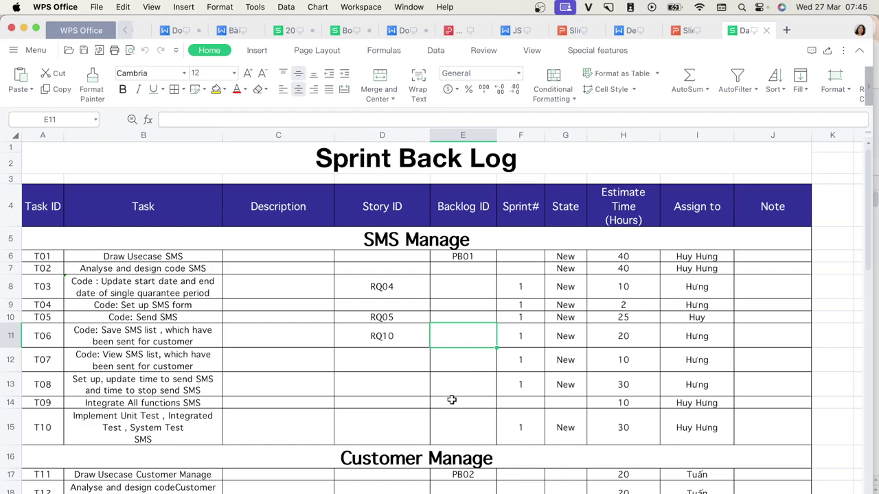
Step: Switch to the Chrome spreadsheet of sprint, release and product backlogs and show its sheet of user story requests
left_click(481, 490)
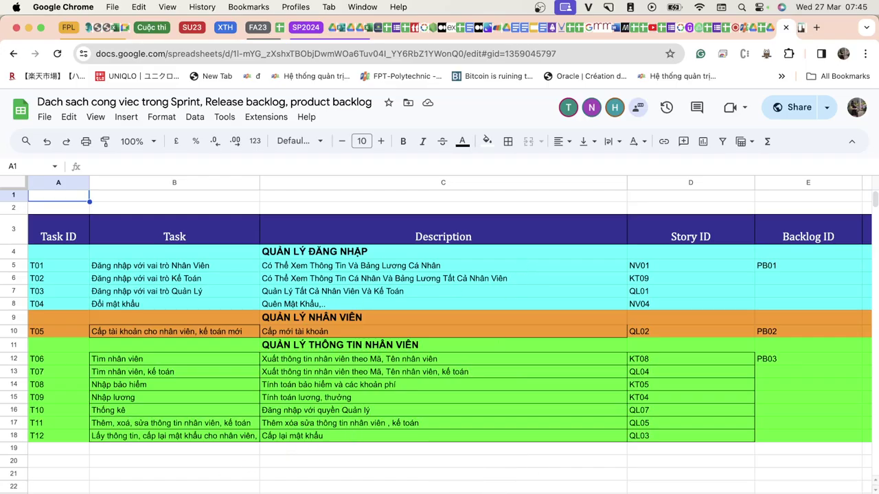
key("alt+Up")
scroll(151, 363, "up", 5)
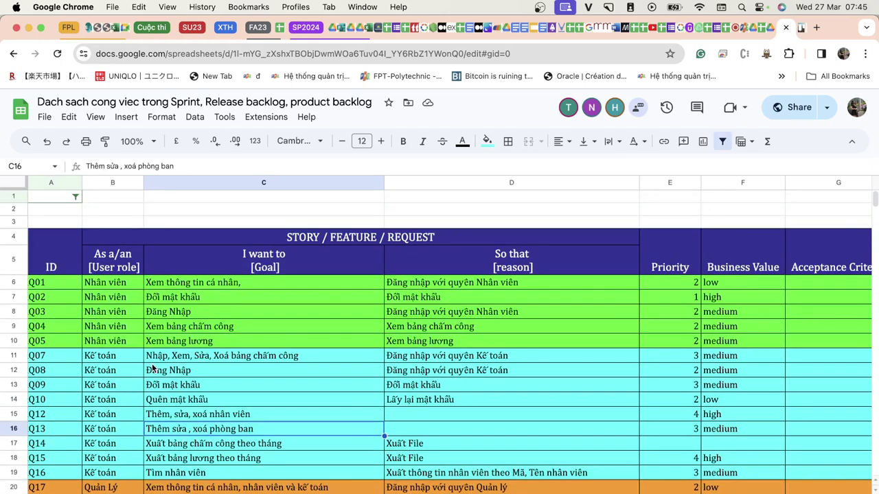
Step: Examine the role, goal and reason of the Nhân viên requests RQ01 and RQ03
left_click(121, 287)
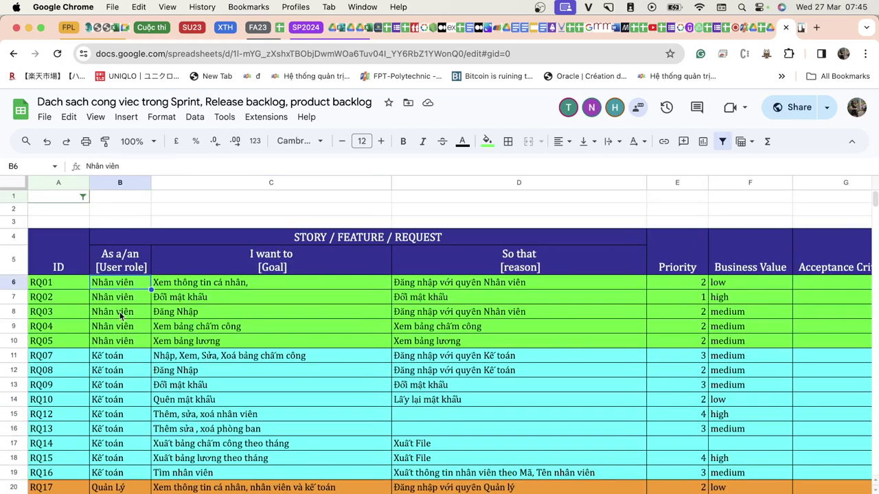
left_click(121, 314)
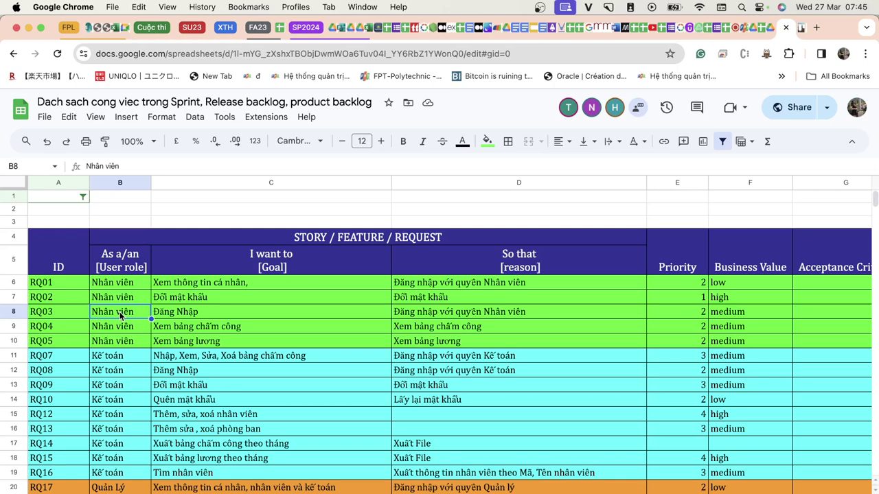
key("Right")
key("Right")
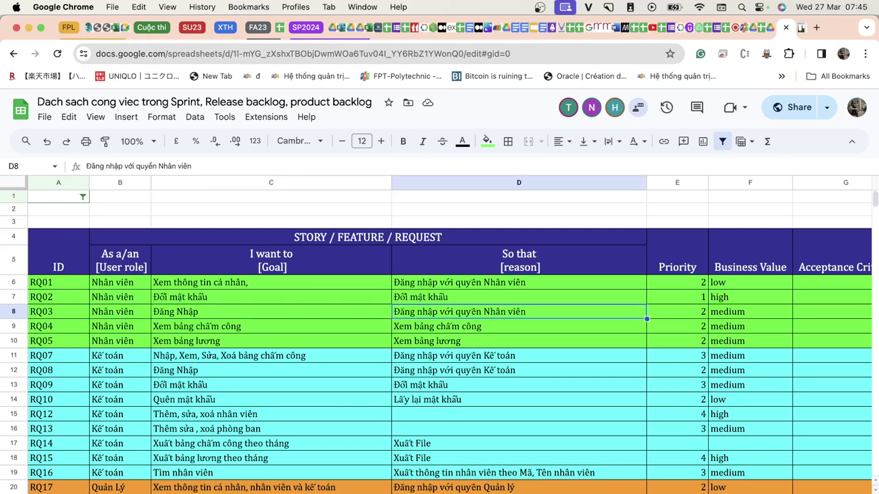
key("Left")
key("Left")
key("Left")
key("Right")
key("Right")
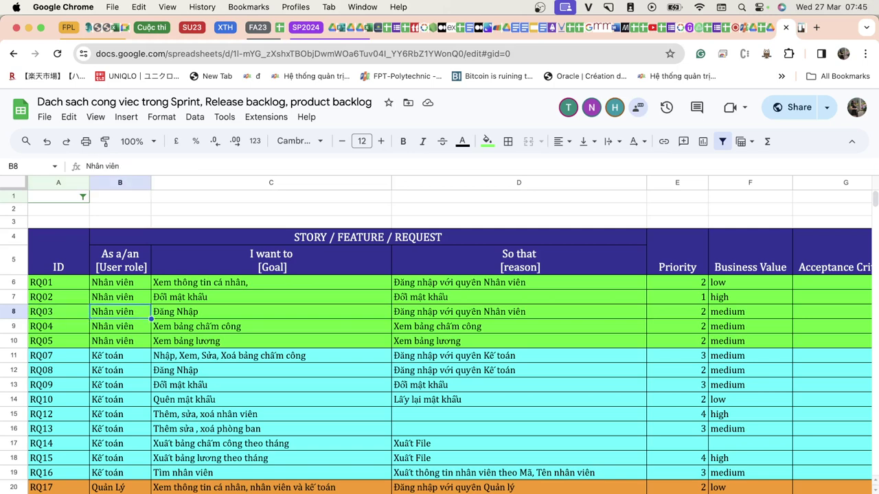
Step: Go through the goals in the request list down past the last Quản Lý request, RQ21
key("Down")
key("Down")
key("Down")
key("Down")
key("Down")
key("Down")
key("Down")
key("Down")
key("Down")
key("Down")
key("Down")
key("Down")
key("Down")
key("Down")
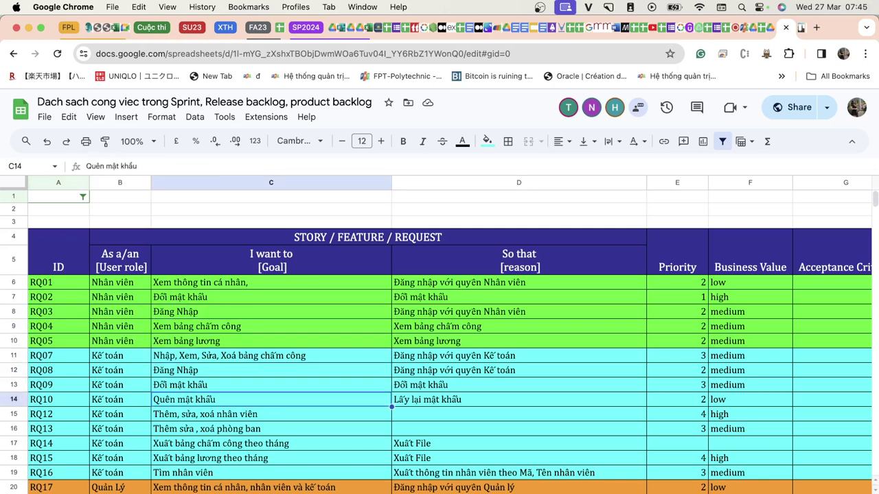
key("Down")
key("Down")
key("Down")
key("Down")
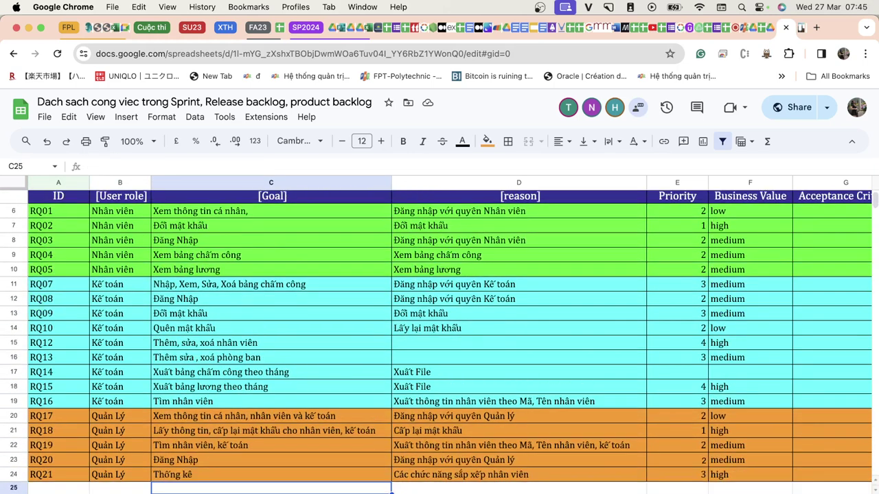
key("Up")
key("Up")
key("Up")
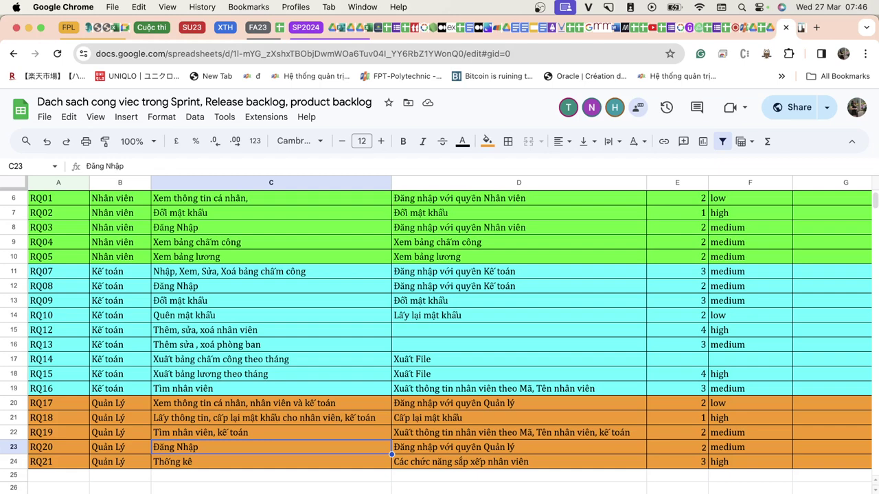
Step: Review the request list again, checking the goals of RQ01, RQ03 and RQ14
scroll(214, 240, "up", 3)
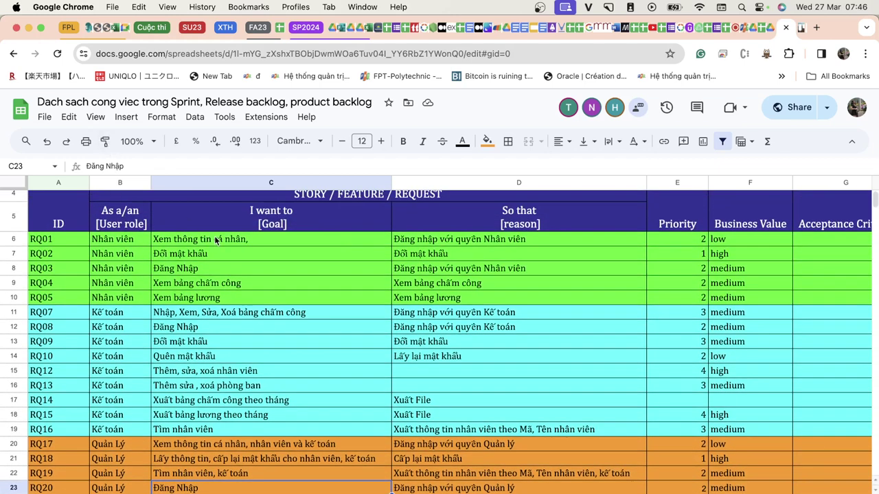
left_click(244, 240)
left_click(239, 263)
scroll(240, 262, "down", 3)
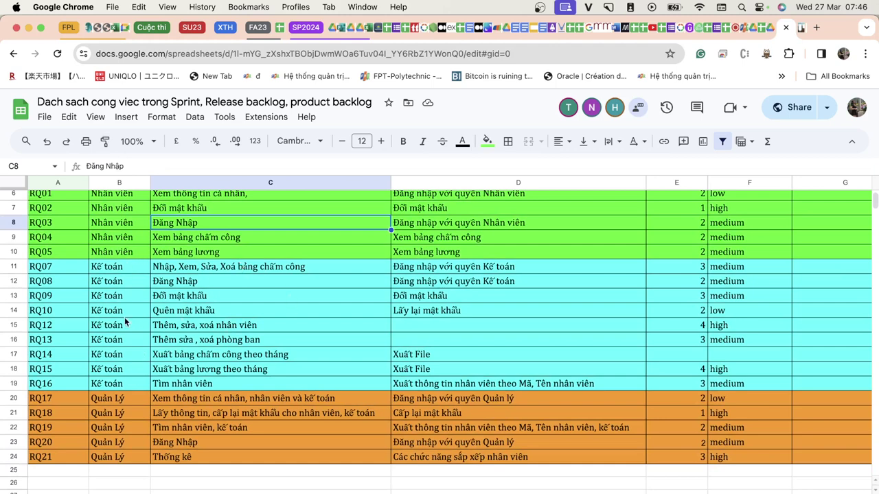
left_click(228, 360)
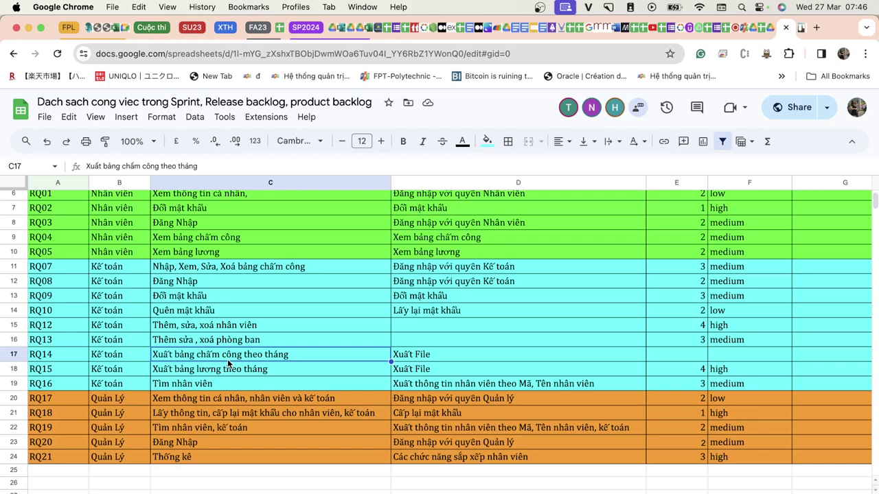
scroll(227, 364, "up", 3)
scroll(228, 363, "down", 2)
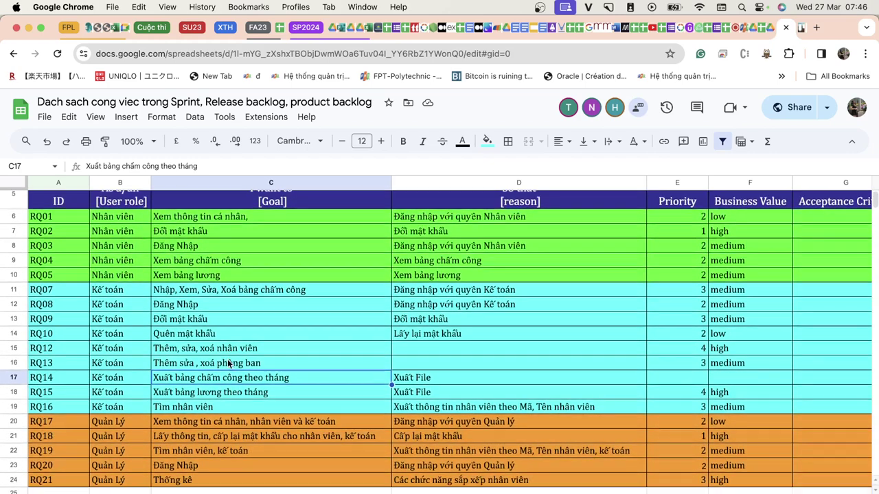
scroll(228, 364, "down", 1)
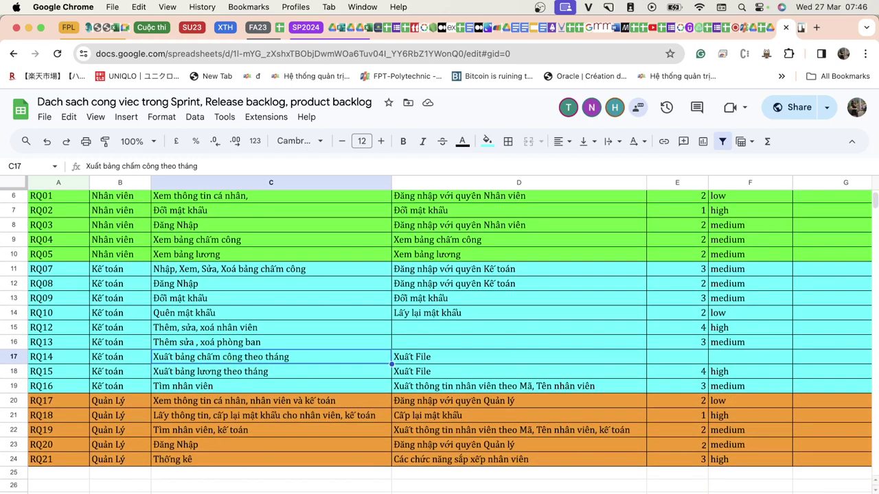
Step: Show the sheet grouping stories by Backlog ID and examine the PB01 group, selecting A6:D11
key("alt+Down")
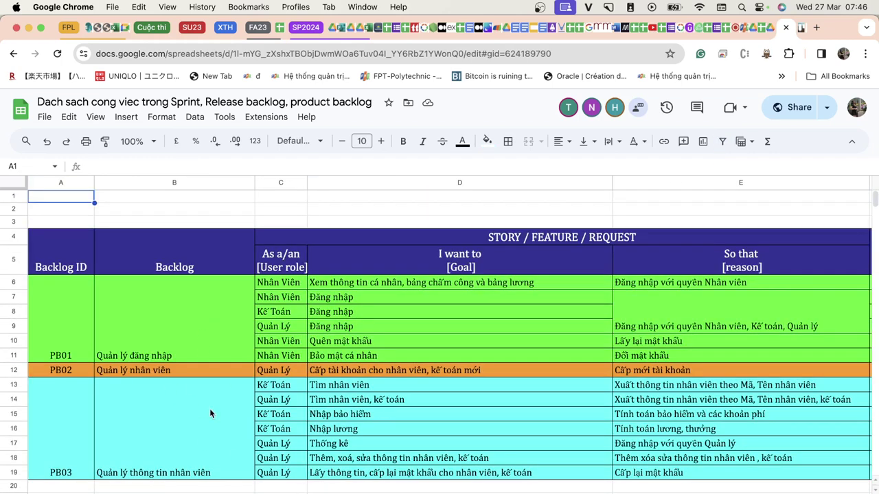
scroll(209, 409, "down", 2)
scroll(210, 408, "up", 2)
left_click(328, 312)
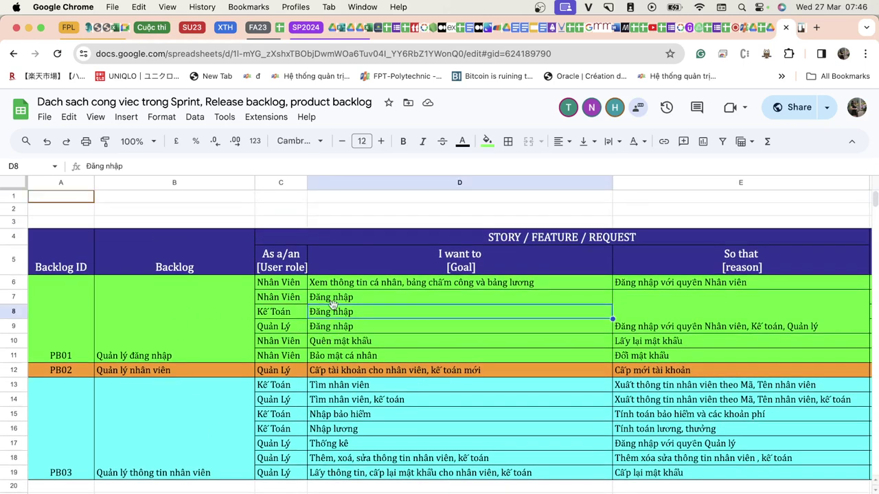
left_click(140, 320)
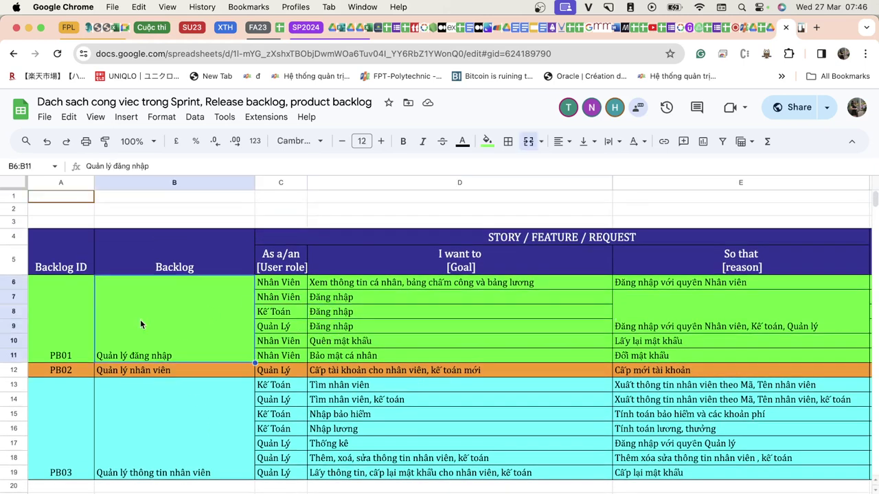
left_click(55, 317)
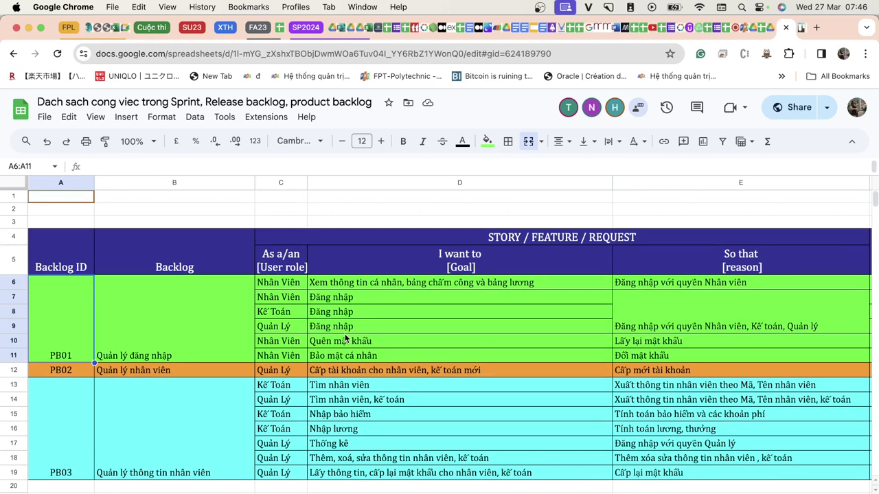
left_click(444, 357, "shift")
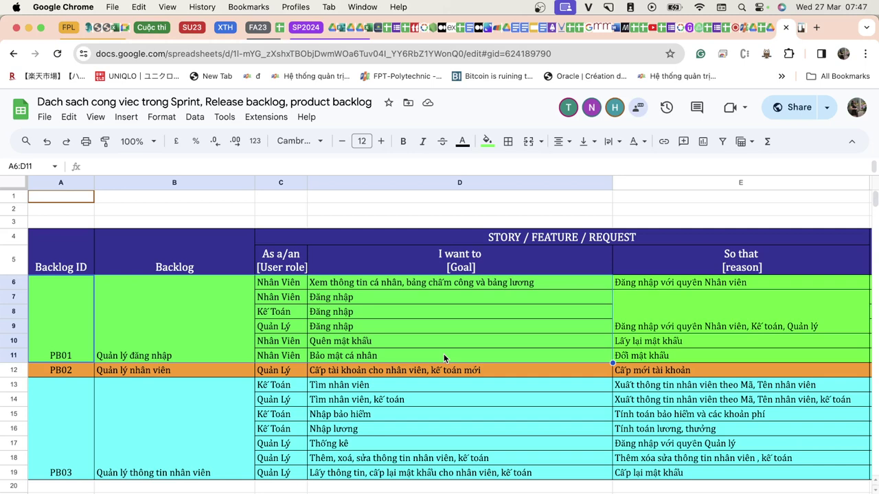
Step: Go through the backlog names from PB01 down to PB03 and back to the PB01 group
key("Right")
key("Down")
key("Down")
key("Down")
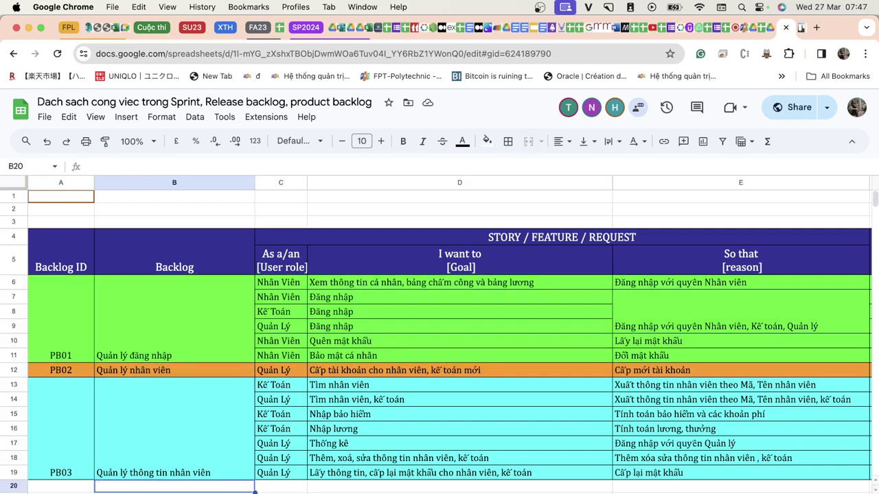
key("Down")
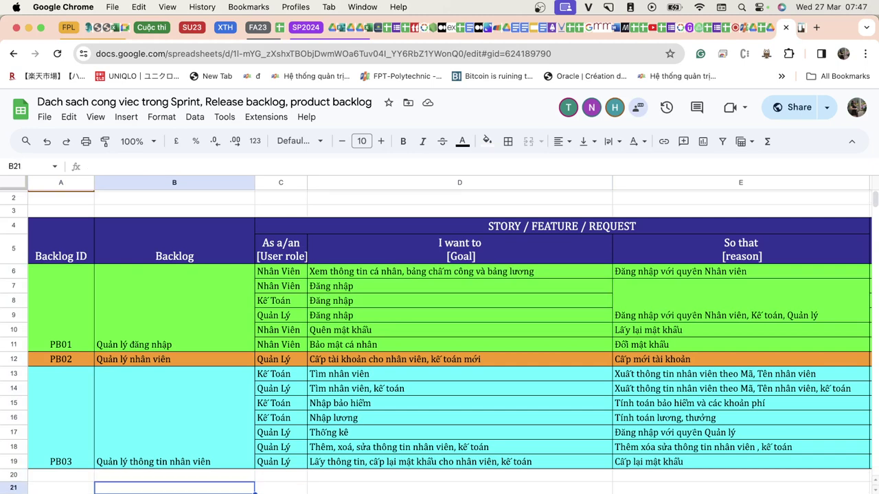
key("Up")
key("Up")
key("Up")
key("Up")
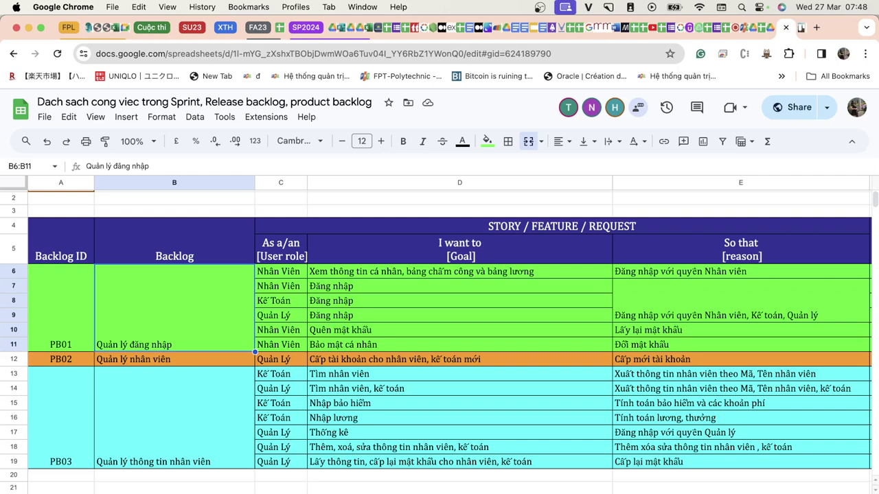
Step: Examine the Backlog ID and name of the PB01 group, Quản lý đăng nhập
left_click(58, 312)
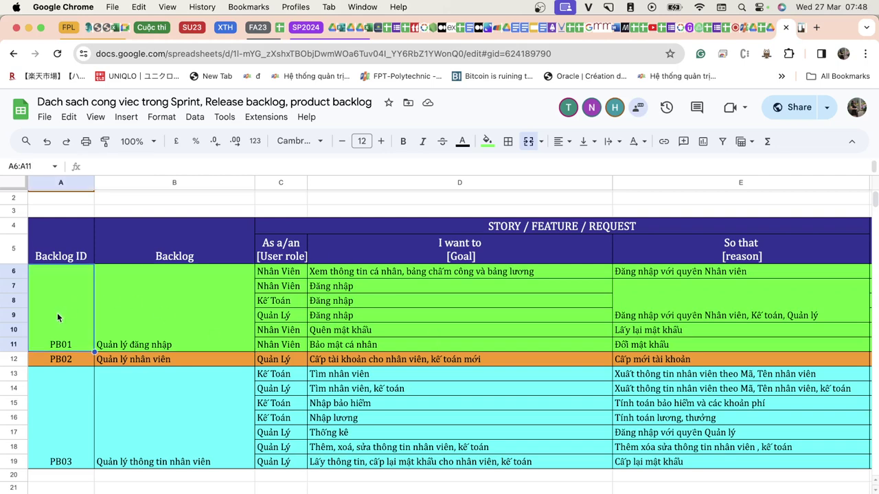
left_click(167, 325)
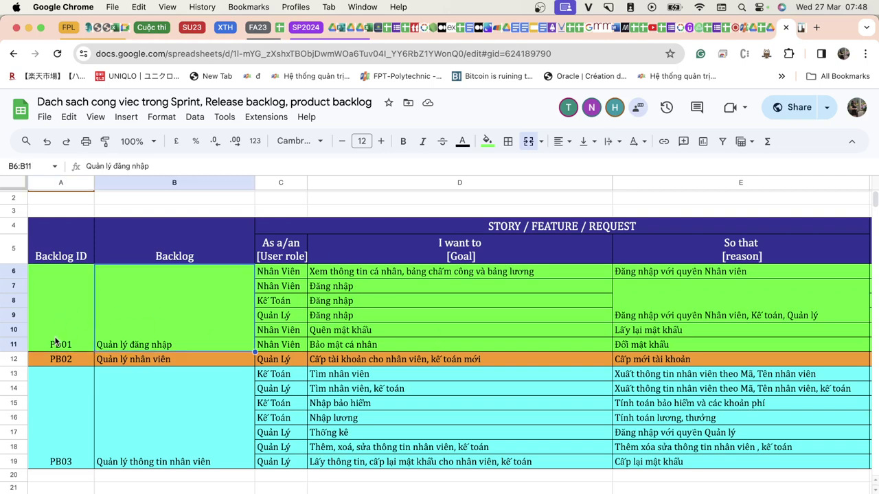
left_click(58, 342)
left_click(149, 342)
left_click(41, 334)
left_click(124, 337)
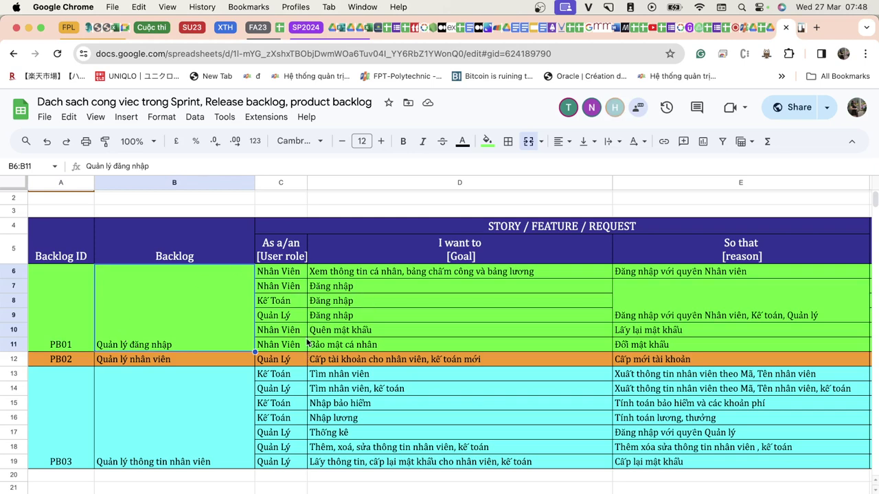
Step: Compare the three Đăng nhập stories for Nhân Viên, Kế Toán and Quản Lý in rows 7 to 9
left_click(334, 288)
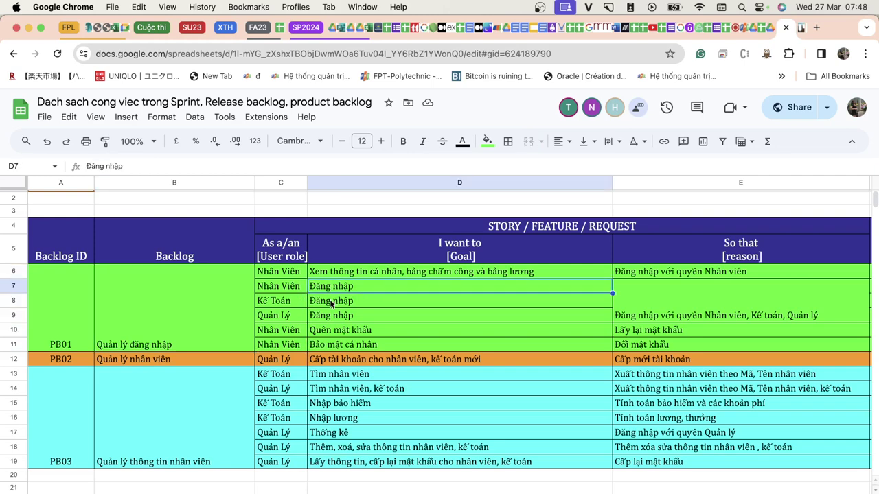
left_click(332, 303)
left_click(330, 320)
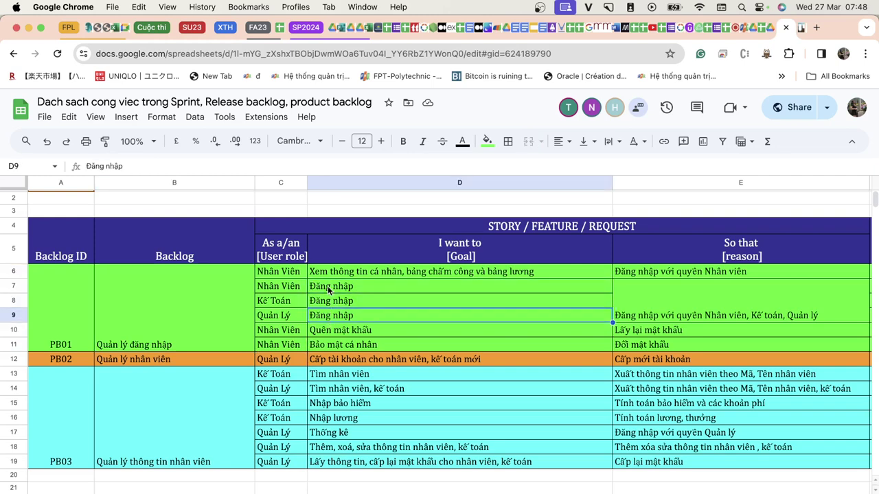
left_click(328, 290)
left_click(323, 304)
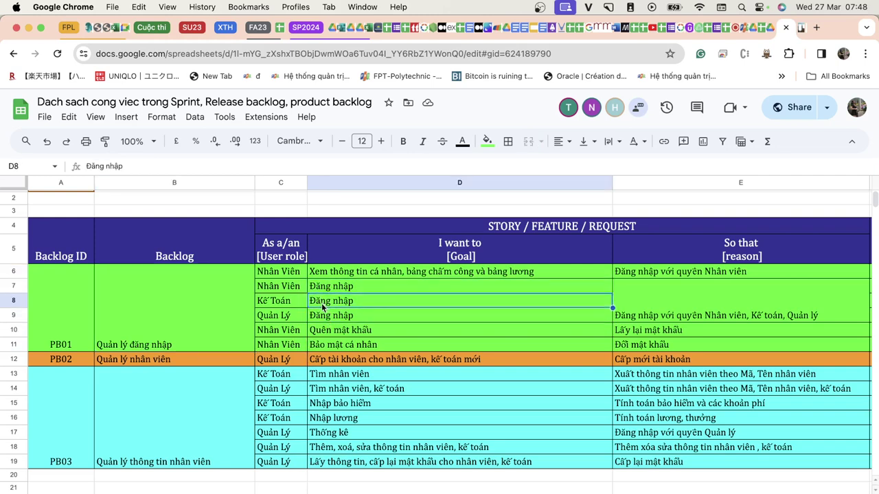
left_click(327, 317)
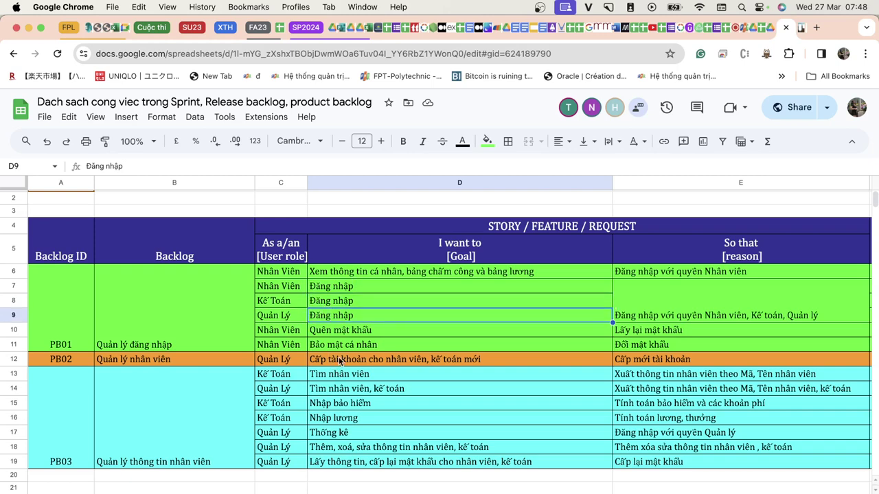
Step: Examine the Quên mật khẩu story in row 10 together with its user role
left_click(339, 332)
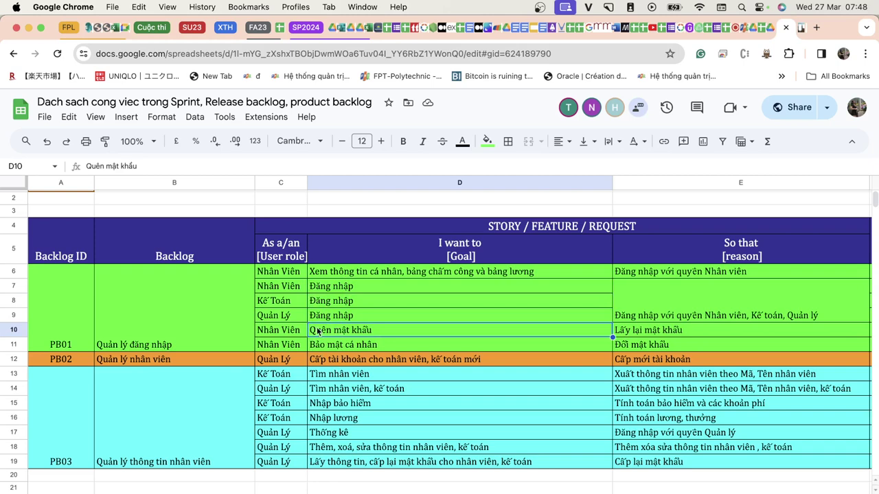
left_click(282, 334)
left_click(339, 335)
left_click(284, 328)
left_click(345, 328)
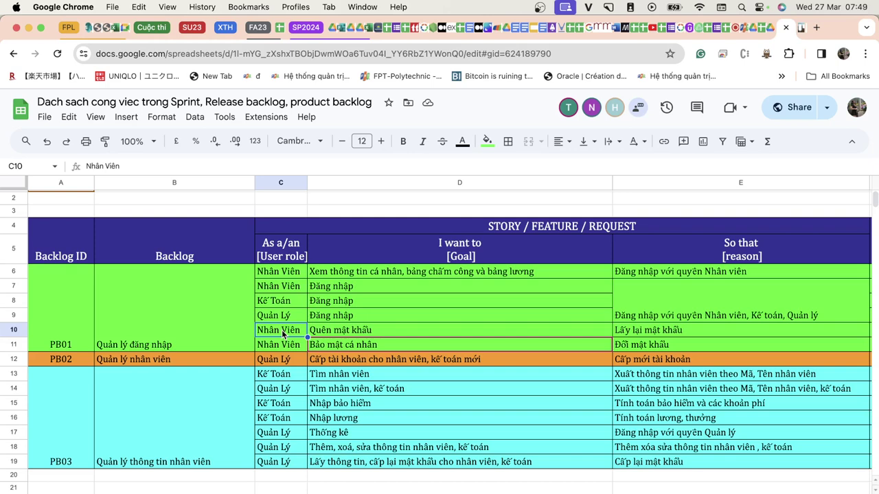
Step: Return to the user story request list and check the goals of RQ04 and RQ05
key("alt+Down")
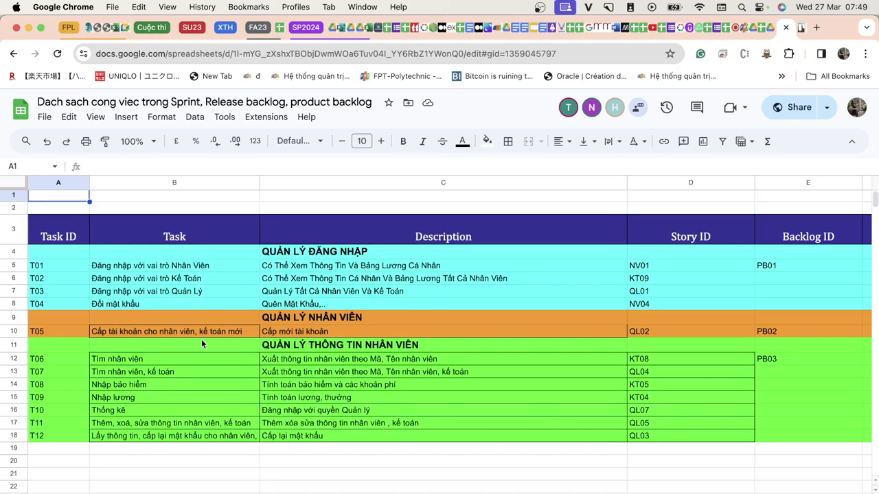
key("alt+Up")
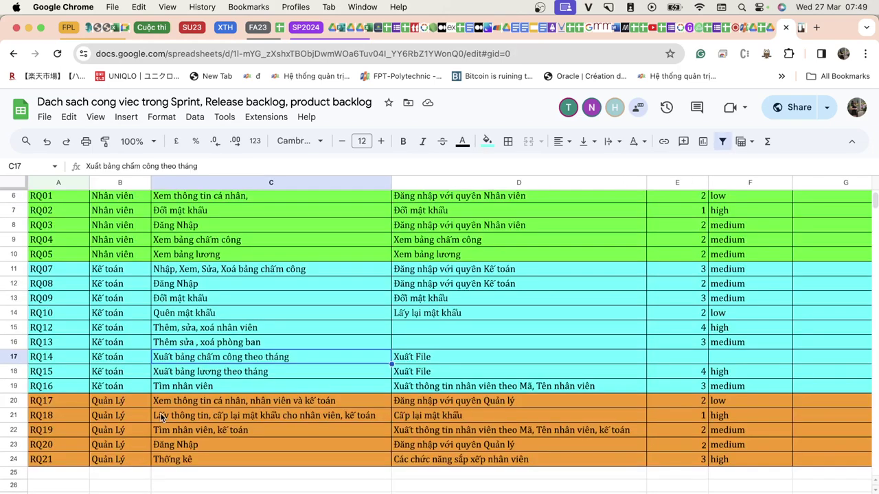
scroll(161, 417, "down", 2)
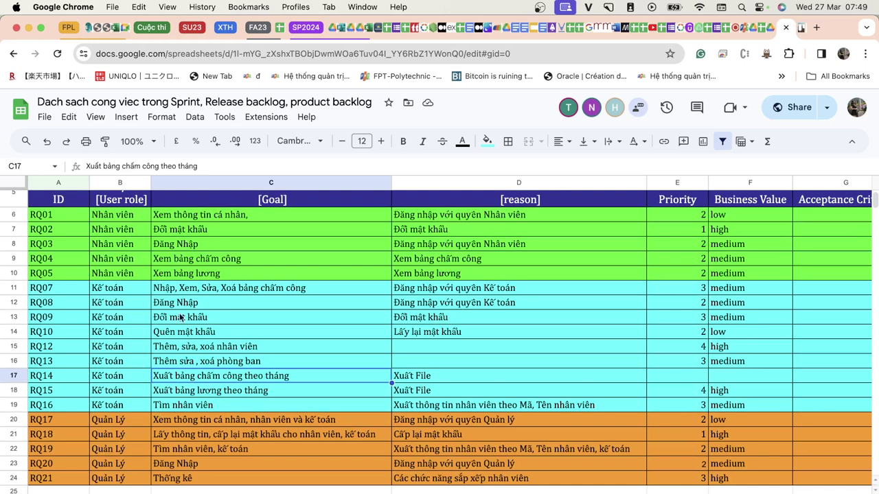
left_click(255, 258)
left_click(244, 274)
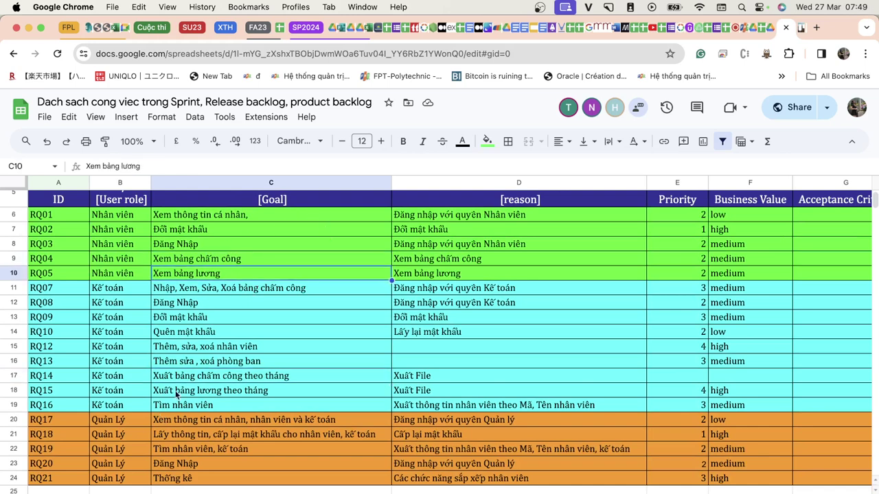
Step: Return to the product backlog and compare the PB01 group's ID and name with its first story's goal in row 6
key("alt+Down")
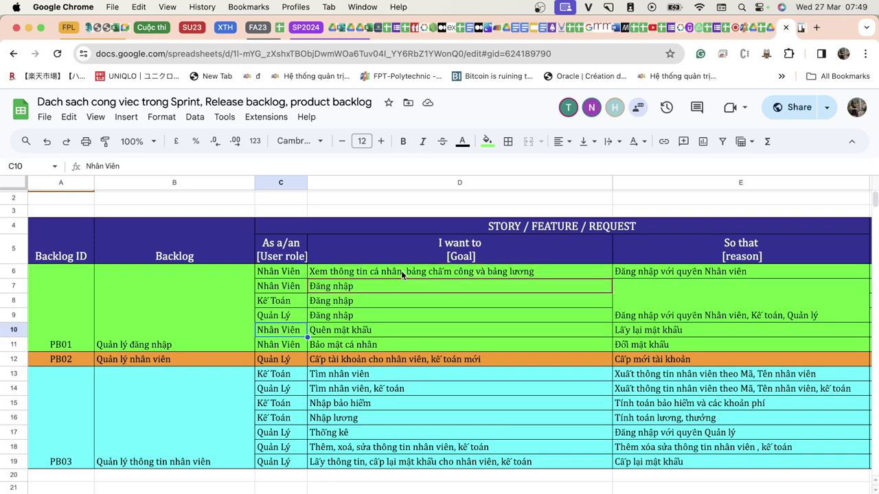
left_click(151, 324)
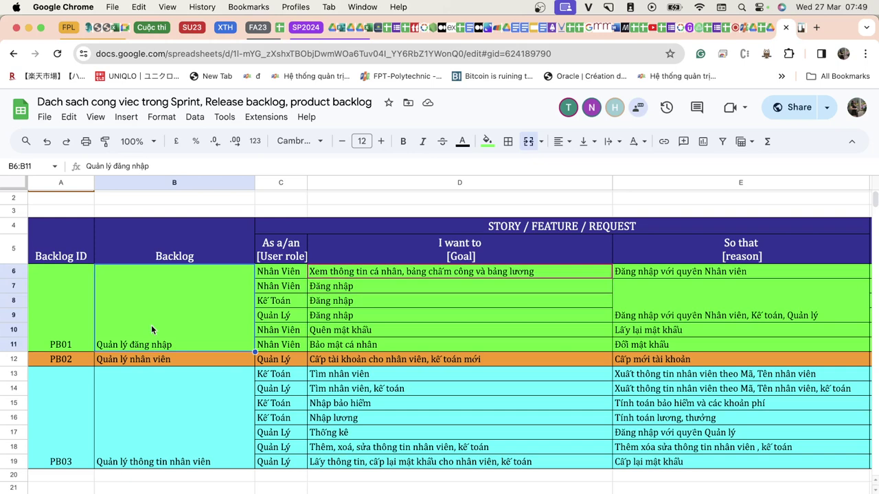
left_click(435, 272)
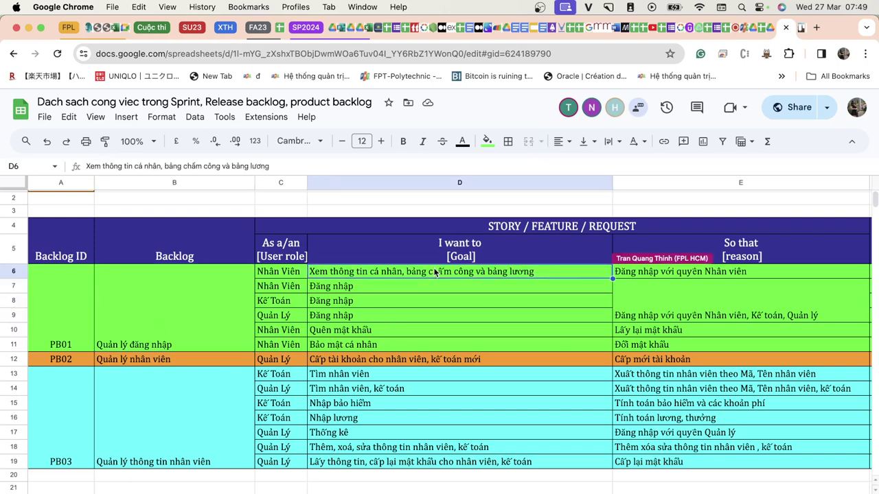
left_click(214, 334)
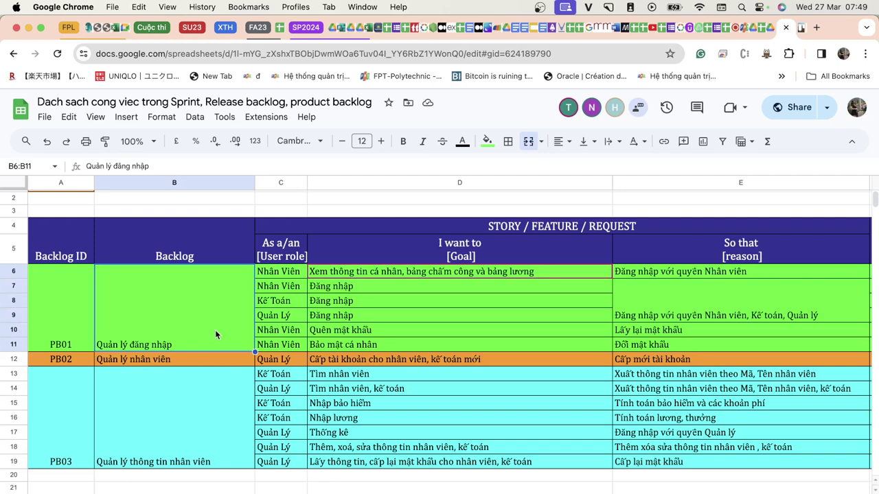
left_click(59, 337)
left_click(146, 335)
Step: Check the user role in row 6 and the login and Quên mật khẩu goals within PB01
left_click(285, 274)
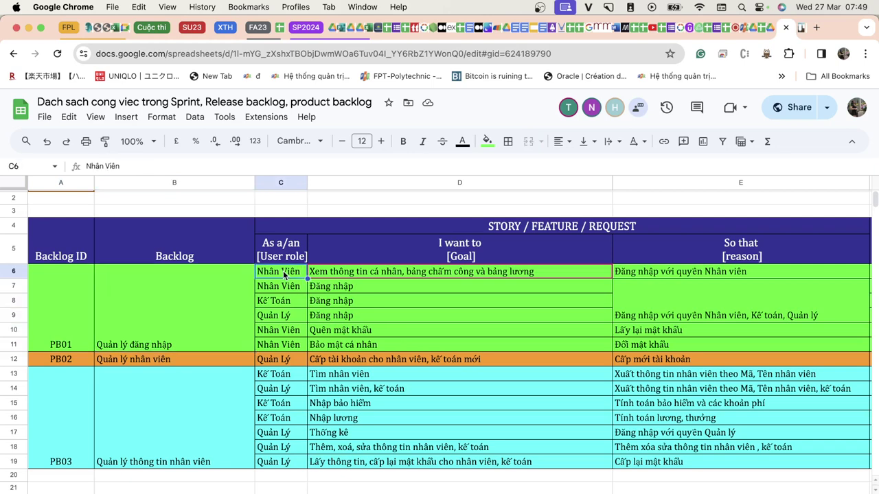
left_click(352, 289)
left_click(353, 306)
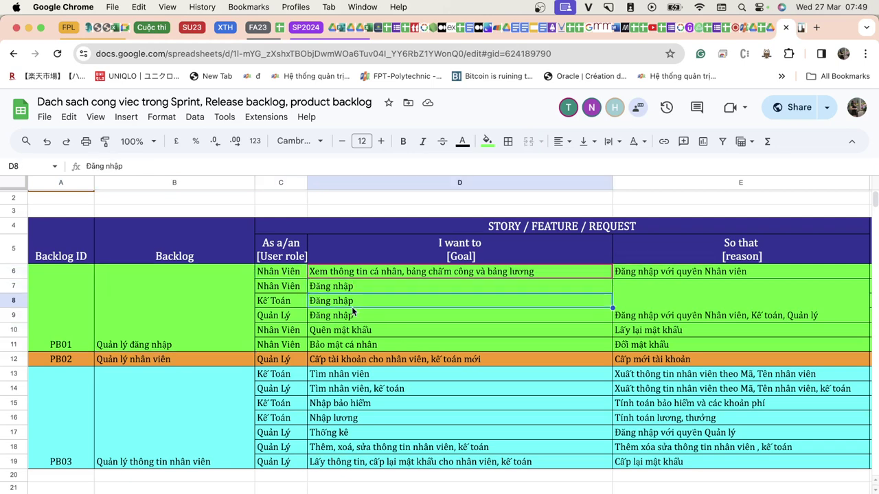
left_click(350, 331)
Step: Compare the PB01 backlog name with PB02, Quản lý nhân viên, and examine the goal of PB02's story
left_click(161, 331)
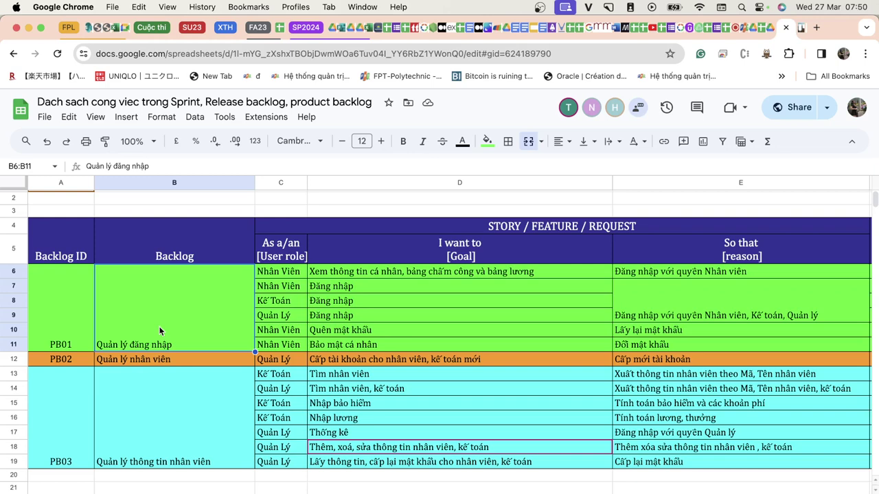
key("Down")
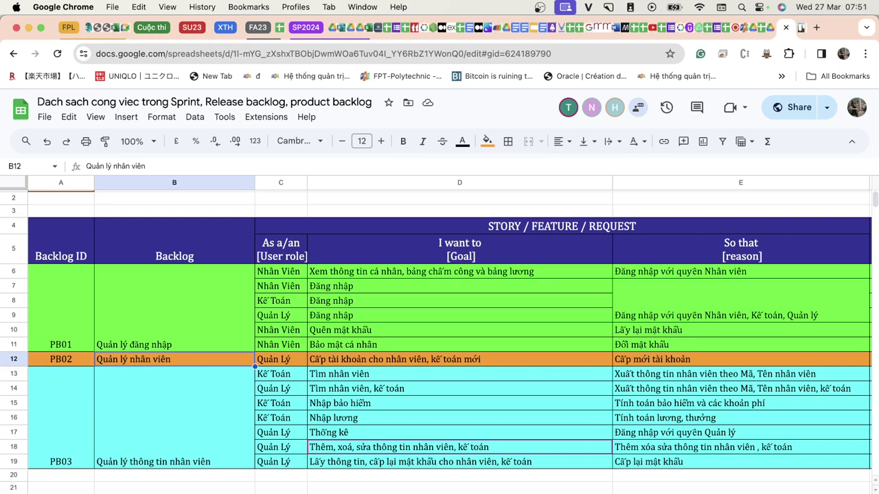
left_click(367, 361)
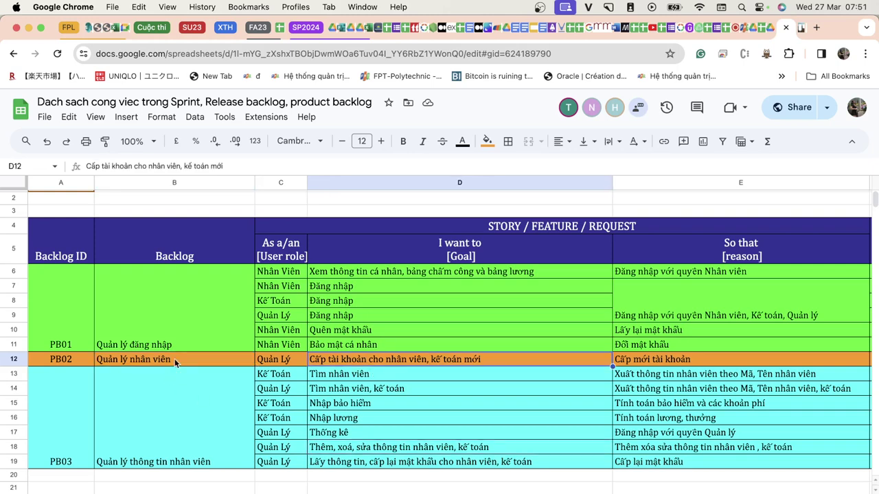
Step: In the user story request list, copy RQ12's goal, Thêm, sửa, xoá nhân viên, into its empty reason cell
key("alt+Up")
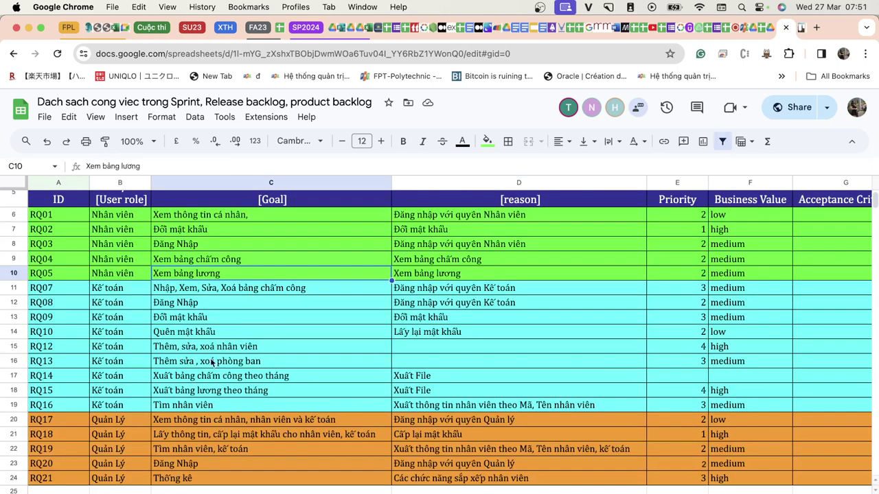
scroll(212, 364, "up", 2)
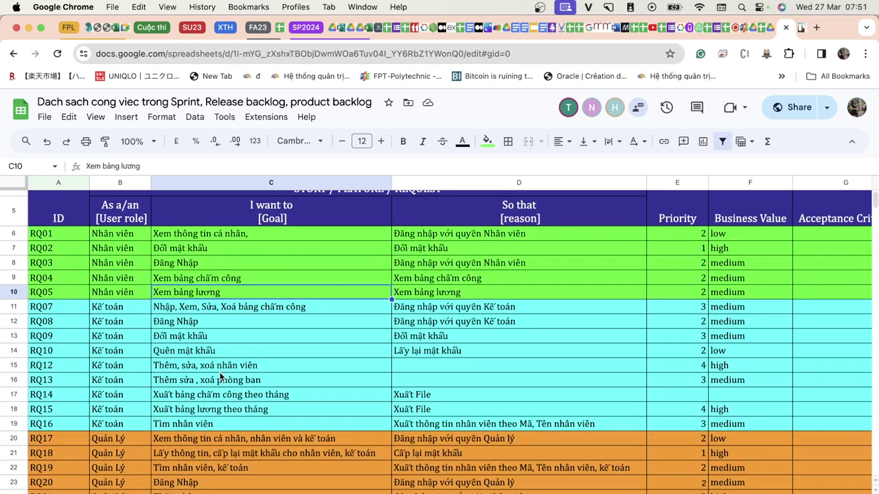
scroll(220, 376, "down", 3)
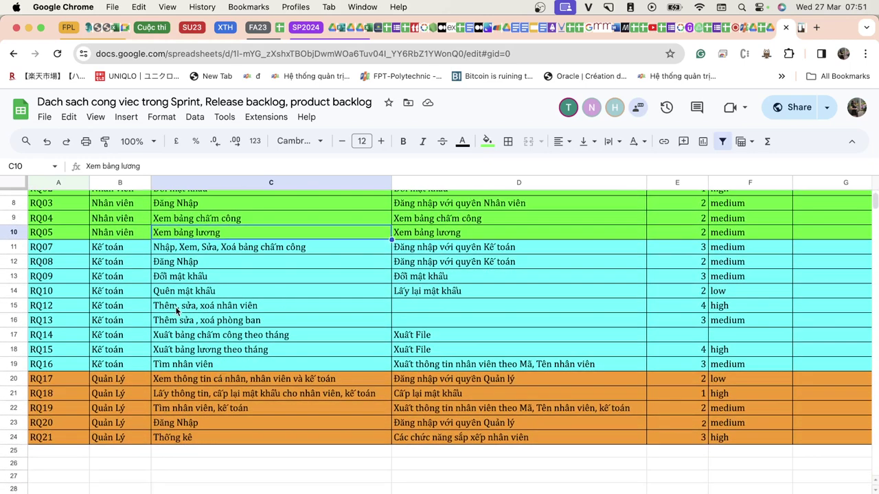
left_click(176, 310)
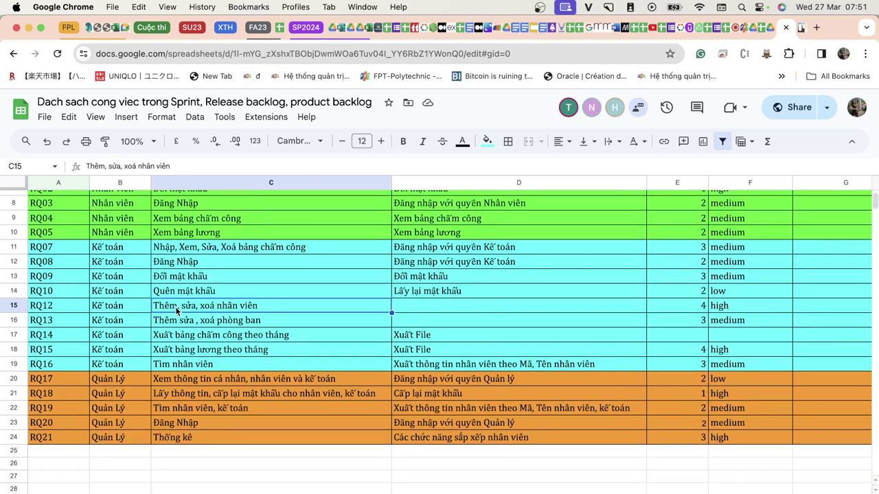
key("ctrl+c")
key("Right")
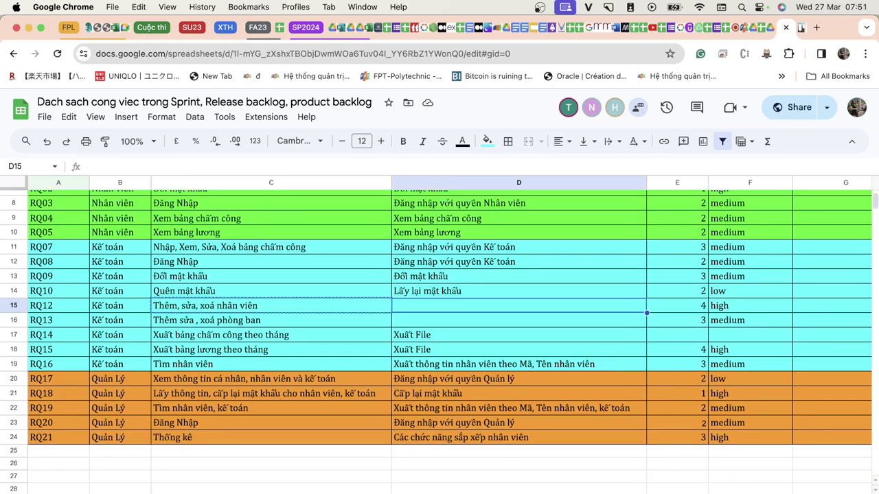
key("ctrl+v")
Step: Replace RQ12's goal with "Quản lý Nhân viên"
key("Left")
type("Quản lý ")
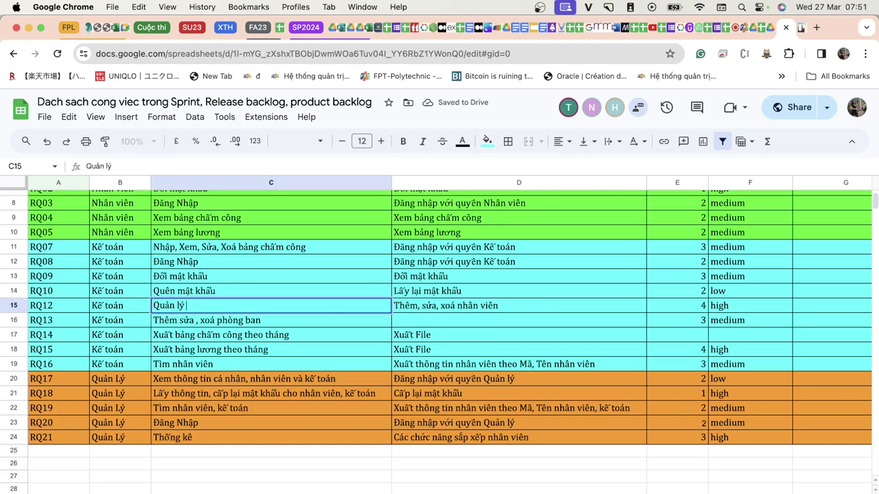
type("Nhân viên")
key("Return")
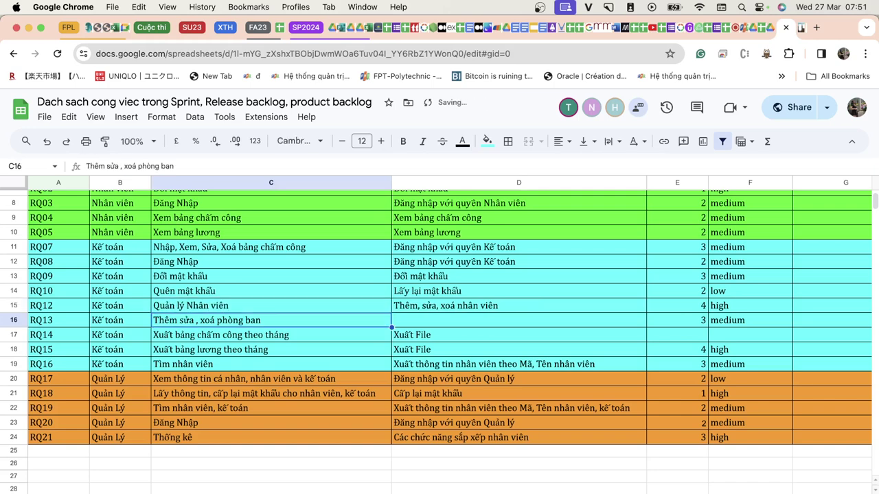
Step: Insert "Tìm kiếm, Xem danh sách, " at the start of RQ12's reason text
key("Up")
key("Right")
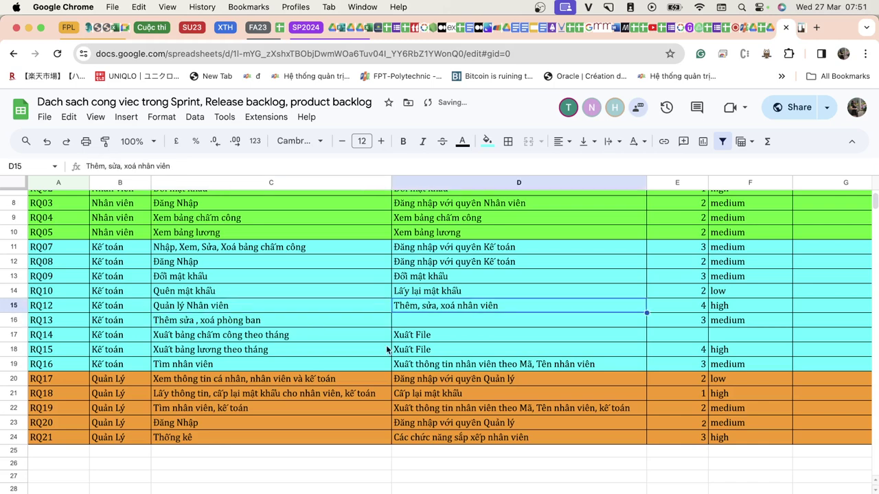
double_click(396, 304)
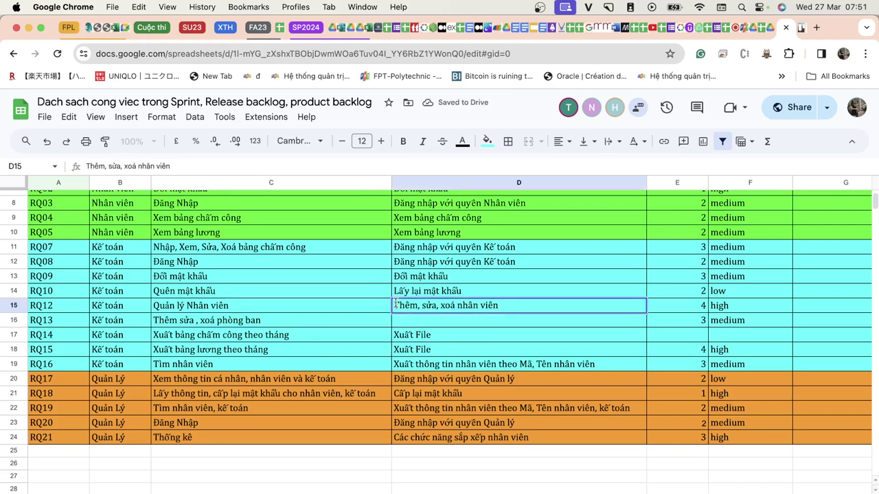
left_click(396, 304)
type("Tìm k")
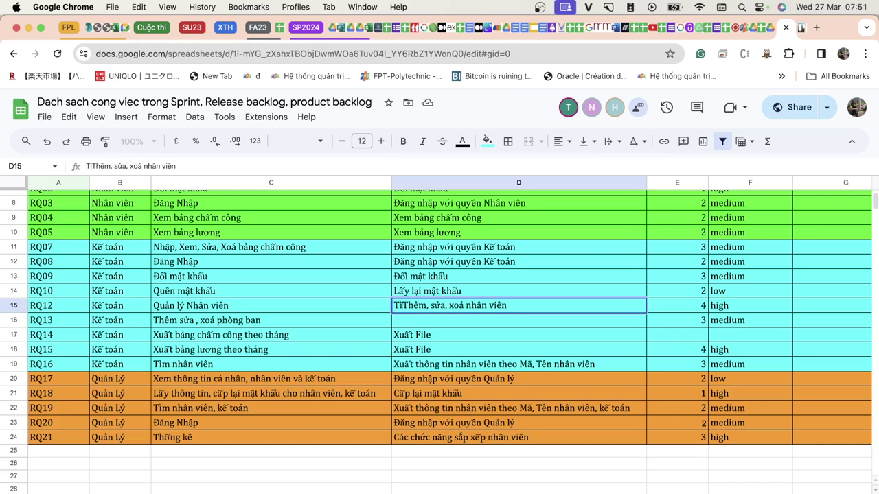
type("iếm, ")
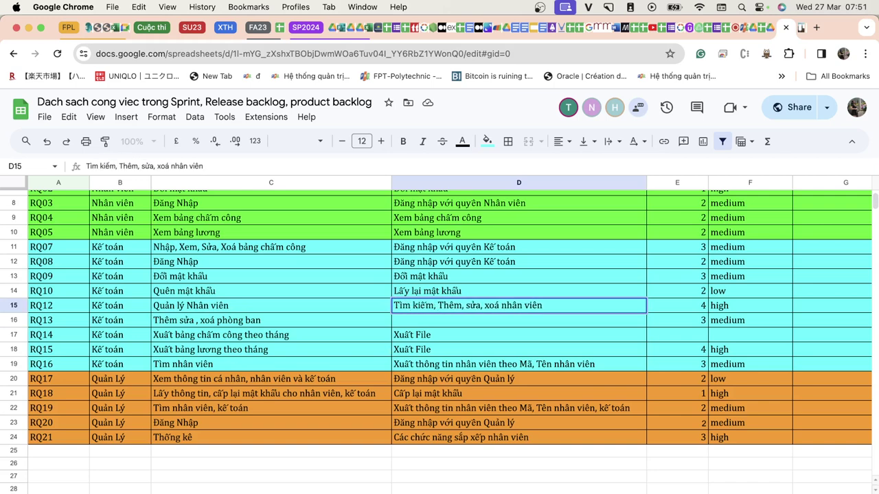
type("Xem danh sá")
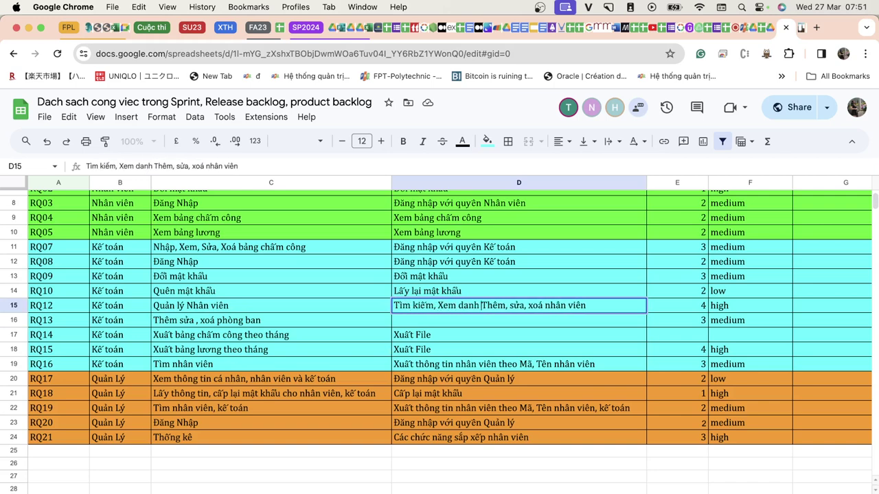
type("ch,")
key("Return")
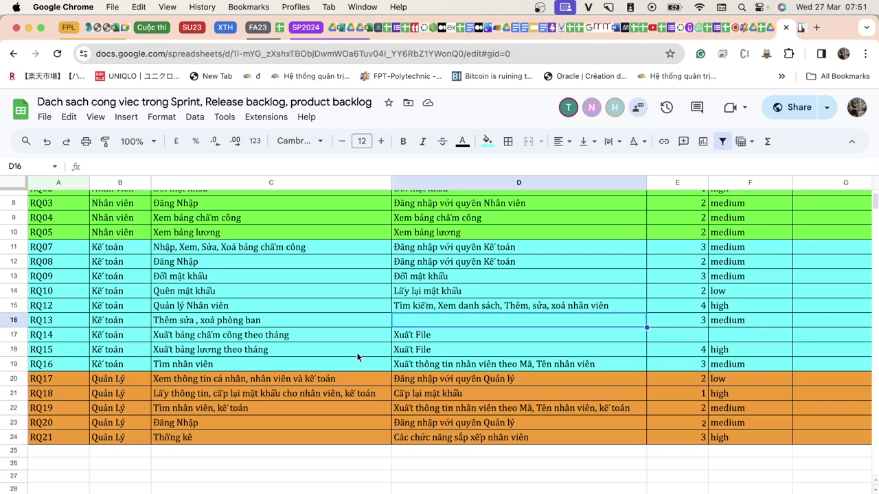
Step: Check the Story ID of the PB02 story in the product backlog, and view the sprint task list
left_click(219, 491)
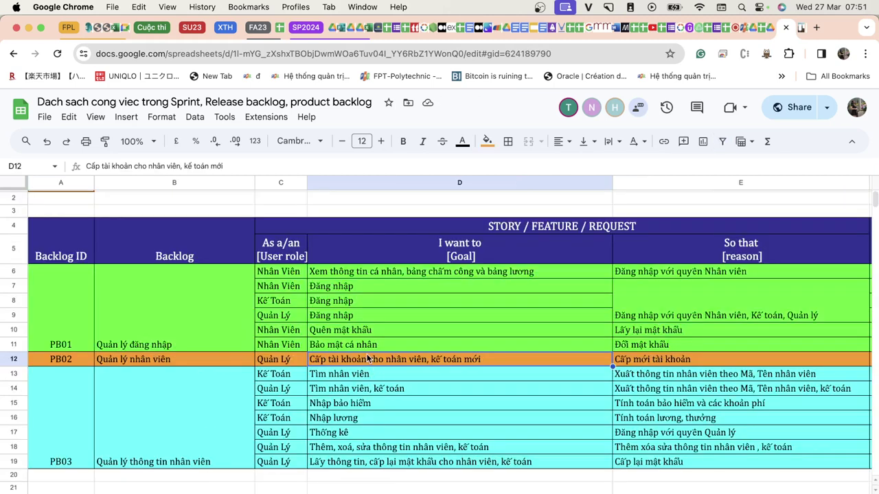
key("Right")
key("Right")
key("Right")
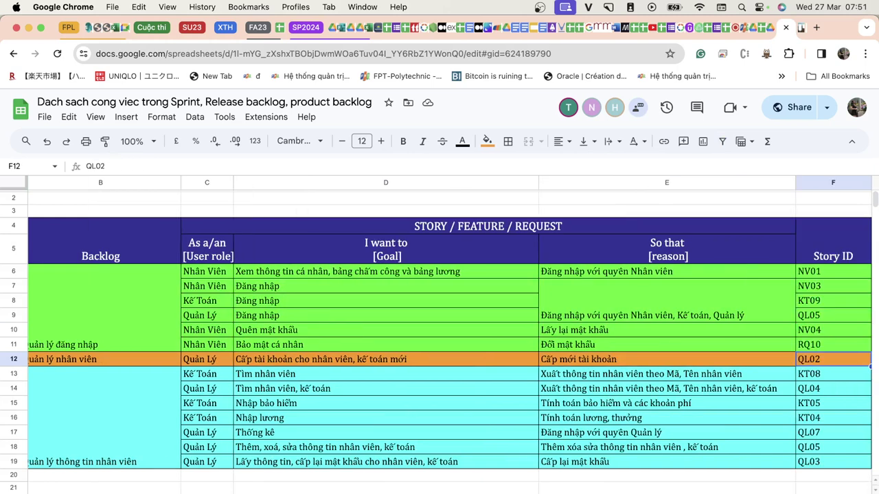
key("Left")
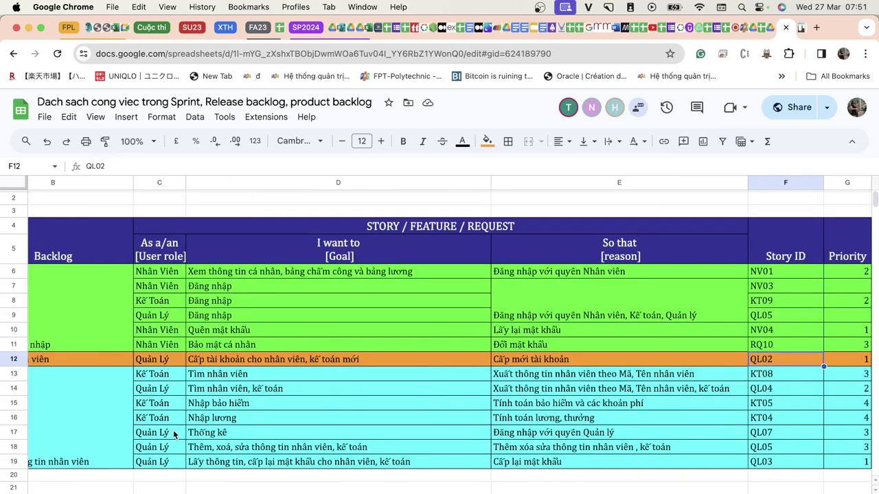
key("alt+Down")
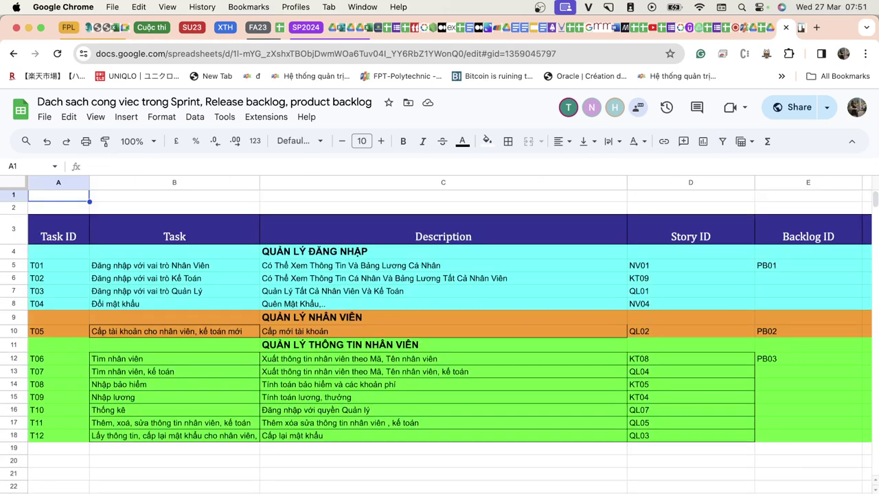
Step: Return to the user story request list and review the request IDs of the Nhân viên and Kế toán stories
key("alt+Up")
scroll(72, 375, "up", 5)
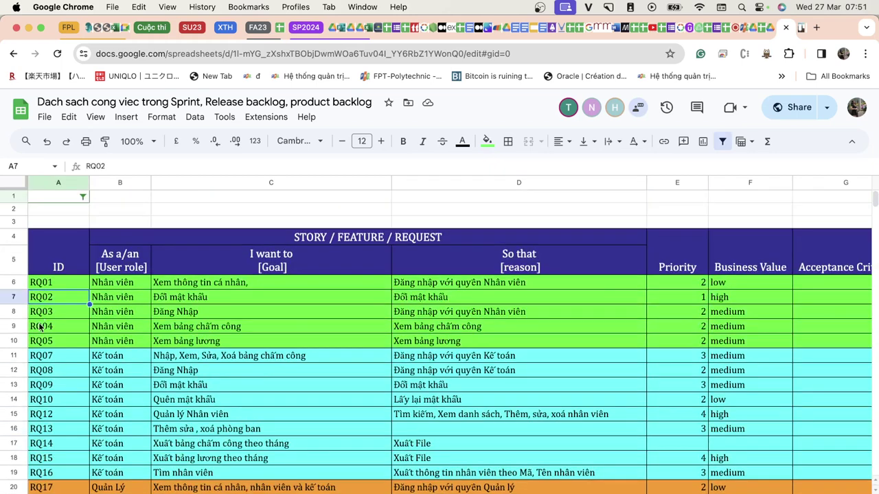
left_click(40, 327)
left_click(44, 370)
scroll(43, 373, "down", 2)
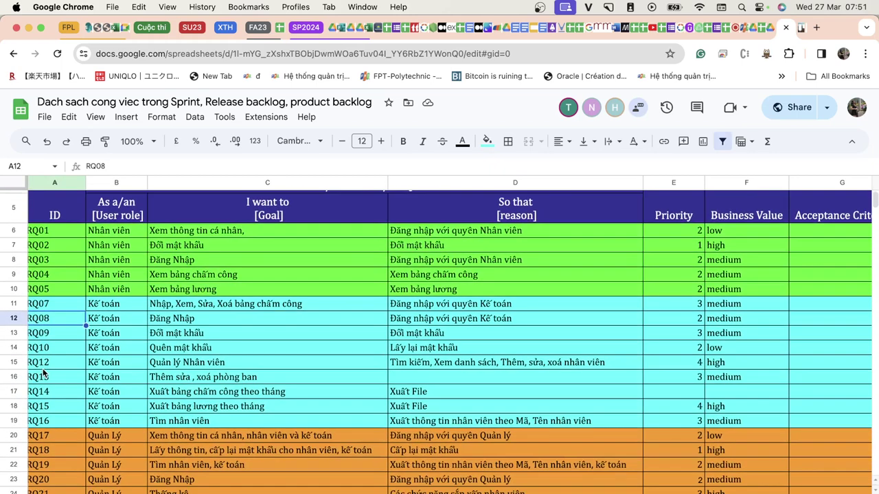
scroll(43, 372, "down", 2)
left_click(54, 217)
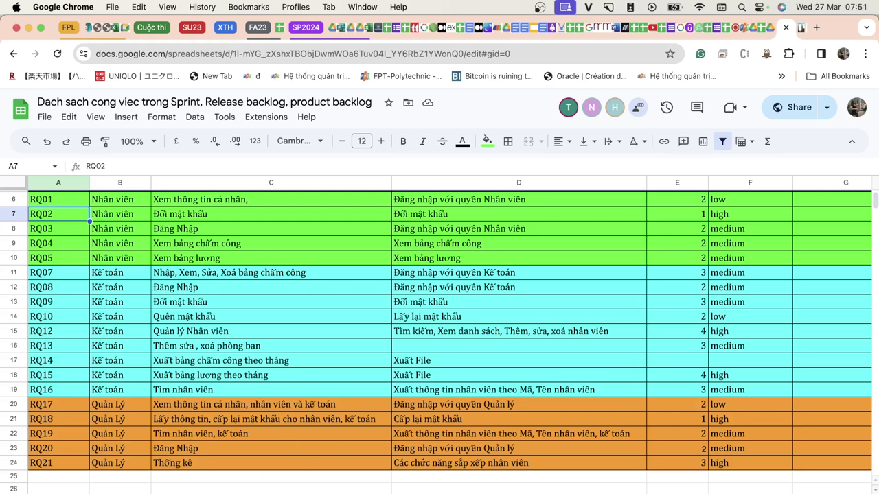
Step: Examine the goals of the Quản Lý requests RQ17, RQ18 and RQ19
left_click(197, 423)
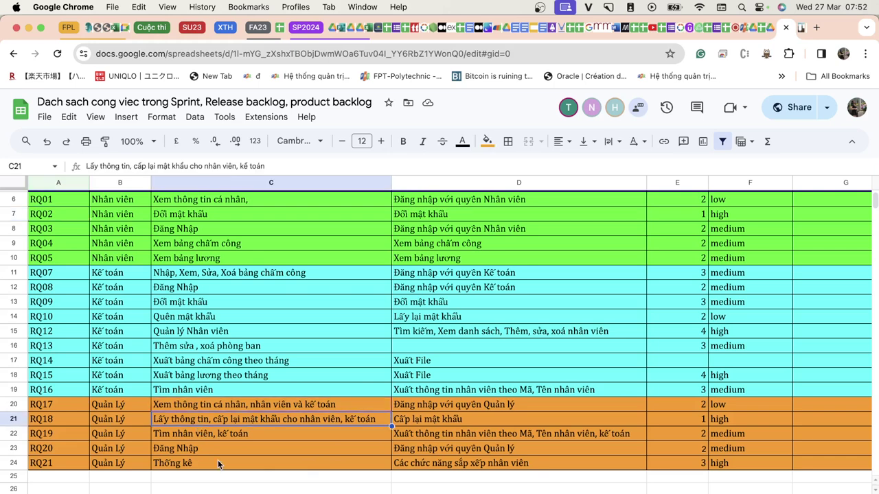
key("Up")
left_click(265, 419)
left_click(264, 404)
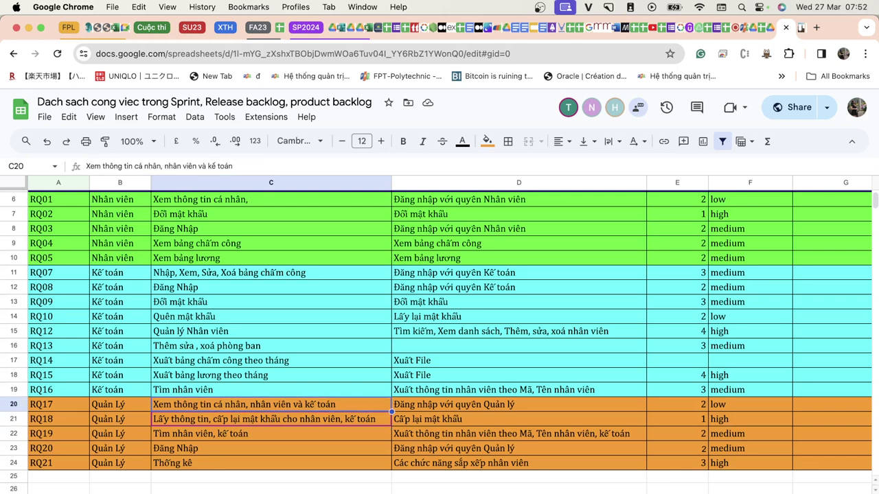
left_click(265, 419)
left_click(264, 434)
Step: Compare RQ12's goal, Quản lý Nhân viên, with the goals of the Kế toán requests RQ13 and RQ14
key("Up")
key("Up")
key("Up")
key("Up")
key("Up")
key("Up")
key("Up")
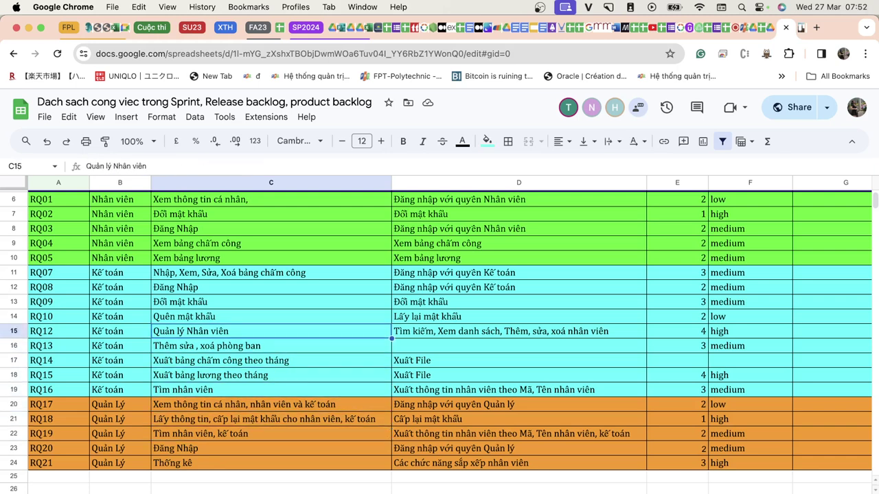
key("Down")
key("Down")
key("Up")
key("Up")
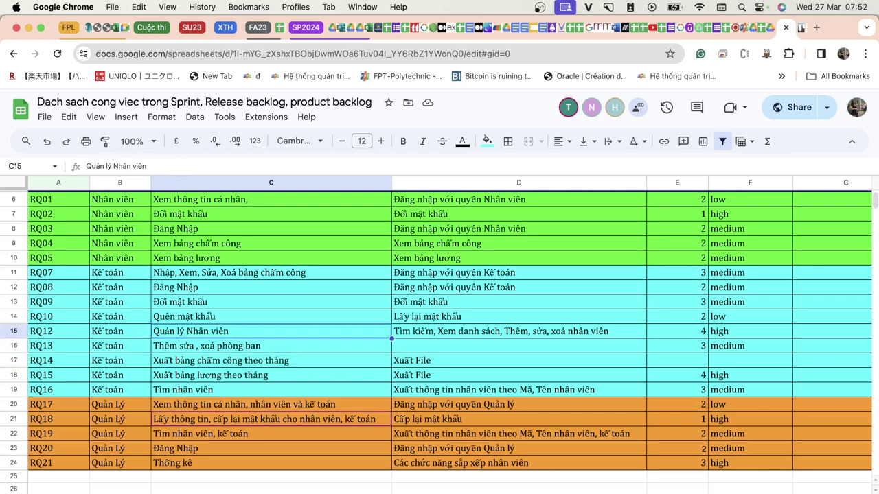
Step: Check RQ12's user role and request ID against its goal in row 15
key("Left")
key("Left")
key("Right")
key("Right")
key("Left")
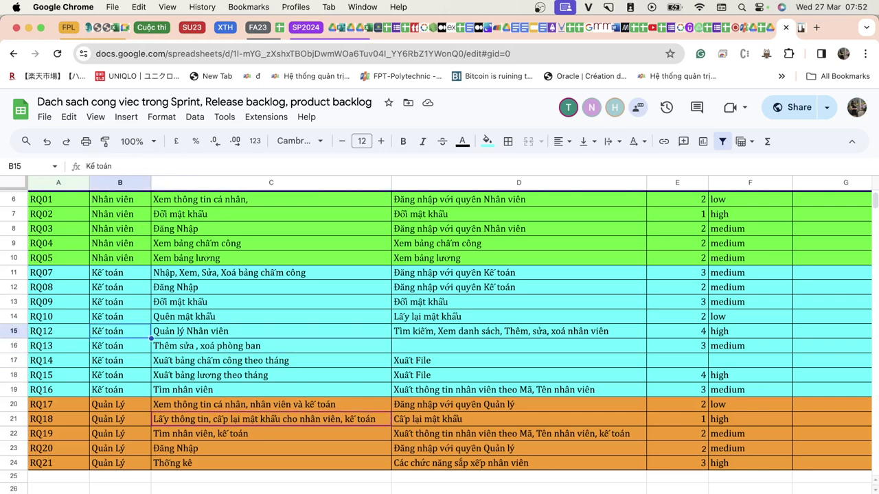
key("Right")
key("Left")
key("Left")
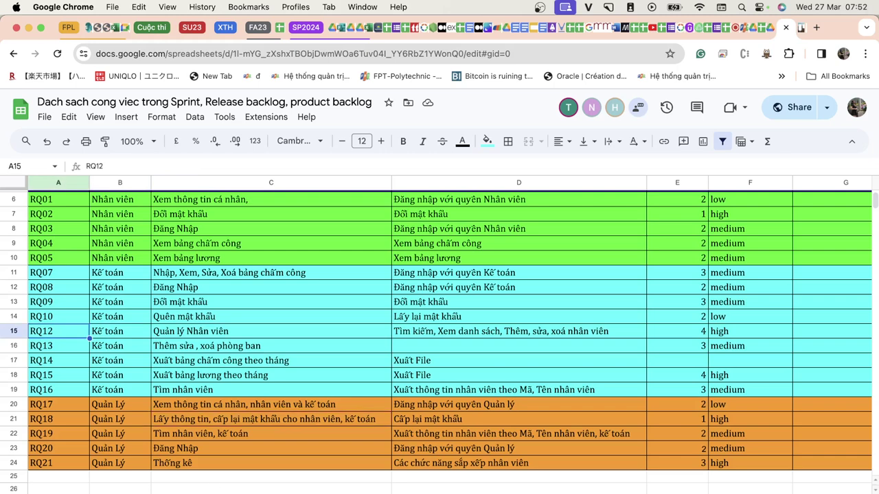
Step: Compare story QL02's goal and reason in the product backlog with the goal of request RQ17 in the request list
key("alt+Down")
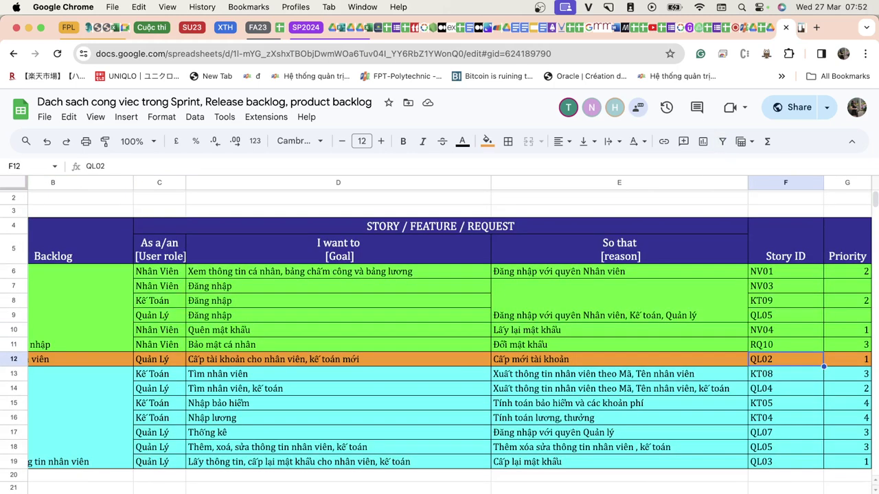
left_click(354, 359)
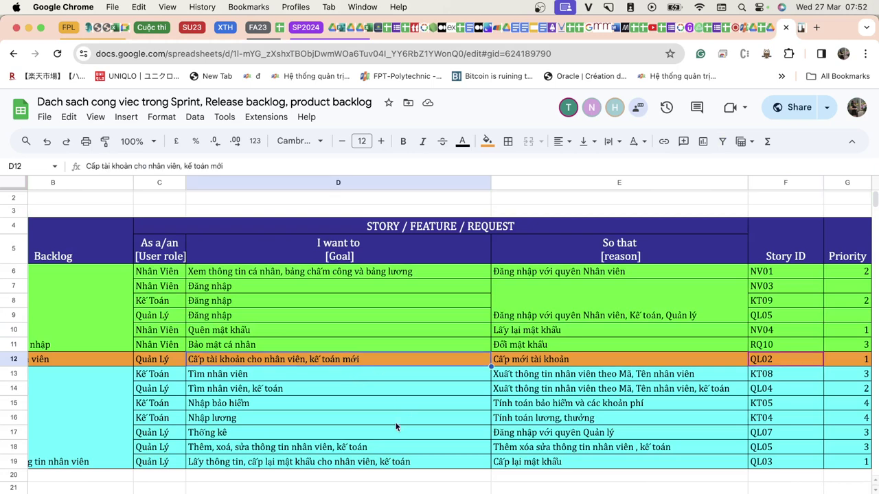
left_click(511, 364)
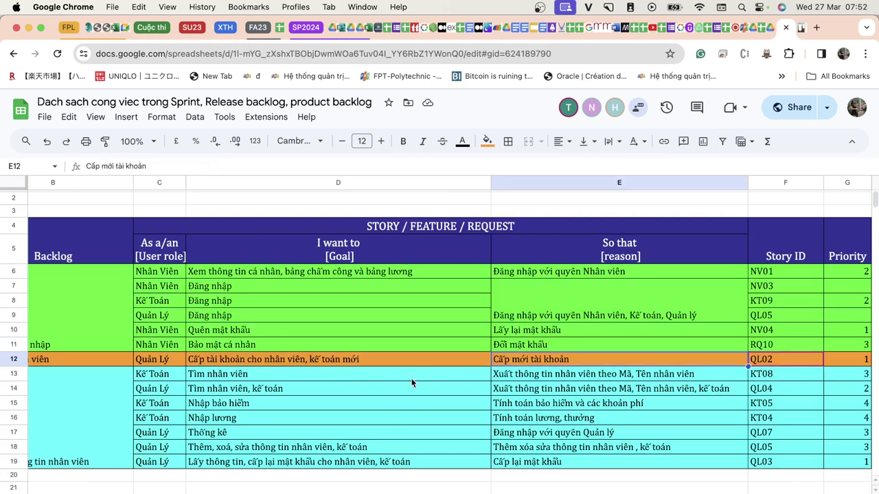
left_click(421, 355)
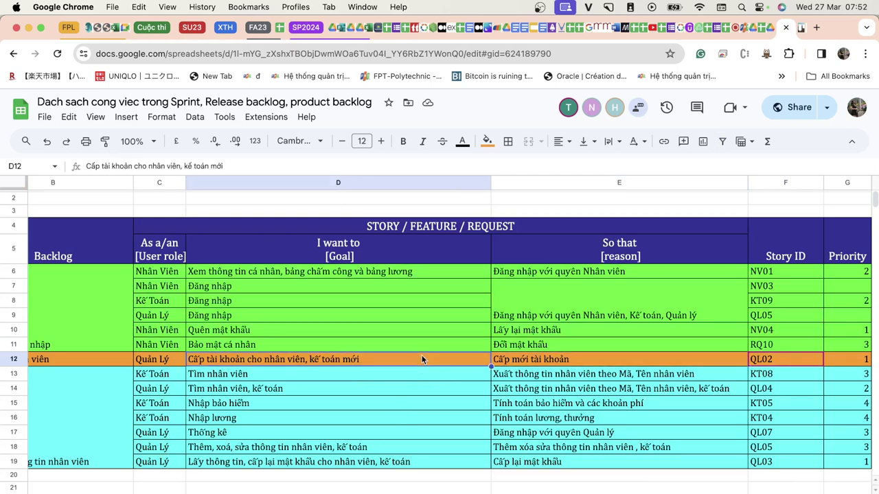
left_click(248, 392)
left_click(254, 361)
key("alt+Up")
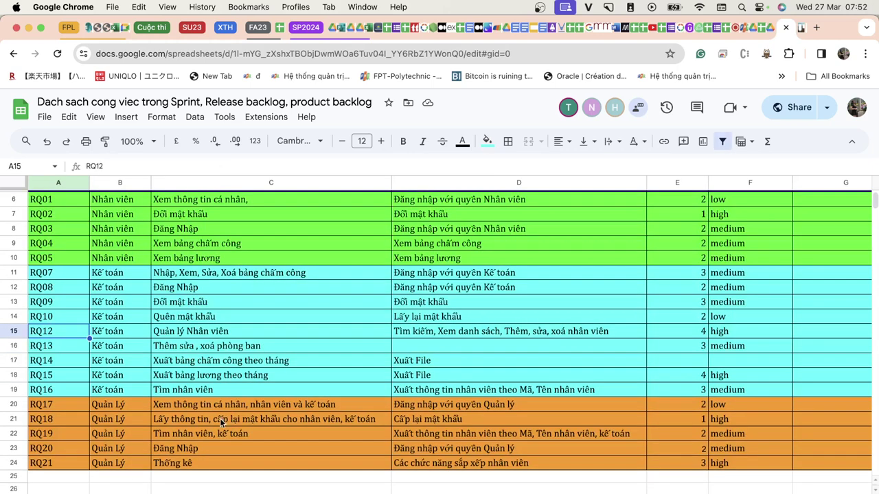
left_click(173, 409)
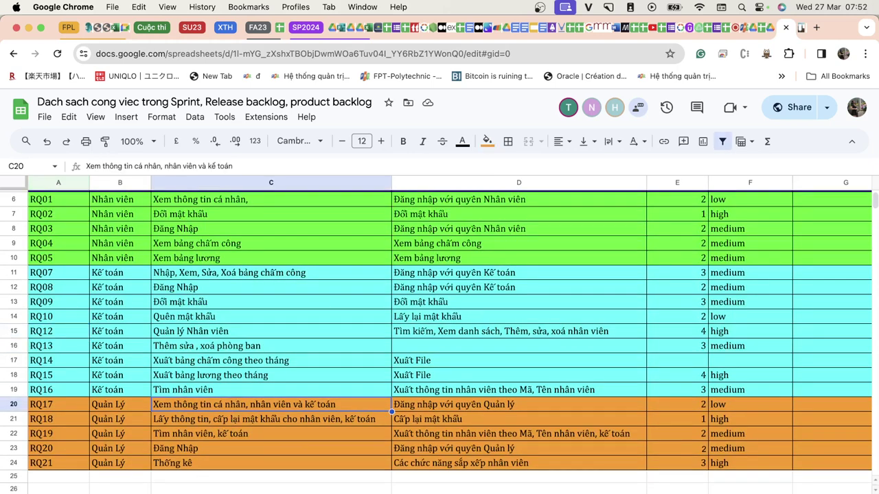
Step: Return to the product backlog and examine the Backlog column and how PB01's ID pairs with its name, Quản lý đăng nhập
key("alt+Down")
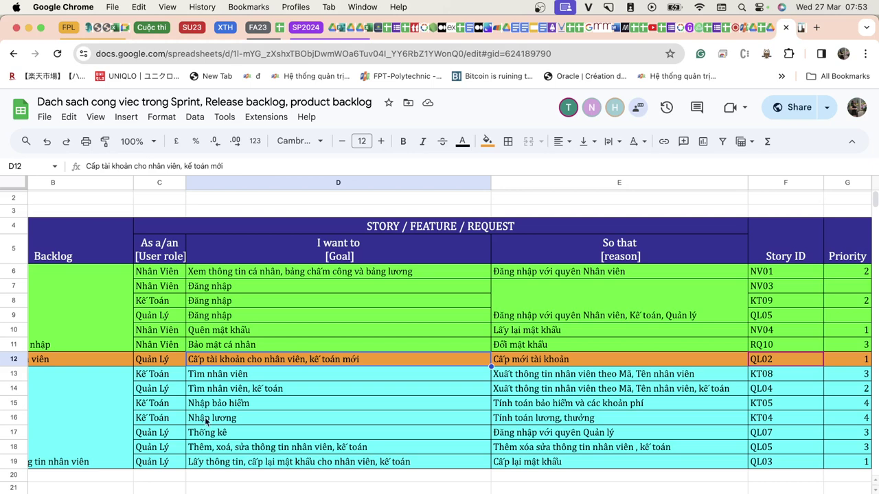
left_click(118, 304)
key("Left")
key("Right")
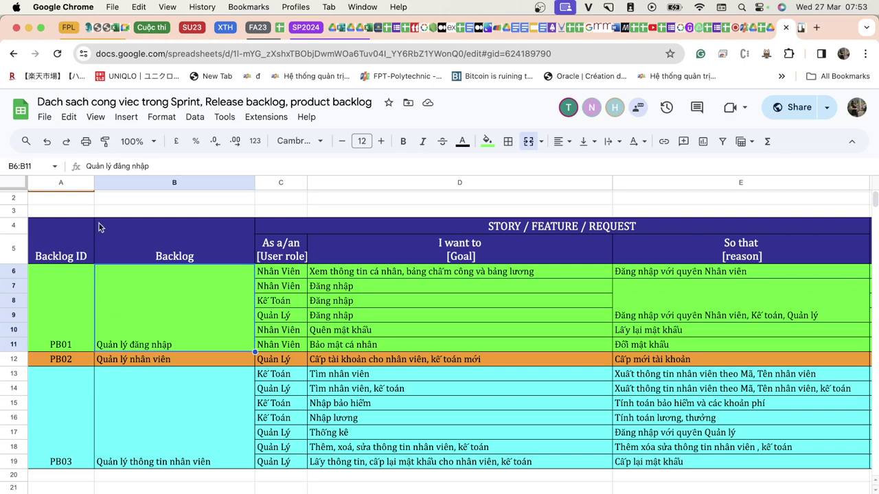
left_click(161, 180)
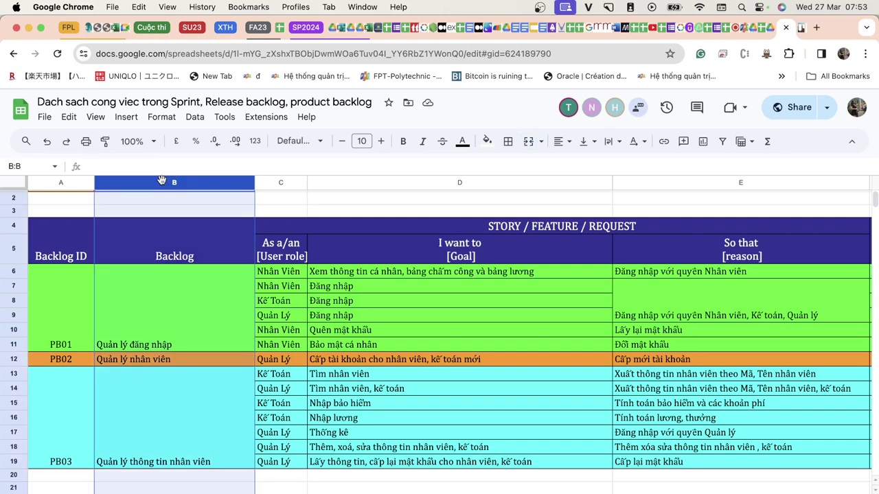
left_click(80, 301)
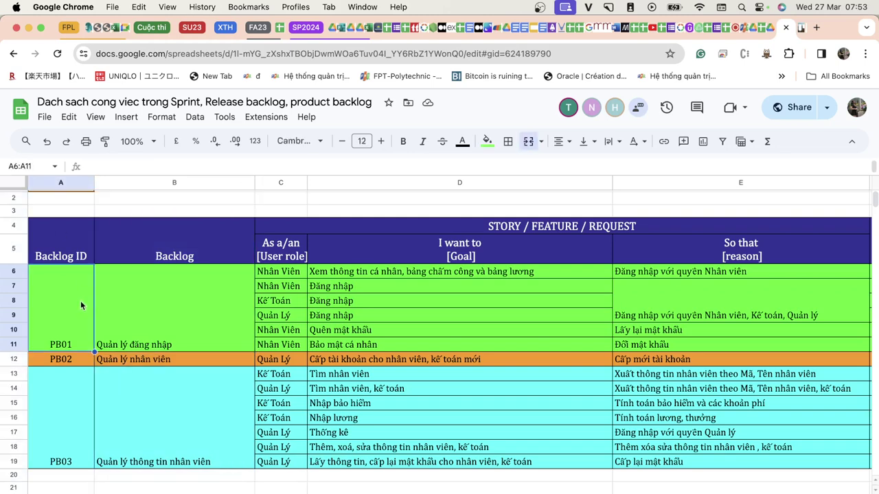
left_click(138, 306)
left_click(76, 300)
left_click(145, 305)
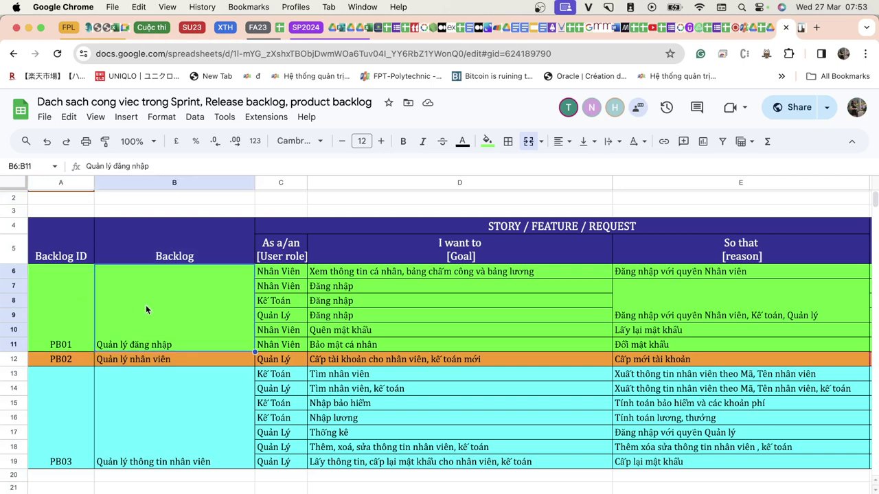
left_click(78, 309)
left_click(127, 308)
left_click(81, 317)
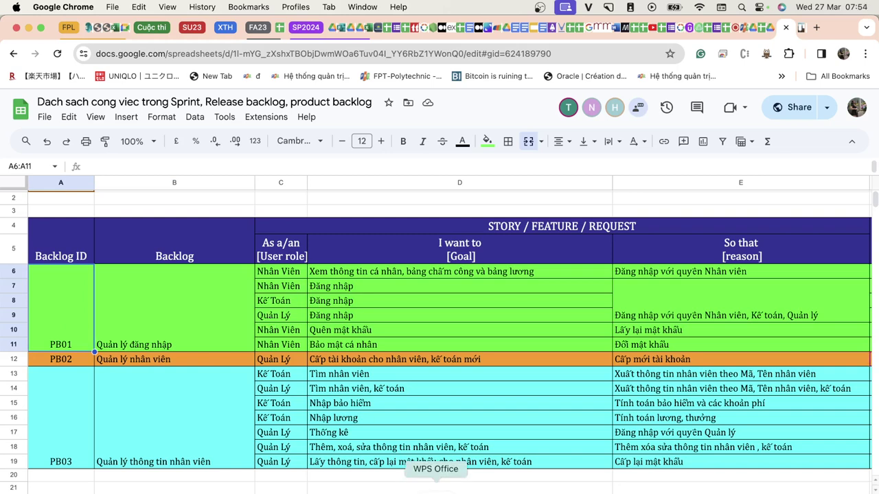
Step: Switch to WPS Office and create a new blank text document
left_click(435, 483)
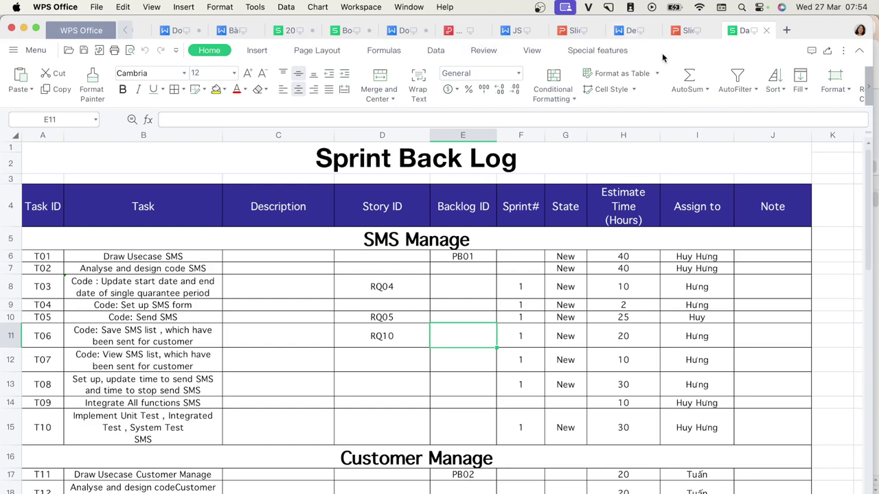
left_click(628, 31)
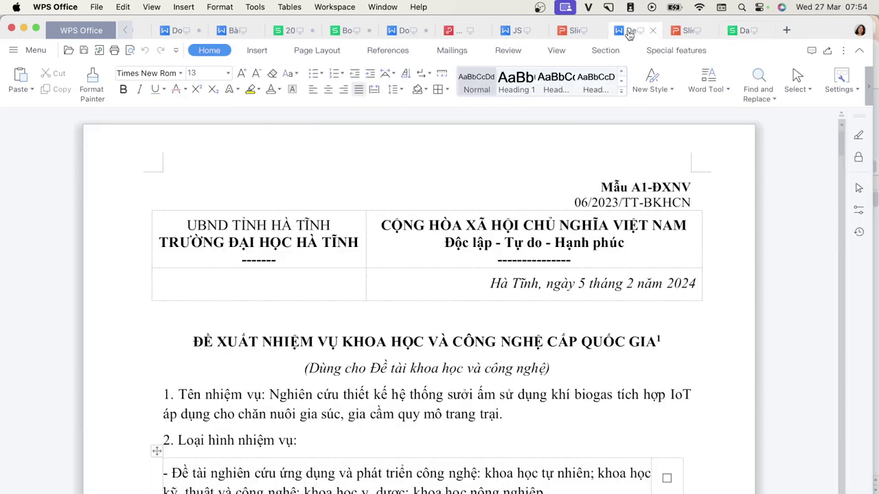
key("super+n")
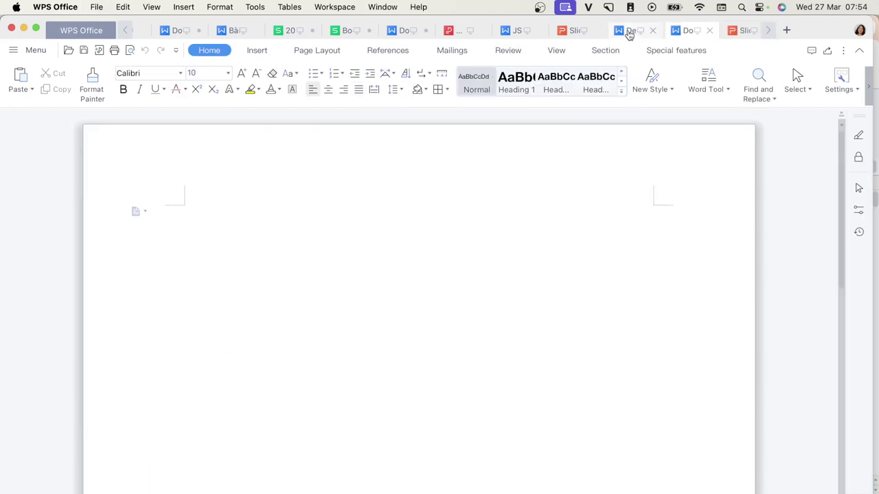
Step: Enter the heading "Tạo Release Backlog:" on the document's first line
type("Des")
key("BackSpace")
key("BackSpace")
type("Ta")
type("oj R")
type("ea")
key("BackSpace")
type("lease Backlog:")
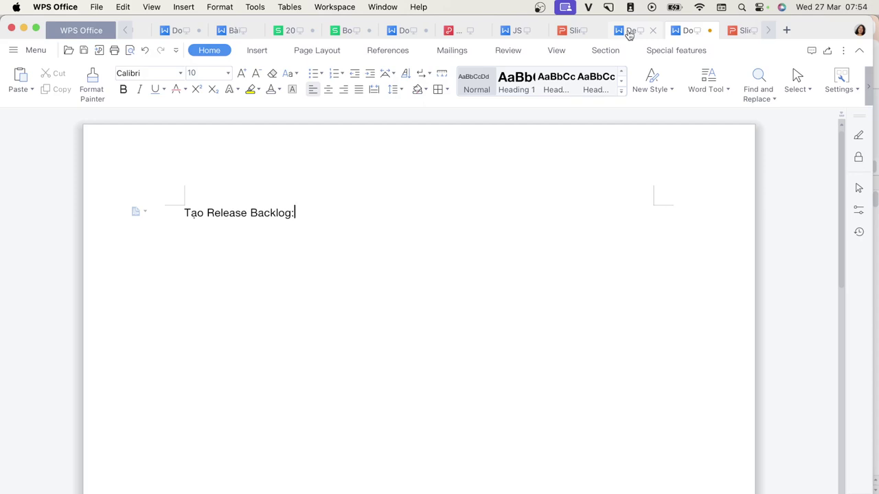
Step: Add numbered item 1 below the heading with the text "Xác định mục tiêu phát hành:"
key("Return")
type("1. ")
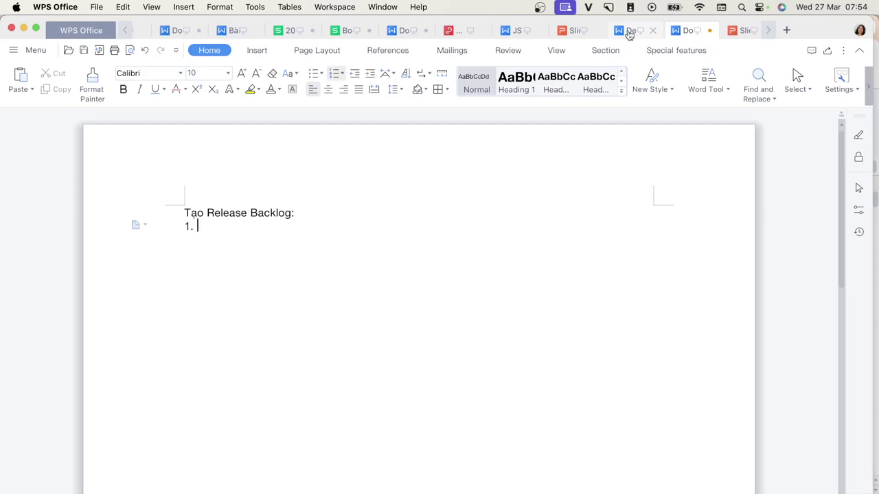
type("Ca")
key("BackSpace")
key("BackSpace")
type("Xac định muc")
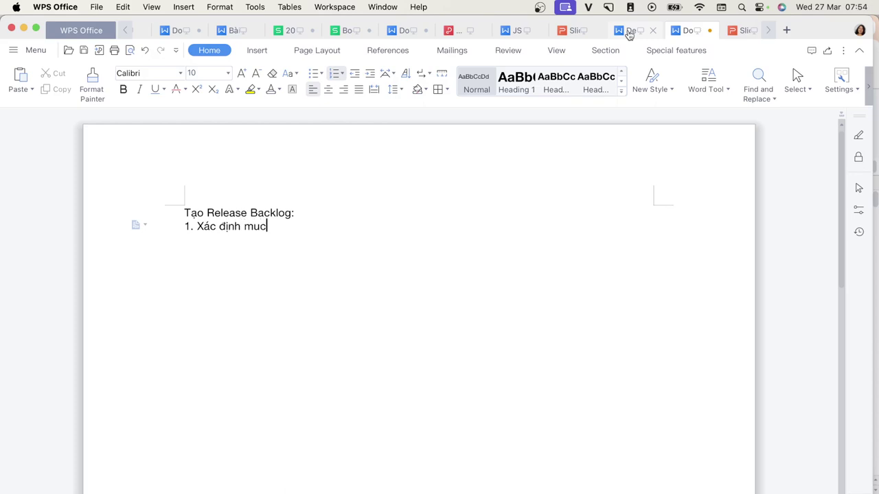
type(" tiêu phát hành (")
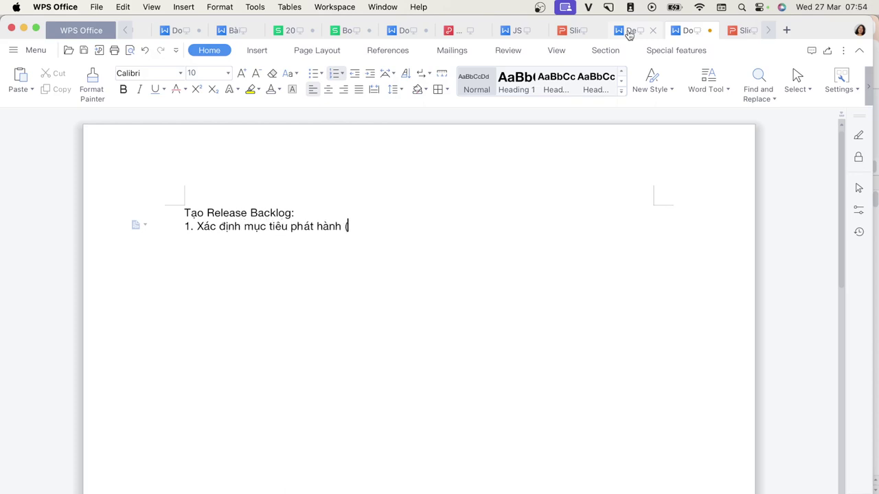
key("BackSpace")
type(":")
Step: Add an empty numbered item 2 and a lettered sub-item a) beneath item 1
key("Return")
key("Return")
key("Tab")
type("Những")
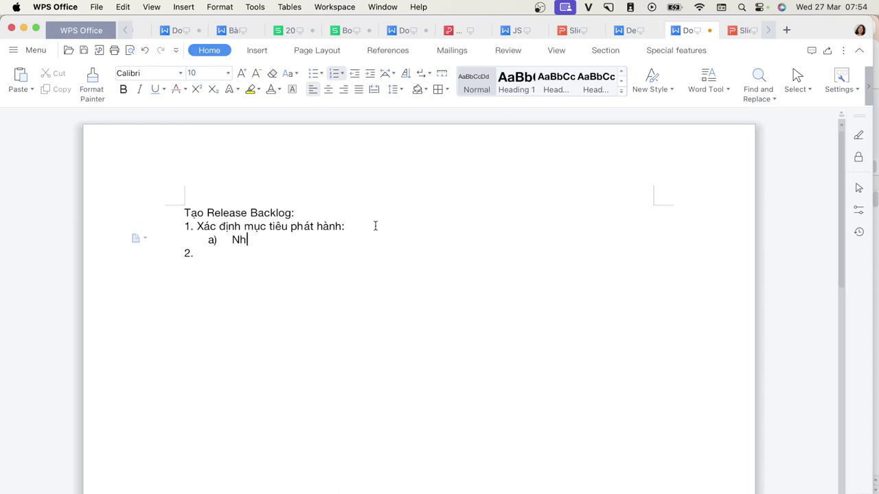
key("BackSpace")
key("BackSpace")
key("BackSpace")
key("BackSpace")
key("BackSpace")
Step: Enter "Mục tiêu chuyển giao cho khách khách" as sub-item a), and move on to the empty item 2
type("Mục tiêu chuyển ia")
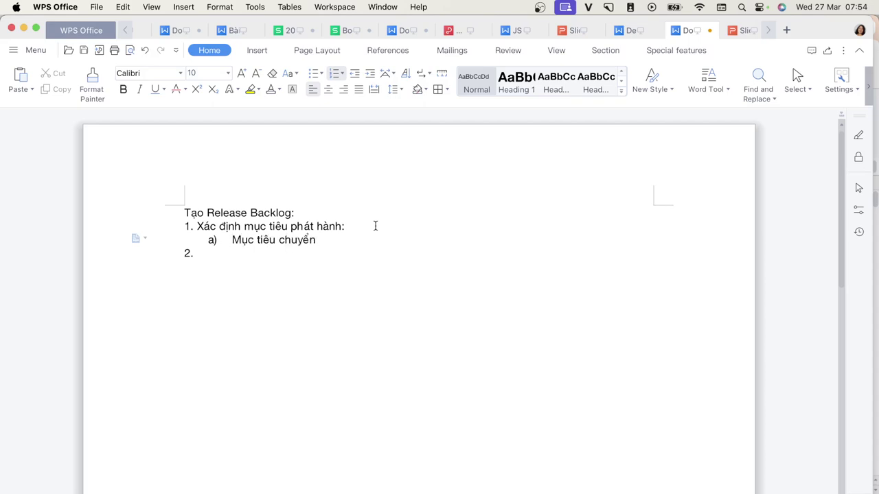
key("BackSpace")
key("BackSpace")
type("giao")
key("BackSpace")
key("BackSpace")
key("BackSpace")
type("iao cho khách kha")
key("BackSpace")
key("BackSpace")
type("khacsh")
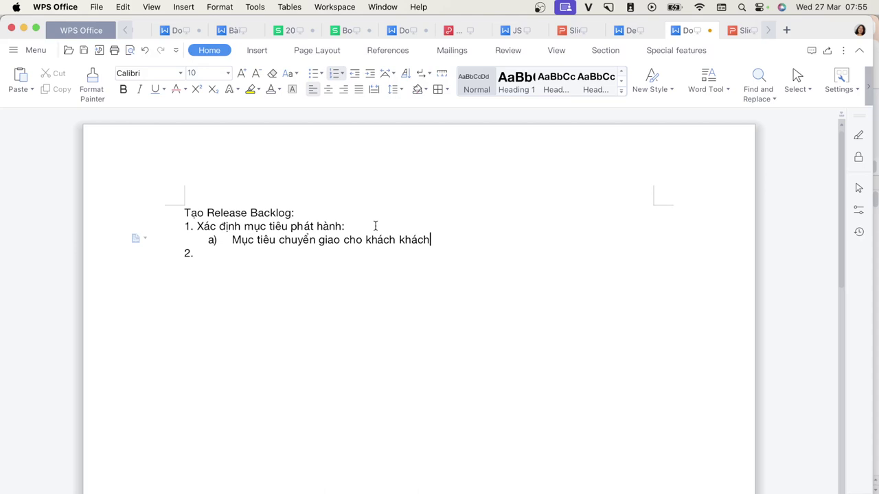
key("Down")
Step: Switch to the product backlog in Chrome and review the goals of the stories grouped under PB01, Quản lý đăng nhập
key("super+Tab")
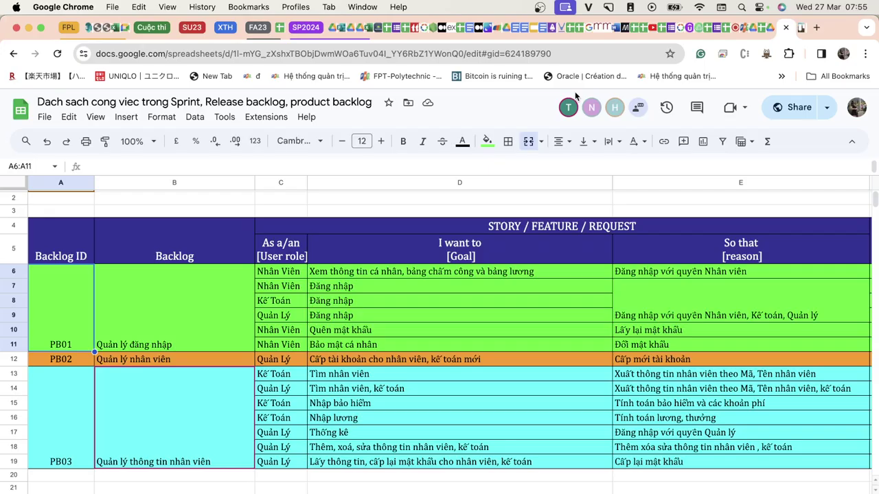
left_click(349, 274)
left_click(338, 291)
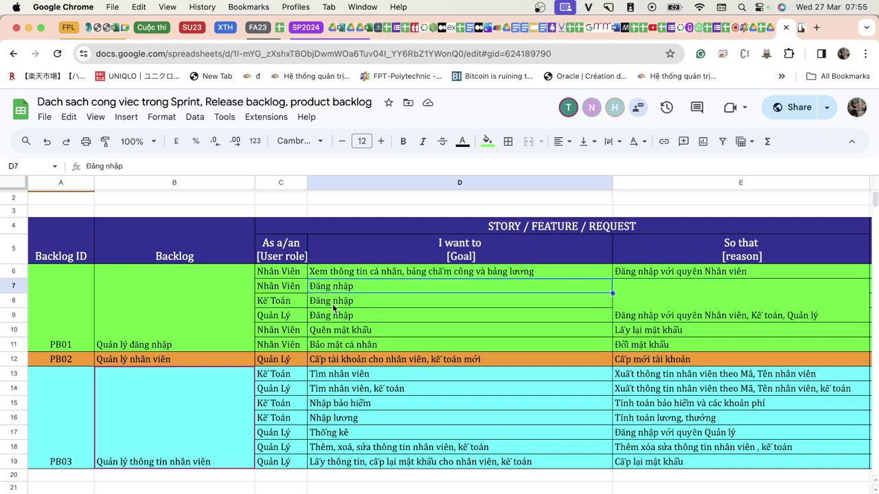
left_click(336, 302)
left_click(336, 320)
left_click(337, 333)
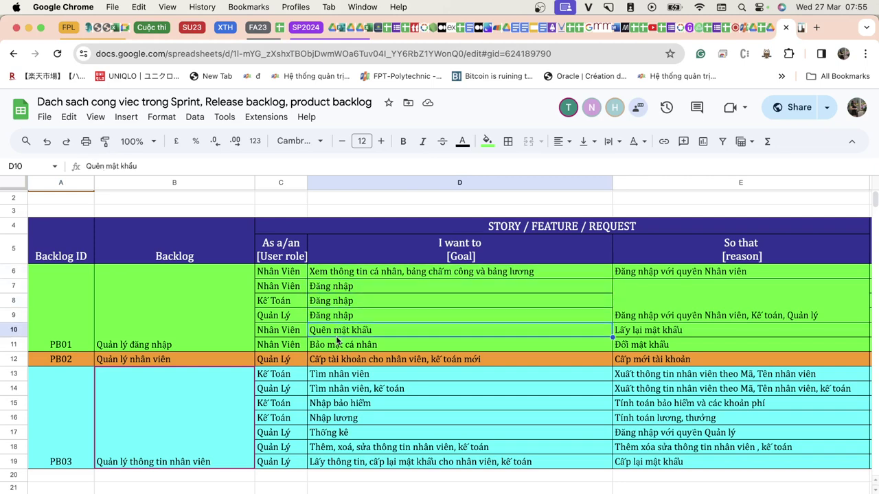
left_click(338, 347)
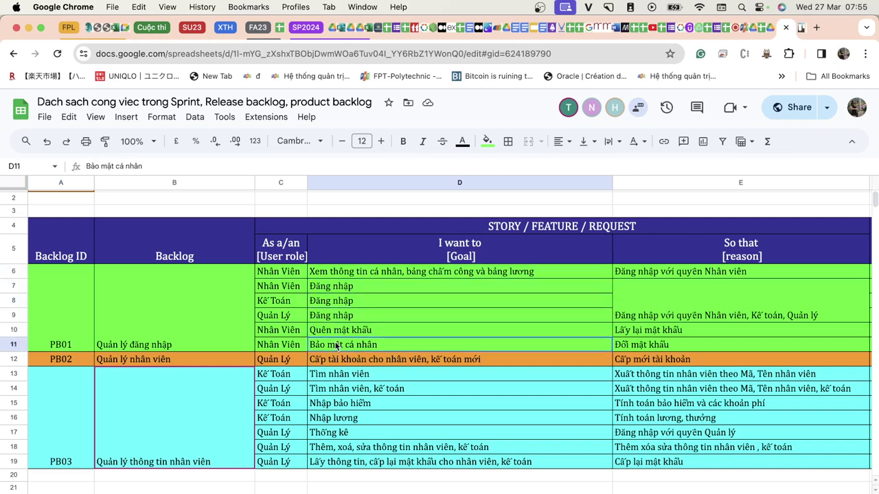
left_click(284, 272)
left_click(160, 335)
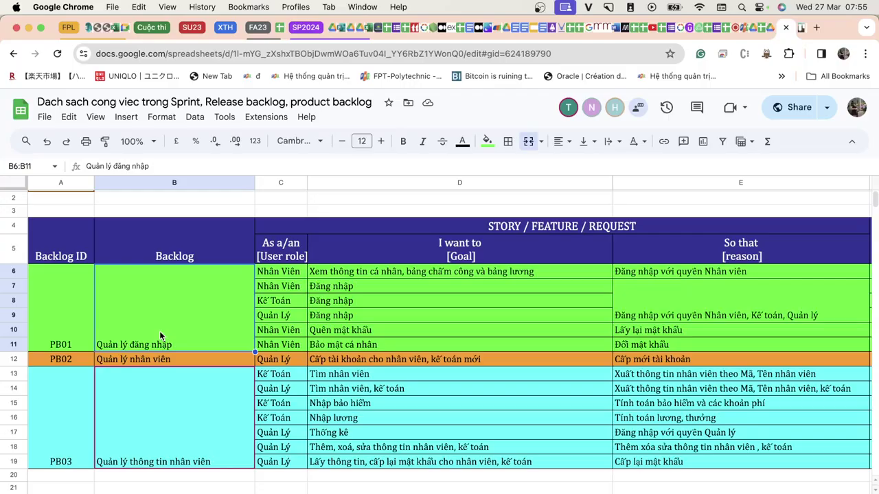
Step: Examine the goal of the Nhân Viên story in row 6 against its user role and the login story below
left_click(366, 272)
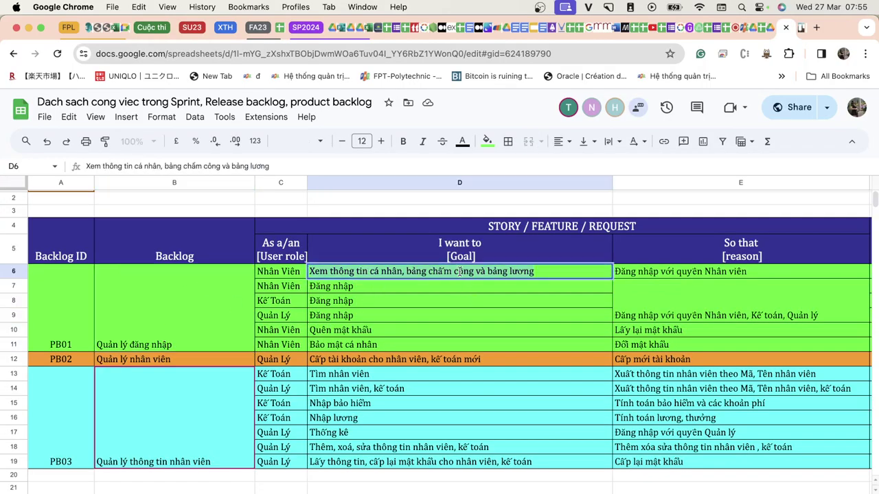
left_click(378, 293)
left_click(383, 276)
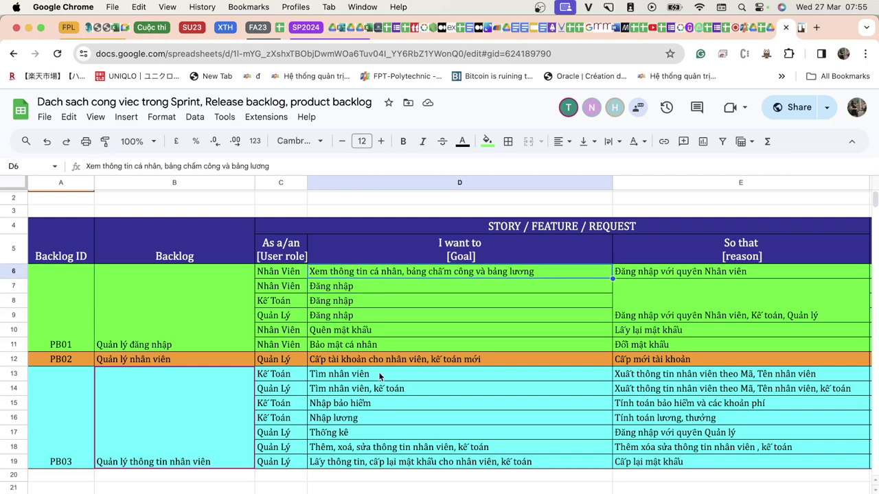
left_click(268, 276)
left_click(368, 274)
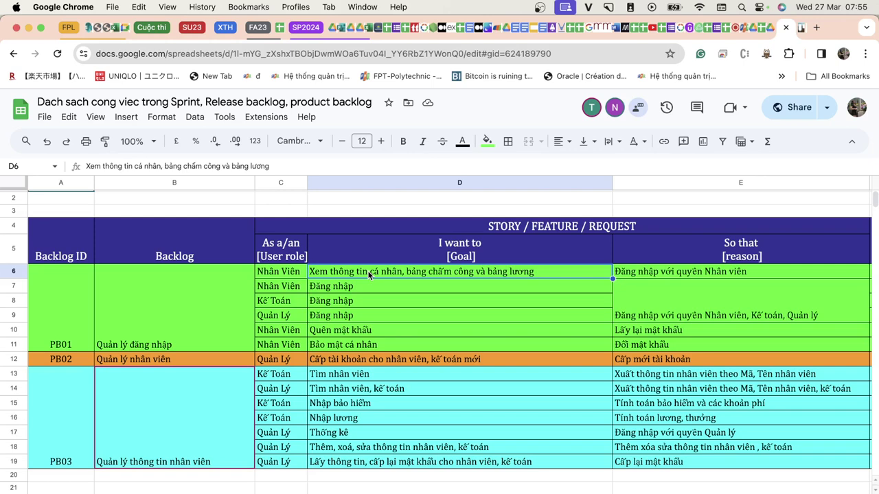
Step: Review the reason, story ID and priority of story NV01 along row 6
key("Right")
key("Right")
key("Right")
key("Right")
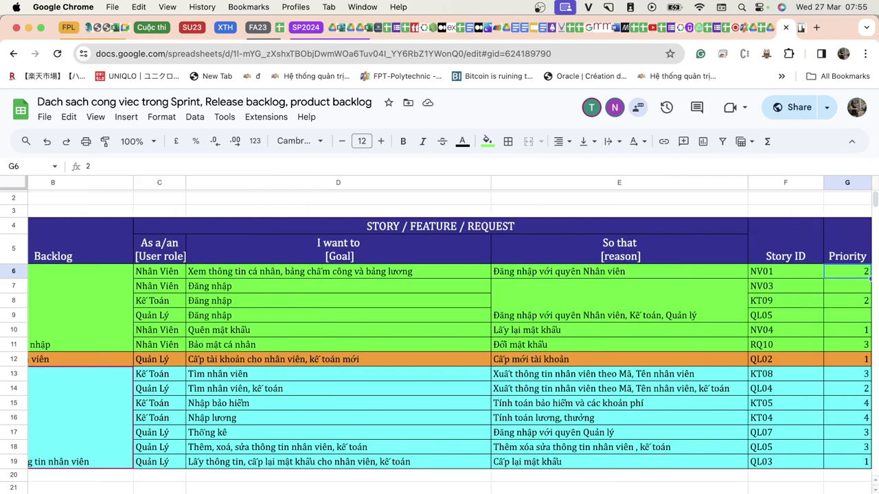
key("Left")
key("Left")
key("Left")
key("Left")
key("Left")
key("Right")
key("Right")
key("Right")
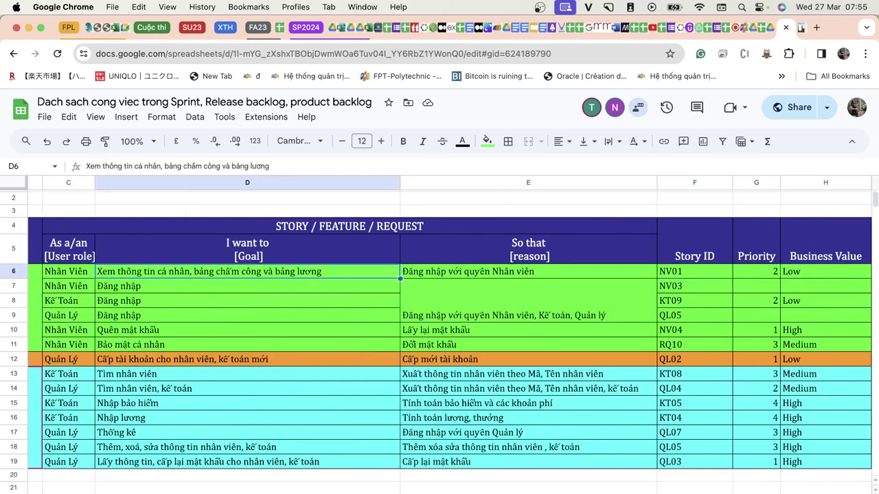
Step: Check the shared reason of the login stories in rows 7 to 9 against PB01, and switch back to the WPS Office document
key("Down")
key("Down")
key("Left")
key("Left")
key("Left")
key("Left")
key("Left")
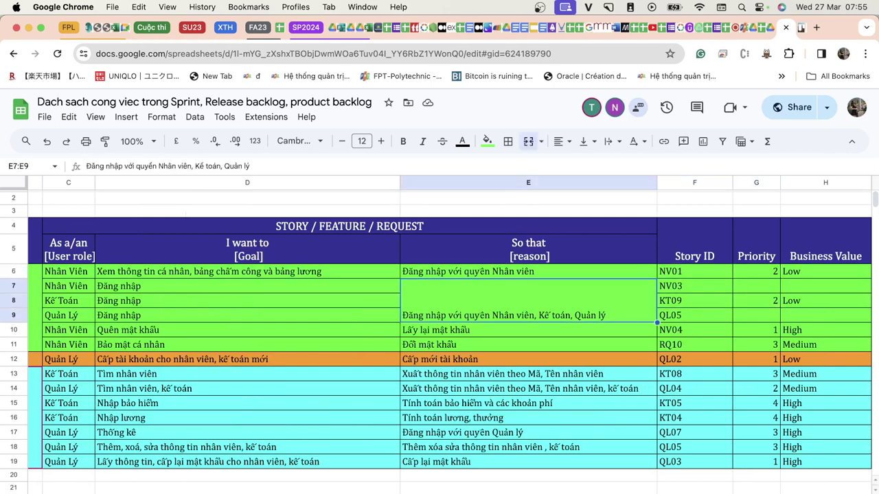
key("Right")
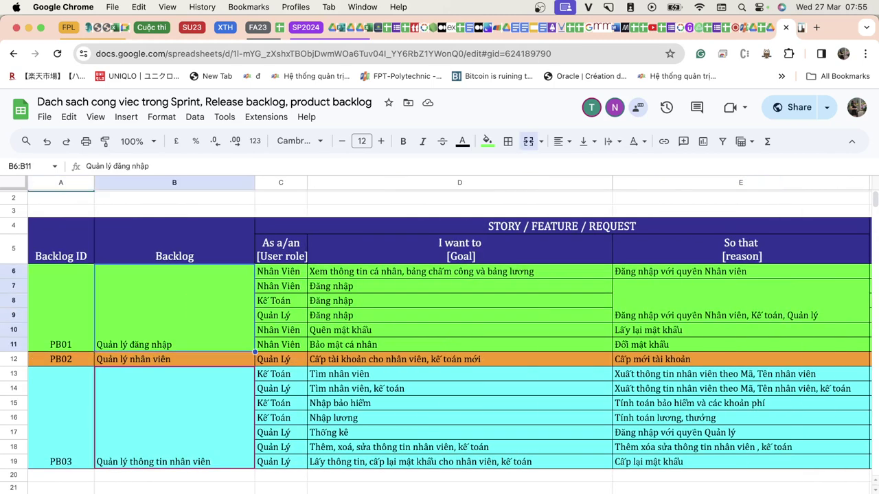
key("super+Tab")
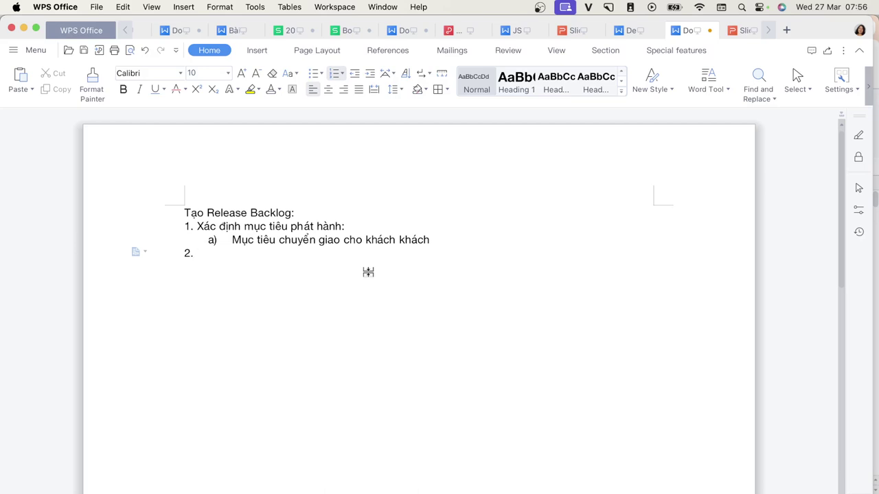
Step: Begin item 2 of the release backlog notes with "Từ Product BackLog - liệt kê các user"
type("Từ B")
key("BackSpace")
type("Product BackLog")
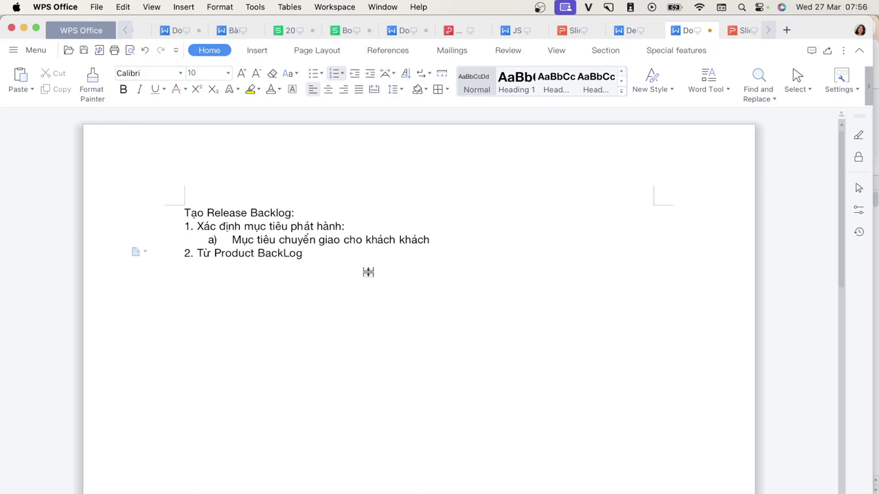
type(" - ")
type("liệt ")
type("kê")
type(" các")
type(" stỏ")
key("BackSpace")
key("BackSpace")
key("BackSpace")
type("user")
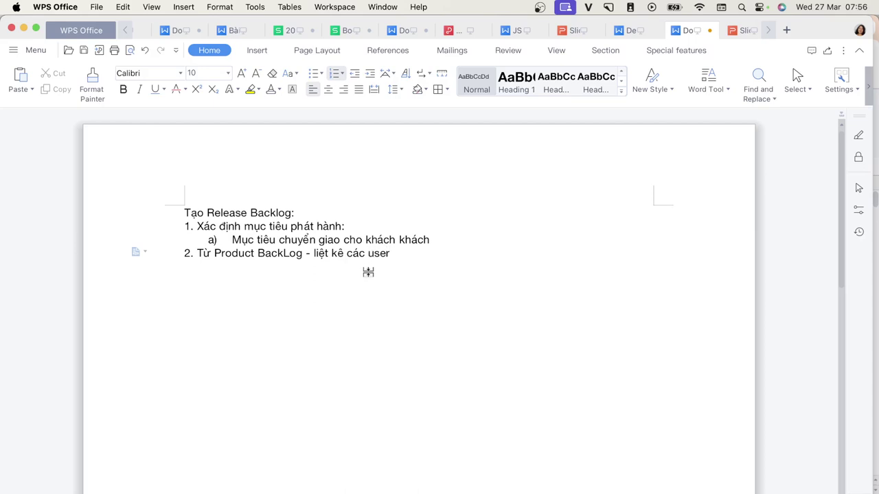
Step: Complete item 2 with "story liên quan tới mục tiêu phát hành ở bước 1" and start item 3
type(" story liên quan tới m")
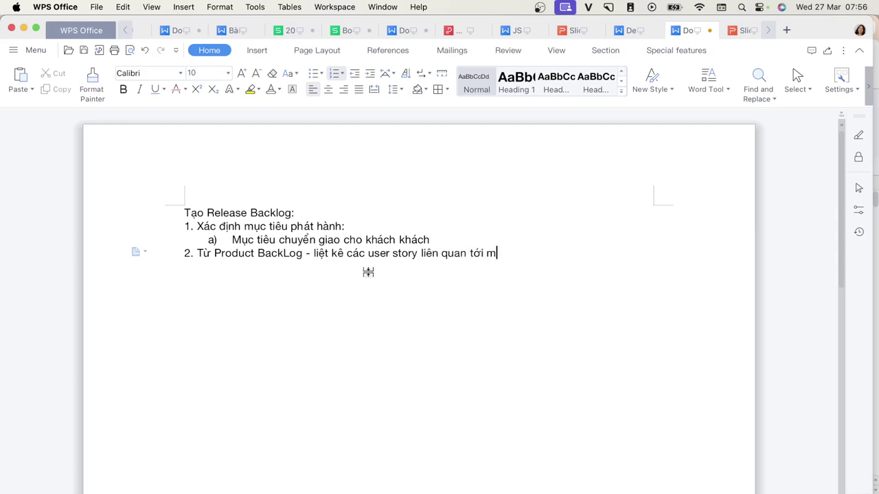
type("ục tiêu phát hành")
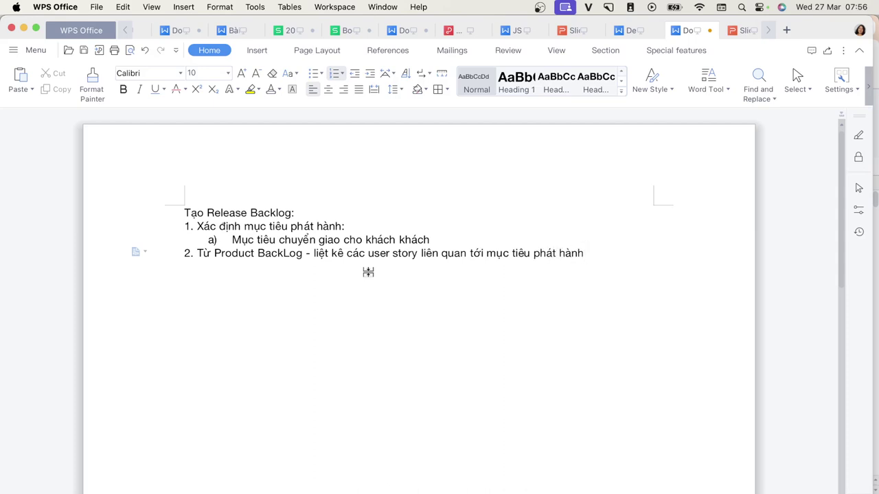
type(" ở bươc")
type("s 1")
key("Return")
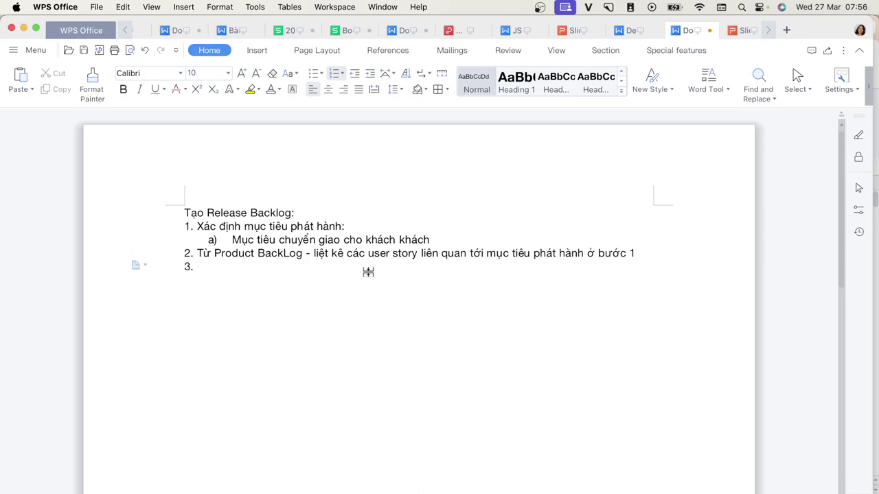
Step: Switch to the product backlog in Chrome and review the goals of the PB01 stories in rows 7 to 10
key("super+Tab")
left_click(362, 291)
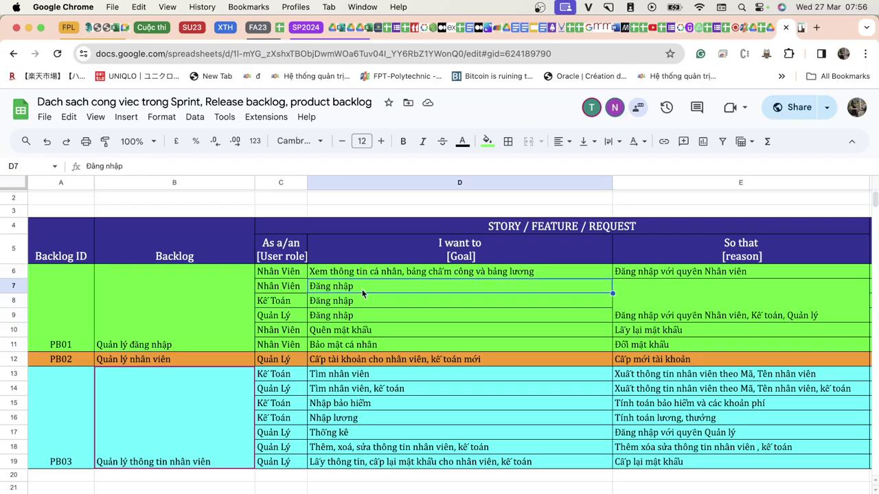
left_click(366, 319)
key("super+Tab")
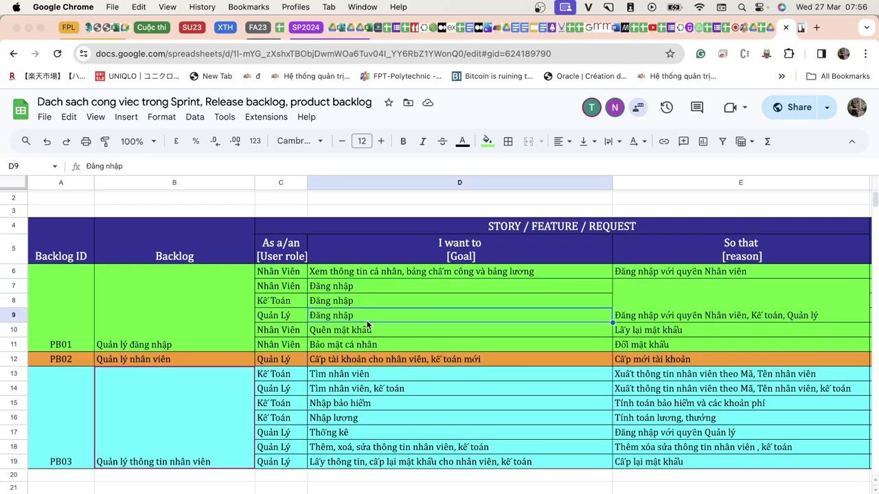
key("super+Tab")
left_click(308, 291)
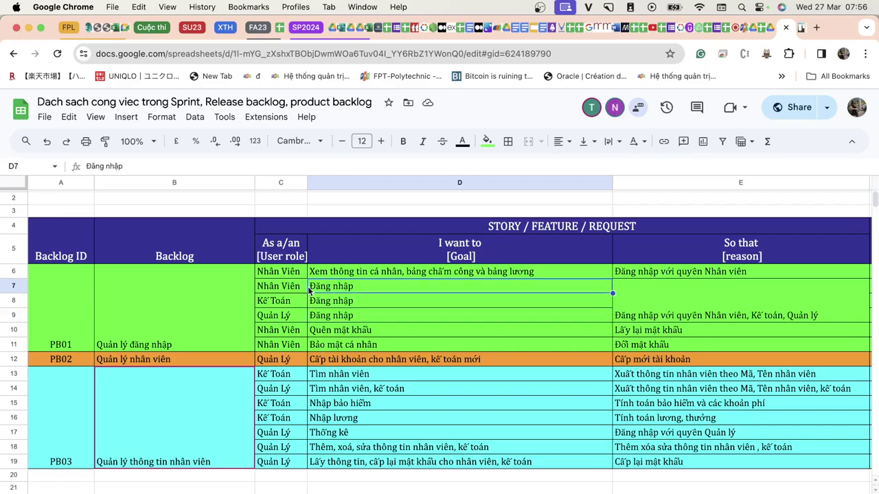
left_click(358, 336)
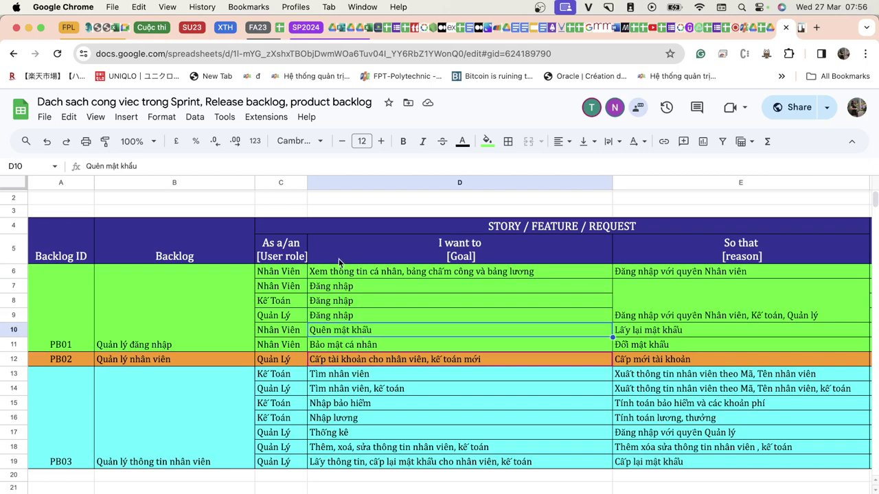
Step: Compare the repeated Đăng nhập goals of the Nhân Viên, Kế Toán and Quản Lý roles in rows 7 to 9
left_click(334, 291)
left_click(334, 302)
left_click(334, 316)
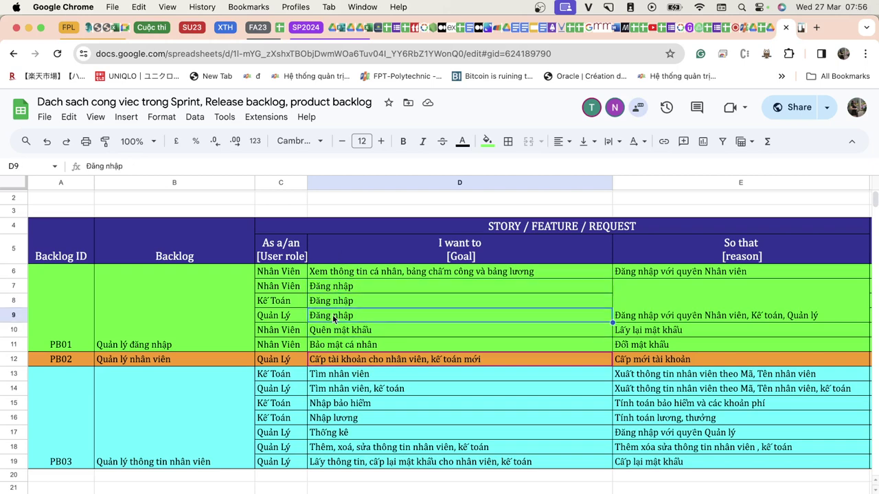
left_click(334, 290)
left_click(335, 302)
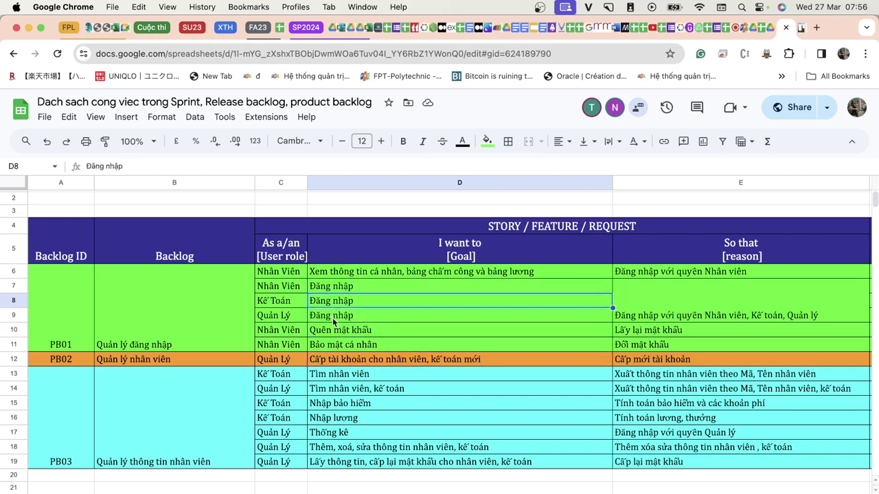
left_click(335, 318)
left_click(333, 291)
left_click(334, 304)
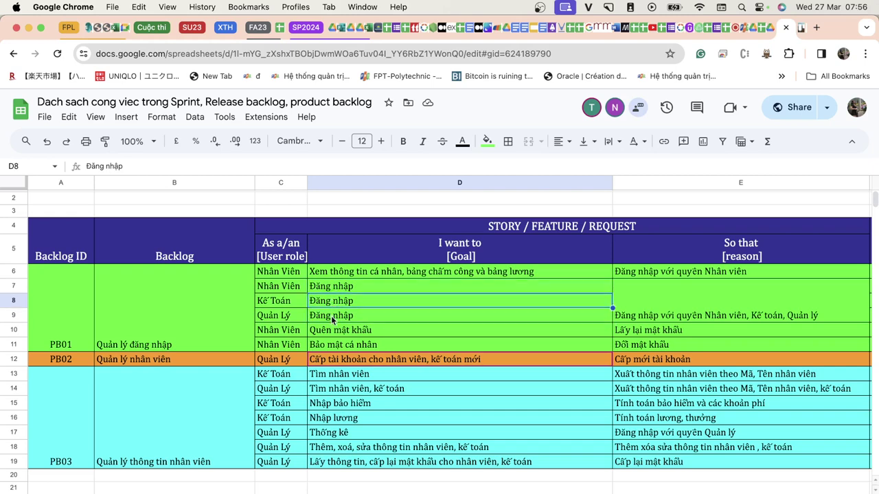
left_click(334, 318)
left_click(334, 290)
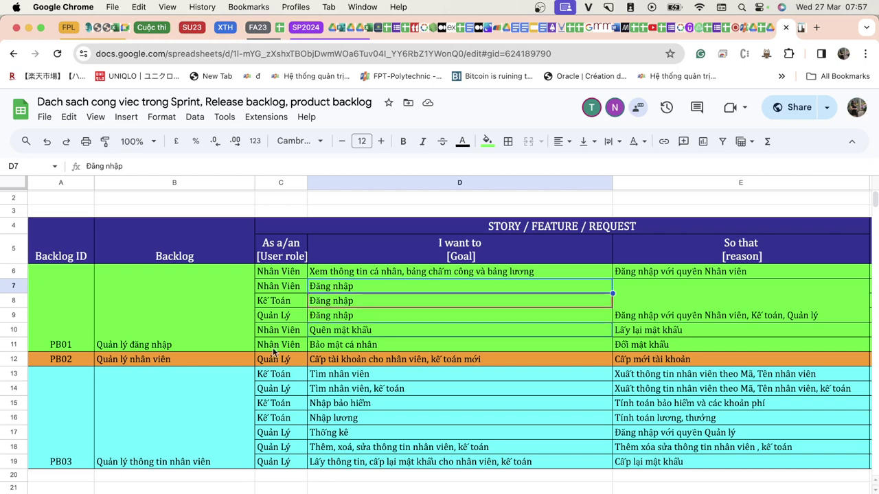
Step: Review the row 11 story and the PB03 story goals for overlap, and return to the login stories
left_click(357, 345)
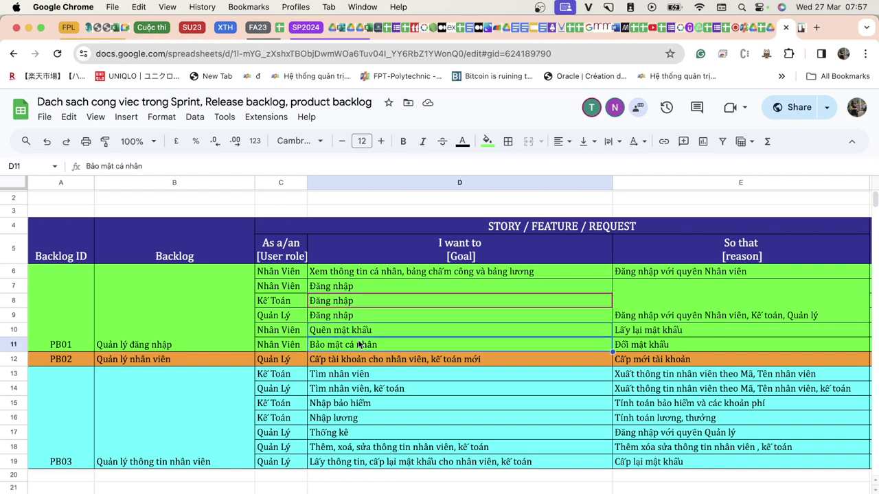
scroll(357, 344, "down", 5)
scroll(358, 343, "up", 1)
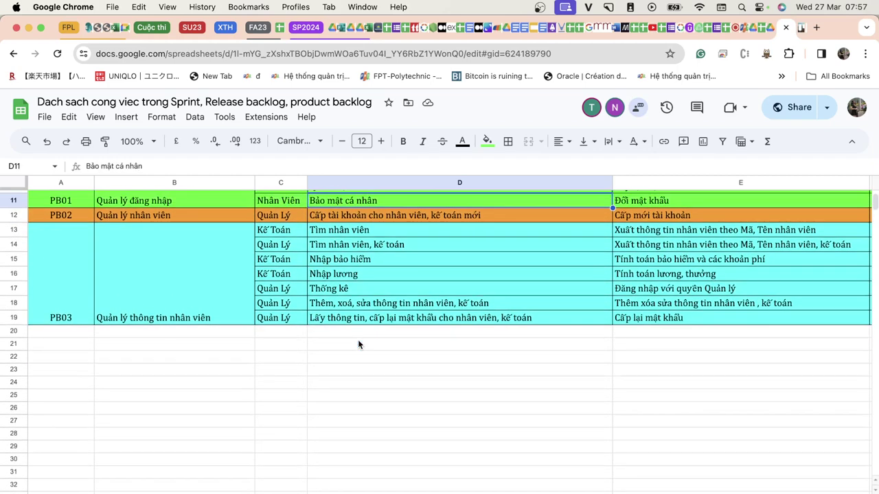
left_click(351, 251)
left_click(351, 291)
left_click(349, 319)
scroll(348, 319, "up", 5)
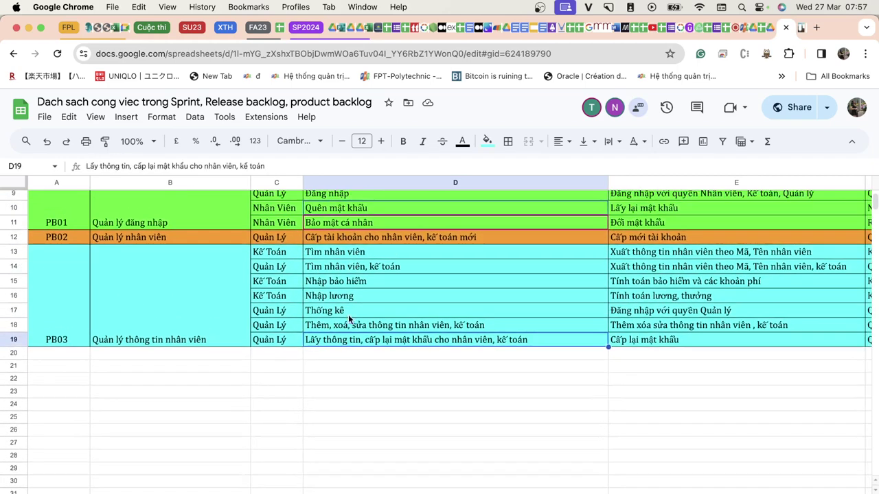
left_click(343, 258)
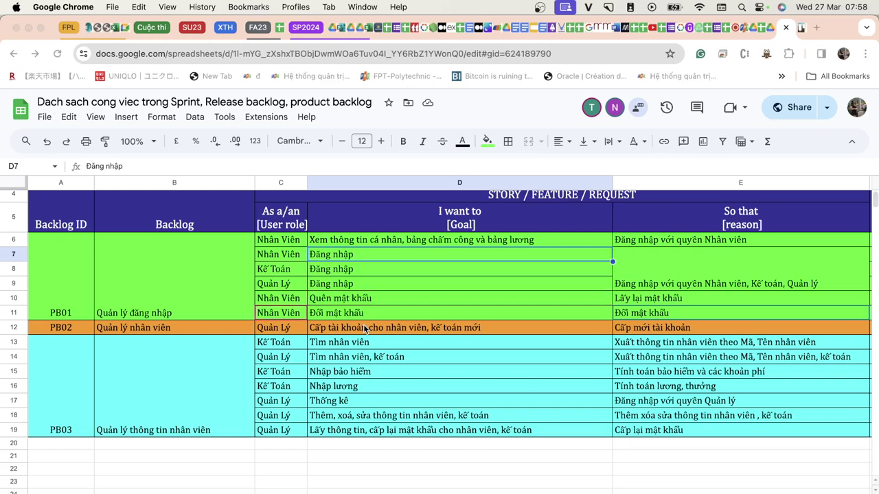
Step: Switch back to the WPS Office document and write item 3 as "Loại bỏ những user story bị trùng lắp"
key("super+Tab")
type("O")
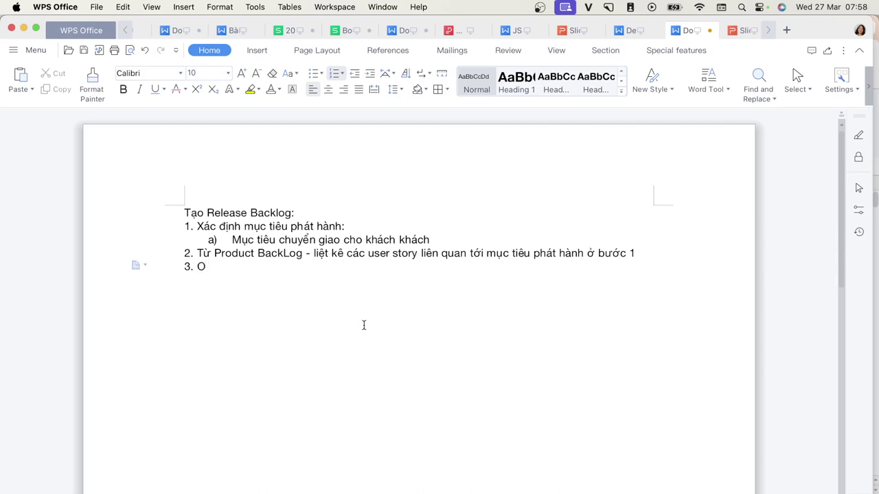
key("BackSpace")
type("Loại ")
type("bỏ như")
type("ng chức")
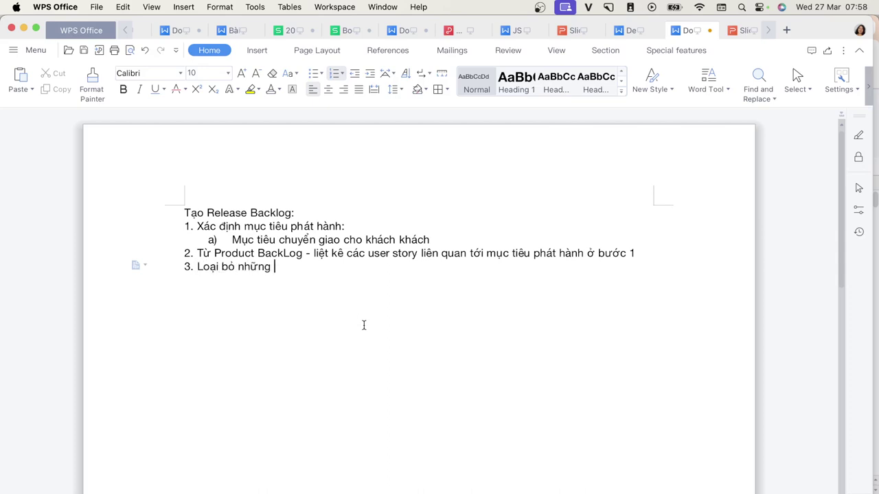
key("BackSpace")
key("BackSpace")
key("BackSpace")
key("BackSpace")
type("user story bị trùng lắp")
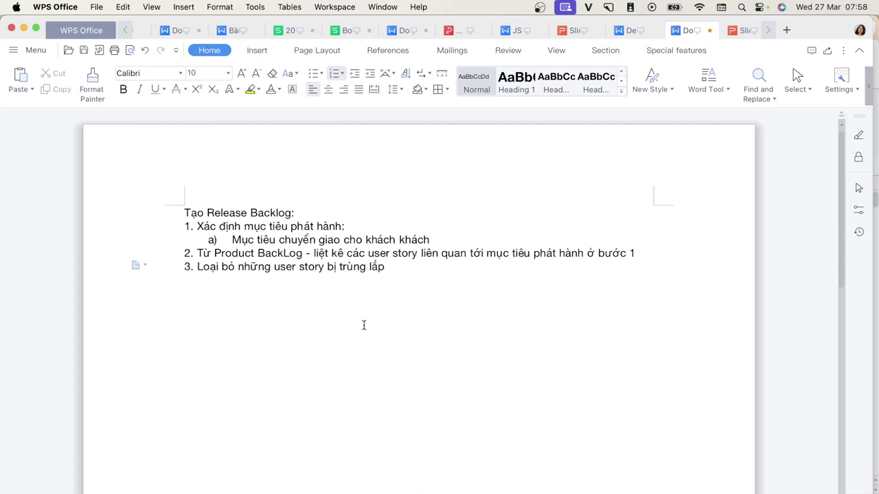
Step: Correct the last word of item 3 to "lặp" and append ", chỉ giữ lại 1 user story"
type(", c")
key("BackSpace")
key("BackSpace")
key("BackSpace")
type(", chỉ giữ lại 1 s")
type("o")
key("BackSpace")
key("BackSpace")
type("user story")
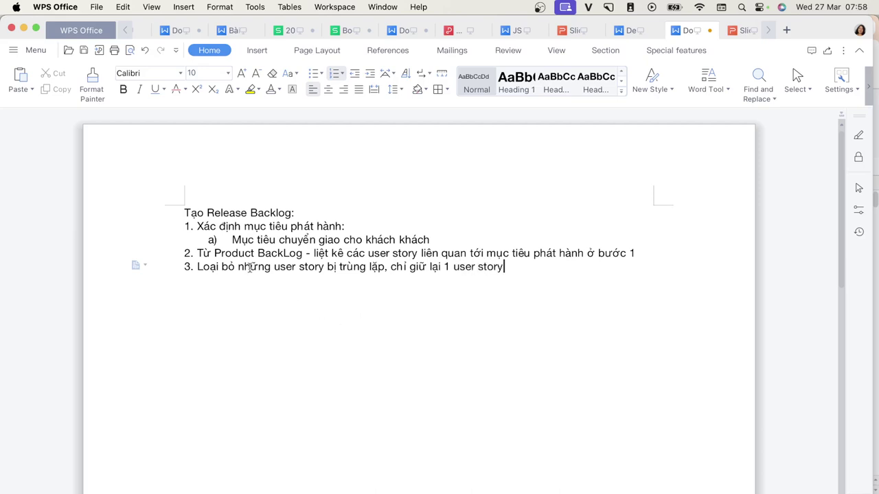
Step: Make the heading "Tạo Release Backlog:" bold and add an unnumbered empty line below item 3
left_click(185, 212)
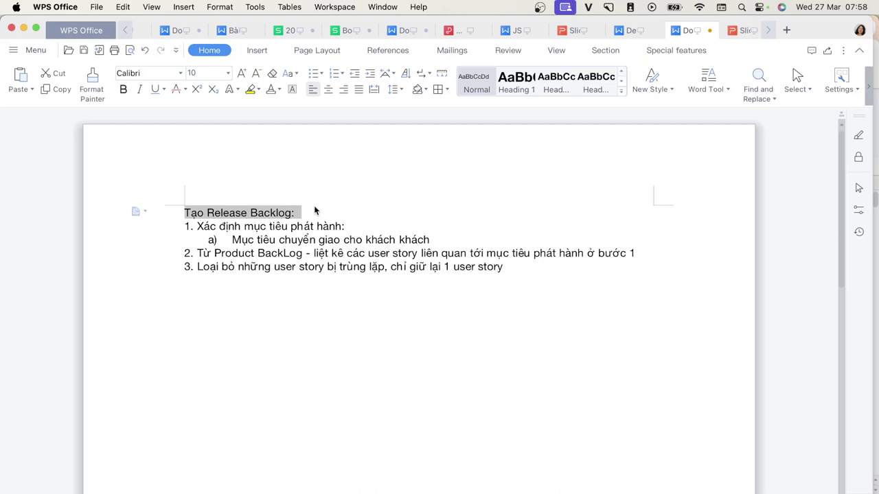
key("super+b")
left_click(296, 298)
left_click(525, 272)
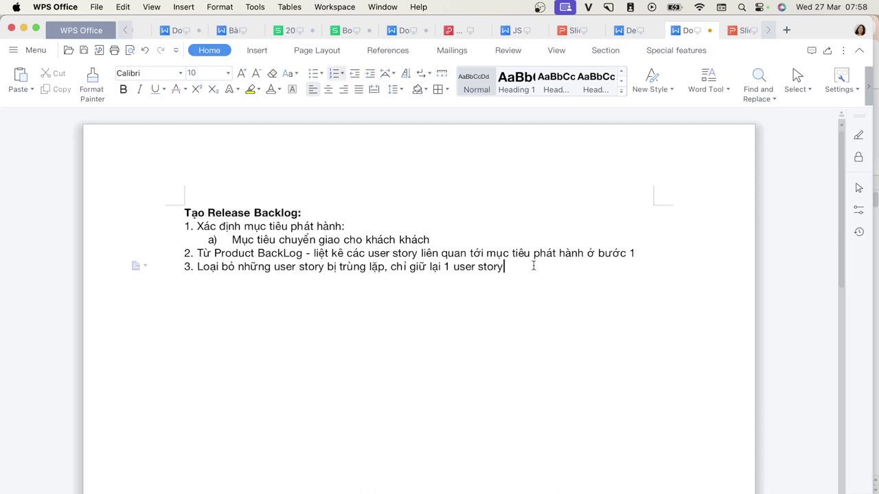
key("Return")
key("BackSpace")
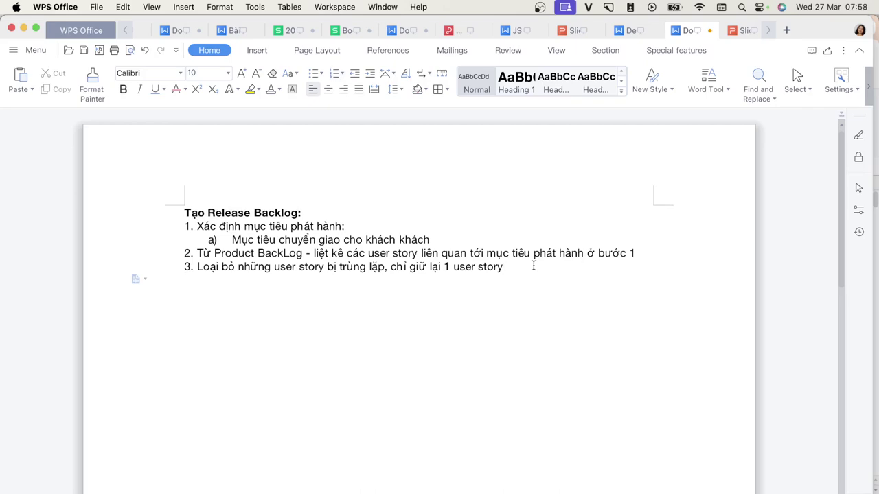
Step: Switch to the product backlog in Chrome and check the Kế Toán login story and the Đổi mật khẩu story
key("super+Tab")
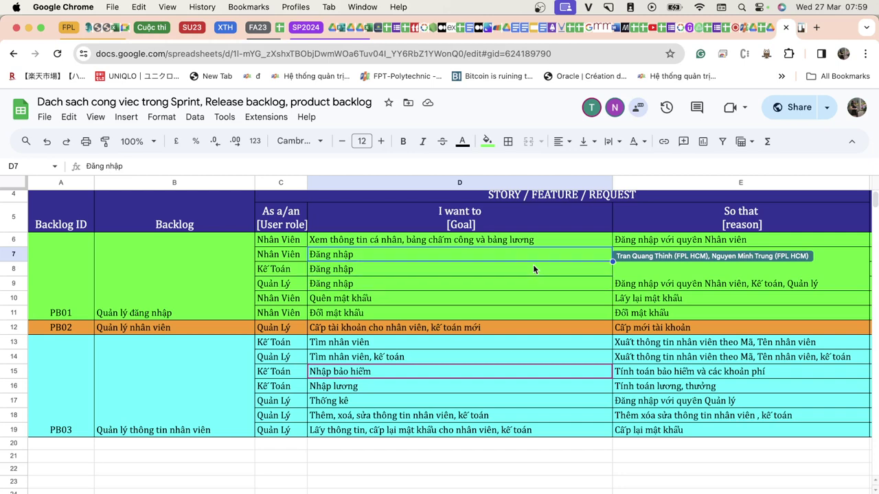
left_click(532, 268)
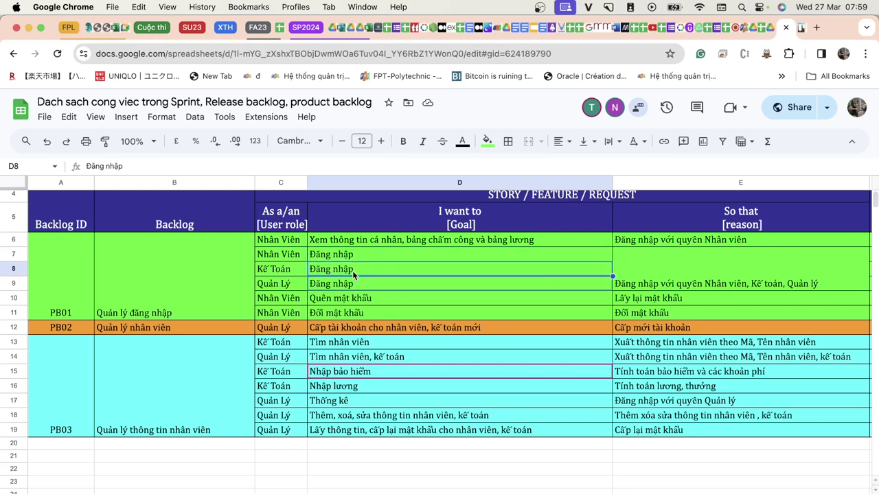
left_click(357, 308)
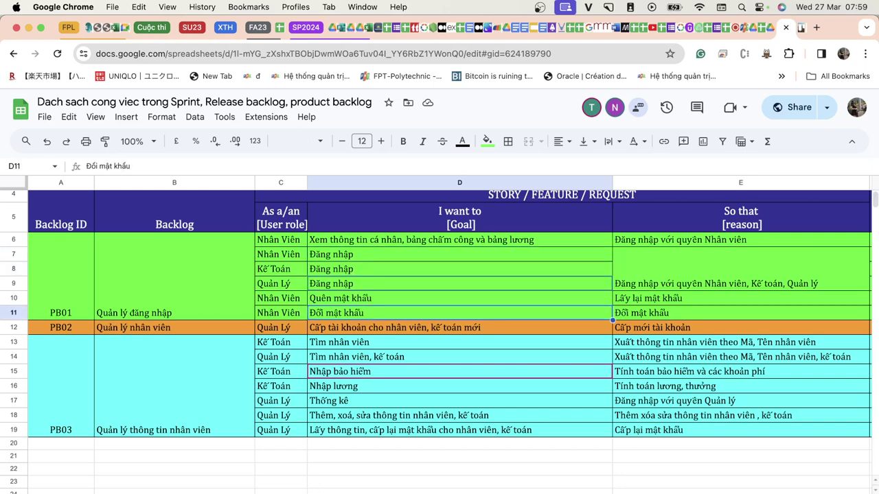
Step: Open the task list sheet and examine its Task, Task ID and Description columns
key("alt+Down")
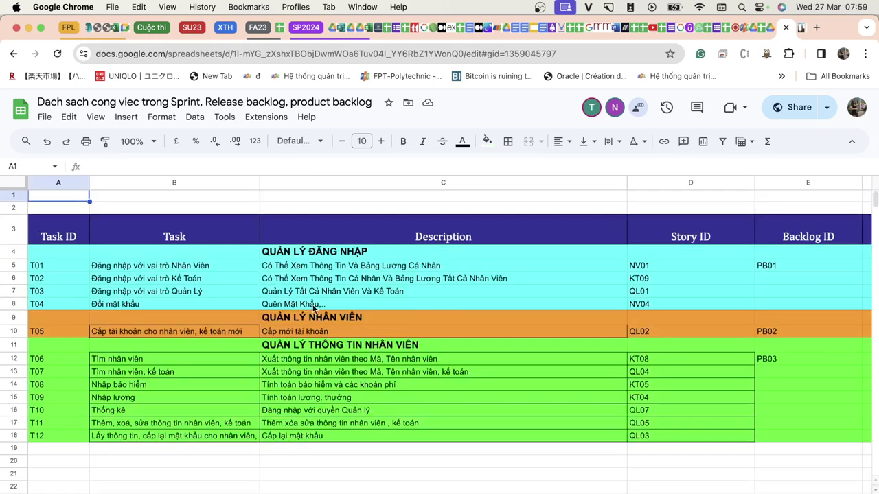
left_click(192, 227)
left_click(39, 239)
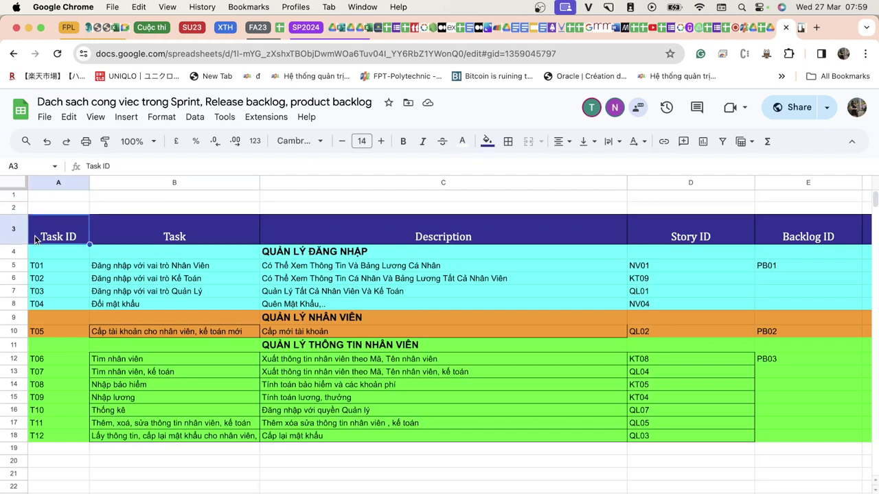
left_click(427, 234)
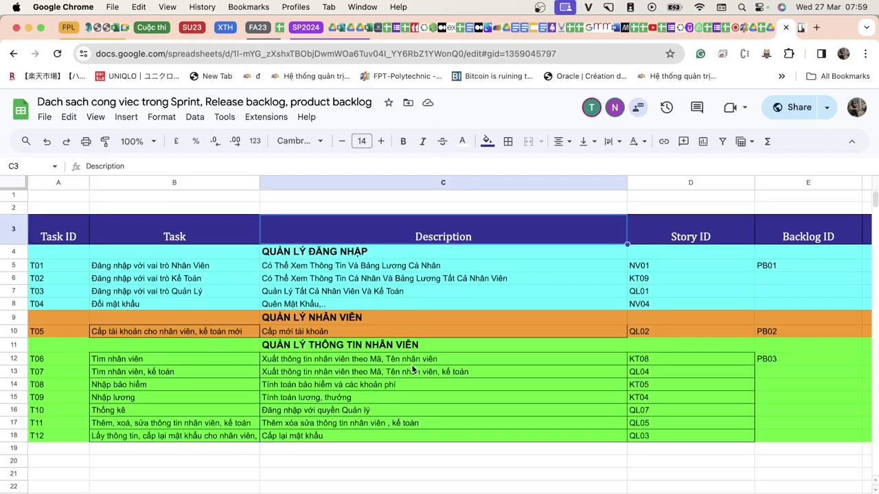
Step: Switch to WPS Office, open the sample Sprint Back Log workbook and examine the tasks under SMS Manage
key("super+Tab")
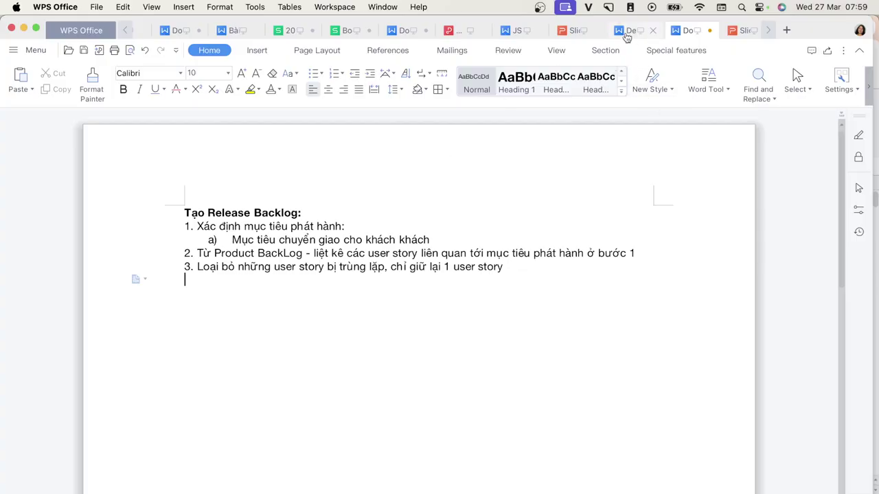
left_click(347, 31)
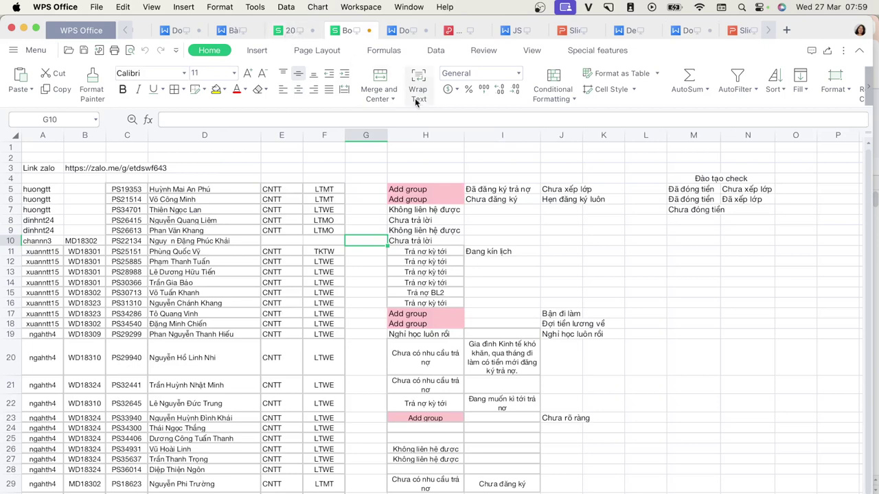
left_click(766, 31)
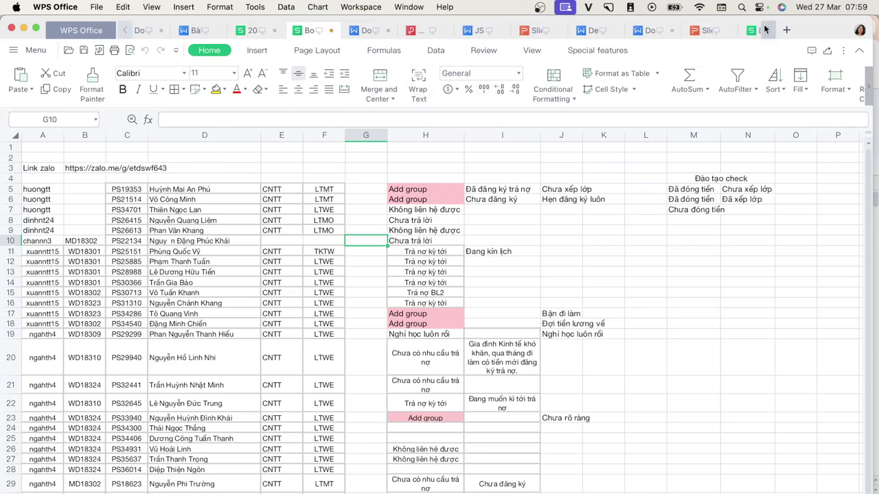
left_click(732, 33)
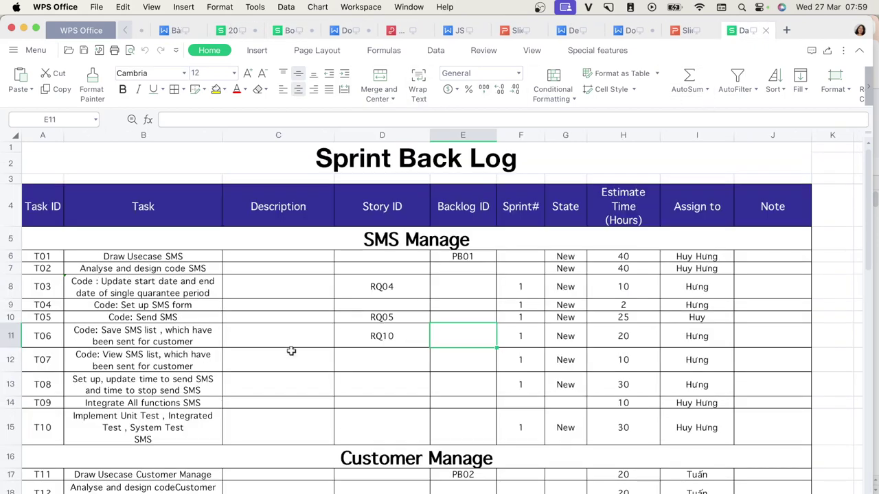
left_click(304, 403)
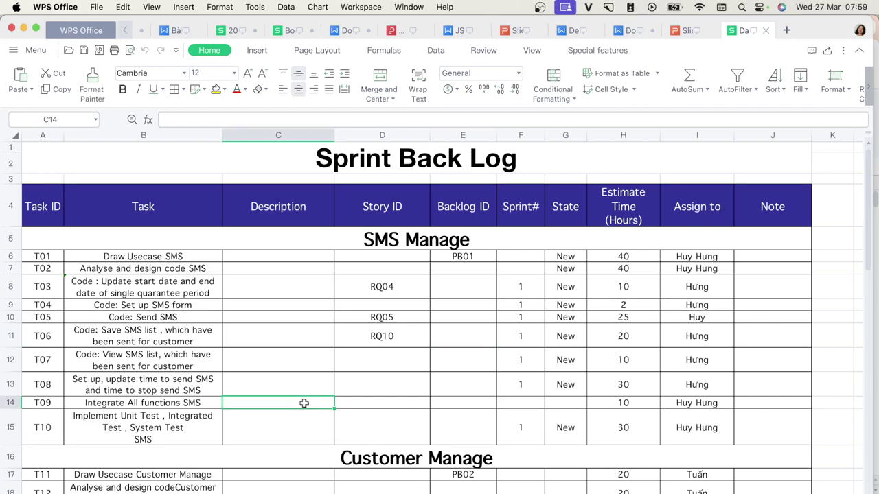
Step: Switch to the team's task spreadsheet in Chrome, check its task list columns, and add a blank sheet
key("super+Tab")
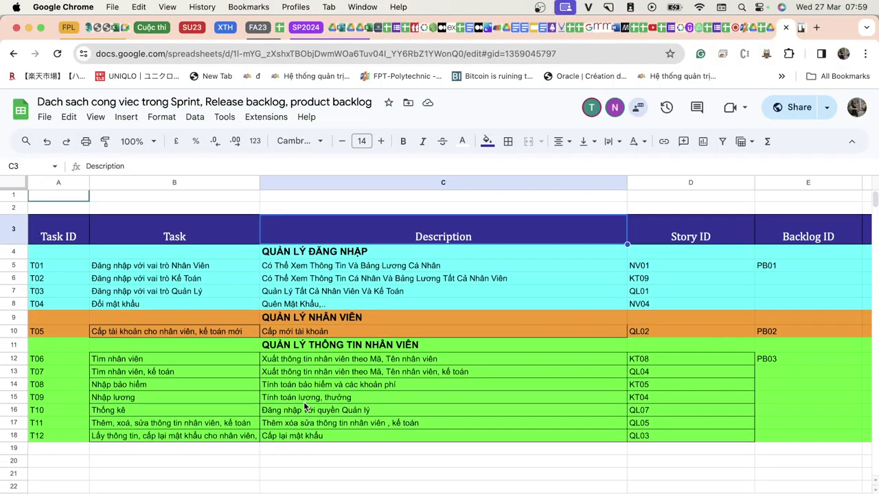
scroll(436, 394, "right", 10)
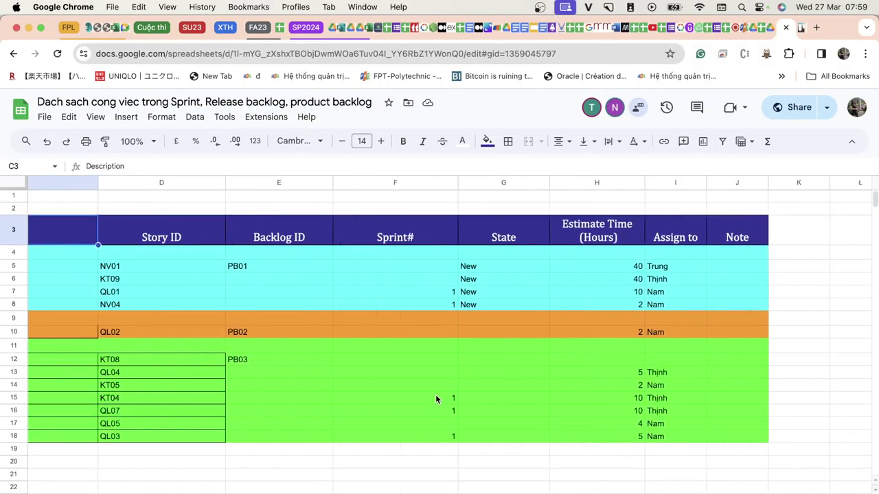
scroll(435, 396, "left", 10)
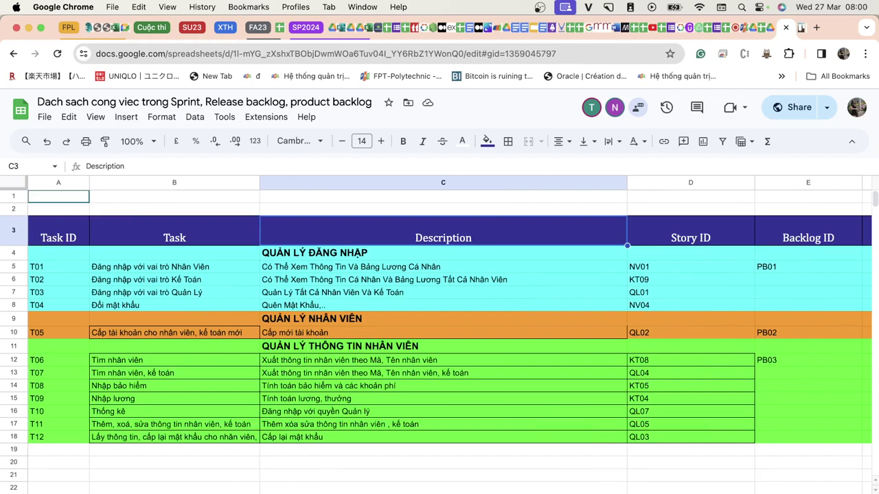
key("shift+F11")
Step: Copy the entire sample Sprint Back Log sheet from WPS Office into the blank sheet of the team's Chrome spreadsheet
key("super+Tab")
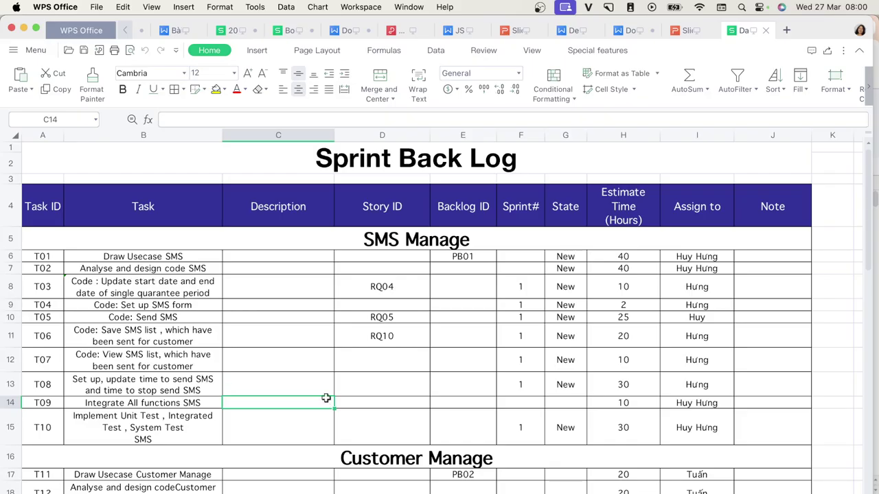
left_click(14, 137)
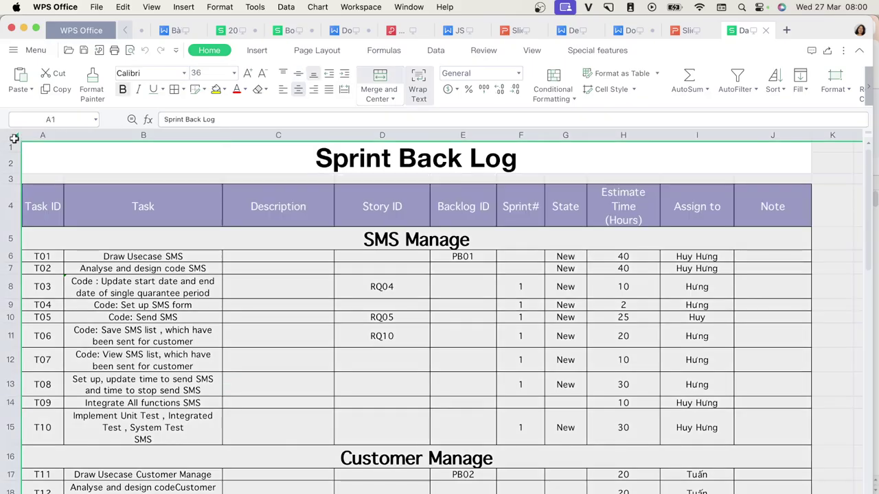
key("super+c")
key("super+Tab")
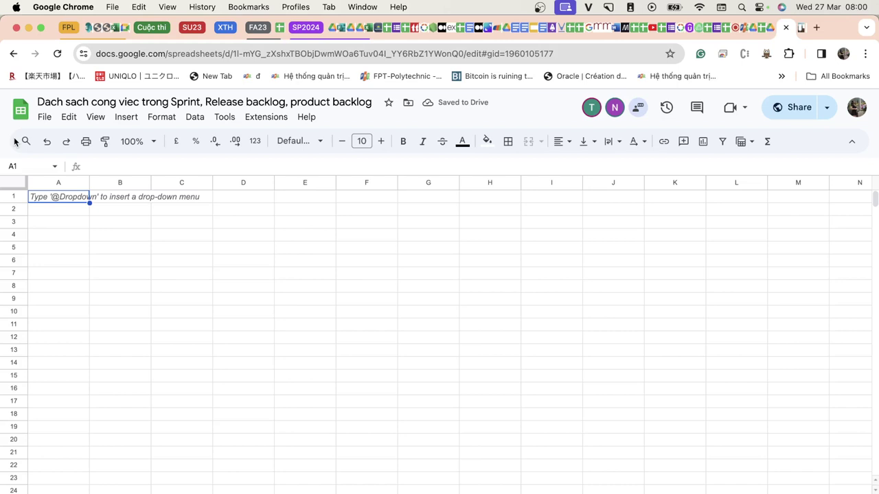
left_click(19, 187)
key("super+v")
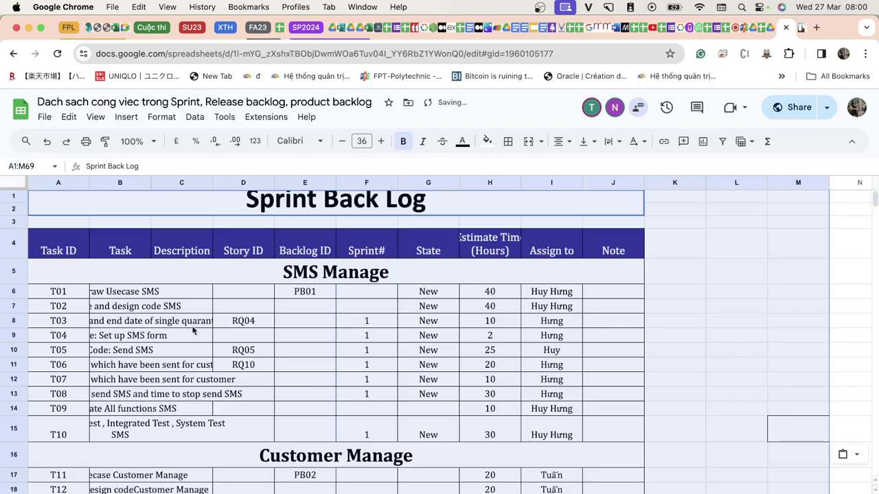
left_click(298, 349)
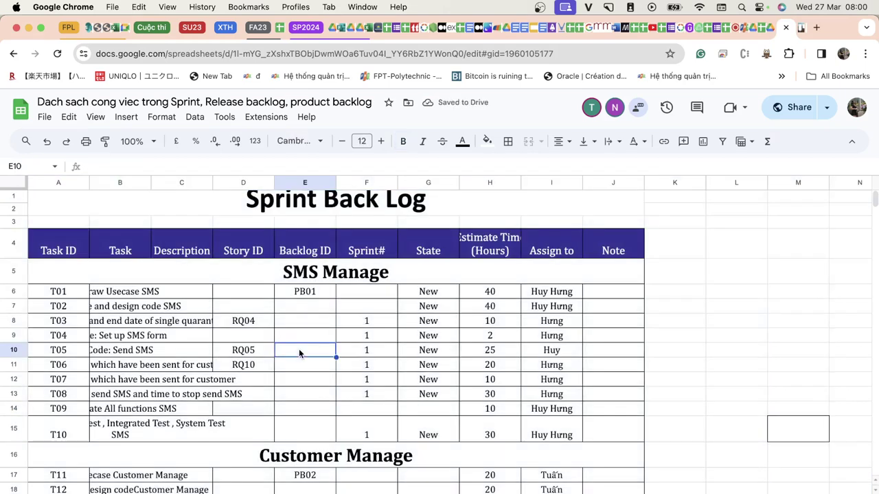
Step: Fit the Task column to its text and slightly widen the Description column in the pasted Sprint Back Log
double_click(151, 182)
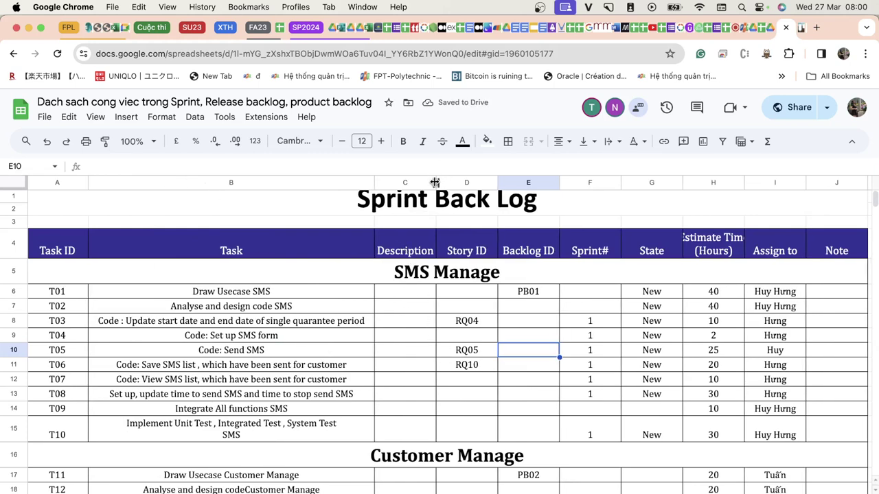
left_click_drag(438, 180, 455, 180)
left_click(414, 349)
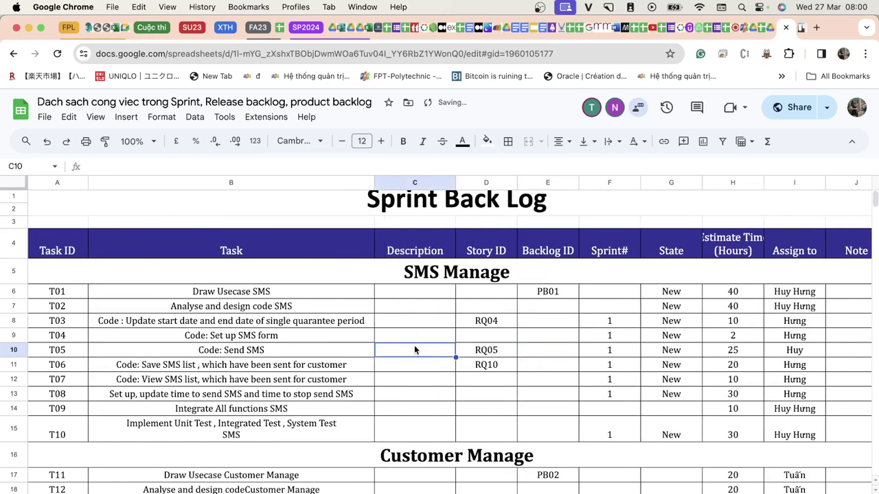
scroll(414, 349, "down", 5)
scroll(414, 345, "up", 5)
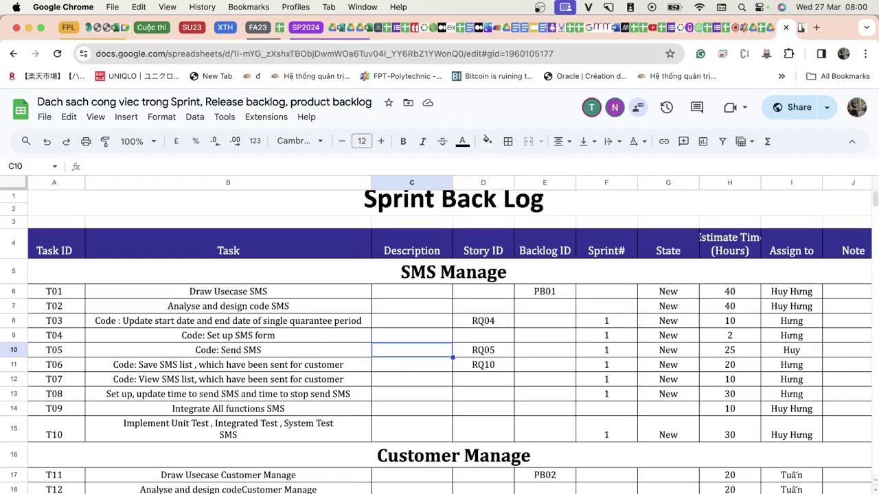
Step: Open the team's task list sheet and examine the Kế Toán login task T02 across its columns up to the estimated hours
key("alt+Down")
left_click(360, 253)
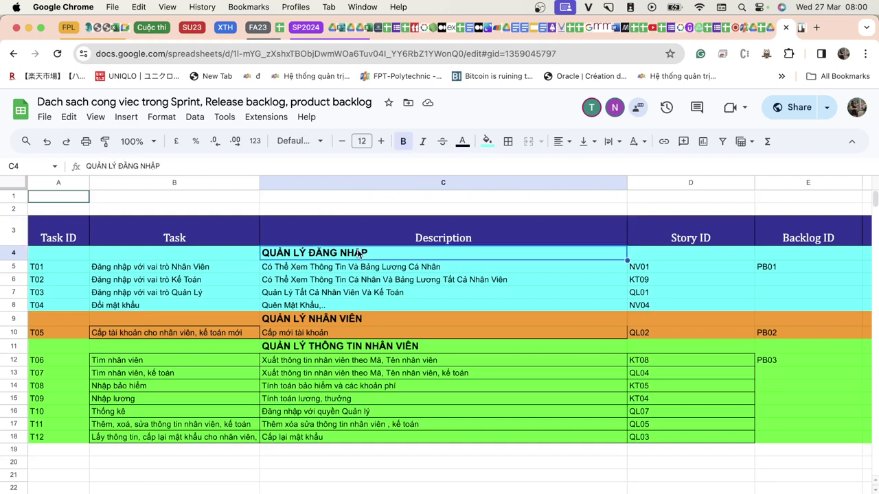
left_click(160, 283)
key("Right")
key("Right")
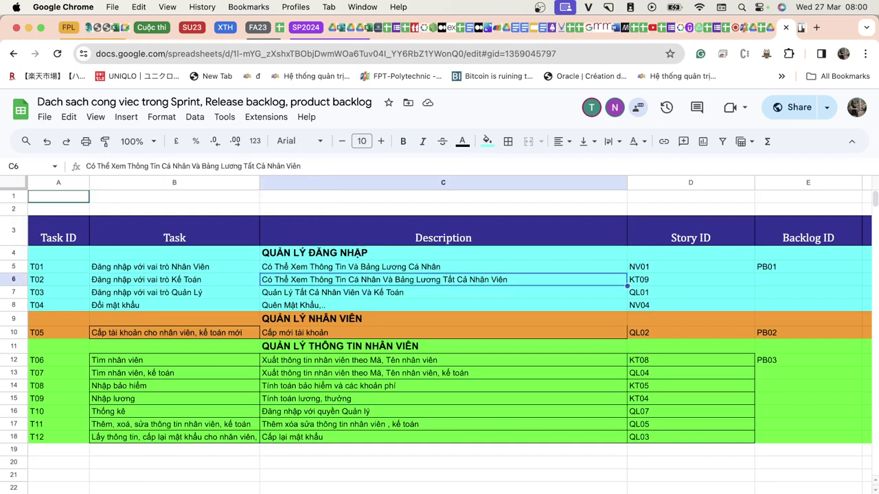
key("Left")
key("Left")
key("Right")
key("Left")
key("Right")
key("Right")
key("Left")
key("Right")
key("Right")
key("Right")
key("Right")
key("Right")
key("Right")
key("Right")
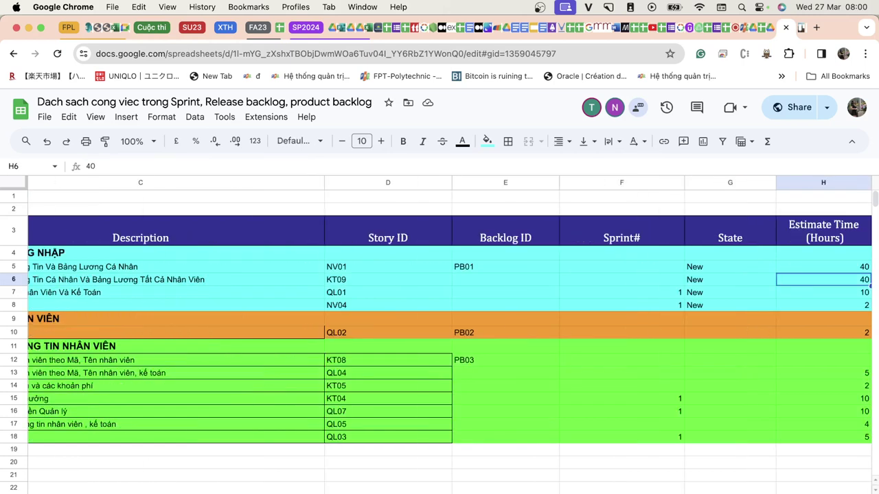
key("Left")
key("Left")
key("Left")
key("Left")
key("Left")
key("Left")
key("Left")
key("Left")
key("Left")
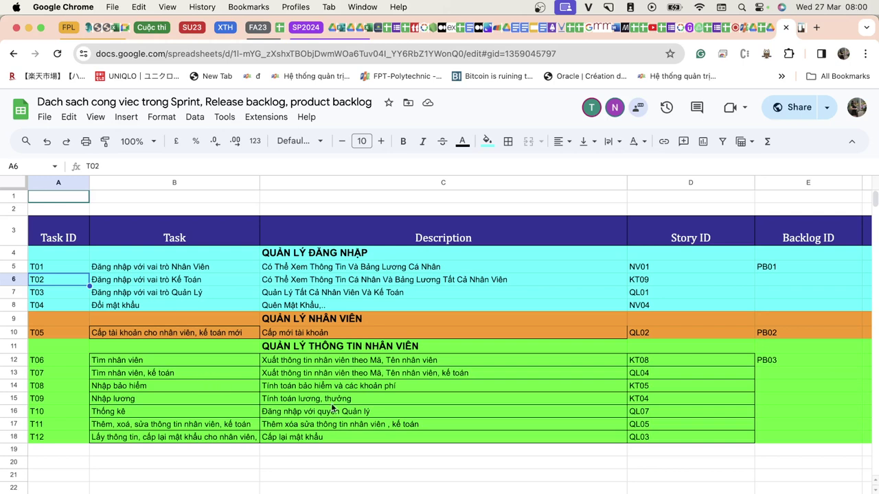
Step: Return to the pasted Sprint Back Log sheet and check how the SMS Manage tasks are worded in the Task column
key("alt+Down")
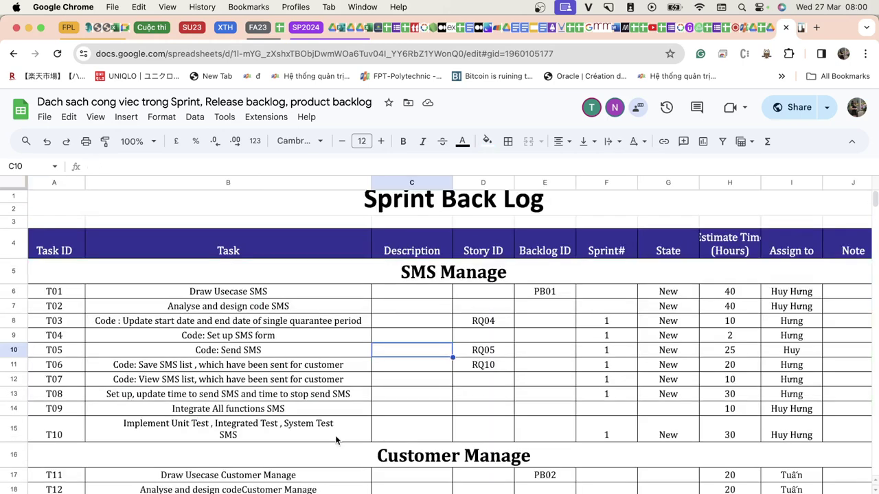
left_click(289, 364)
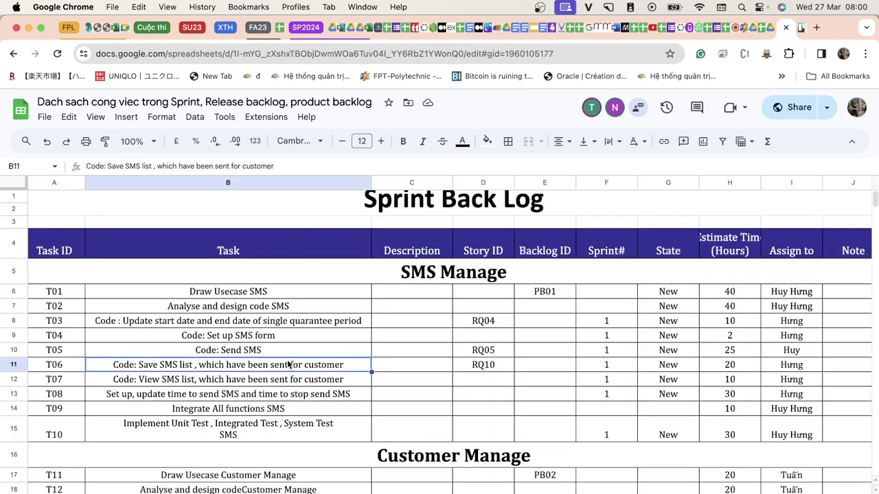
left_click(194, 247)
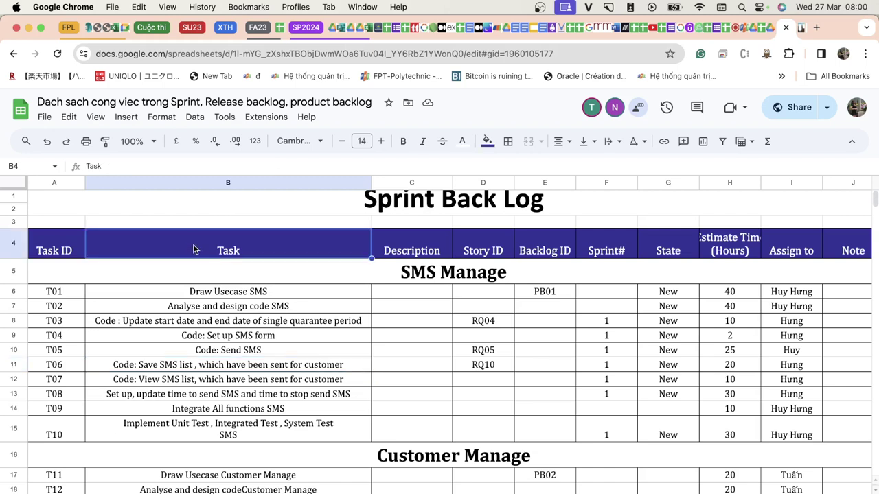
left_click(281, 383)
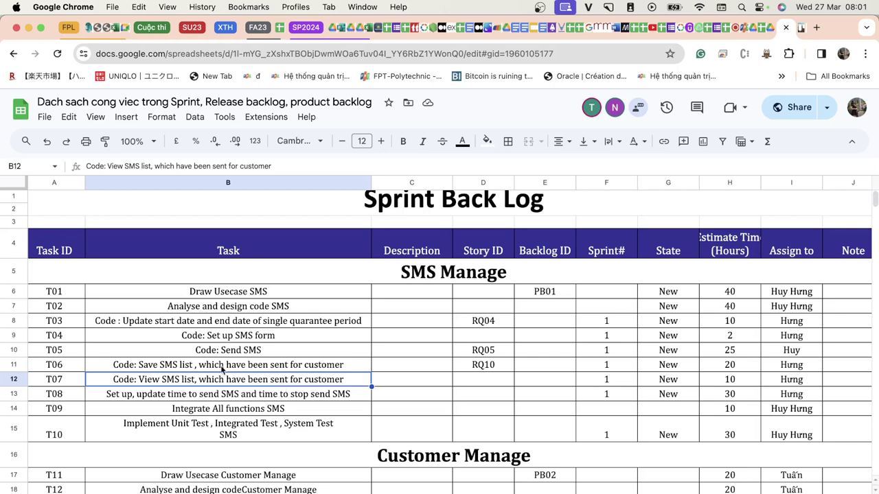
Step: Open the product backlog sheet and check the IDs of the first Nhân viên stories, RQ01 and RQ02
left_click(210, 493)
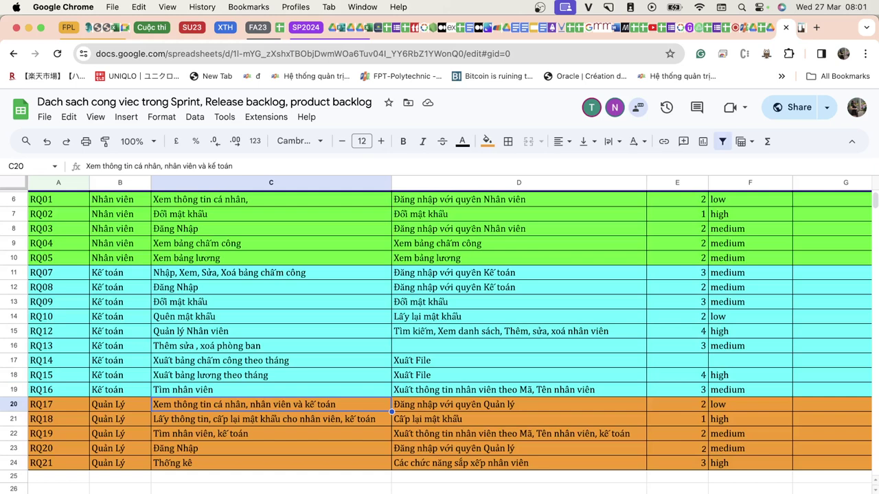
left_click(69, 289)
scroll(62, 282, "up", 3)
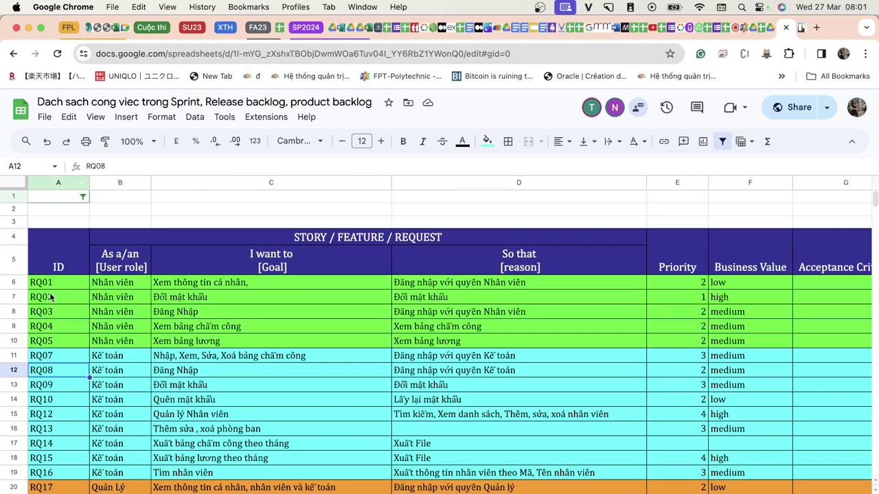
left_click(52, 296)
left_click(74, 283)
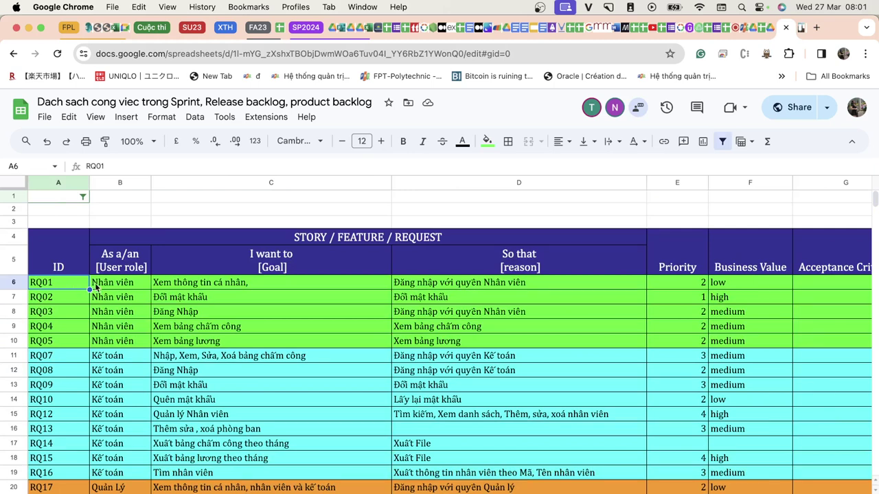
Step: Examine the goals of the Nhân viên, Kế toán and Quản Lý stories in the product backlog
left_click(230, 306)
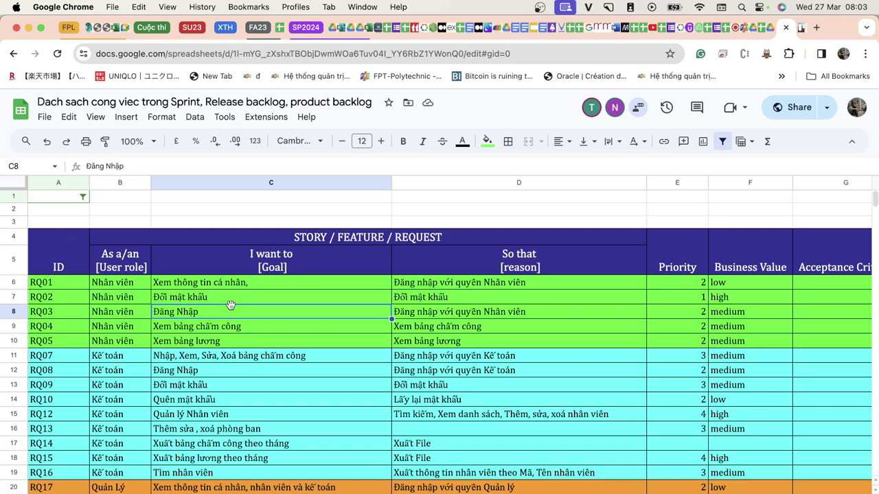
key("Up")
key("Up")
key("Up")
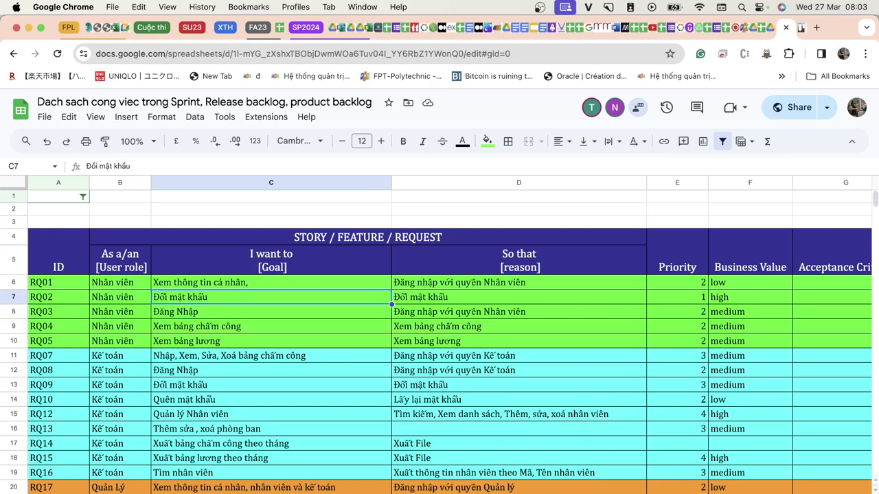
key("Down")
key("Down")
key("Down")
key("Down")
key("Down")
key("Down")
key("Down")
key("Down")
key("Down")
key("Down")
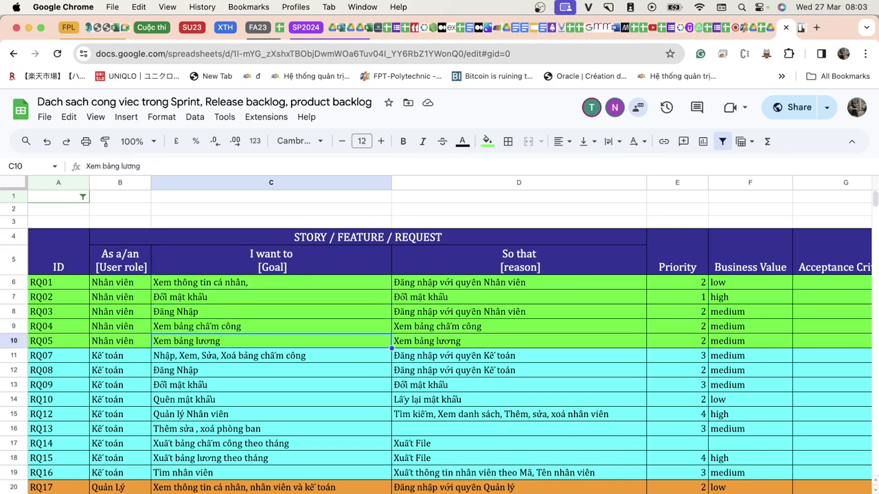
key("Down")
key("Down")
key("Down")
key("Down")
key("Down")
key("Down")
key("Down")
key("Down")
key("Down")
key("Down")
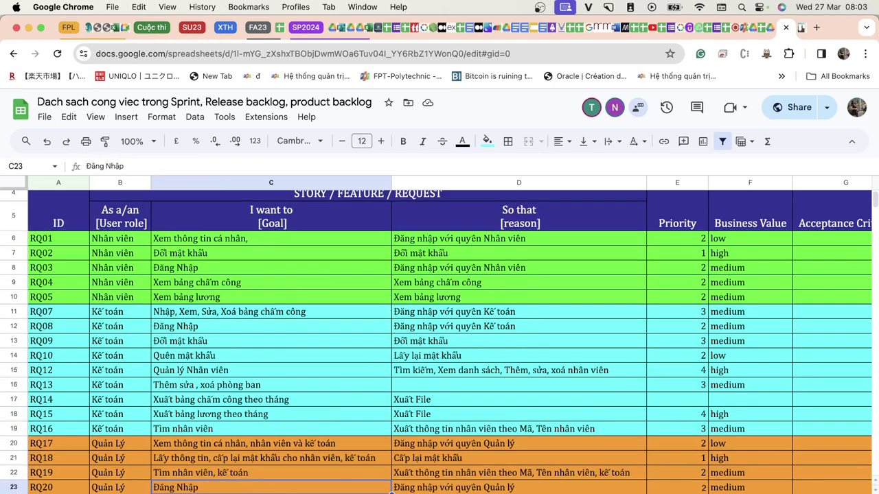
key("Up")
key("Up")
key("Up")
key("Up")
key("Up")
key("Up")
key("Up")
key("Up")
key("Up")
key("Up")
key("Up")
key("Up")
key("Up")
key("Up")
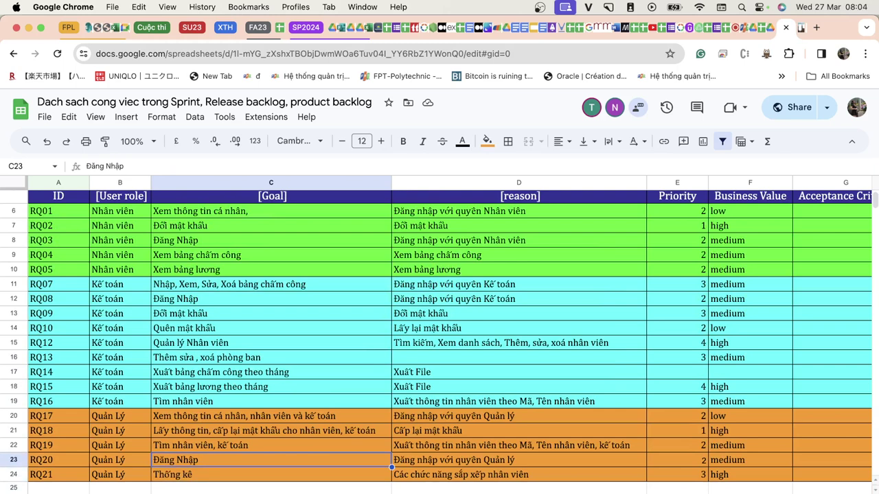
key("Up")
key("Up")
key("Up")
key("Up")
key("Up")
key("Up")
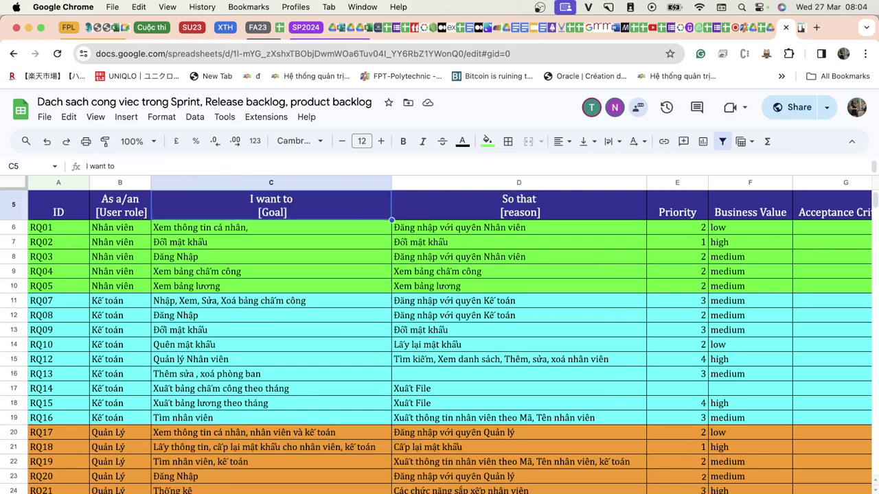
key("Down")
key("Down")
key("Down")
key("Down")
key("Down")
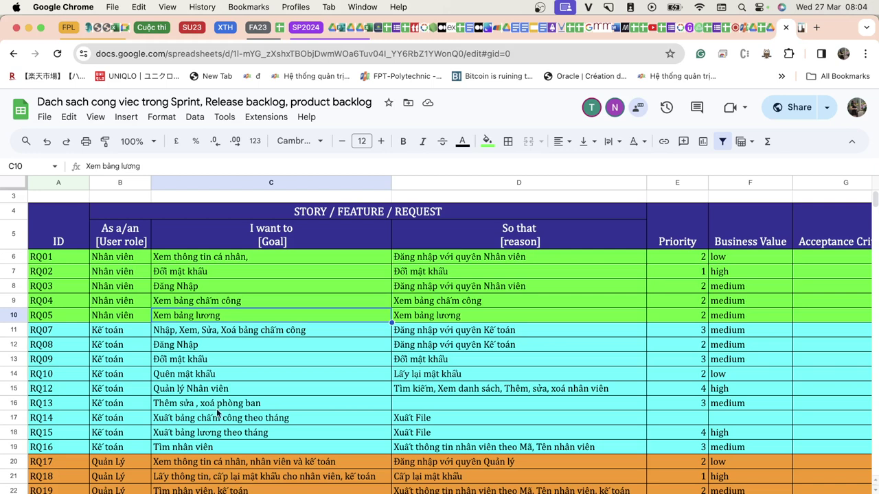
Step: Compare the team's task list and product backlog sheets with the task breakdown in the sample Sprint Back Log sheet
key("alt+Down")
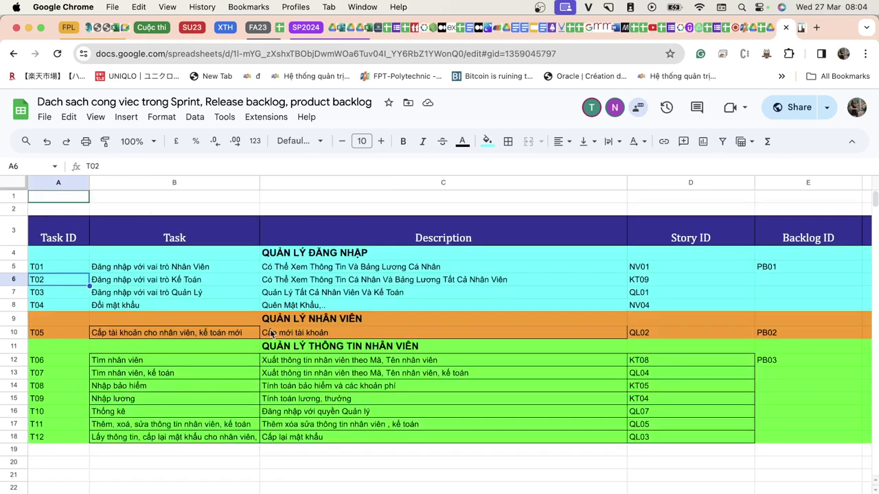
key("alt+Down")
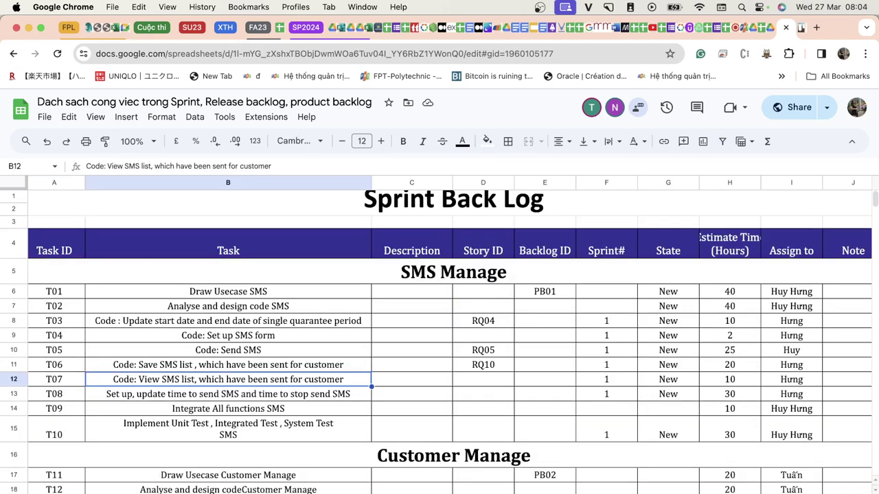
left_click(253, 308)
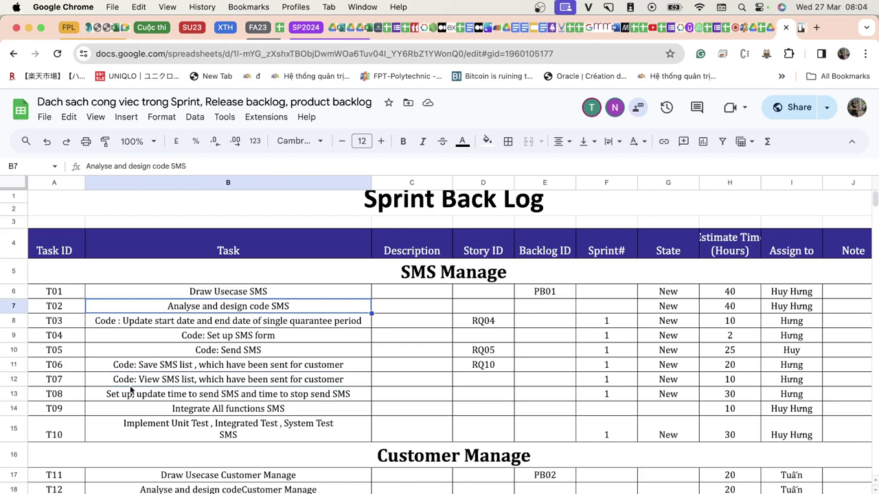
key("alt+Up")
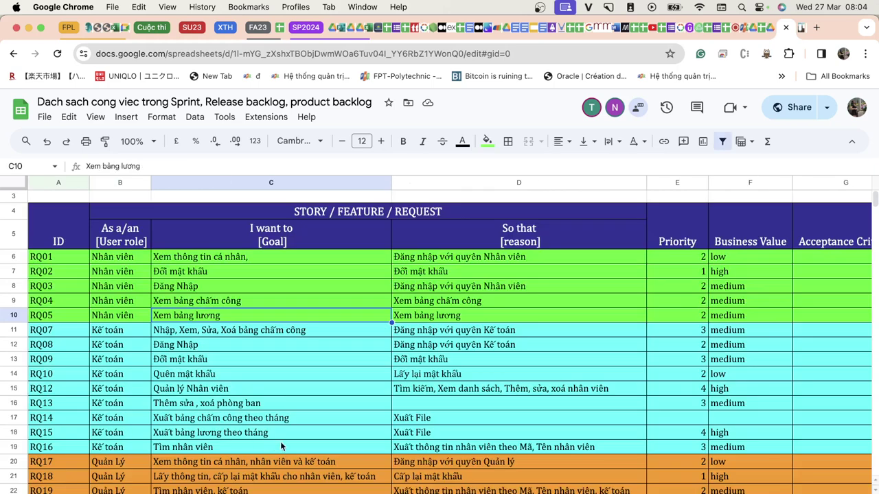
key("alt+Up")
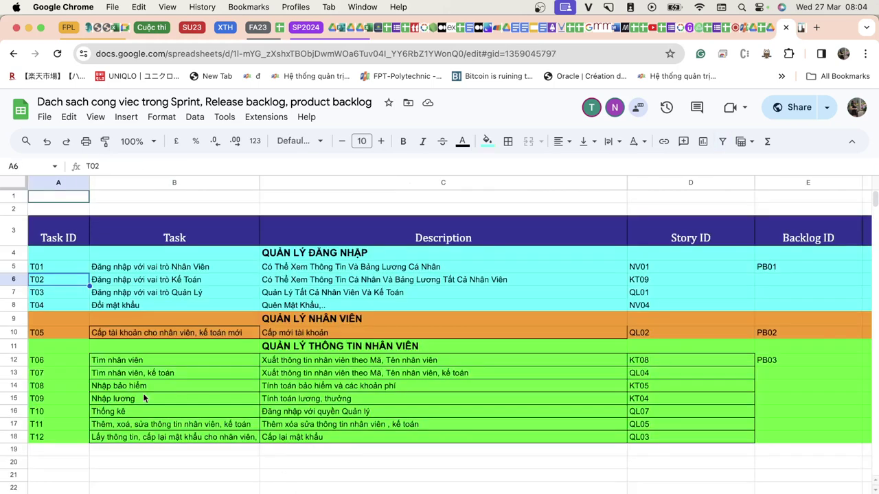
key("alt+Down")
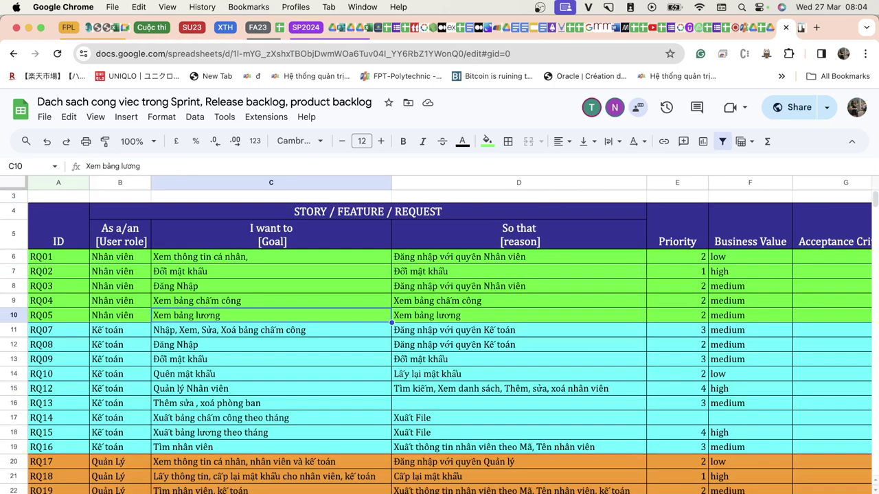
Step: Check the Kế toán monthly salary export story, and compare the team's task list with the sample Sprint Back Log's SMS tasks
left_click(249, 431)
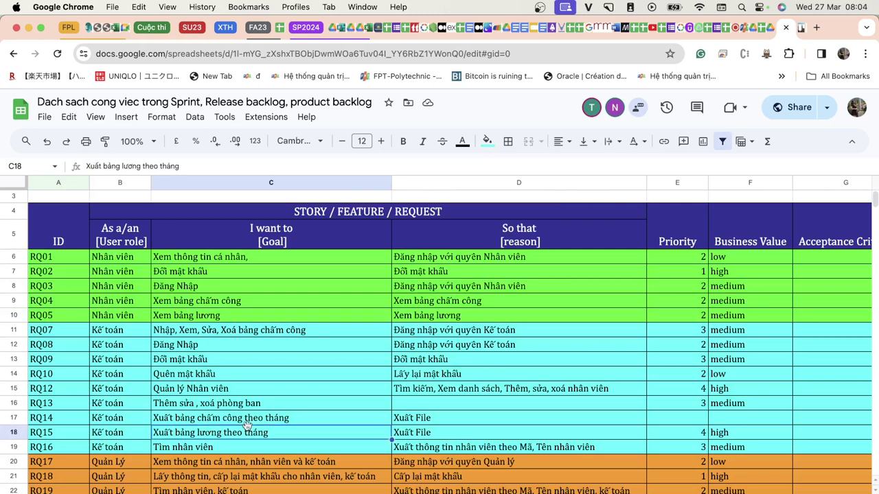
key("alt+Up")
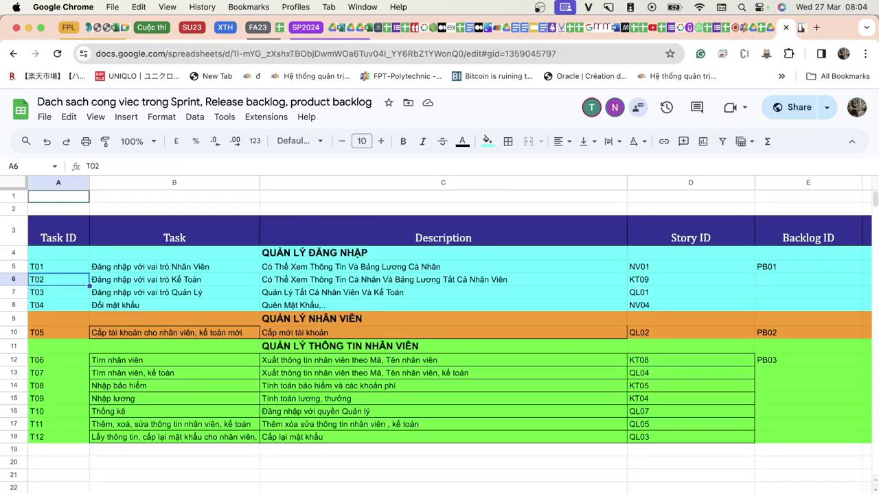
key("alt+Up")
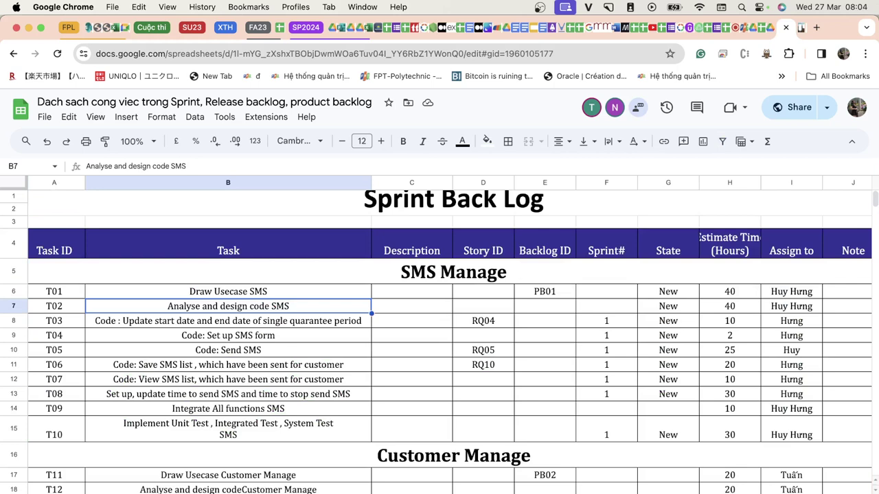
key("alt+Down")
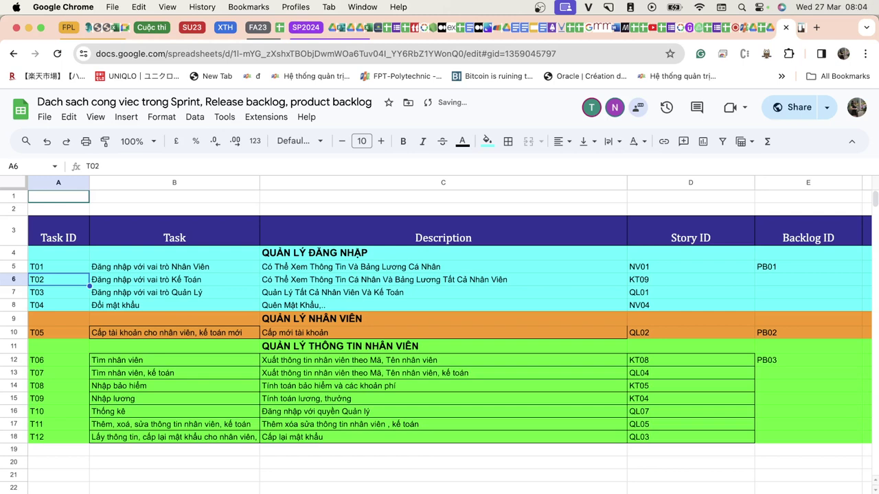
key("alt+Up")
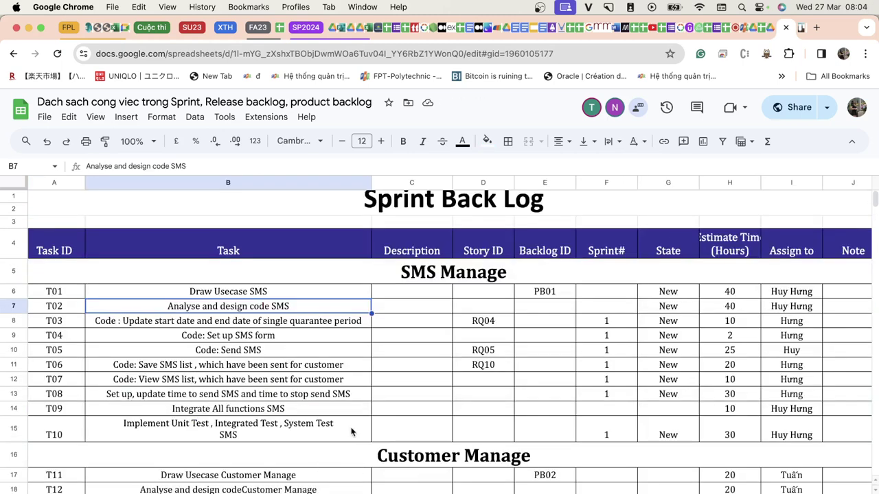
key("alt+Down")
key("alt+Up")
Step: Examine the design and coding tasks T02, T04 and T05 in the sample Sprint Back Log against the product backlog stories
left_click(307, 343)
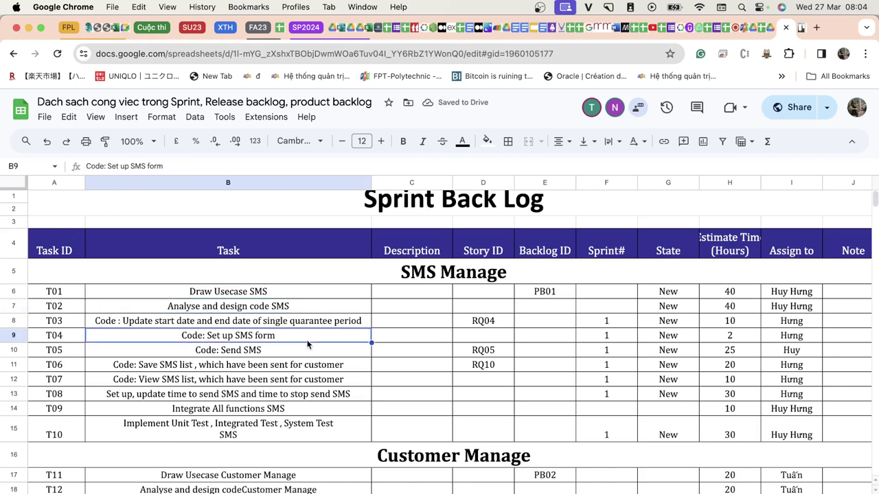
left_click(323, 306)
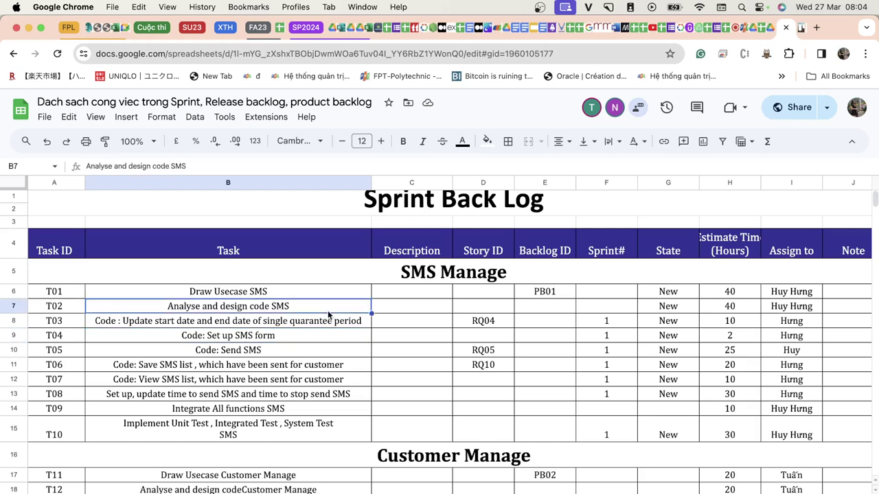
left_click(314, 352)
key("alt+Up")
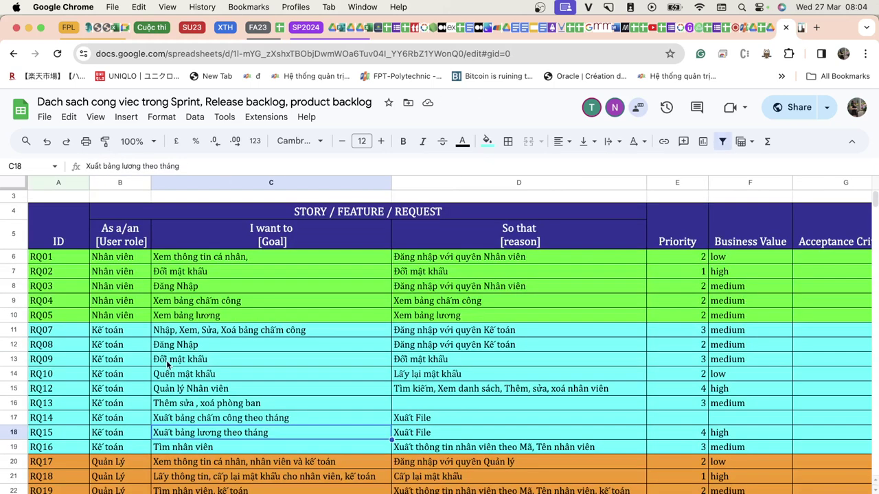
key("alt+Down")
left_click(343, 335)
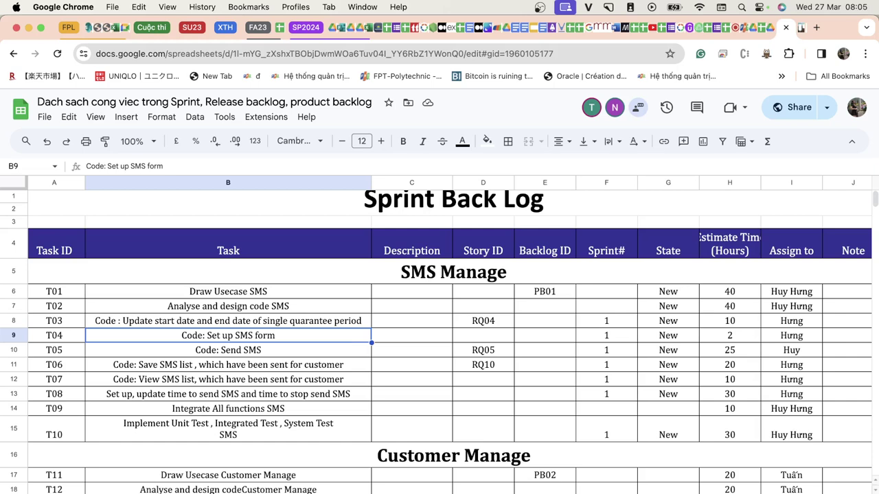
Step: Review the backlog groups PB01 to PB03 on the release backlog sheet and the goals listed under PB01
left_click(223, 492)
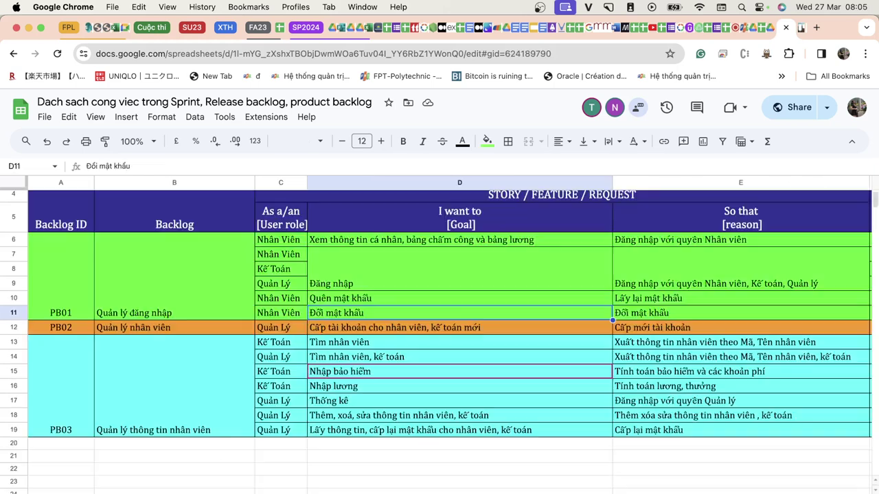
left_click(197, 276)
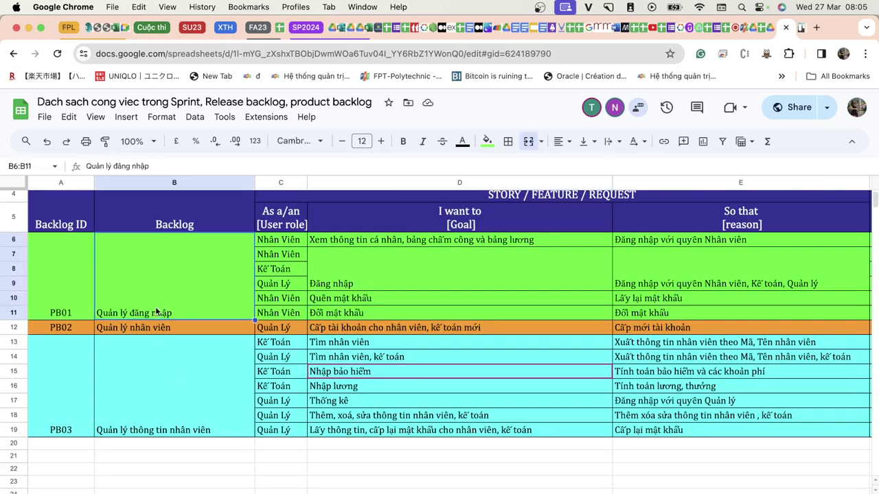
left_click(169, 328)
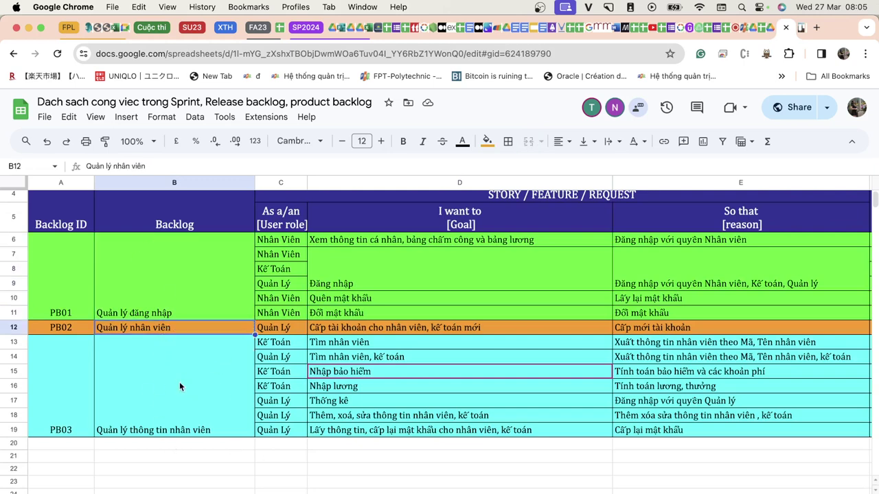
left_click(171, 276)
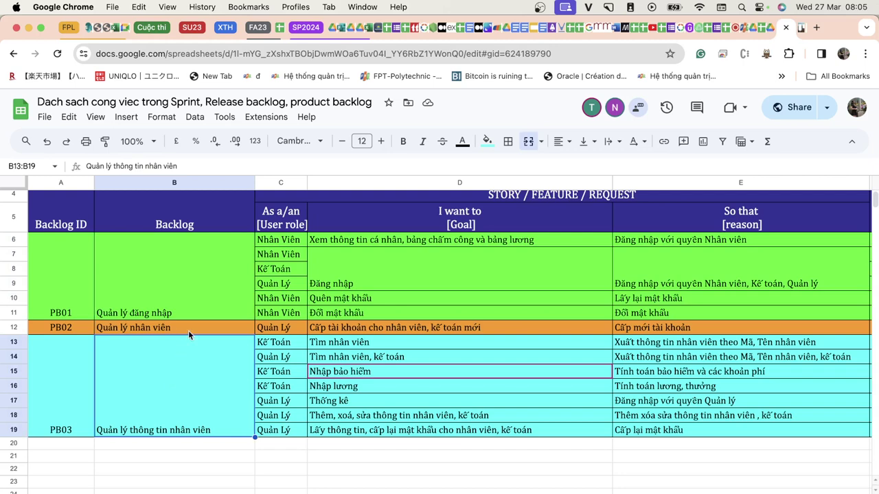
left_click(188, 330)
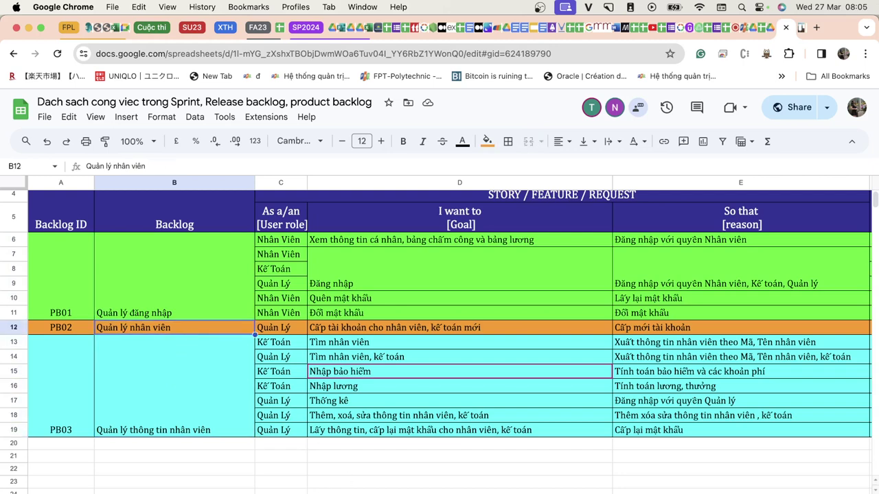
left_click(397, 240)
left_click(386, 300)
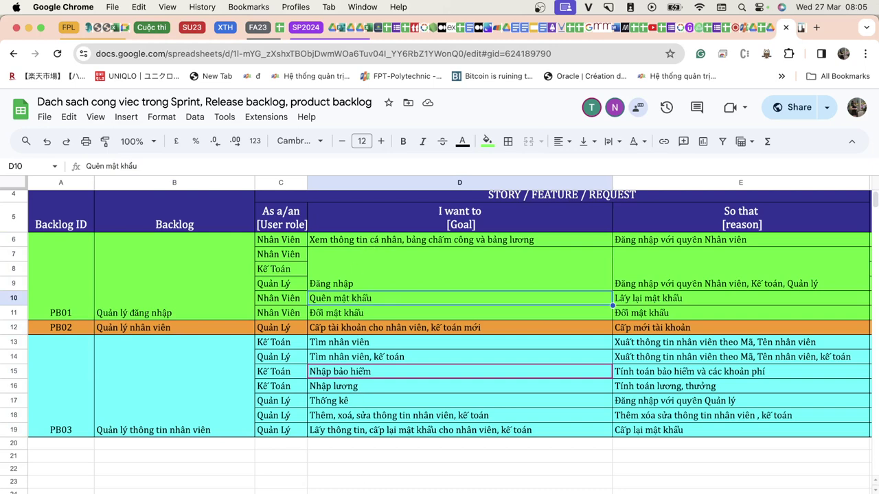
Step: Replace the SMS Manage section heading in the Sprint Back Log sheet with "Quản lý Nhân viên"
key("alt+Down")
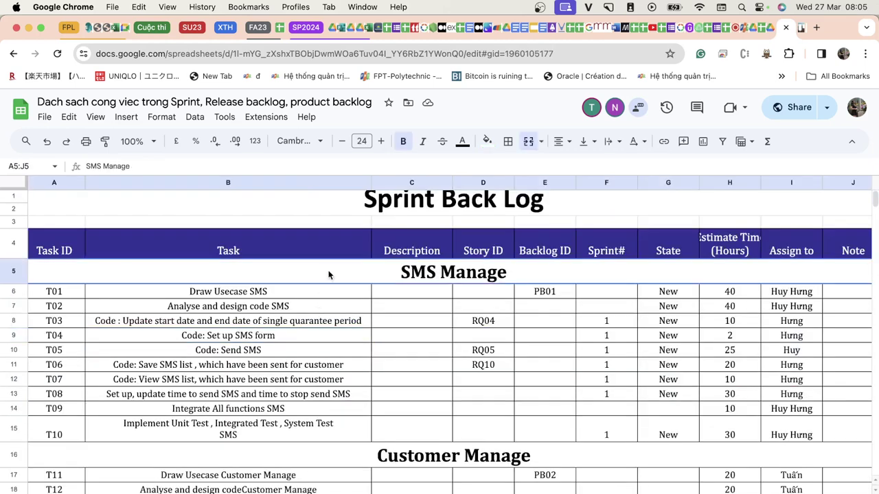
type("Quản l")
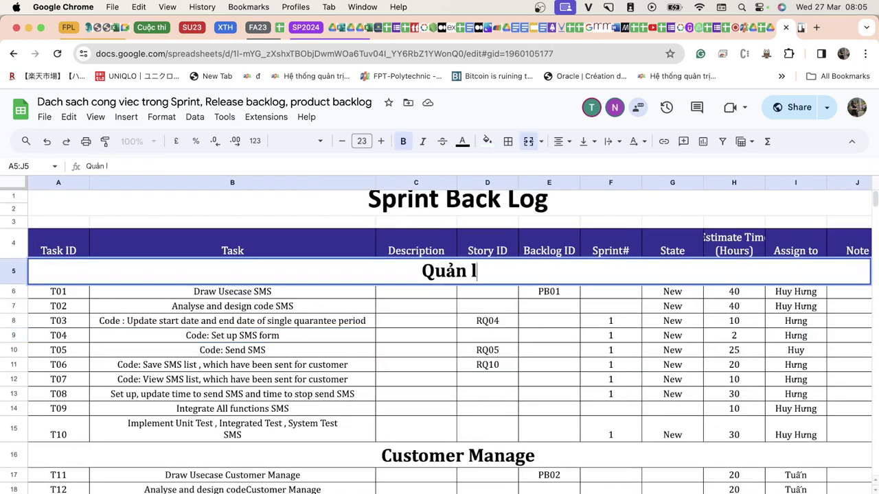
type("ý Nhân viên")
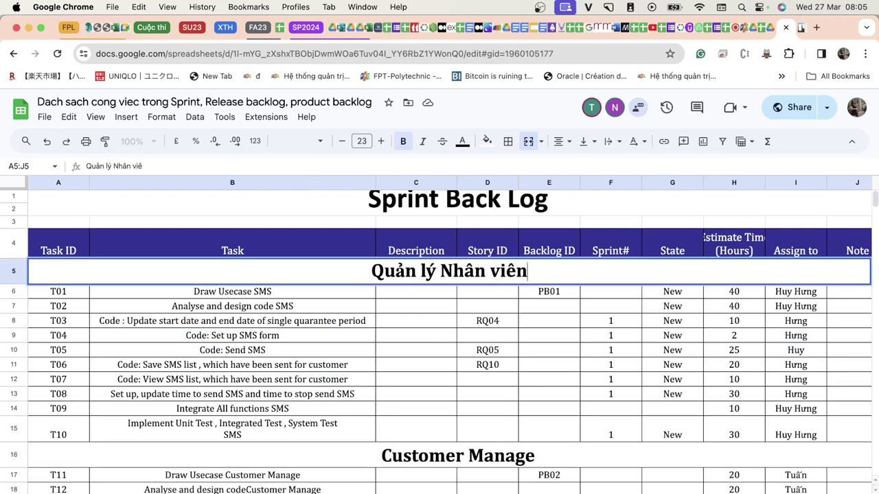
key("Return")
left_click(457, 272)
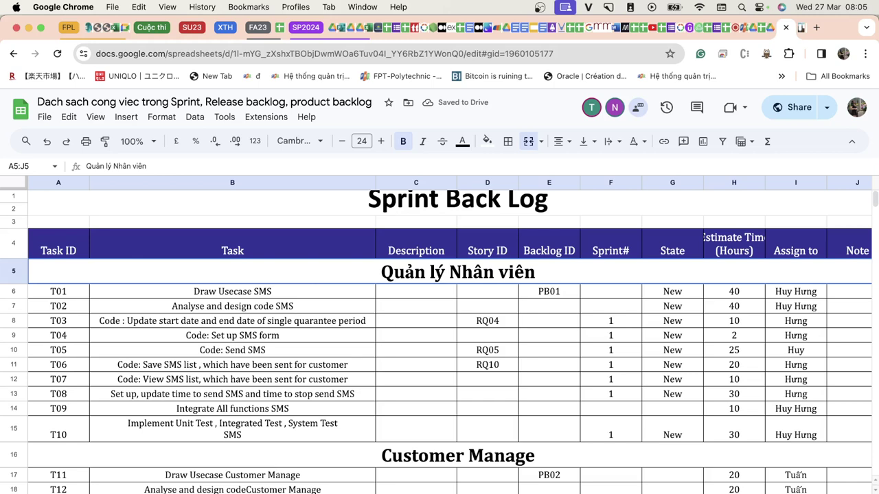
Step: Check the PB02 goal in the release backlog and the matching Quản lý Nhân viên story in the product backlog
left_click(278, 491)
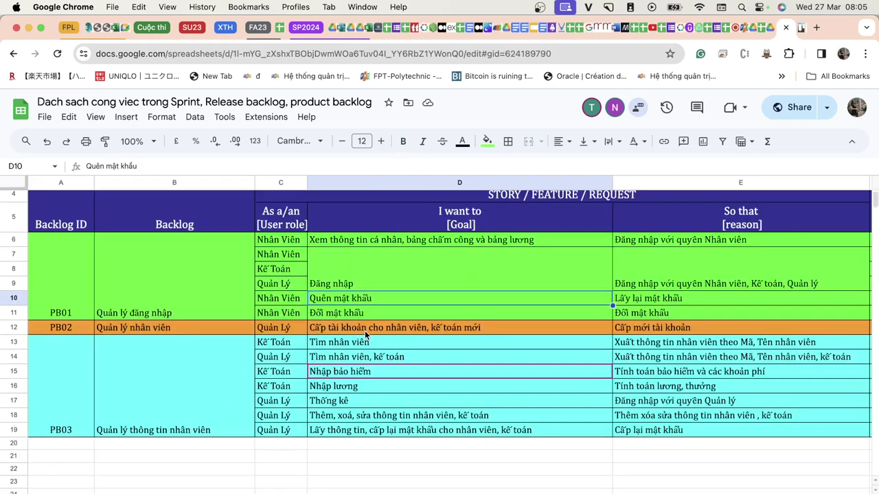
left_click(310, 331)
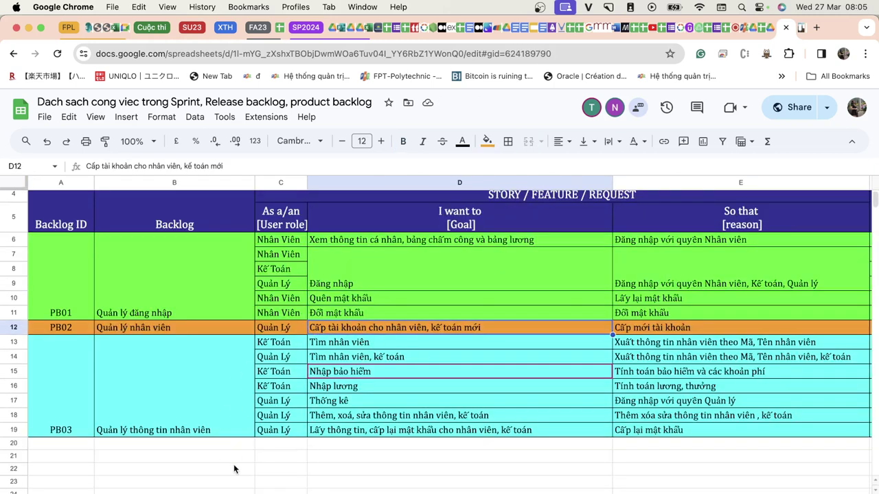
left_click(109, 492)
scroll(192, 420, "down", 1)
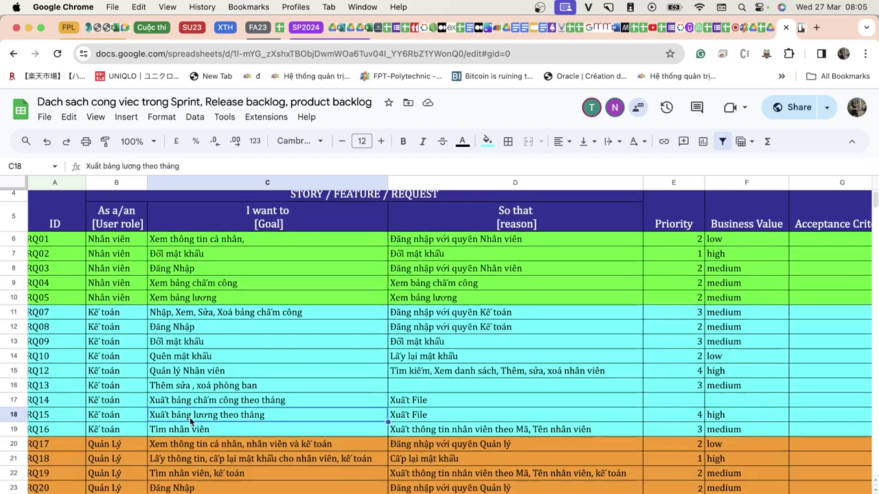
left_click(217, 369)
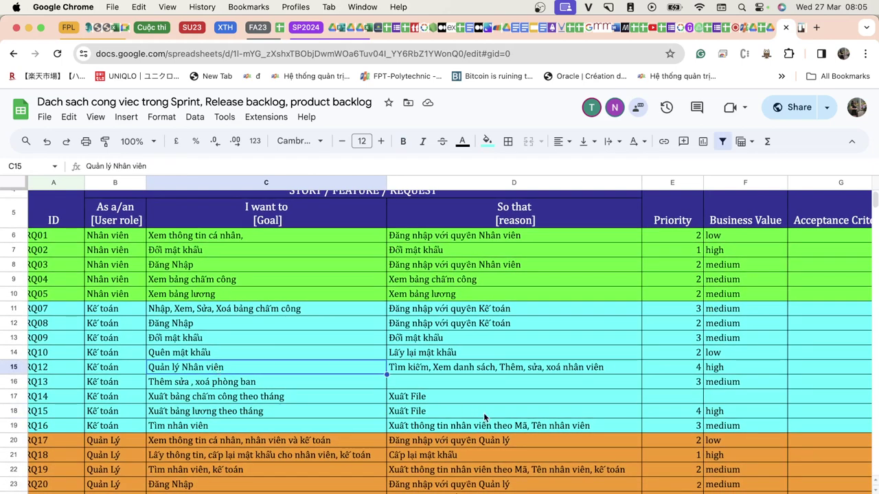
left_click(406, 369)
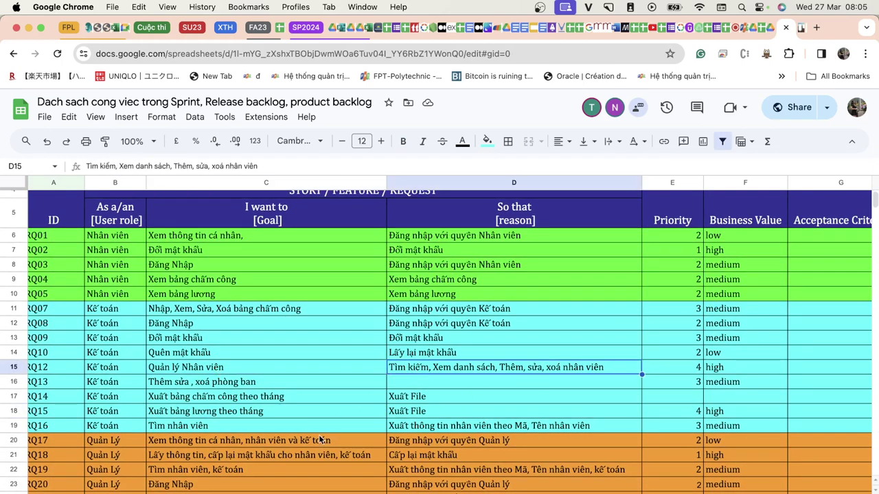
left_click(328, 366)
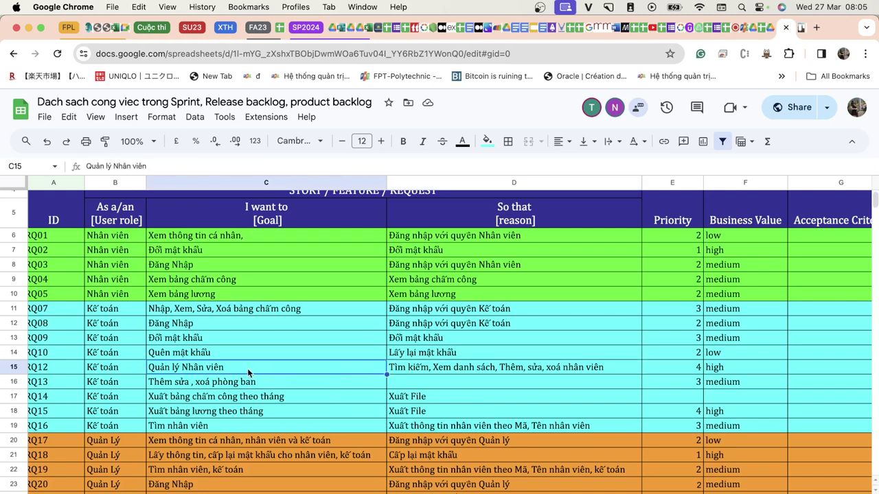
Step: Read across the ID, user role, goal and reason of story RQ12 in the product backlog
left_click(57, 371)
key("Right")
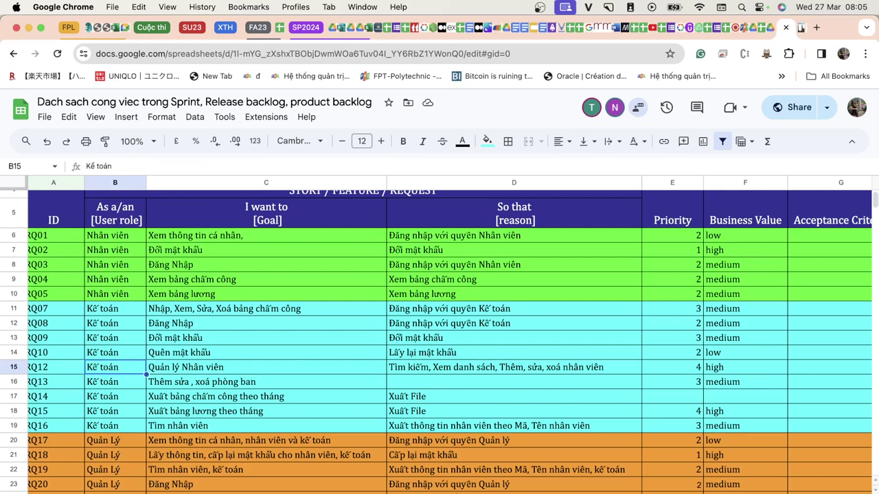
key("Right")
key("Right")
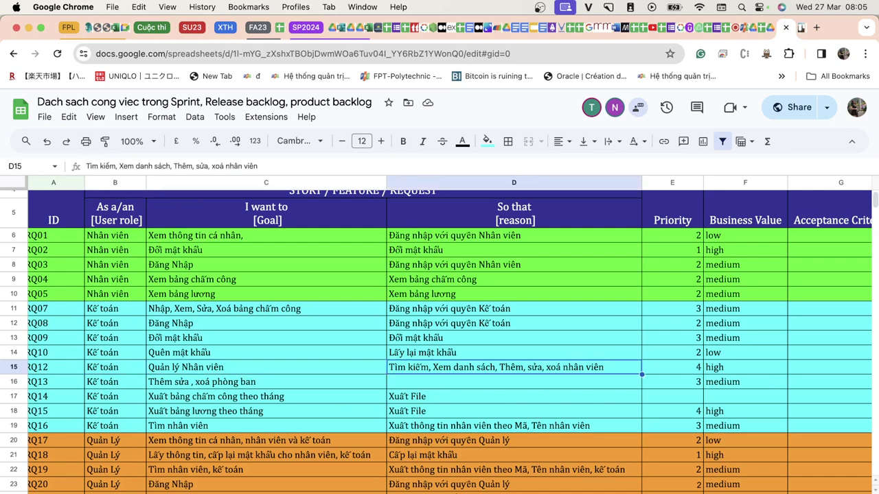
key("Left")
key("Right")
Step: Return to the Sprint Back Log sheet and examine the Task ID column and how coding task T03 is worded after "Code :"
left_click(110, 491)
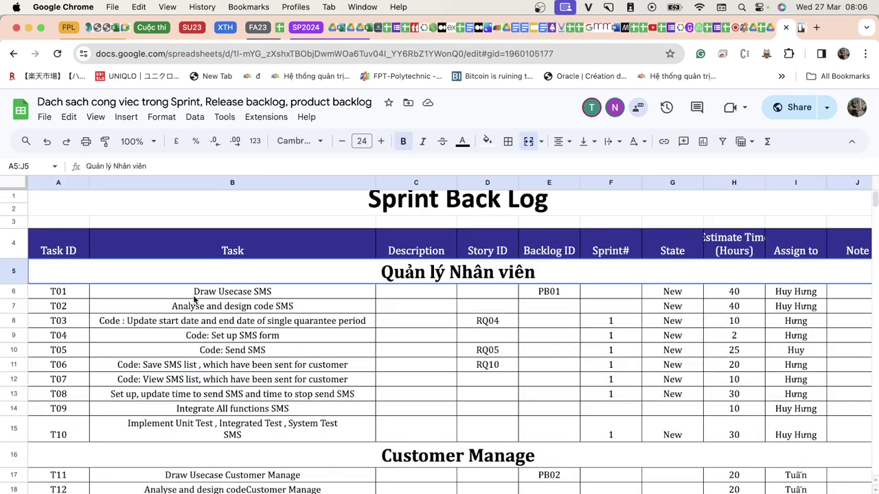
left_click(50, 295)
left_click(52, 261)
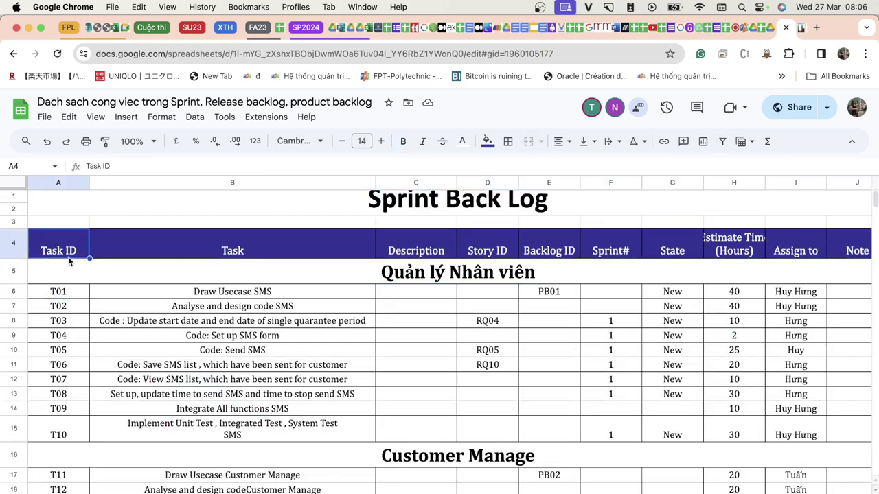
left_click(192, 382)
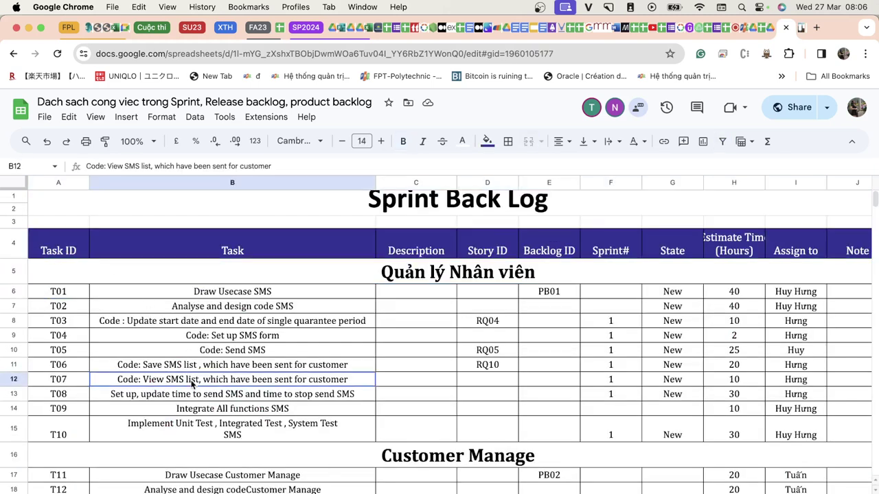
left_click(131, 321)
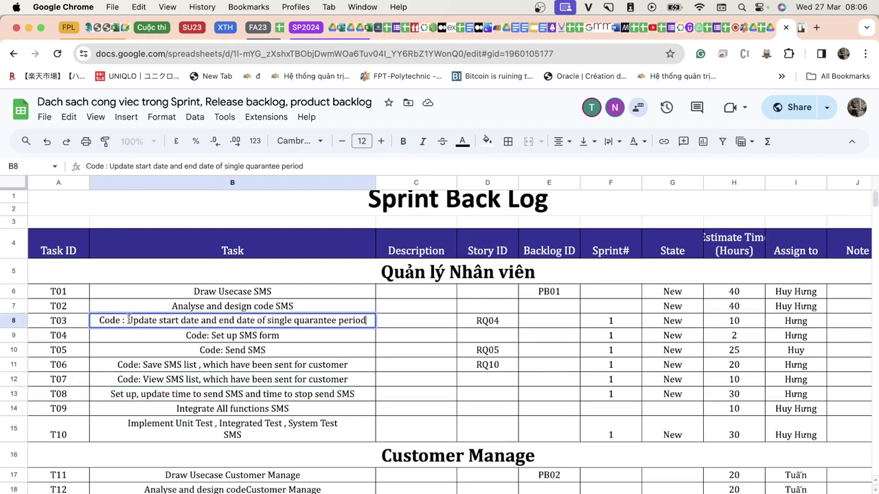
double_click(128, 320)
left_click_drag(128, 321, 337, 334)
left_click(121, 321)
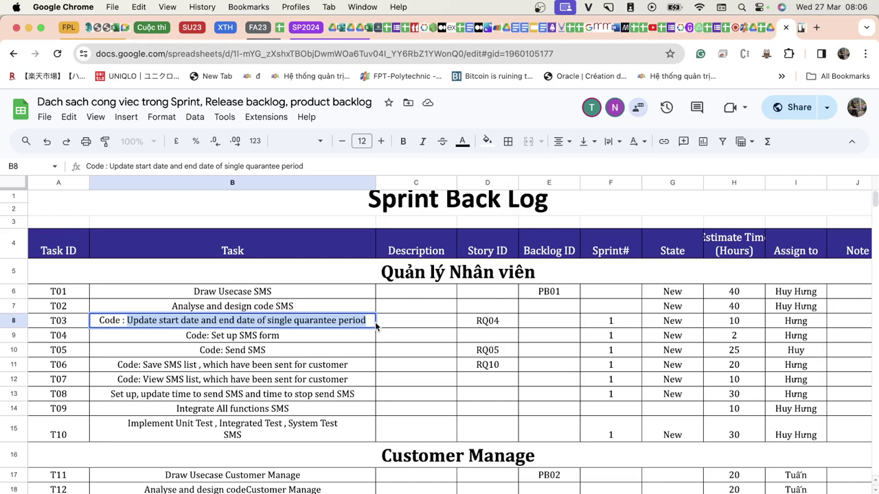
Step: Switch to the release backlog notes in WPS Office and add the heading "Các vai trò trong 1 team scrum:" below the list
key("super+Tab")
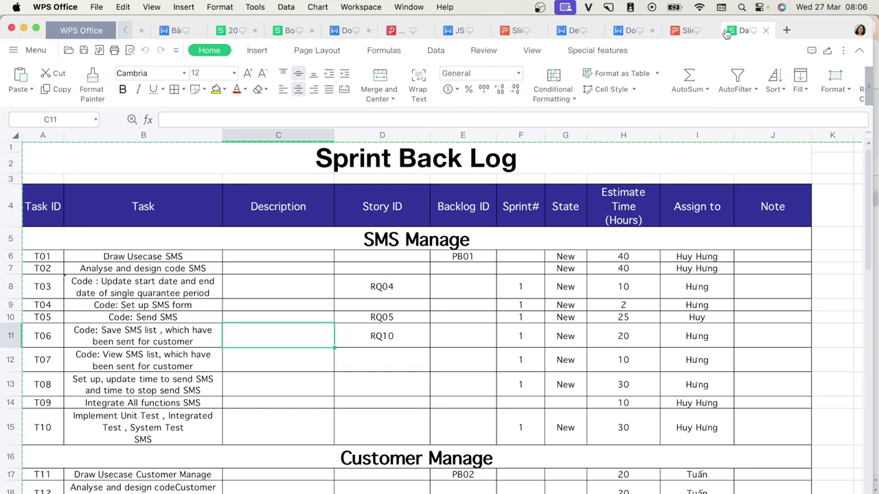
left_click(629, 33)
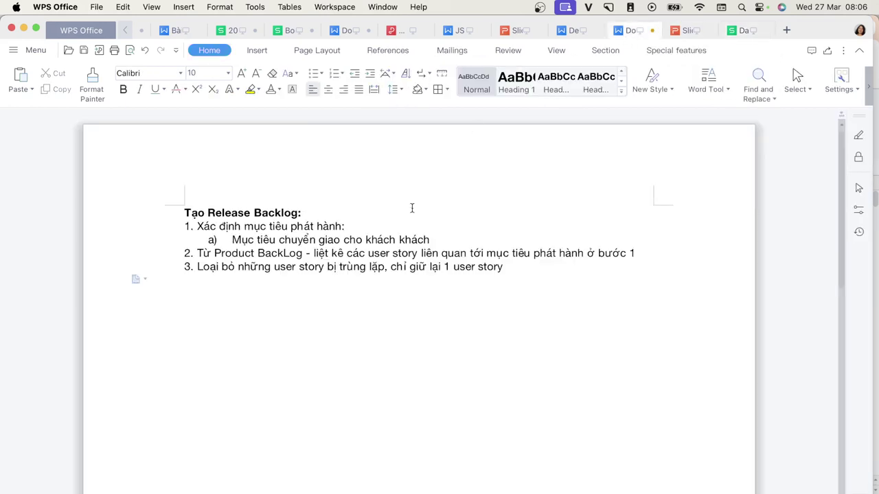
key("Return")
type("Các vai tro")
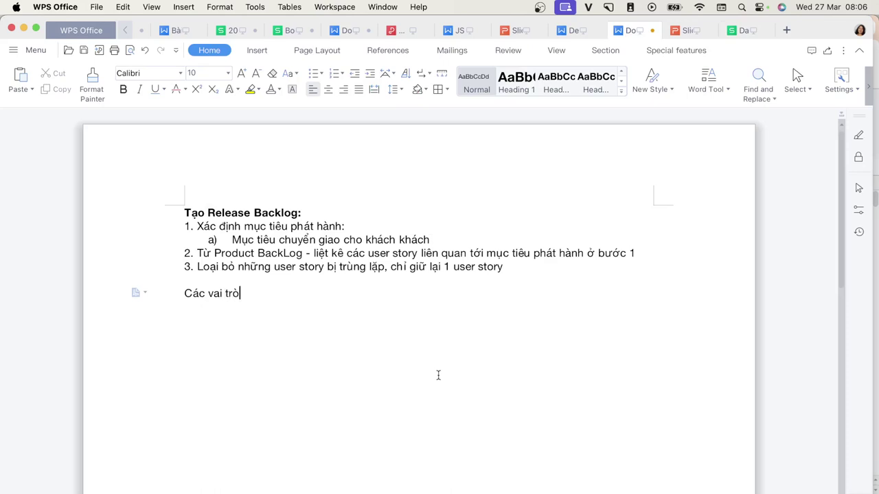
type(" trong 1 team scru")
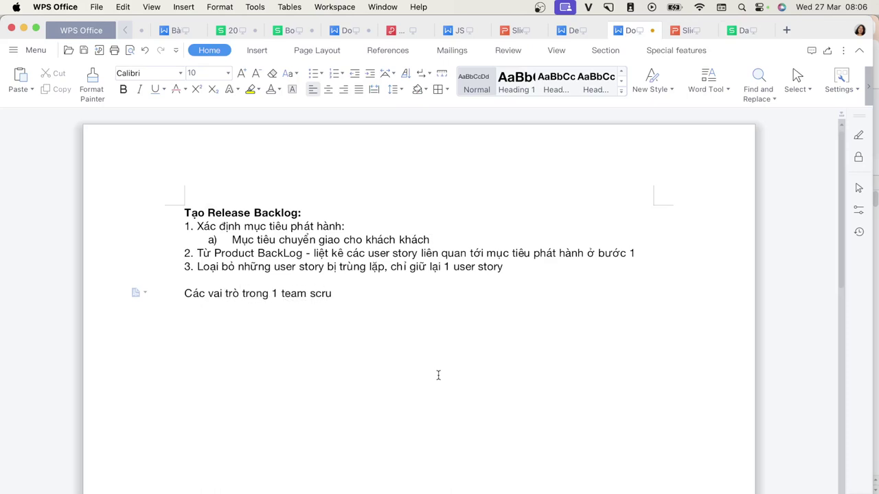
type("m:")
Step: Add numbered item 1 under the scrum roles heading: "Product Owner: Quản lý Product Backlog"
key("Return")
type("1. Product ")
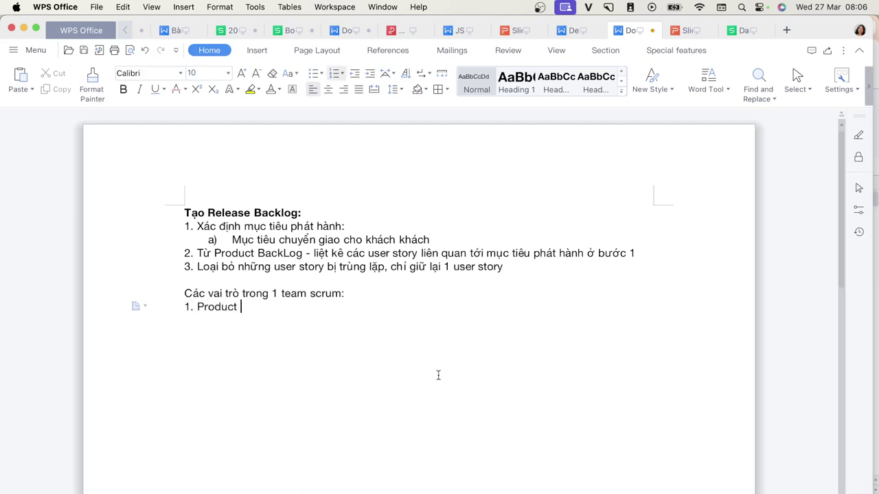
type("Owner: Quản ly")
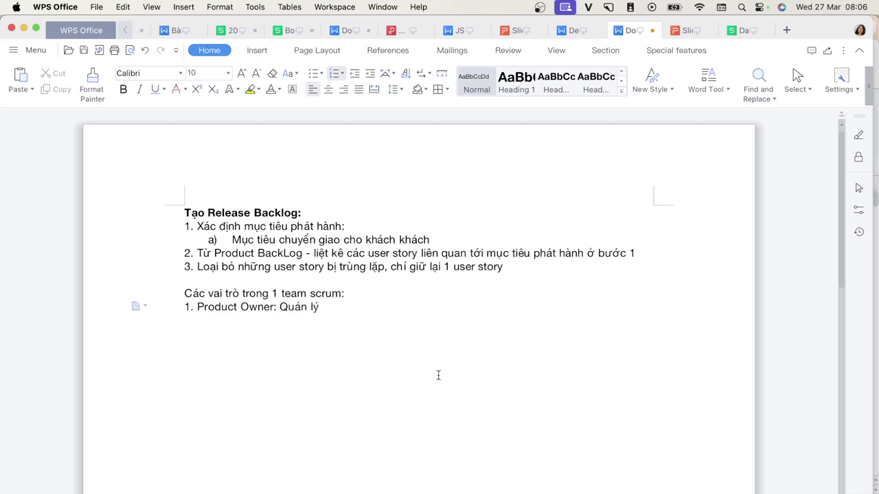
type(" Product Backlog")
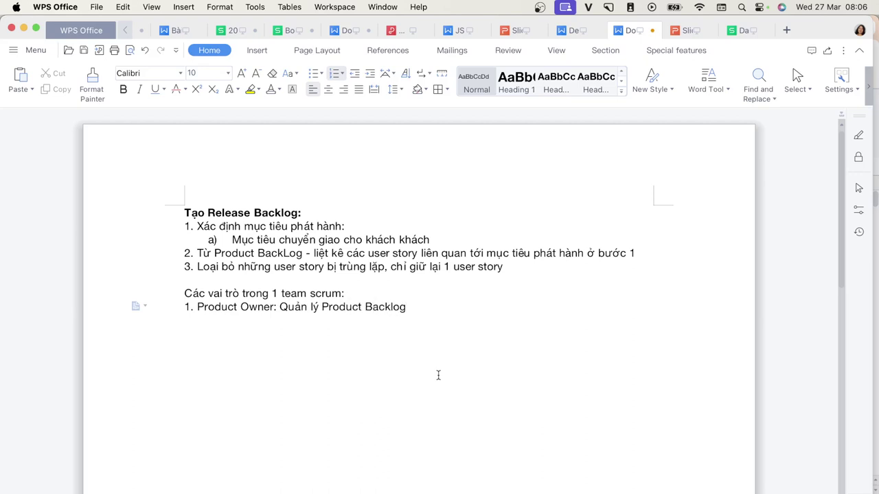
Step: Add role item 2: "Scrum Master: Đảm bảo team hiểu rõ lý thuyết và thực hành Scrum, ..."
key("Return")
type("Scrum Maste")
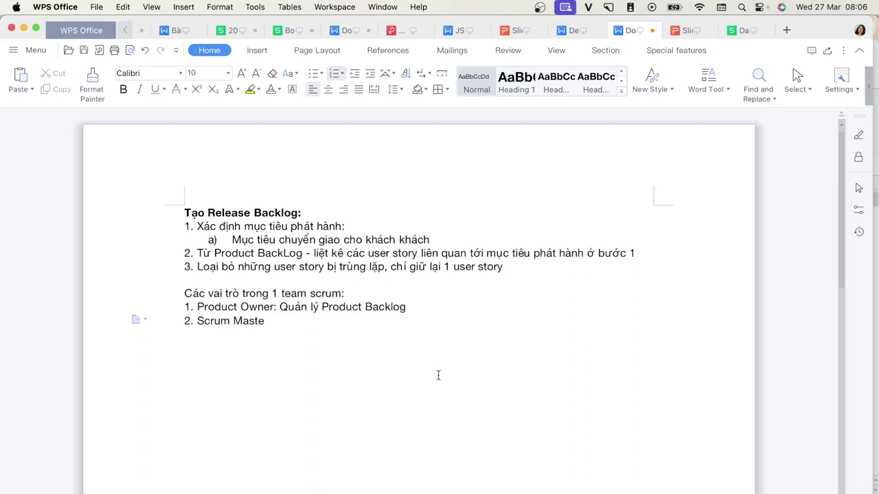
type("r:")
type("Đâ")
type("ảm bảo")
type(" team ")
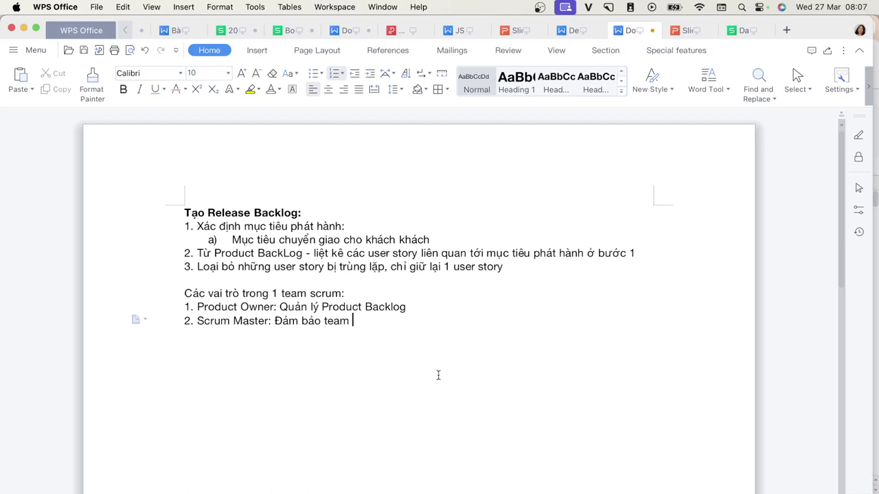
type("hiểu rõ lý thuyeết")
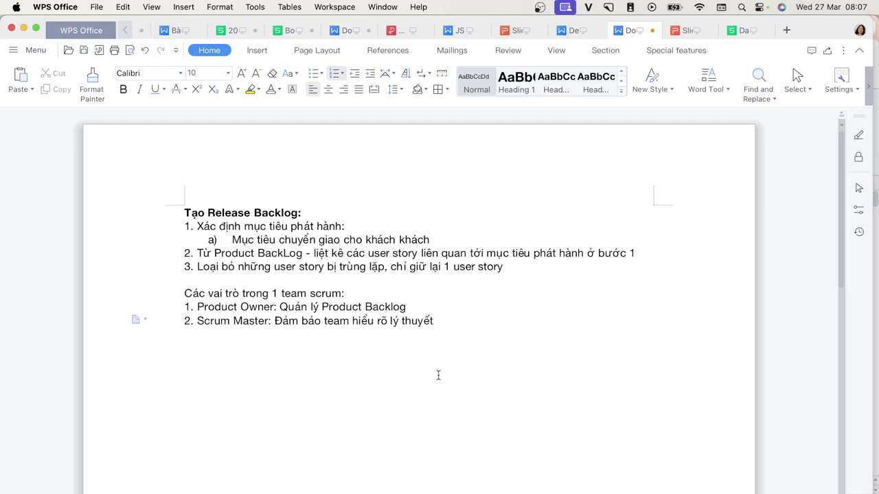
type(" và thực hành Scrum,")
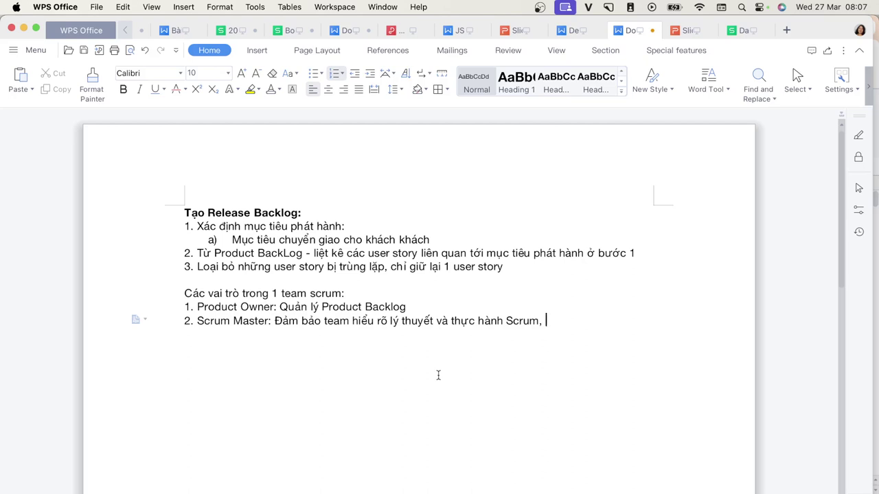
type("...")
Step: Add role item 3: "Development Team: Nhóm phát triển"
key("Return")
type("Develop")
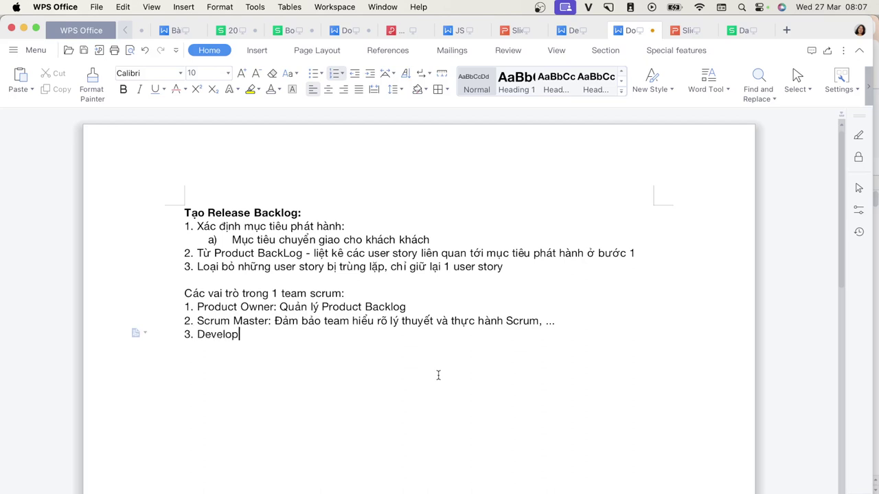
type("ment Team: N")
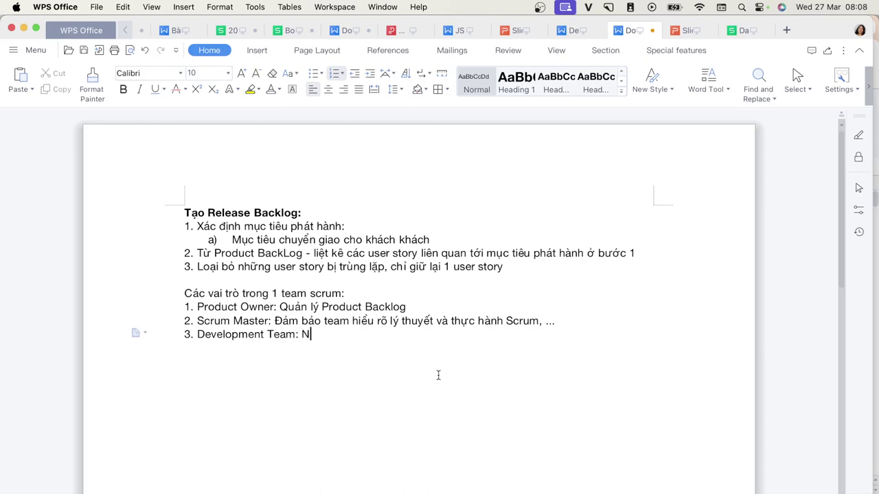
type("hóm phát triển")
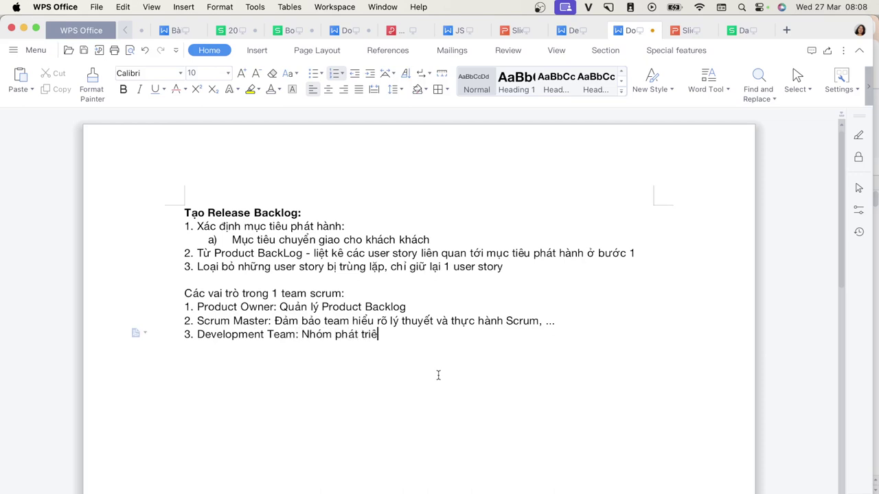
type(" -")
Step: Return to the team's spreadsheet in Chrome and look over the Sprint Back Log, product backlog and release backlog sheets
key("super+Tab")
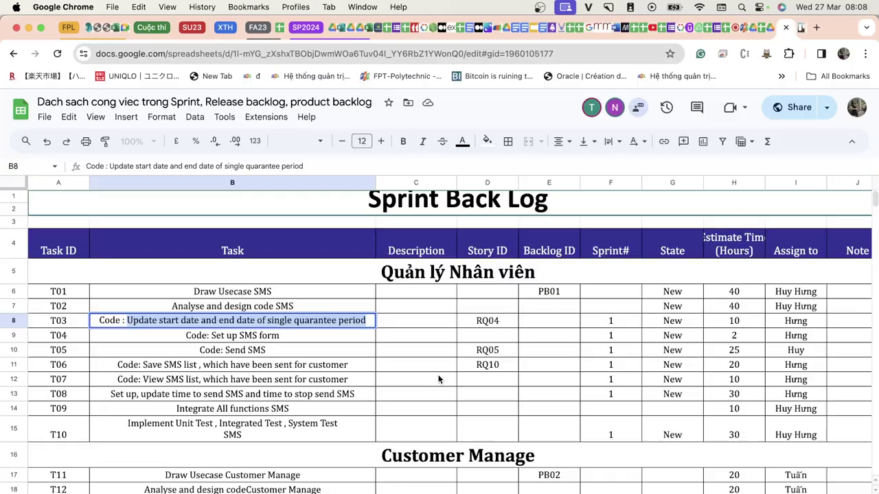
left_click(244, 394)
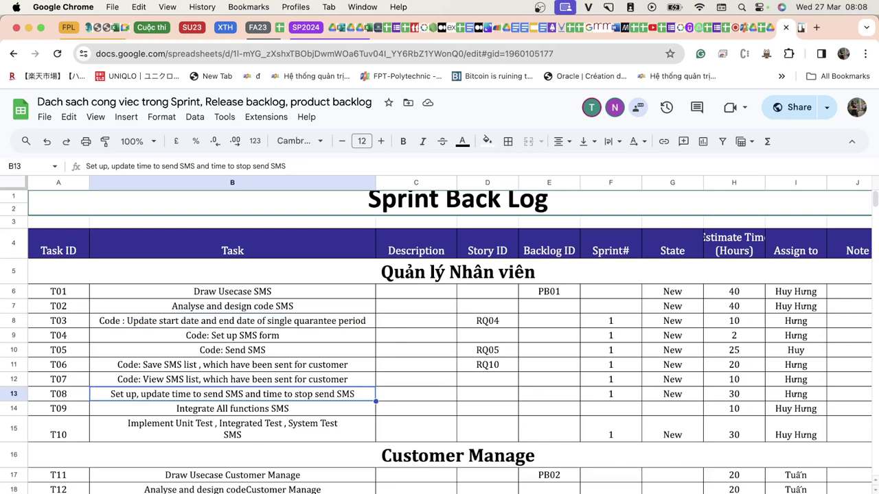
key("alt+Up")
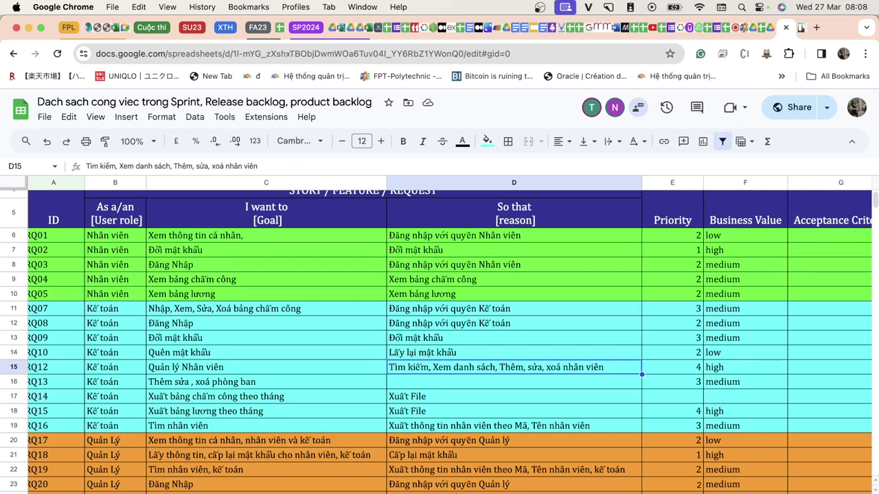
key("alt+Down")
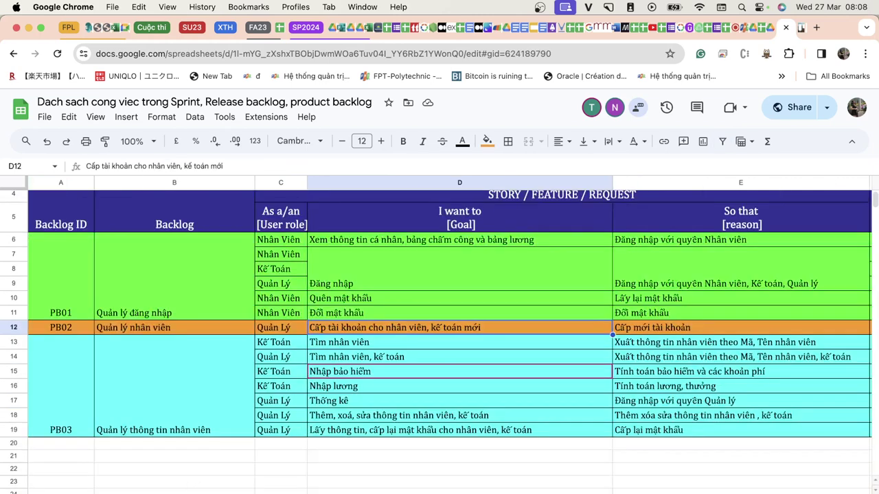
Step: Switch to the WPS Office notes and complete the Development Team line with "code, test, ve ERD,..."
key("alt+Up")
key("alt+Down")
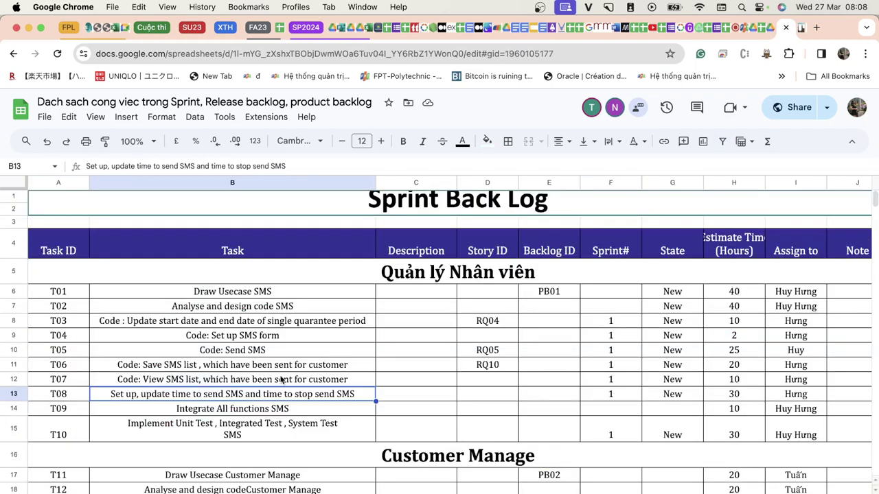
key("super+Tab")
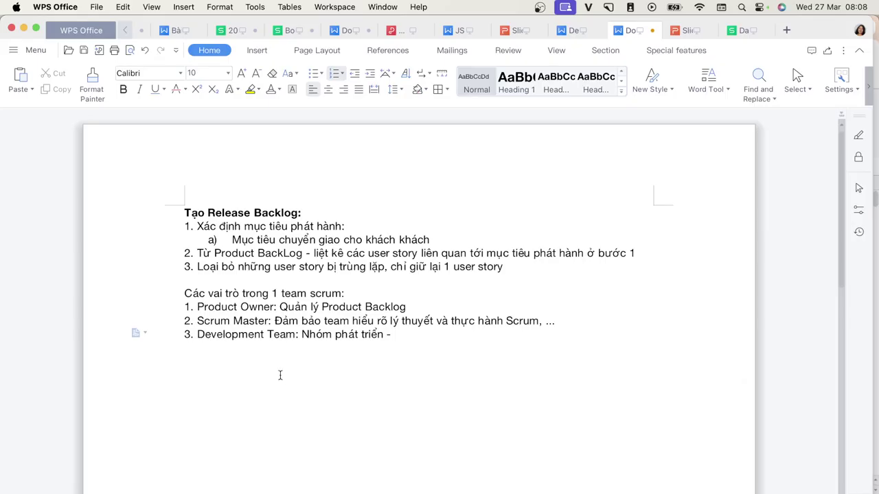
type("code, tést,")
key("super+Tab")
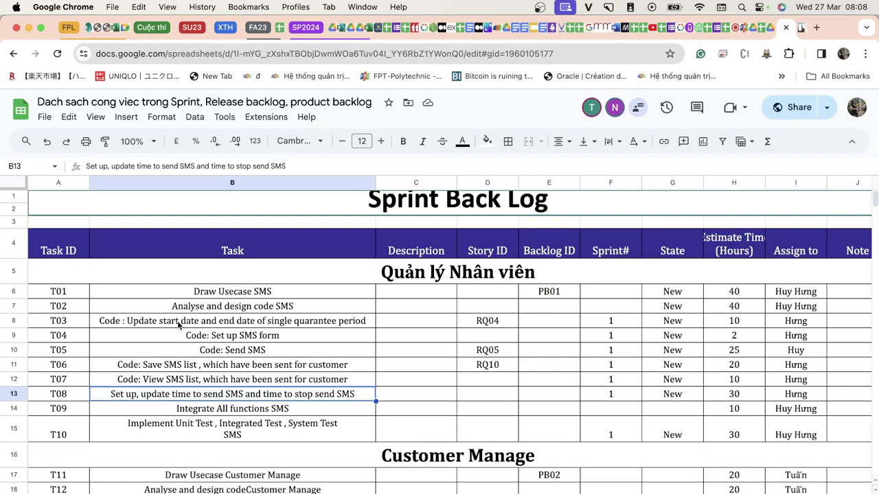
left_click(241, 297)
key("super+Tab")
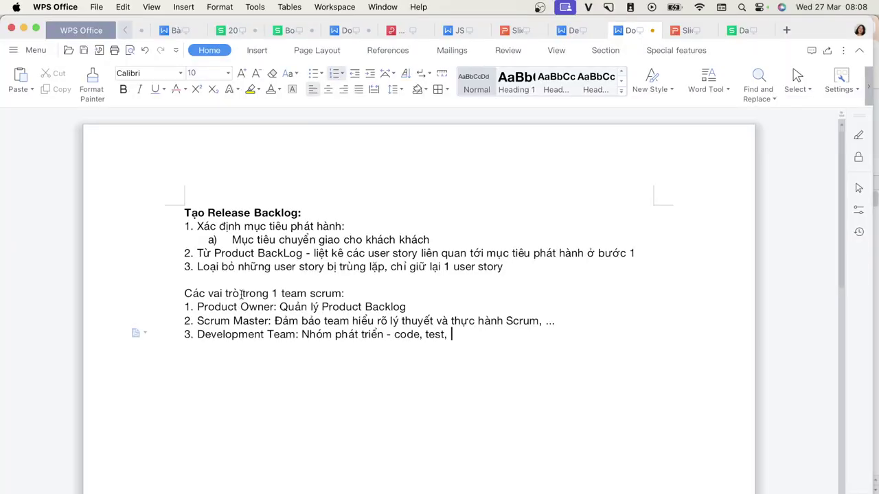
type("ve")
type(" ERD,...")
Step: Return to the spreadsheet in Google Chrome and examine tasks T01 to T03 in the Sprint Back Log
key("super+Tab")
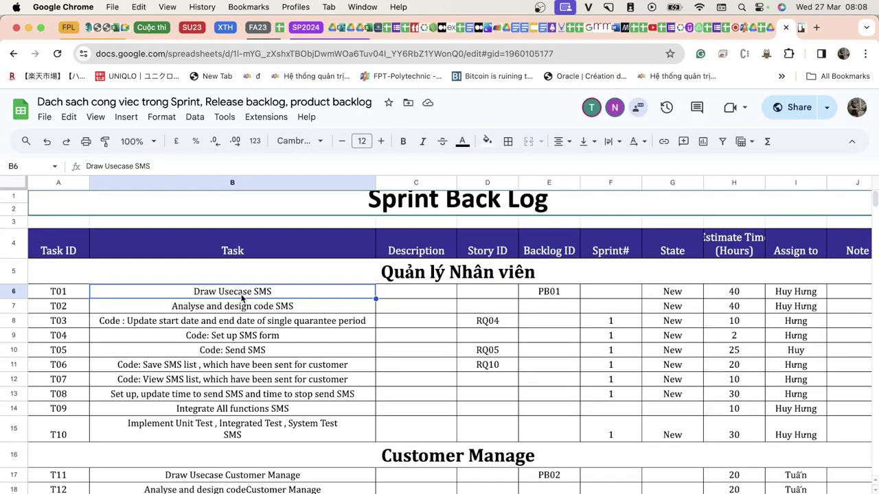
key("Down")
key("Up")
left_click(258, 325)
left_click(203, 295)
left_click(173, 309)
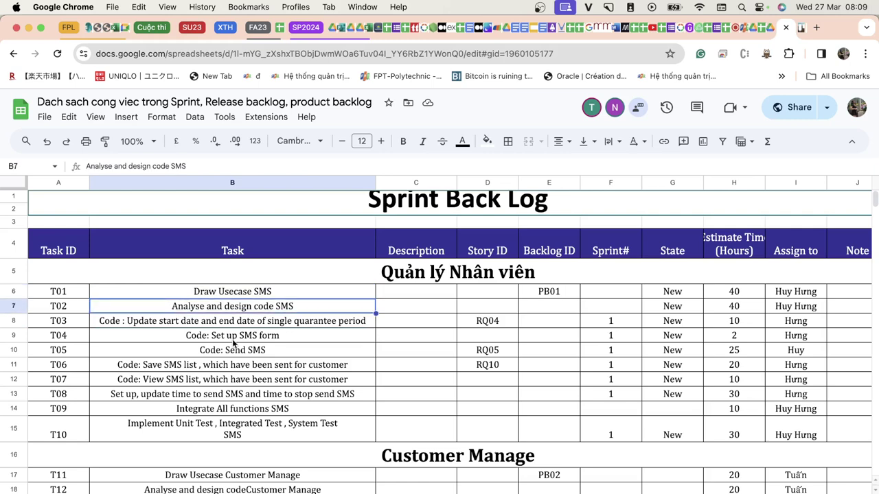
Step: Replace "SMS" in task T01 so that it reads "Draw Usecase Quản lý Nhân viên"
left_click(247, 297)
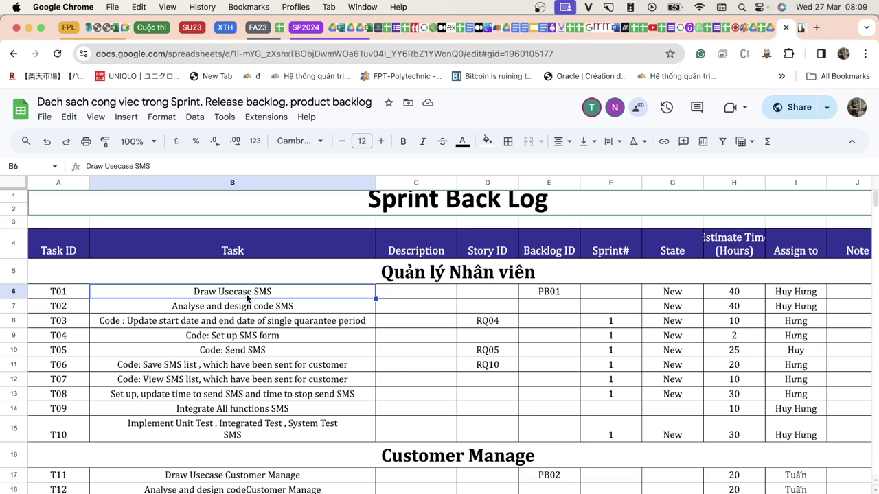
double_click(286, 290)
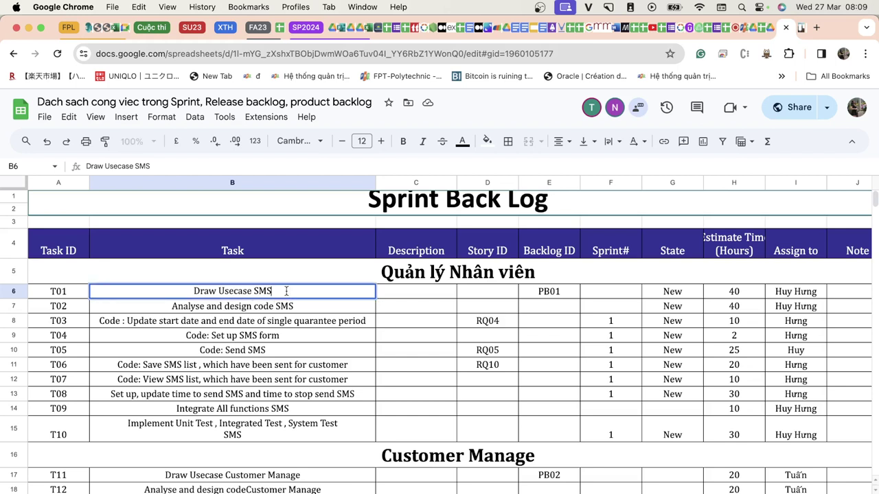
key("BackSpace")
key("BackSpace")
key("BackSpace")
type("Qua")
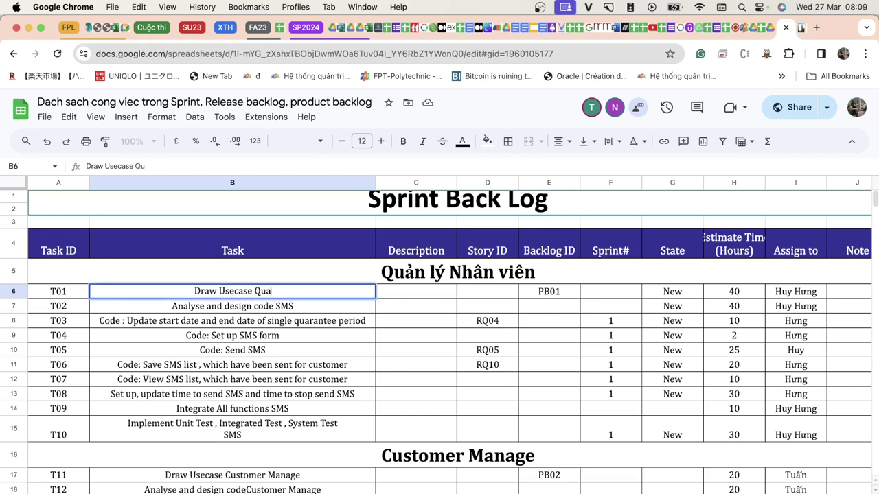
key("BackSpace")
type("ản lý Nhân vie")
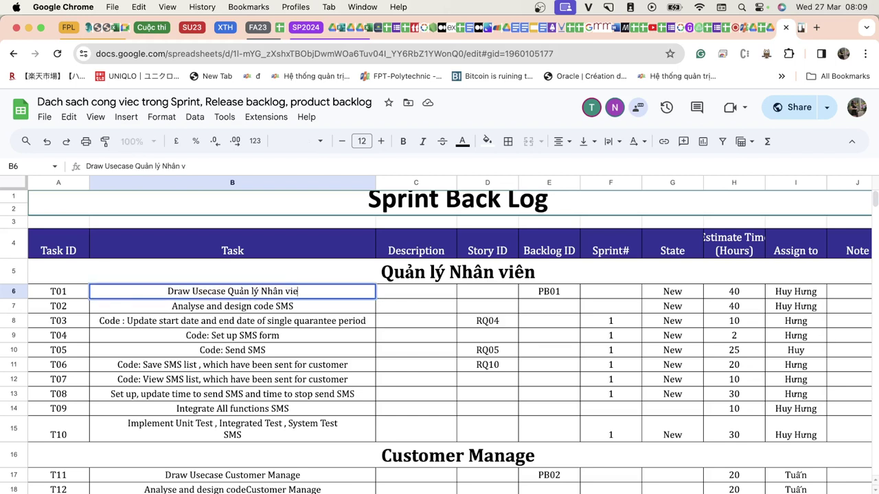
type("en")
key("Return")
key("Up")
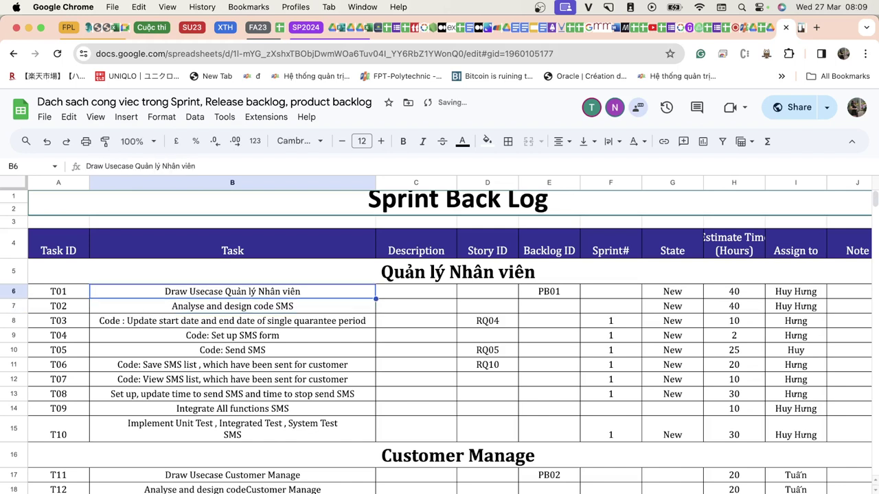
Step: Replace "Draw" in task T01 with "Vẽ sơ đồ" so that it reads "Vẽ sơ đồ Usecase Quản lý Nhân viên"
double_click(190, 291)
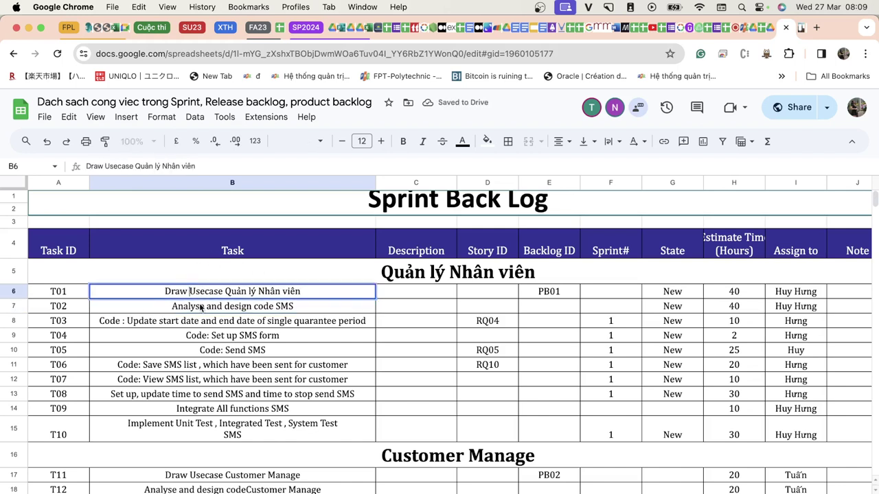
key("BackSpace")
key("BackSpace")
key("BackSpace")
key("BackSpace")
key("BackSpace")
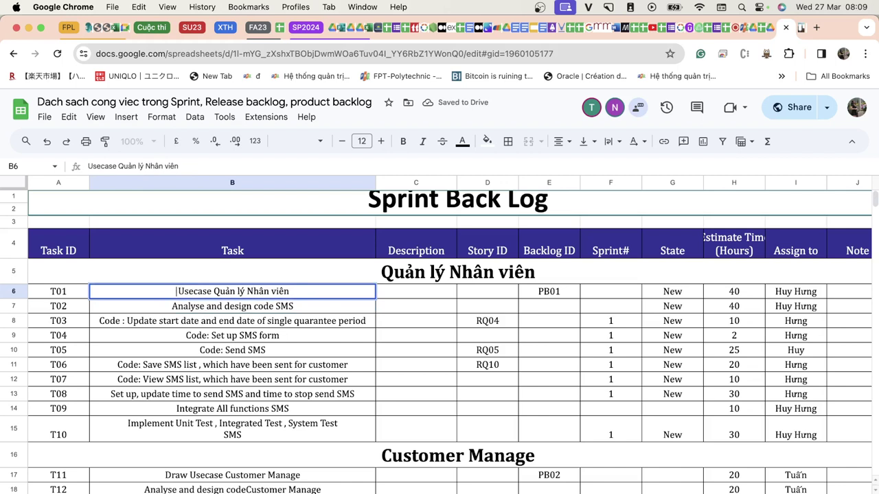
type("Vẽ sơ đồ")
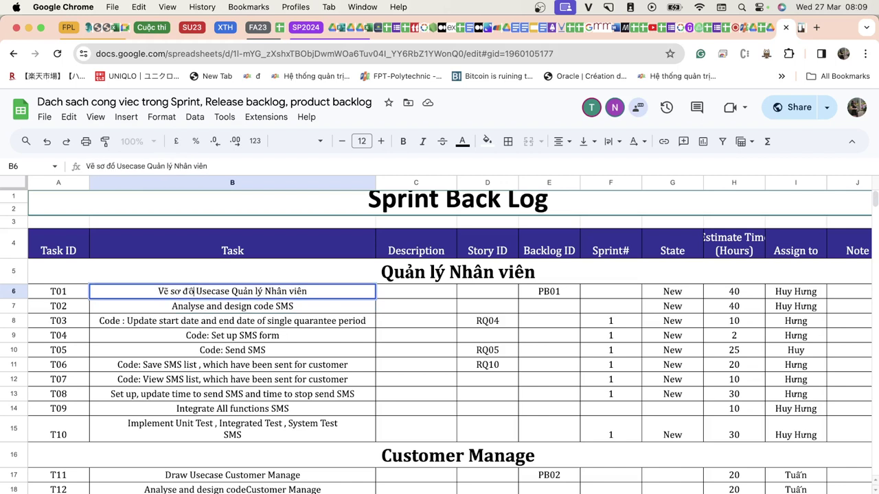
key("Return")
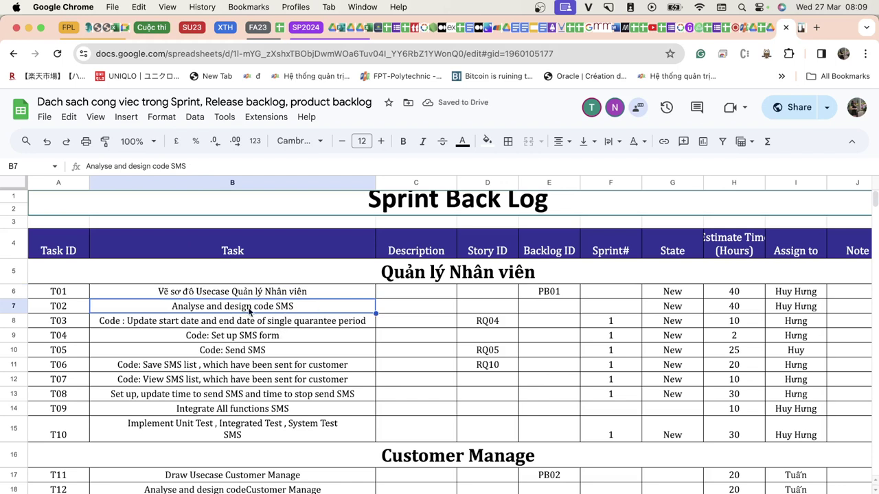
Step: Draft "Phân tích và thiết kế" as task T02's text, discard it, and undo the last rewording of task T01
type("P")
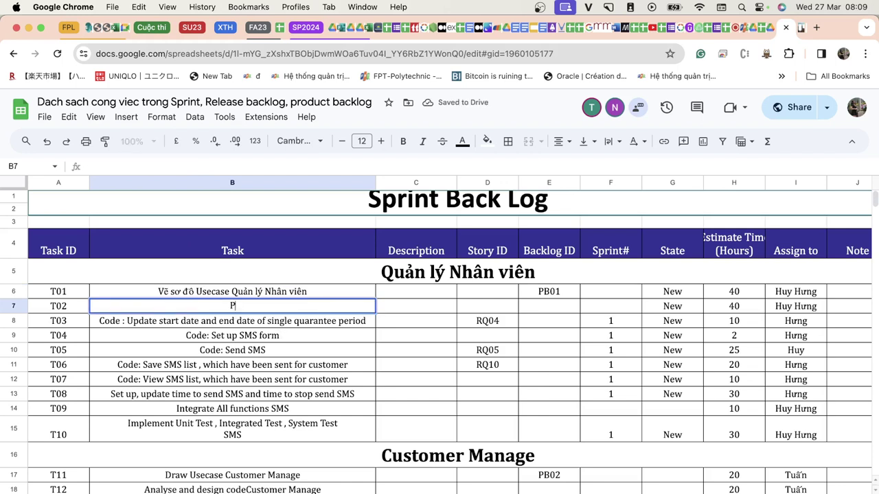
type("hân tích va")
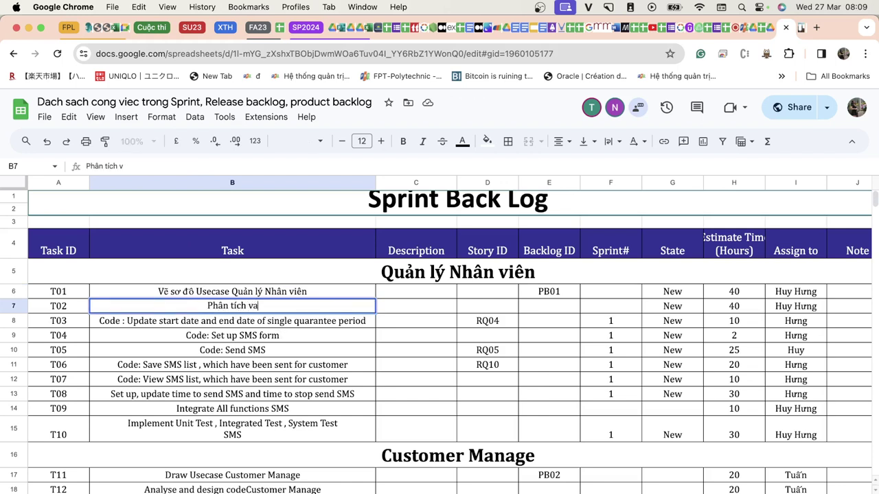
type("f thiết kế")
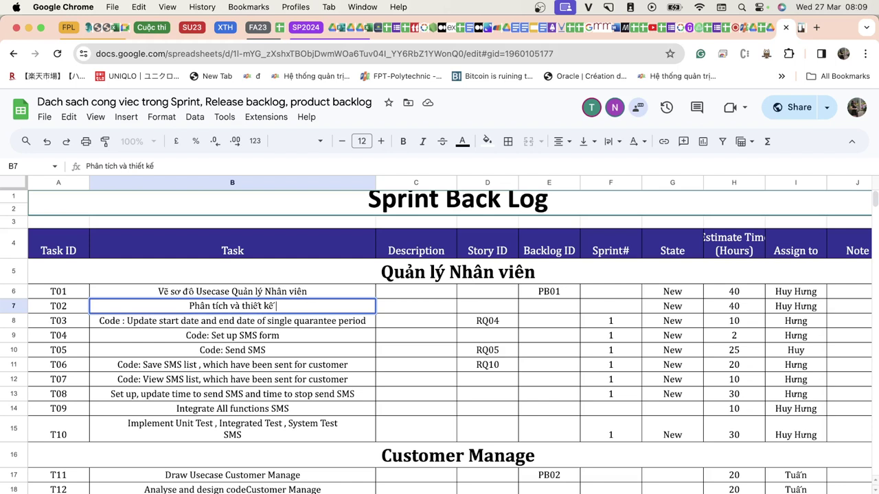
type("k")
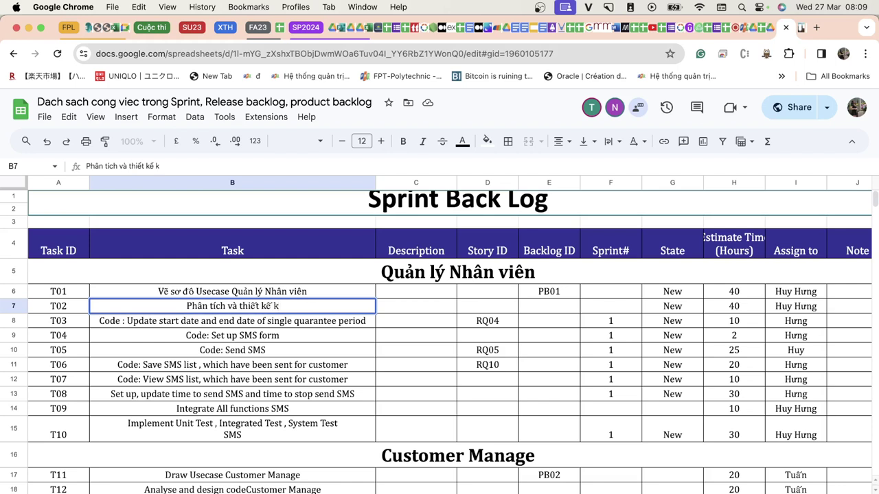
key("BackSpace")
key("BackSpace")
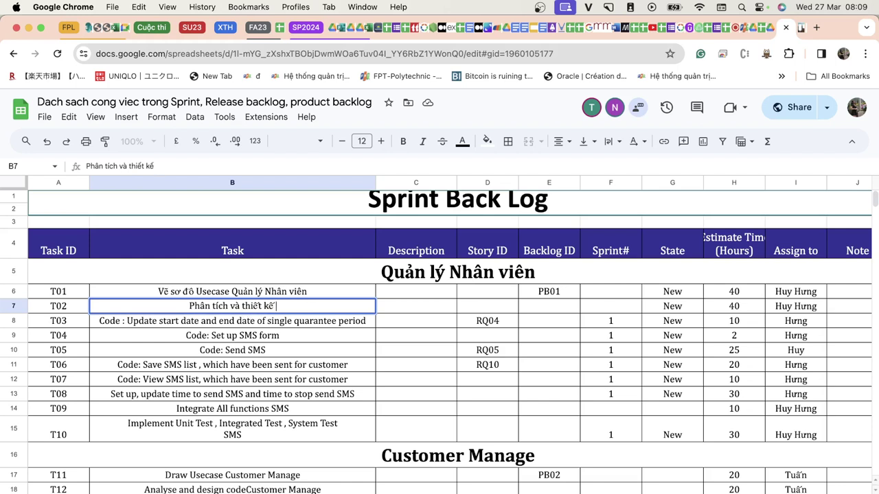
key("super+a")
key("BackSpace")
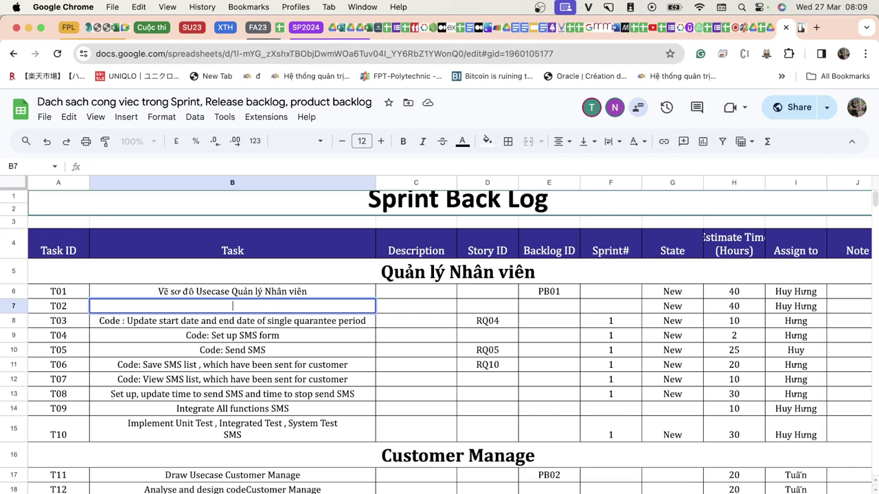
key("Escape")
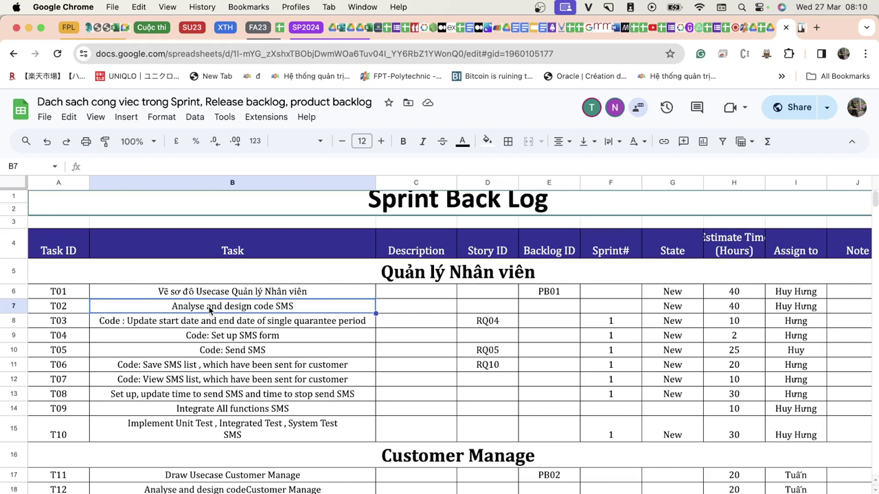
key("super+z")
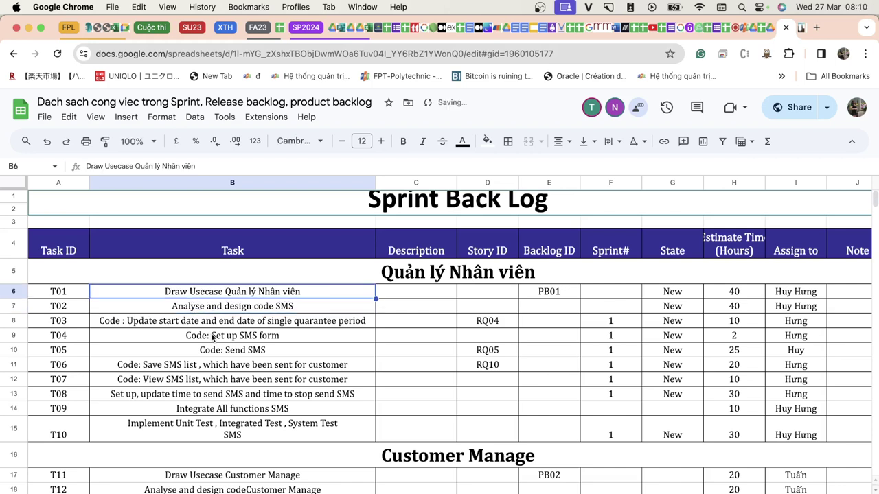
Step: Replace "SMS" in task T02 so that it reads "Analyse and design code QLNV"
left_click(274, 309)
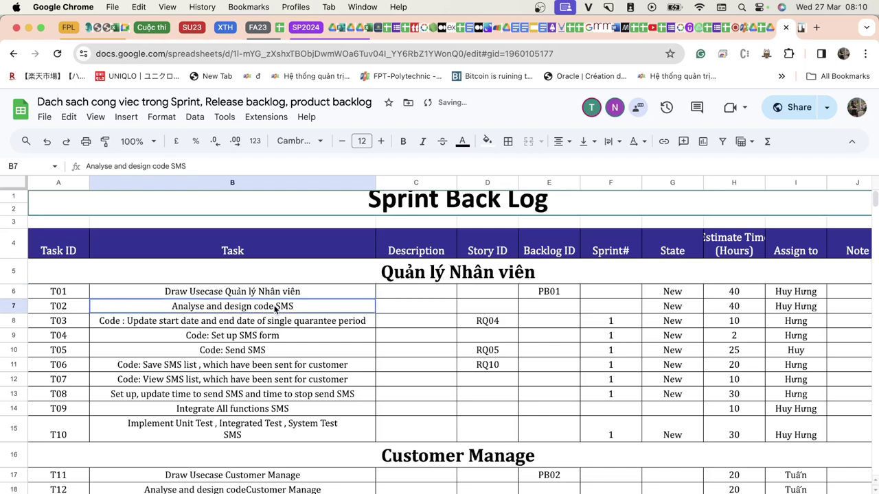
double_click(275, 309)
key("BackSpace")
key("BackSpace")
key("BackSpace")
key("BackSpace")
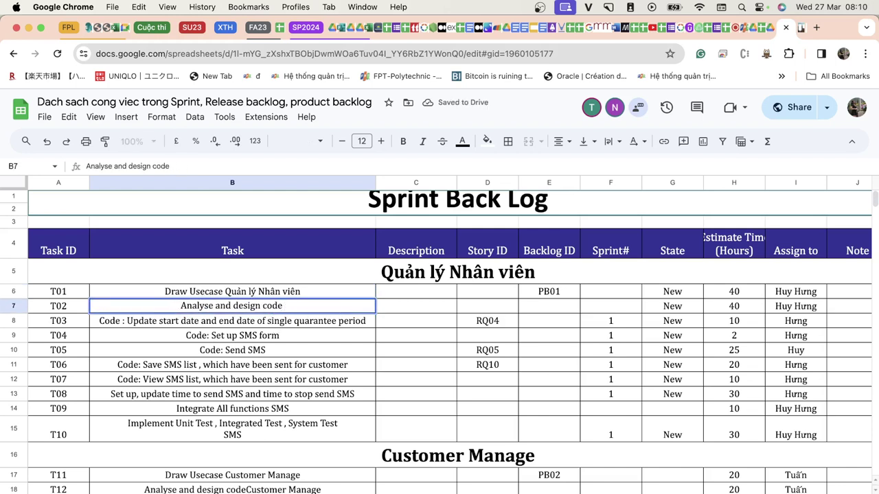
type("QLNV")
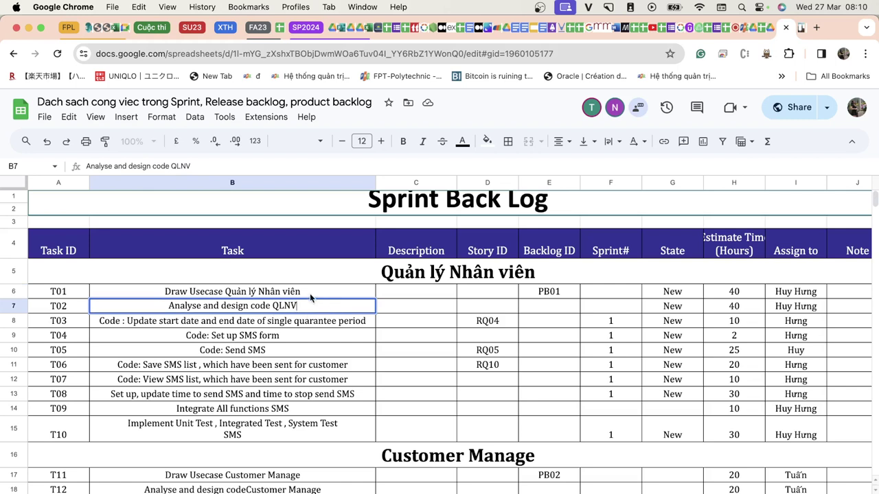
left_click(310, 296)
Step: Compare tasks T02 and T03 with backlog item PB02 and story RQ12 about employee management on the other sheets
left_click(297, 328)
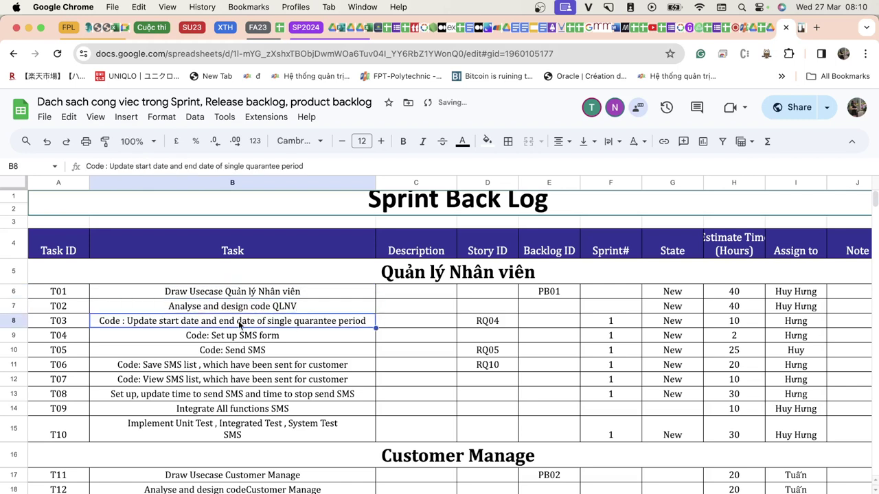
left_click(240, 309)
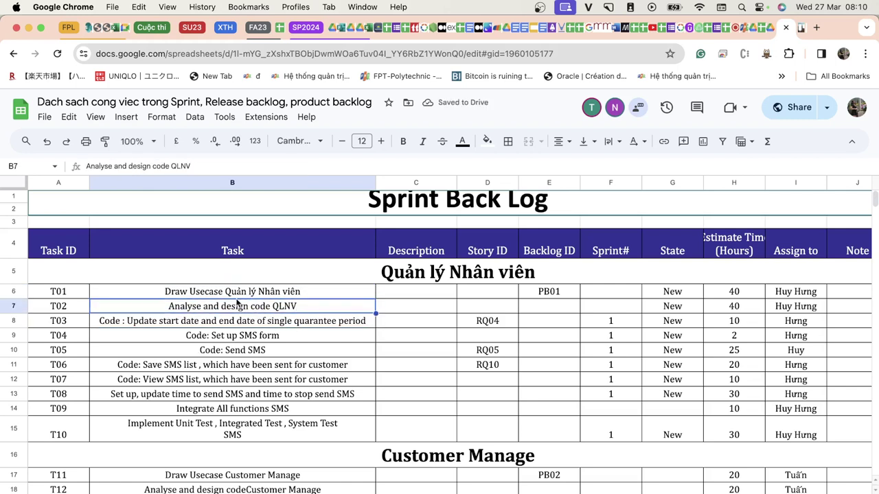
left_click(149, 325)
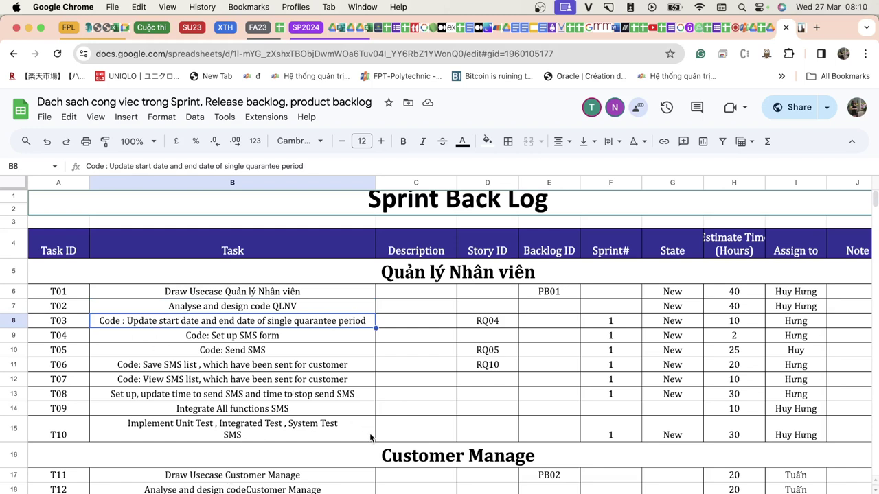
key("alt+Down")
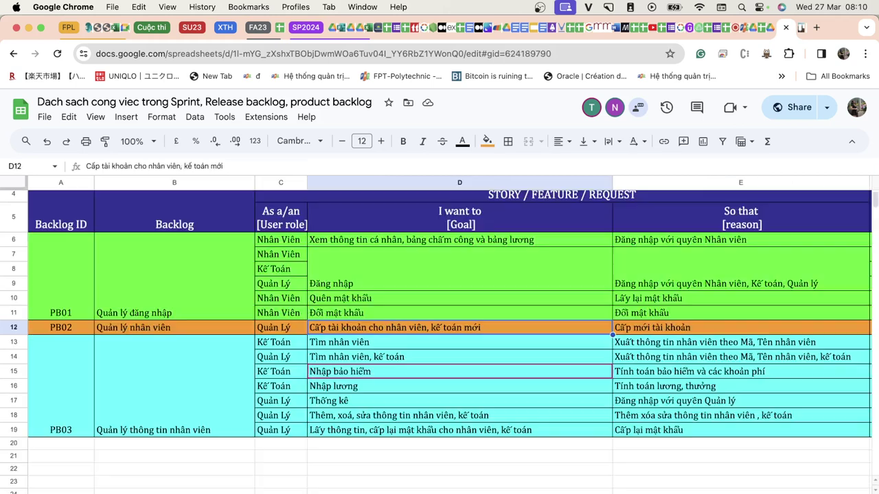
left_click(217, 325)
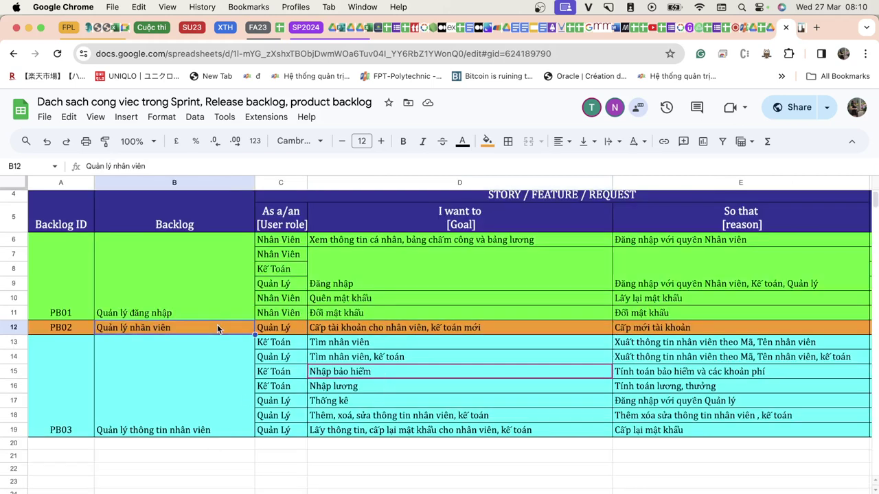
left_click(376, 328)
key("alt+Up")
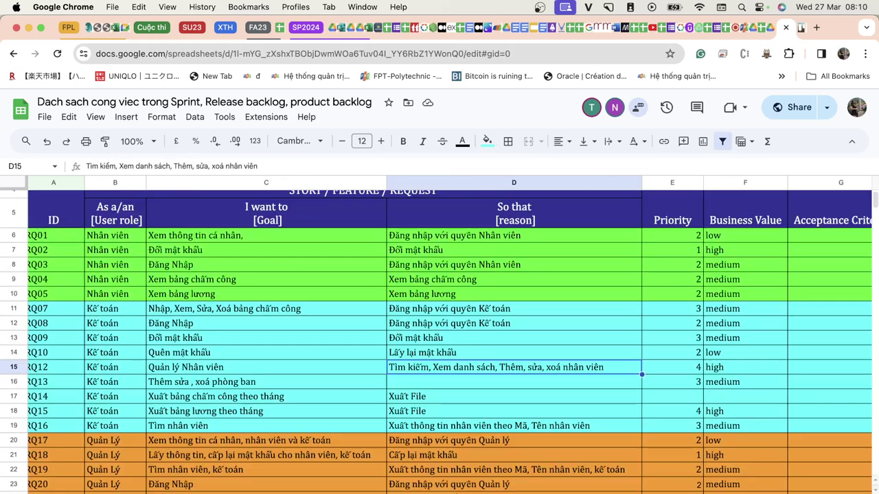
left_click(220, 355)
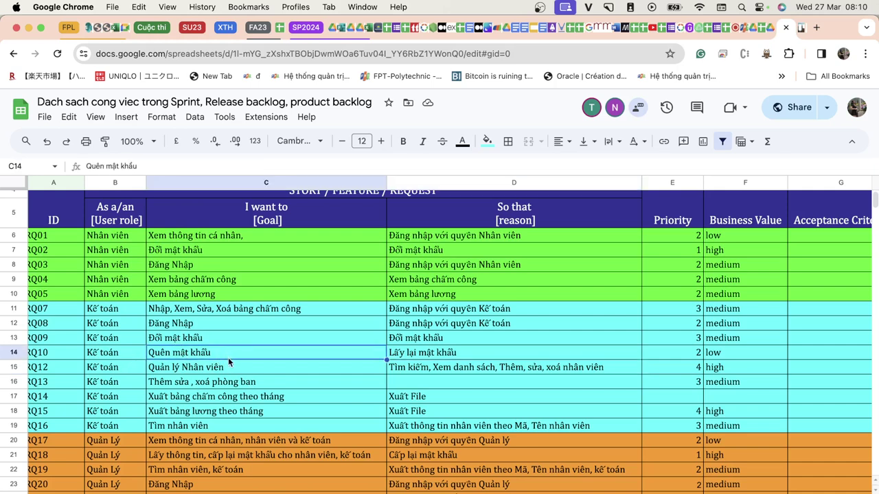
left_click(228, 368)
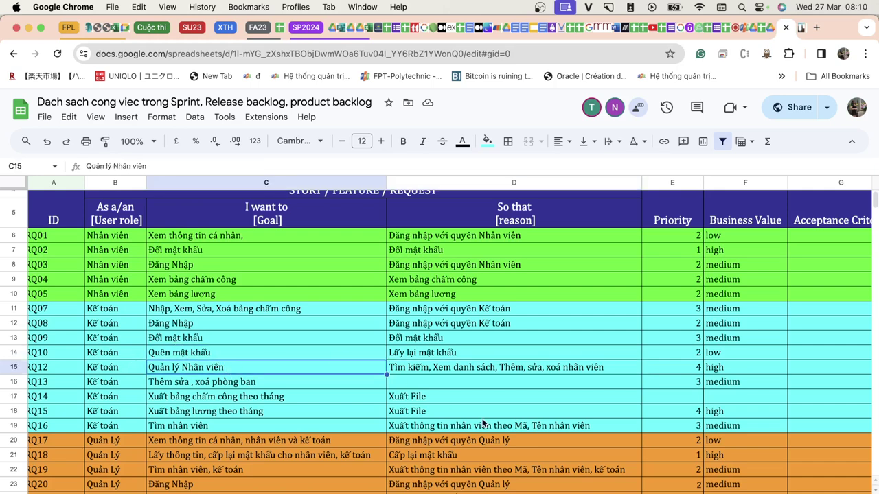
left_click(422, 372)
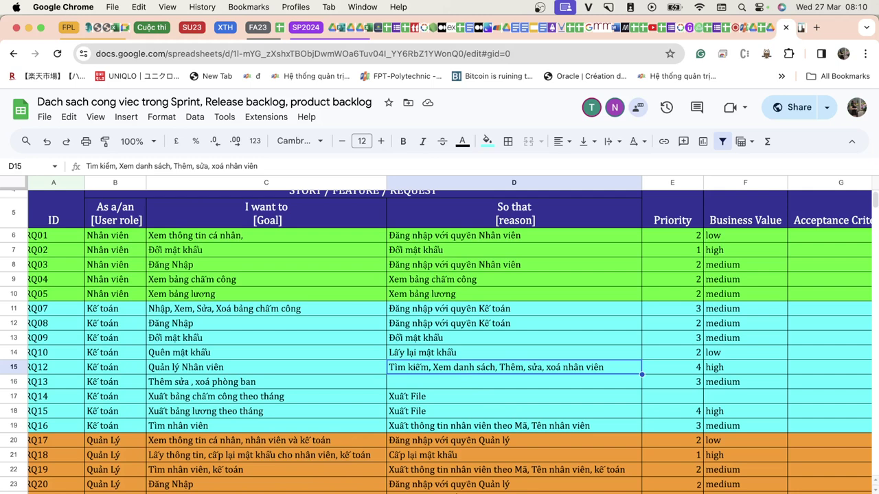
Step: On the Sprint Back Log sheet, reword task T03 as "Code : Table Danh sách nhân viên"
key("alt+Down")
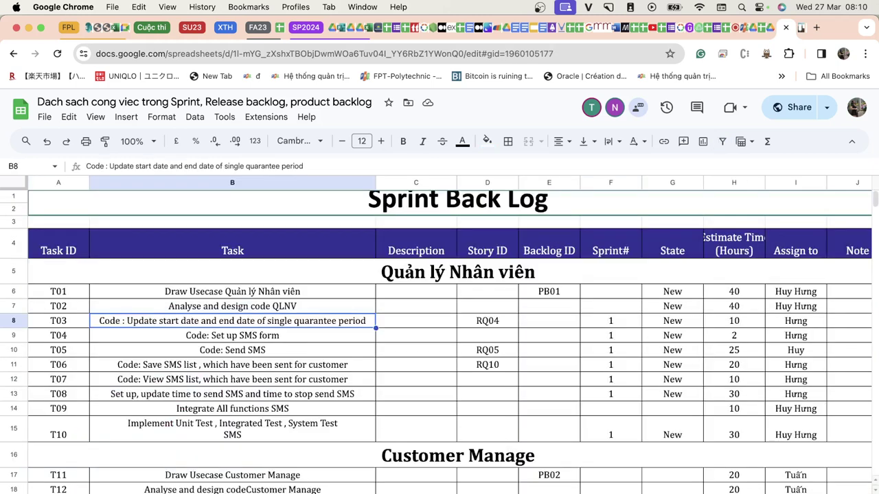
double_click(141, 320)
left_click_drag(126, 320, 383, 324)
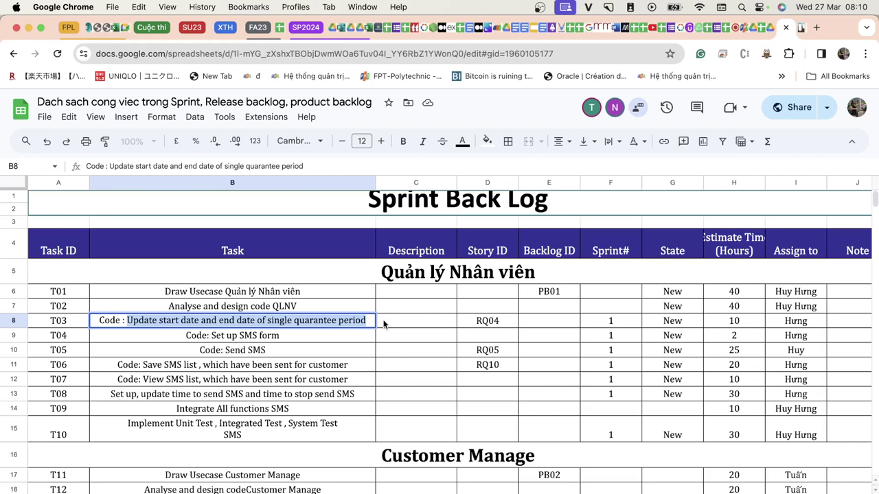
type("K")
key("BackSpace")
type("T")
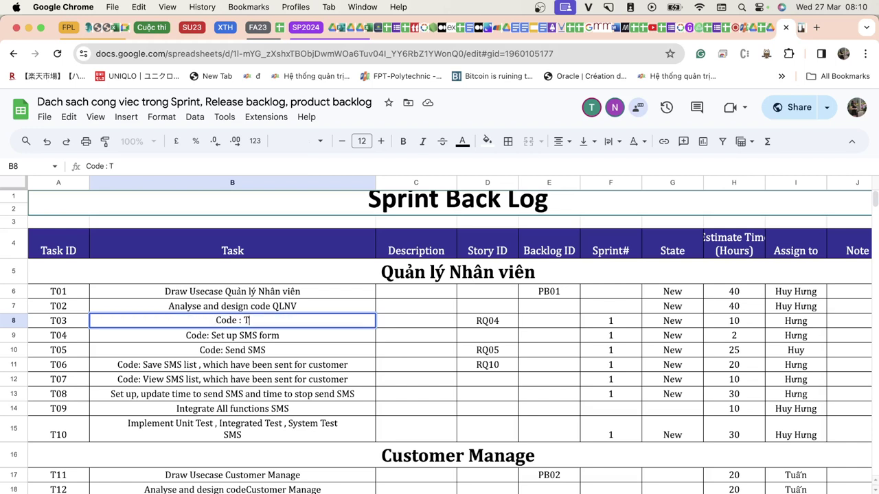
type("able D")
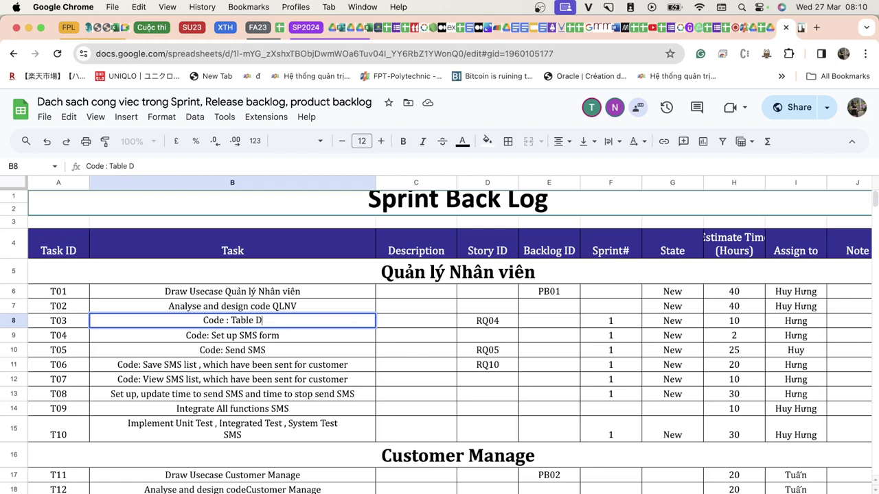
type("anh sach n")
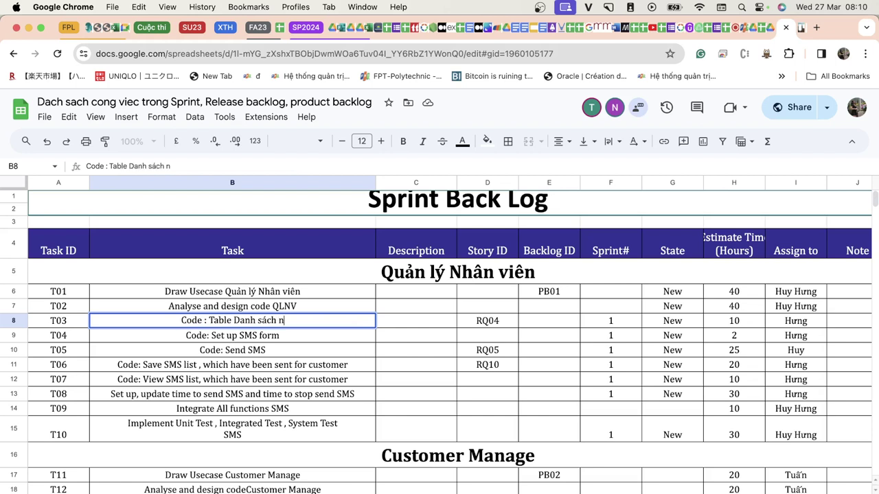
type("hân vieên")
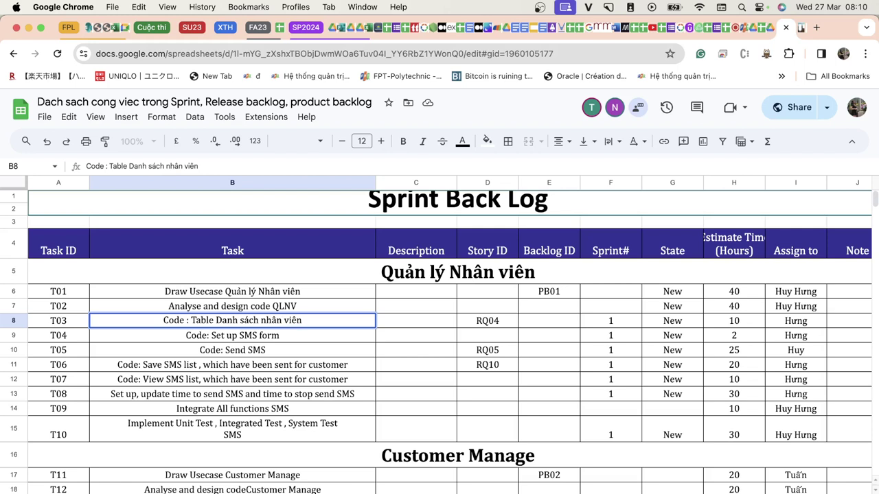
Step: Set the Story ID of task T03 to "QR12"
left_click(488, 321)
type("Q")
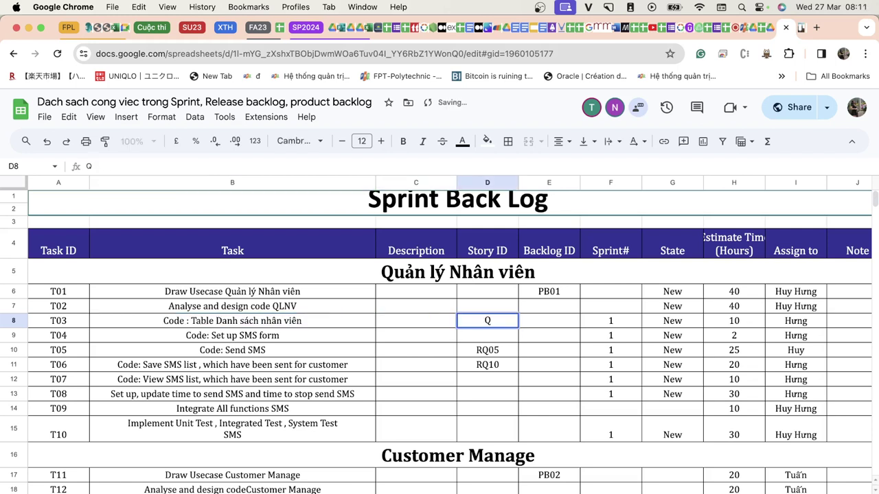
type("R12")
left_click(232, 335)
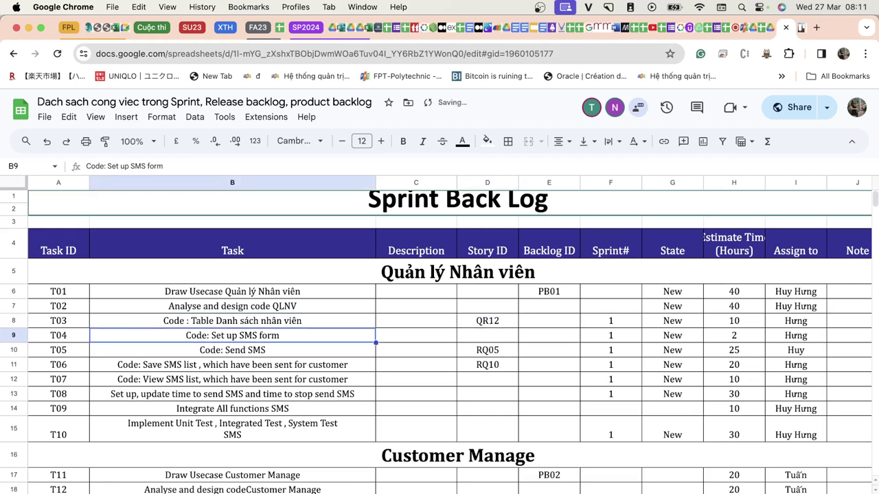
Step: Copy task T03's text into task T04 and reword it as "Code : Tìm kiếm nhân viên"
left_click(232, 320)
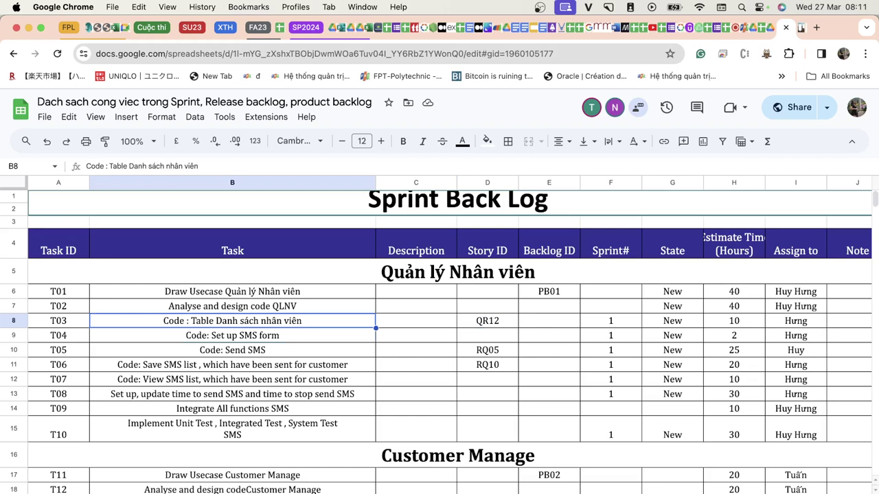
key("ctrl+c")
key("Down")
key("ctrl+v")
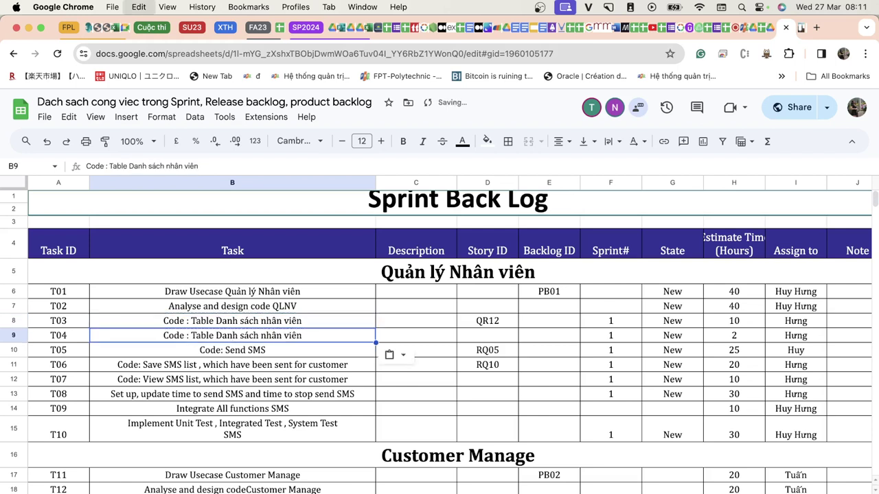
double_click(228, 338)
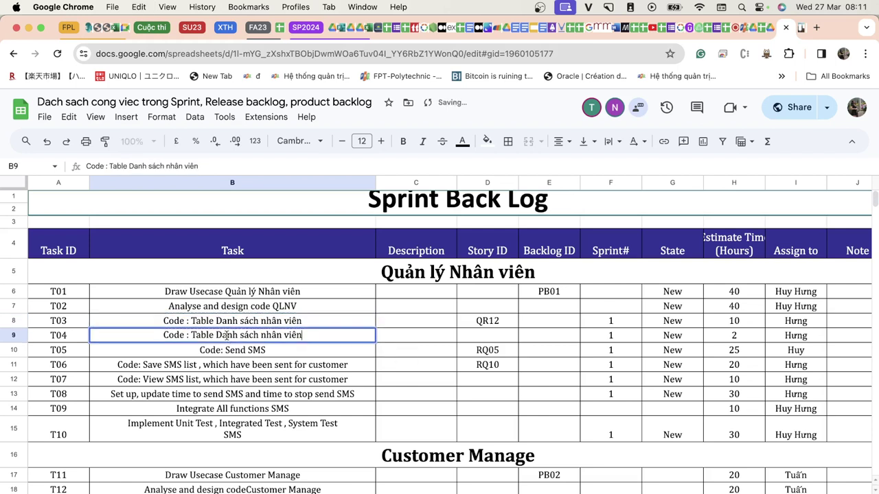
left_click_drag(261, 335, 192, 335)
type("TTim")
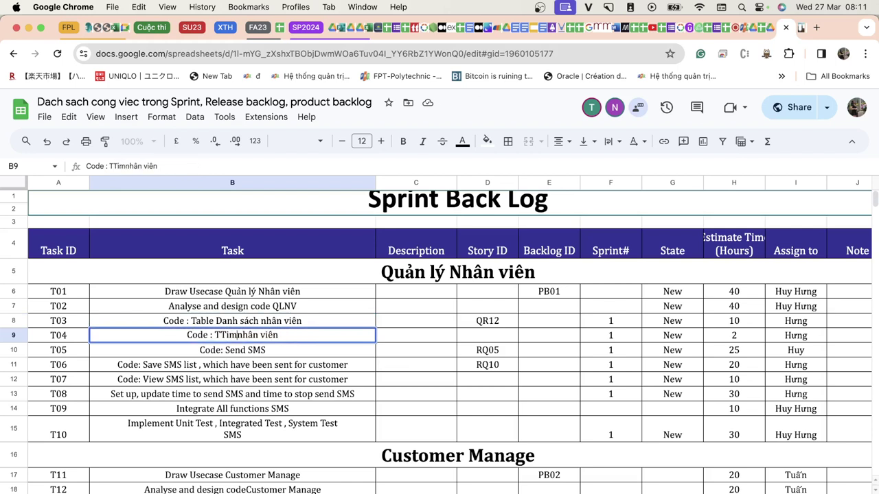
key("BackSpace")
key("BackSpace")
type("Tìm kiếm")
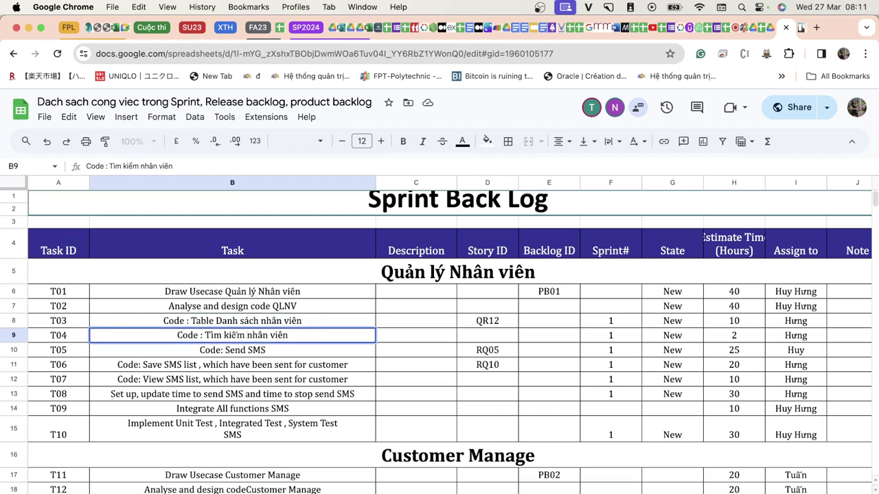
Step: Extend task T04's text with "theo mã, theo tên" after "nhân viên"
left_click(317, 335)
type("t")
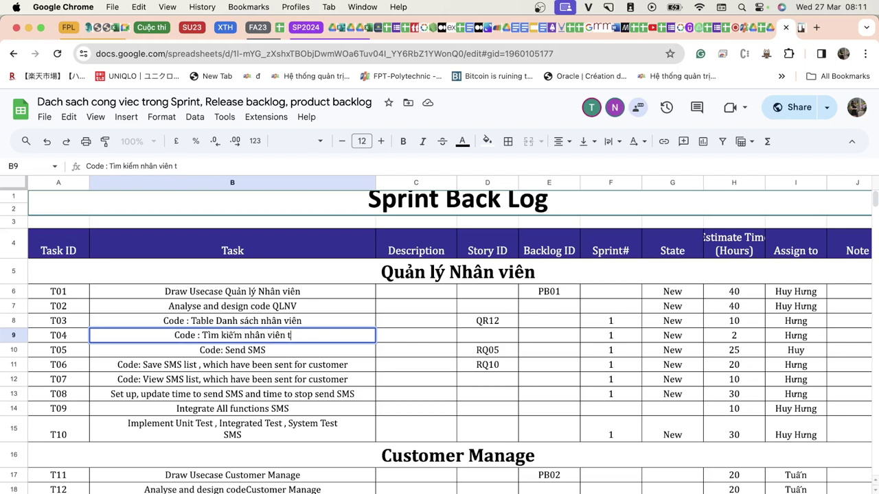
type("heo mã, ")
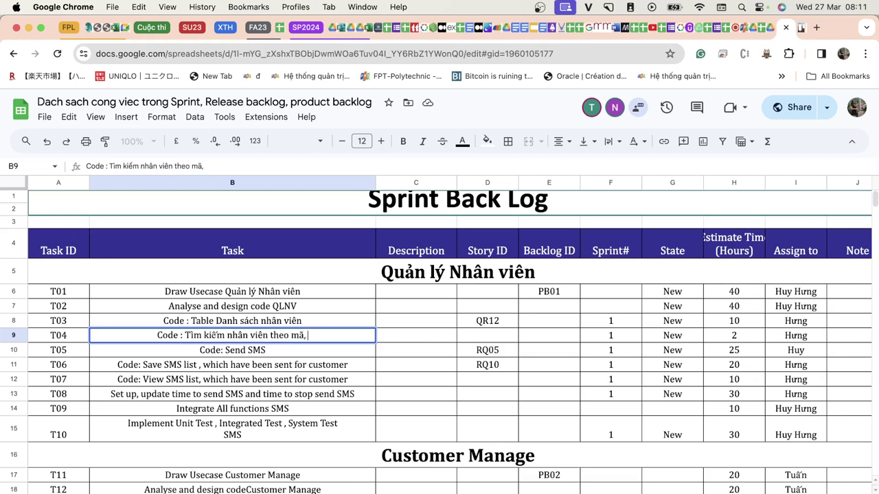
type("theo tên")
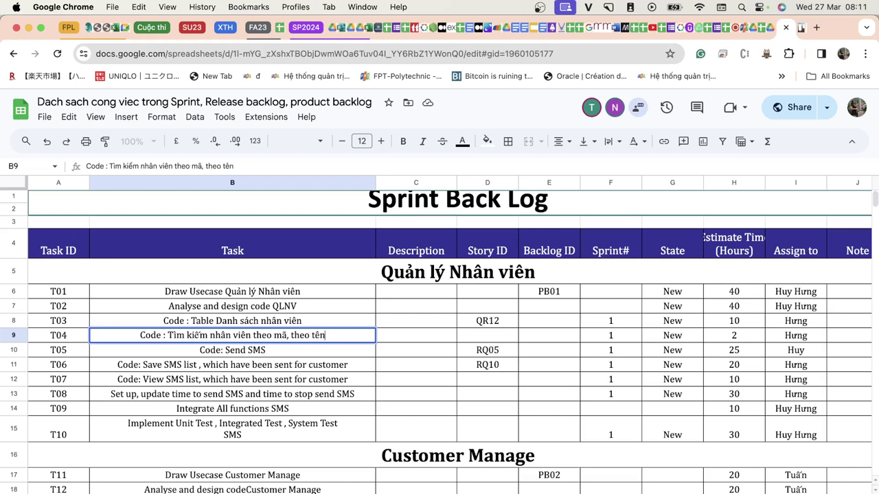
key("Tab")
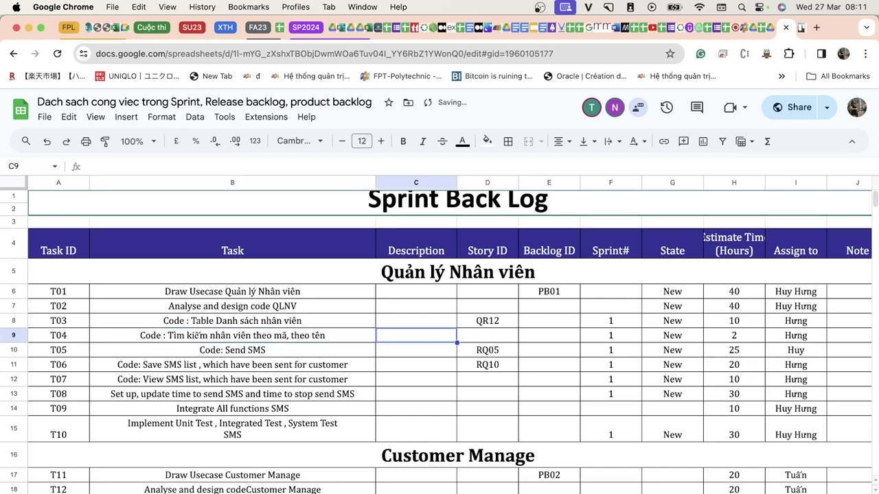
Step: Copy Story ID QR12 from task T03 to task T04 and clear the Story IDs of tasks T05 and T06
left_click(487, 321)
key("ctrl+c")
key("Down")
key("ctrl+v")
key("Down")
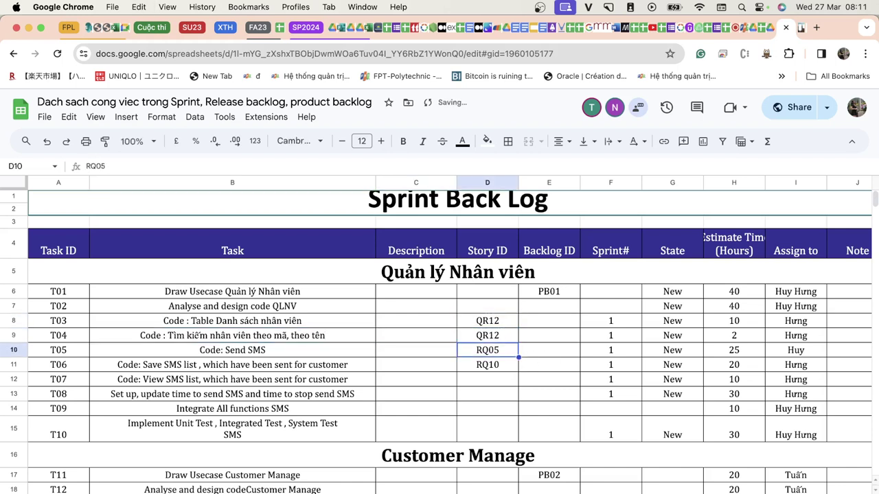
key("shift+Down")
key("Delete")
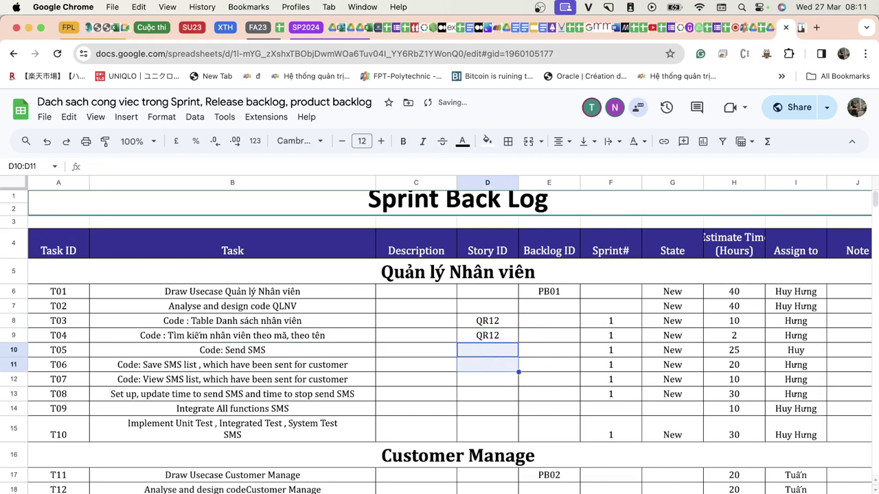
left_click(232, 351)
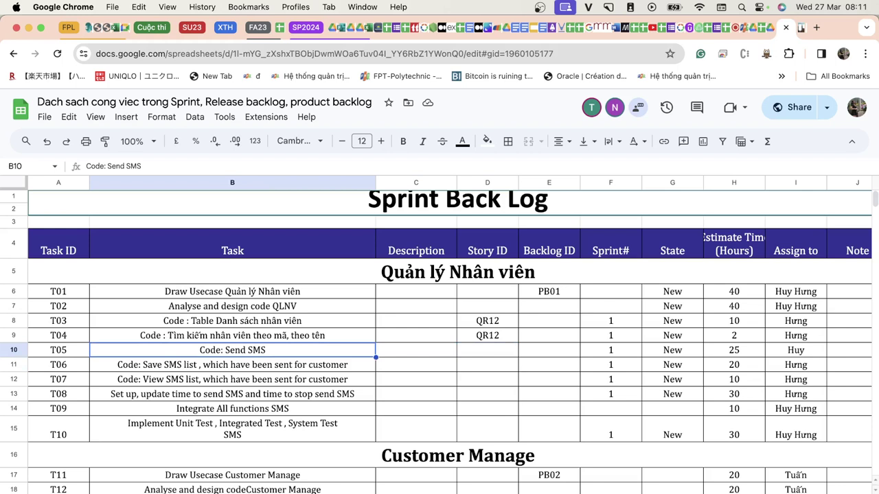
Step: Fill in sprint number 1 for tasks T01, T02 and T09 of the Quản lý Nhân viên section
left_click(589, 291)
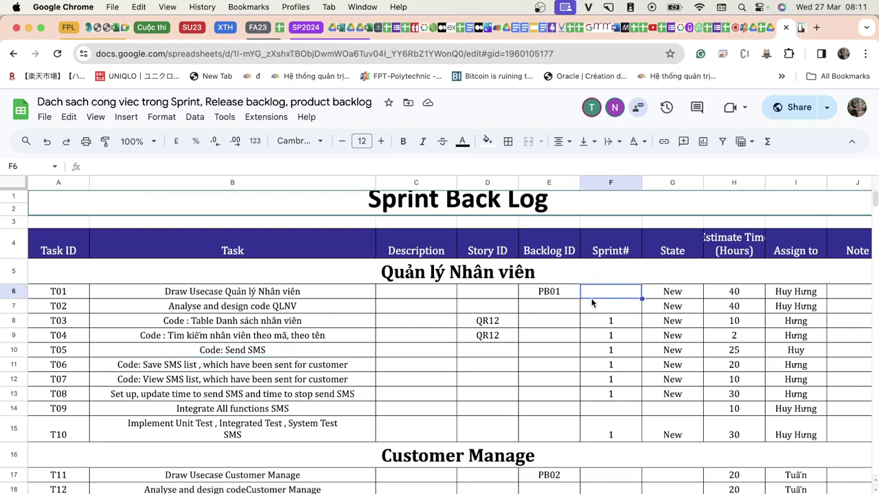
type("1")
key("Return")
type("1")
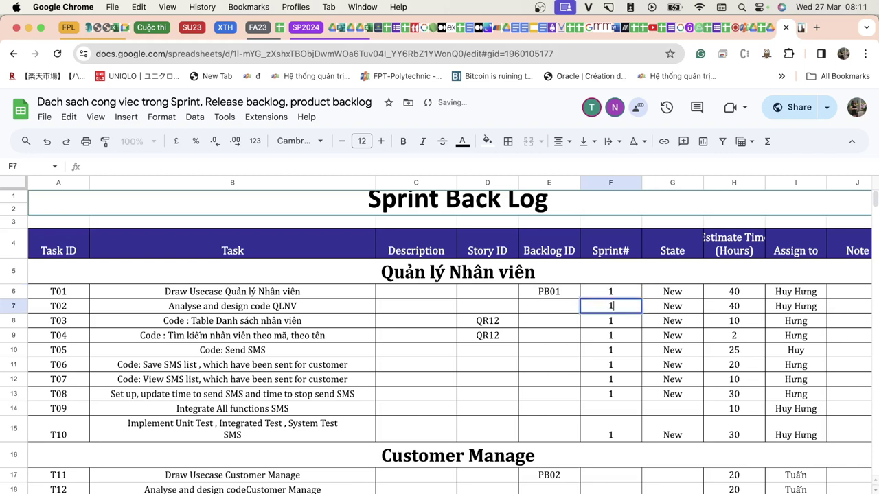
key("Return")
key("Down")
key("Down")
key("Down")
key("Down")
key("Down")
key("Down")
type("1")
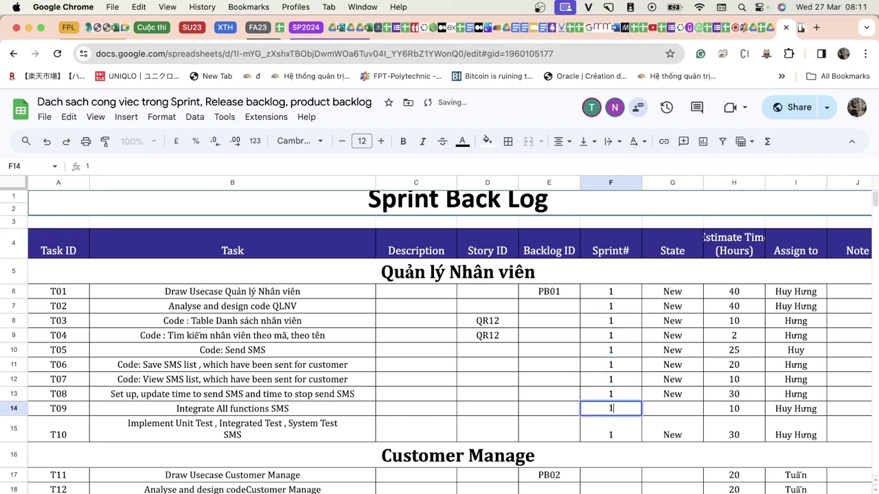
key("Return")
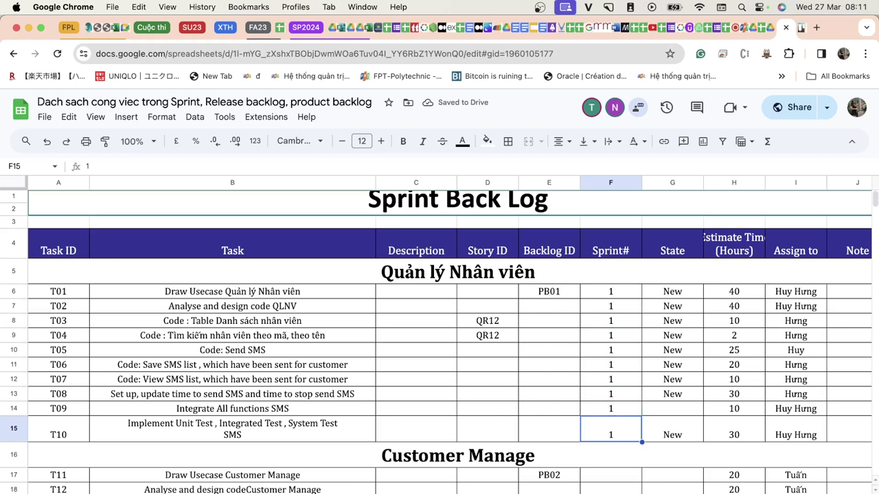
left_click(259, 328)
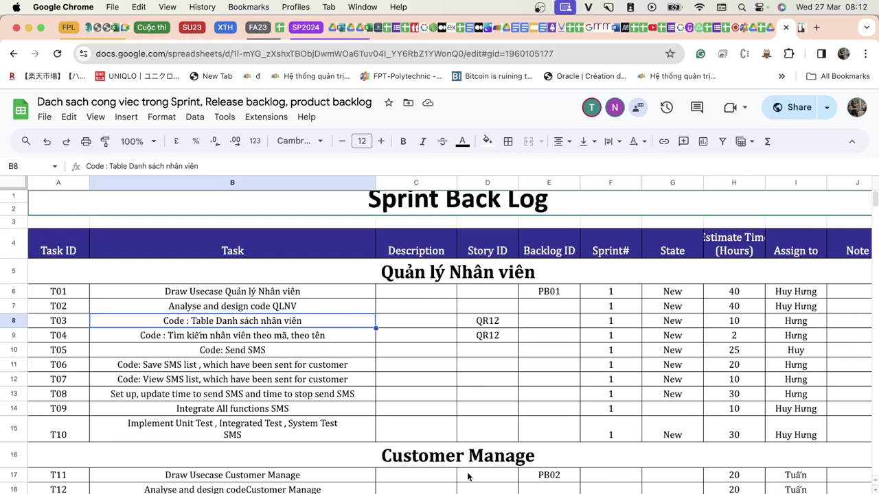
Step: Switch to the WPS Office document and add two new lines after the Development Team item
key("super+Tab")
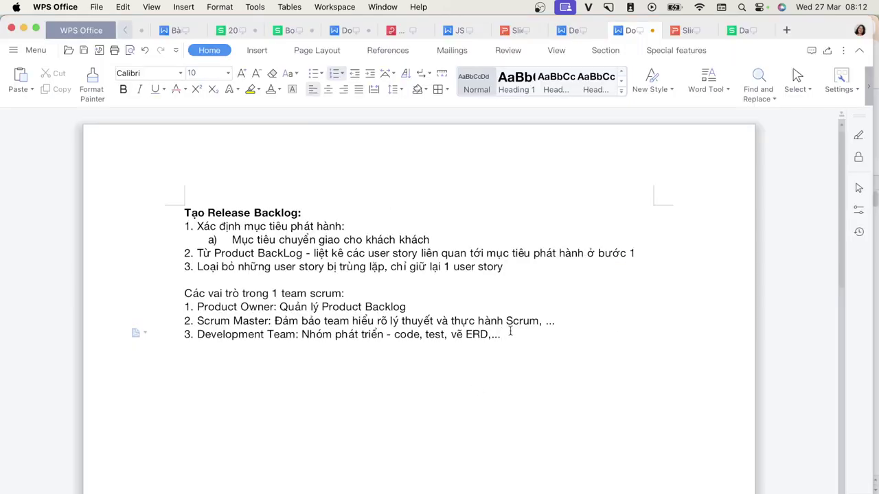
key("Return")
key("Return")
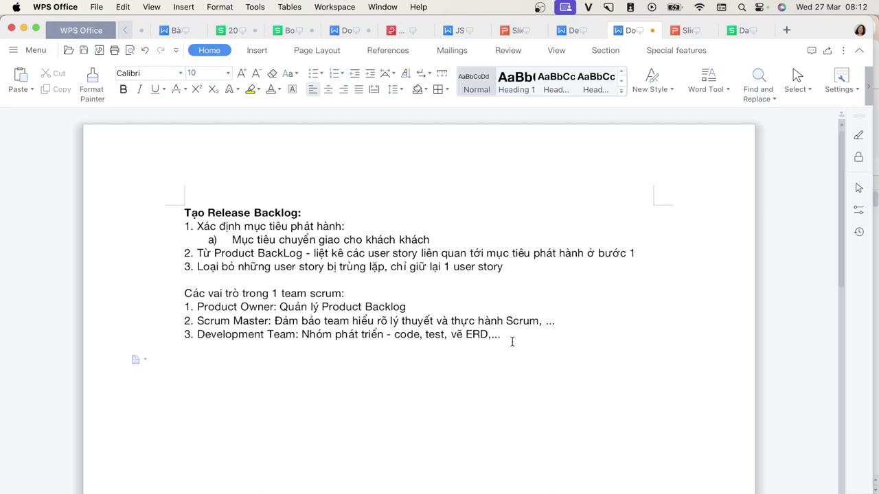
Step: Draw a rectangle about 2.81 in wide and 1.41 in high below the list of Scrum roles
left_click(257, 50)
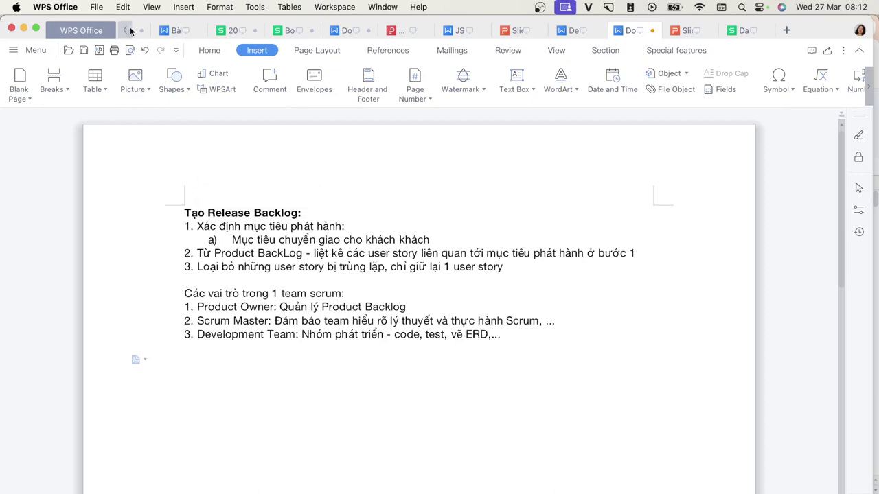
left_click(173, 88)
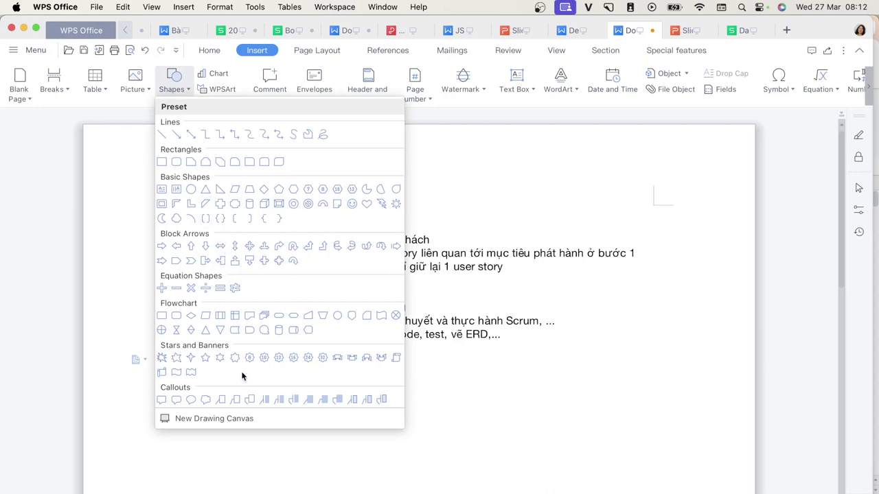
left_click(162, 162)
mouse_move(240, 375)
left_mouse_down()
mouse_move(261, 447)
mouse_move(475, 468)
mouse_move(470, 490)
left_mouse_up()
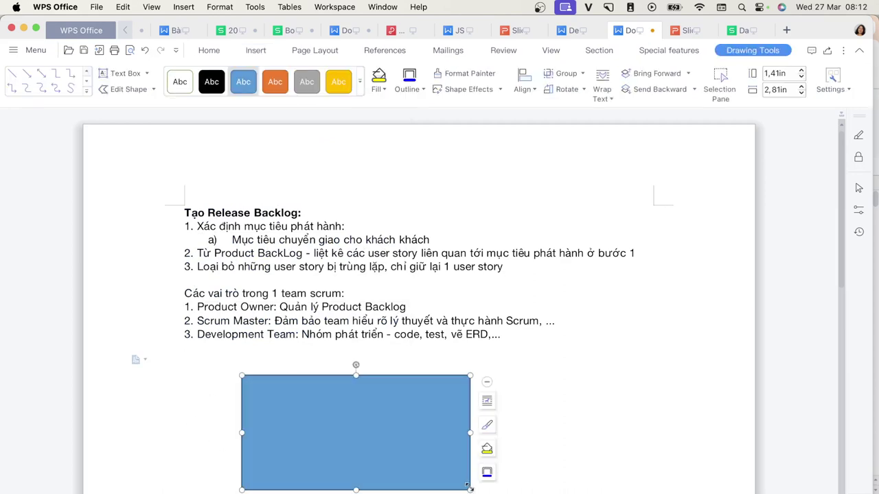
left_click(416, 361)
Step: Draw a small rectangle about 0.49 by 0.24 in on the large rectangle's upper-left edge and give it the orange preset style
left_click(257, 50)
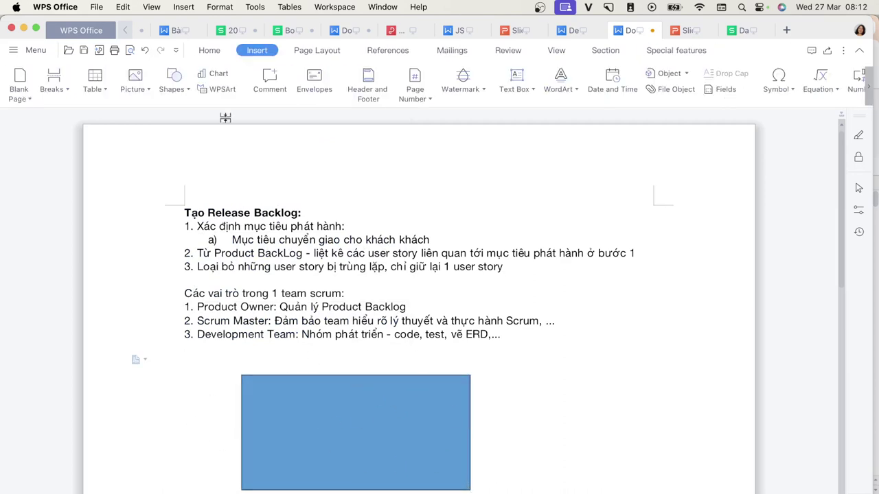
left_click(173, 81)
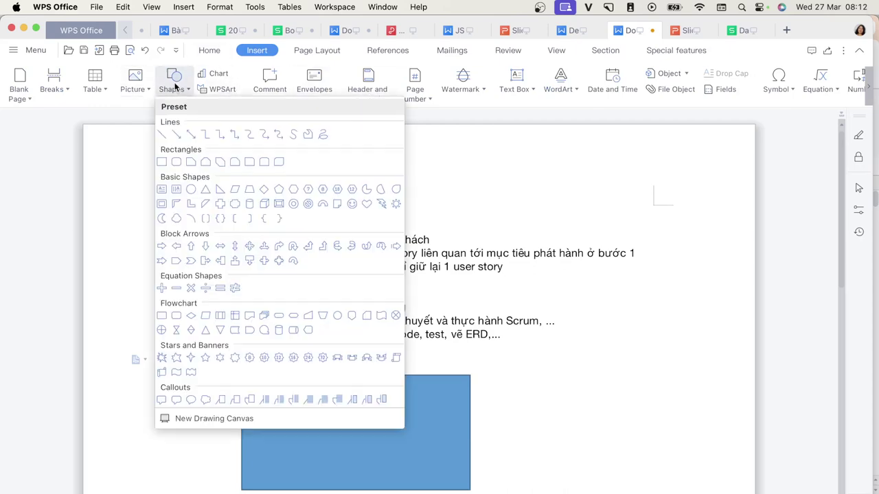
left_click(162, 162)
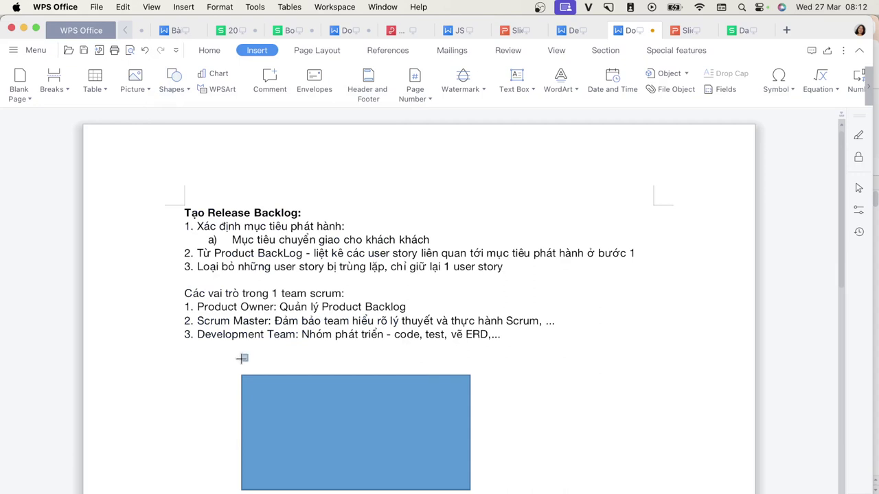
mouse_move(241, 354)
left_mouse_down()
mouse_move(245, 365)
mouse_move(280, 374)
left_mouse_up()
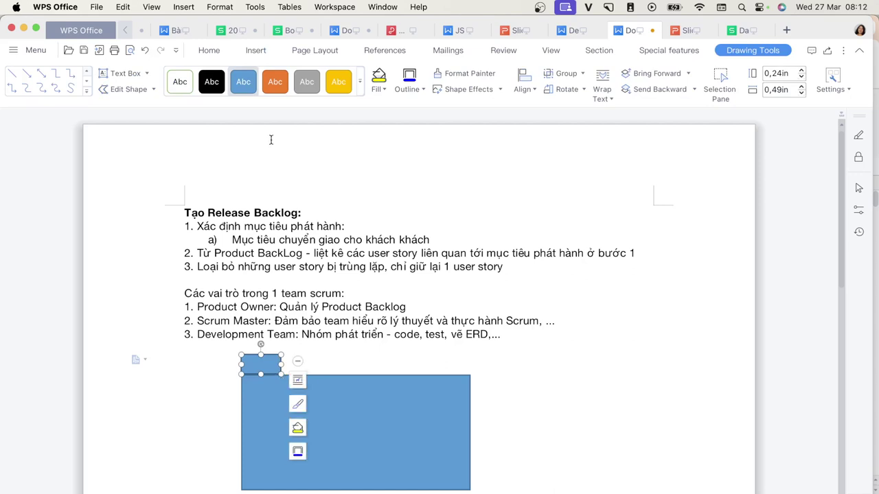
left_click(272, 84)
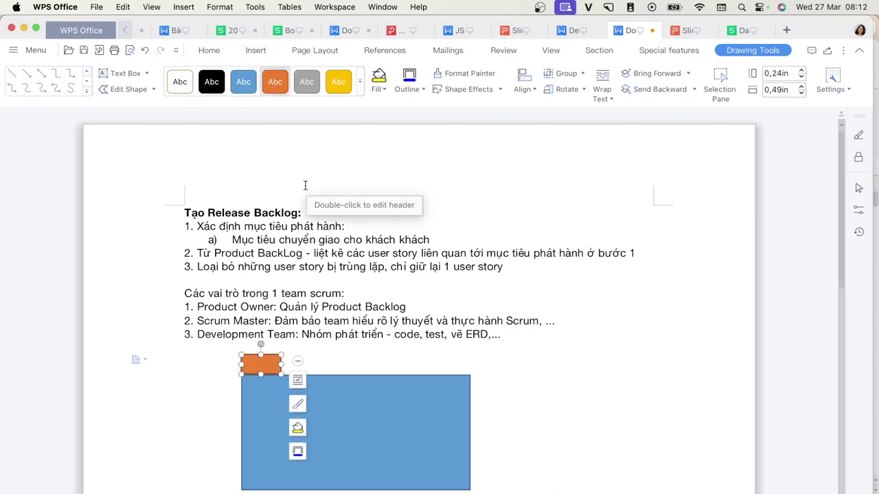
Step: Undo the small rectangle's orange style and draw a second rectangle about 0.45 by 0.24 in beside it, above the large rectangle
key("super+z")
left_click(339, 356)
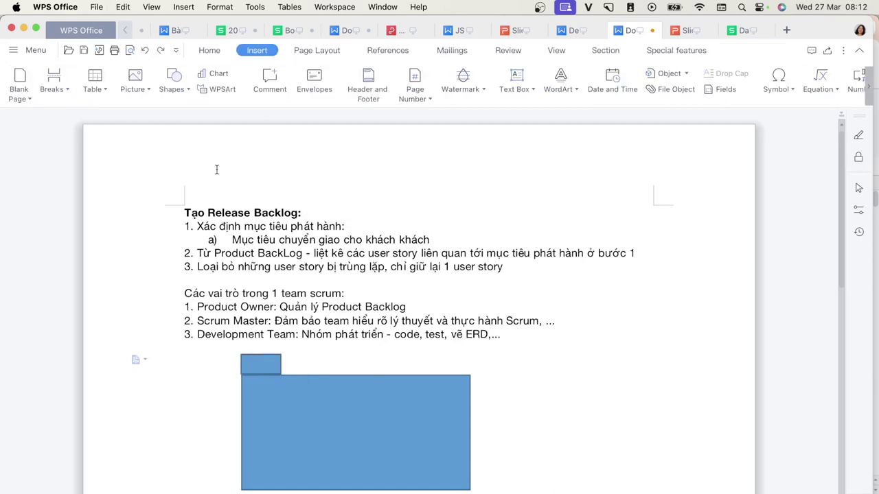
left_click(175, 89)
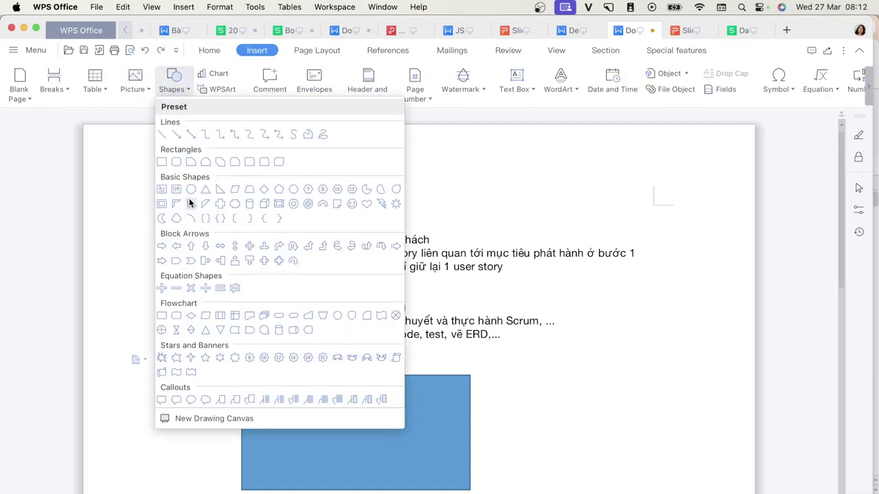
left_click(161, 161)
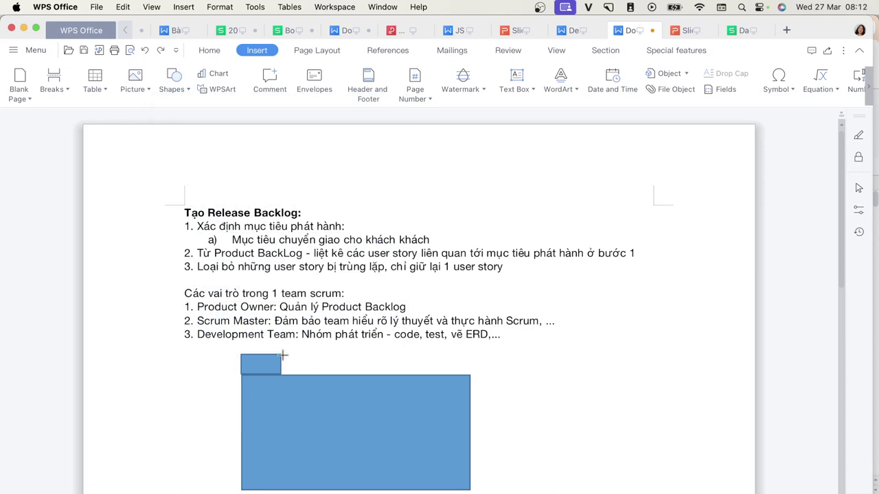
mouse_move(284, 356)
left_mouse_down()
mouse_move(330, 377)
mouse_move(322, 375)
left_mouse_up()
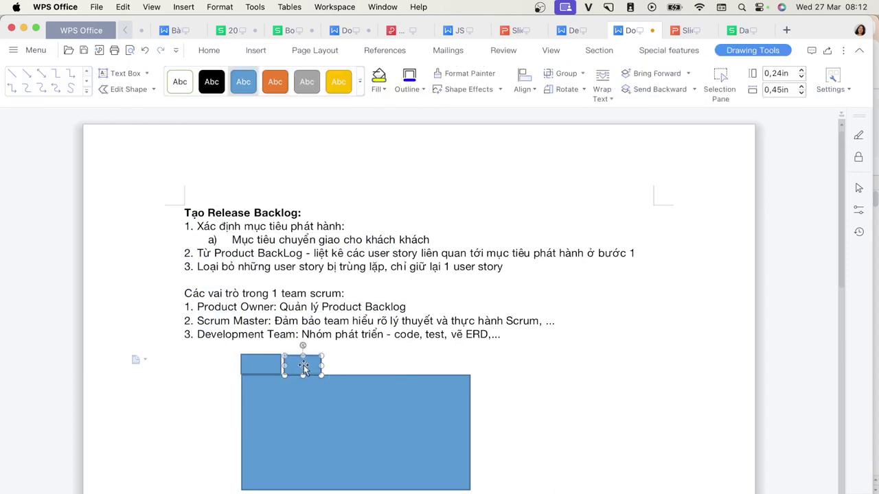
Step: Give the second small rectangle the orange preset style and deselect it
left_click(304, 365)
left_click(275, 83)
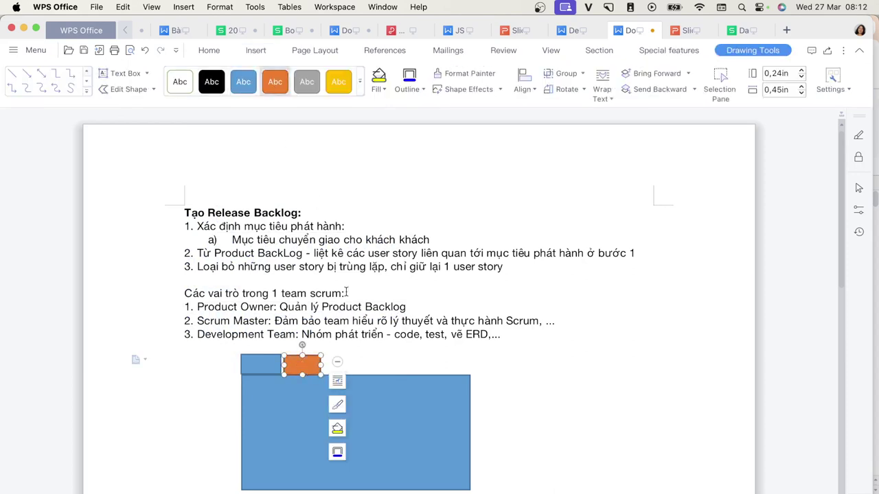
left_click(377, 363)
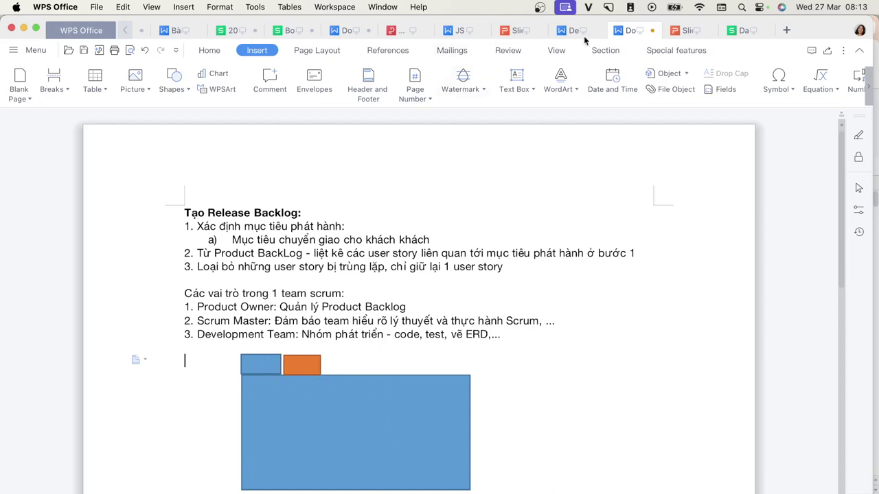
Step: Switch to the Sprint Back Log sheet in Google Chrome and insert an empty row above task T03
left_click(210, 345)
key("Down")
key("super+Tab")
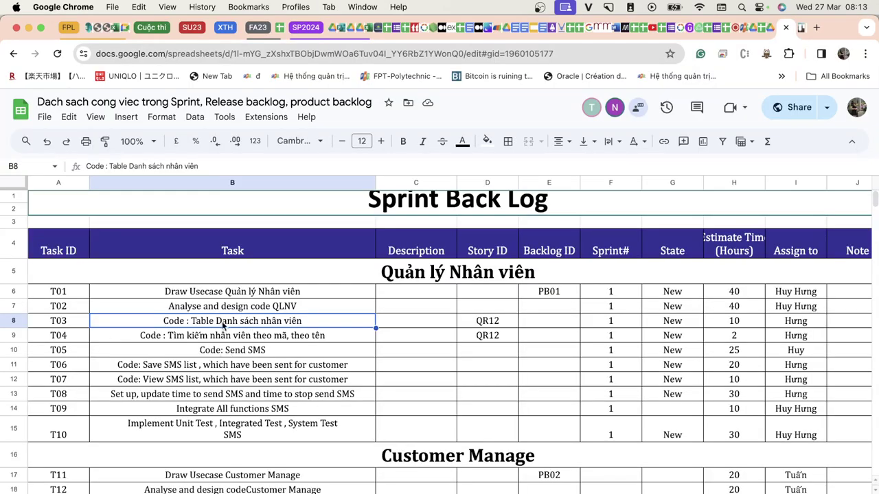
left_click(227, 335)
left_click(15, 320)
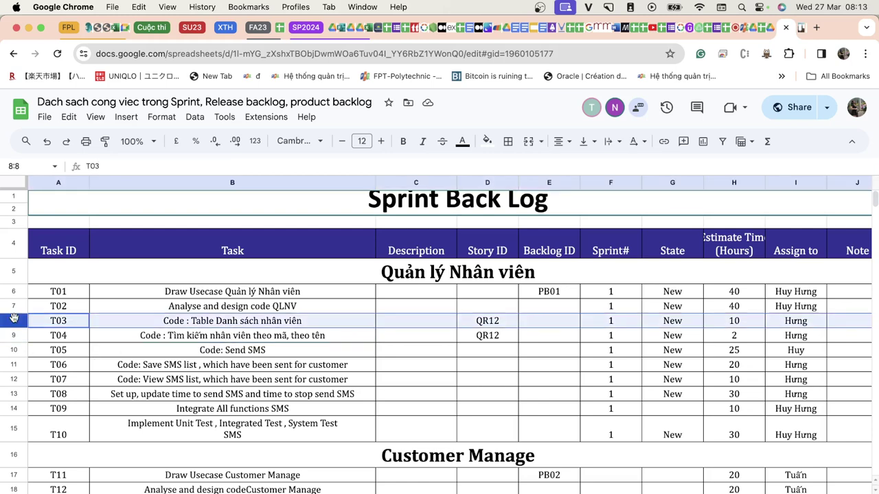
right_click(15, 321)
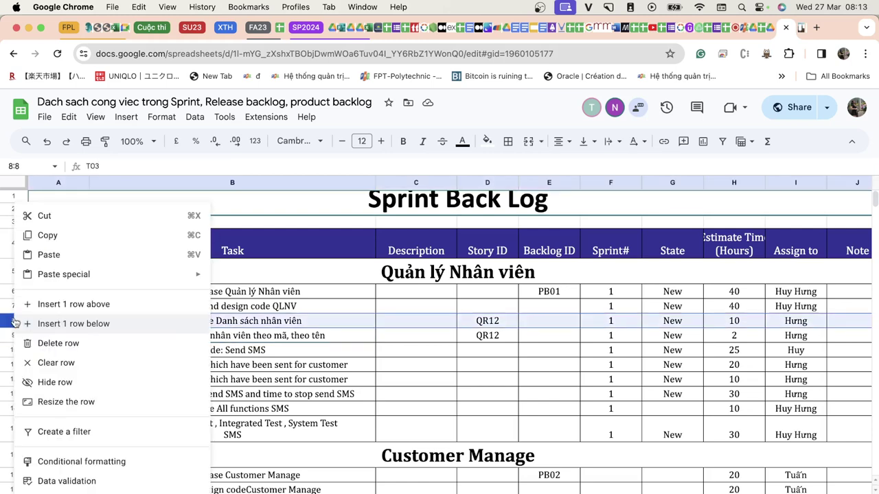
left_click(83, 305)
left_click(275, 389)
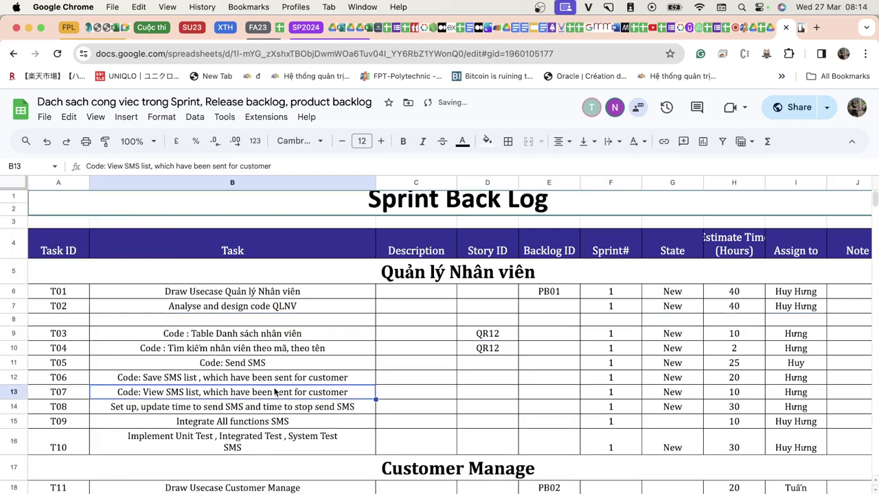
Step: Renumber the Quản lý Nhân viên task IDs by extending the T01–T02 series down to the section's last row
left_click(68, 317)
left_click(72, 294)
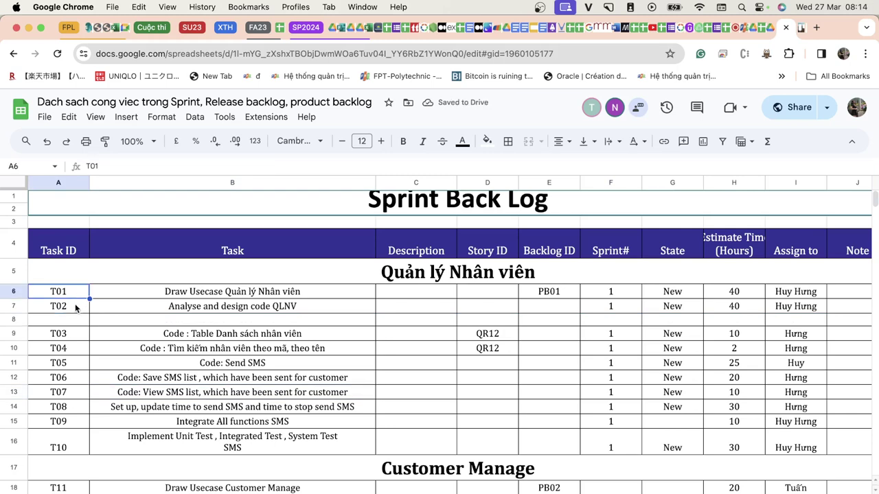
left_click(75, 306, "shift")
left_click_drag(89, 313, 79, 451)
left_click(64, 321)
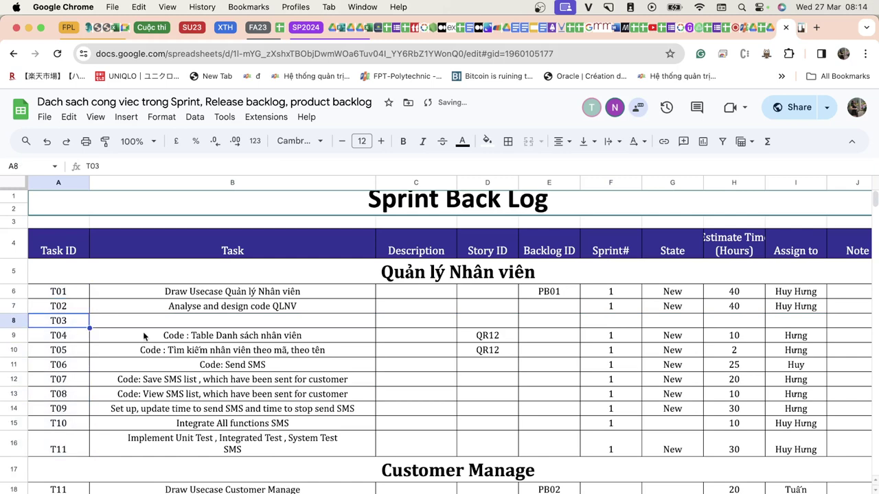
Step: Copy the task text "Code : Table Danh sách nhân viên" from T04 into the empty T03 row
left_click(176, 321)
left_click(212, 337)
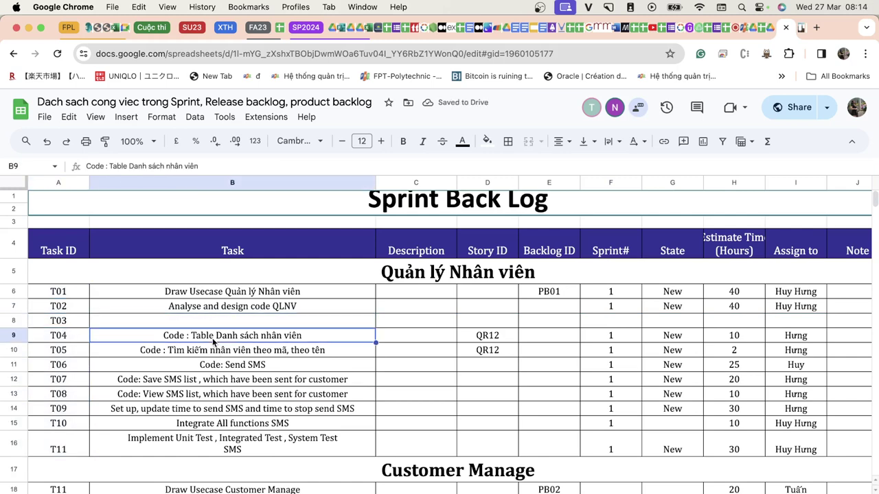
key("super+c")
key("Up")
key("super+v")
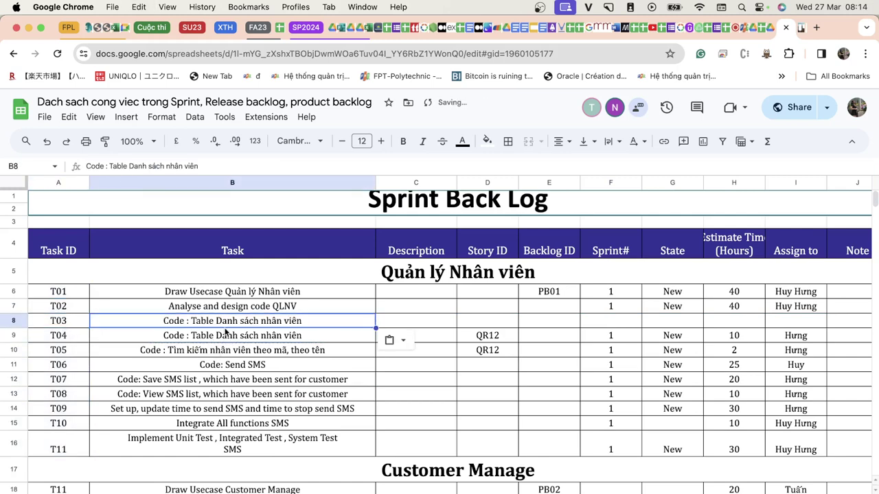
Step: Rewrite the T03 task as "Code : Tạo Table cho chức năng QLNV"
double_click(307, 324)
key("BackSpace")
key("BackSpace")
key("BackSpace")
key("BackSpace")
key("BackSpace")
key("BackSpace")
key("BackSpace")
key("BackSpace")
key("BackSpace")
key("BackSpace")
key("BackSpace")
key("BackSpace")
key("BackSpace")
key("BackSpace")
key("BackSpace")
key("BackSpace")
key("BackSpace")
key("BackSpace")
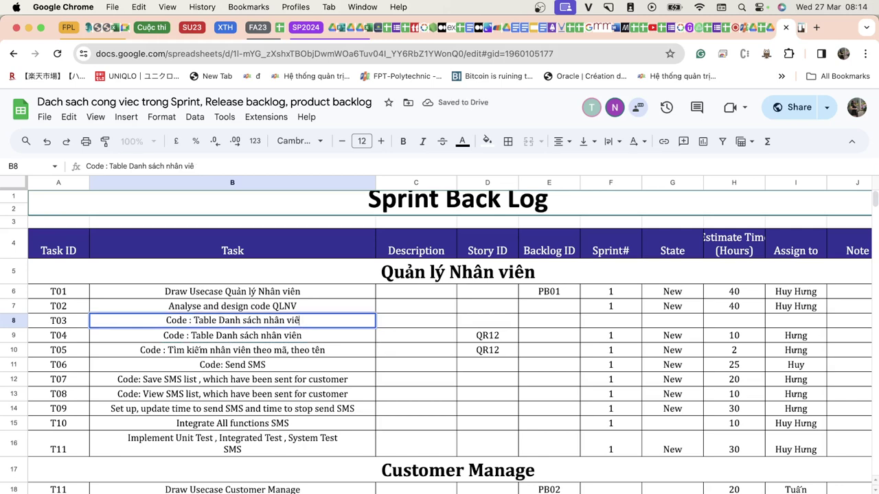
key("BackSpace")
key("BackSpace")
key("BackSpace")
key("BackSpace")
key("BackSpace")
key("BackSpace")
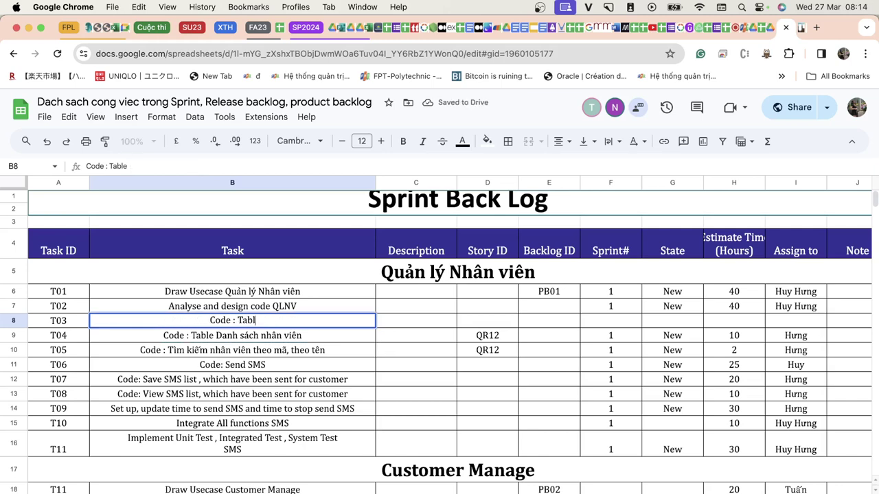
type("ạo Ta")
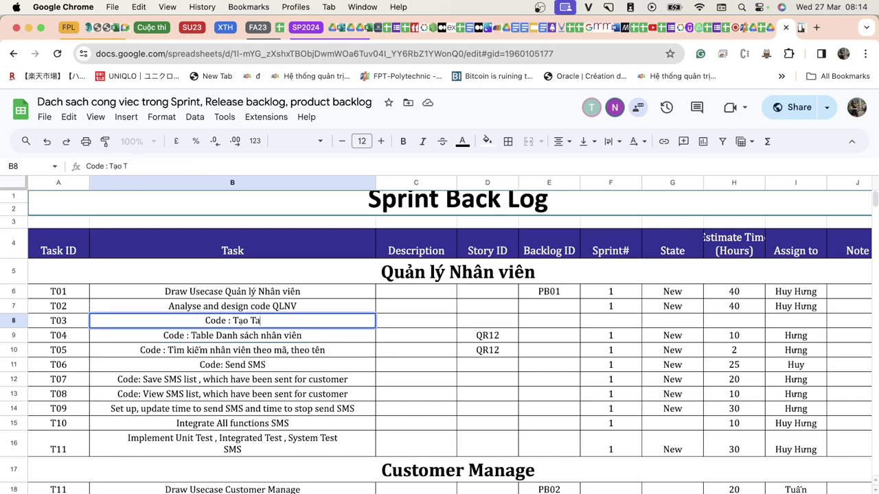
type("ble")
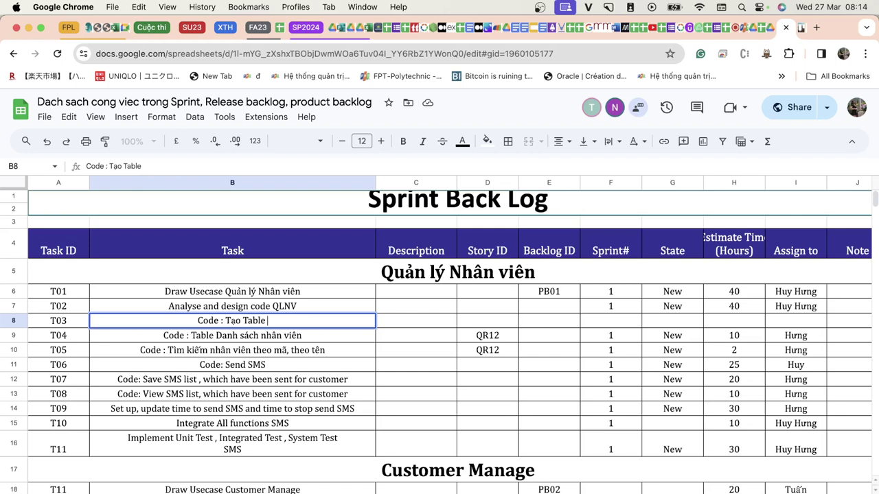
type(" cho chức năn")
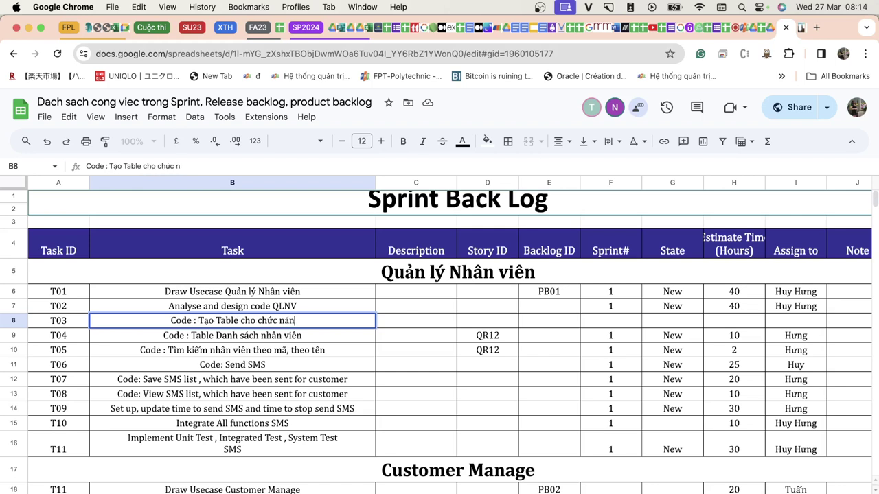
type("g QLNV")
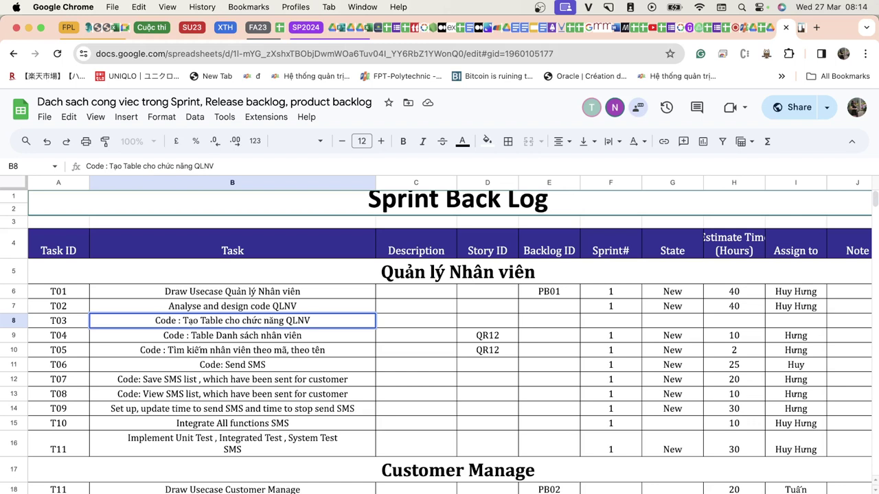
Step: Enter the T03 task text and set its sprint number to 1
key("Tab")
key("Tab")
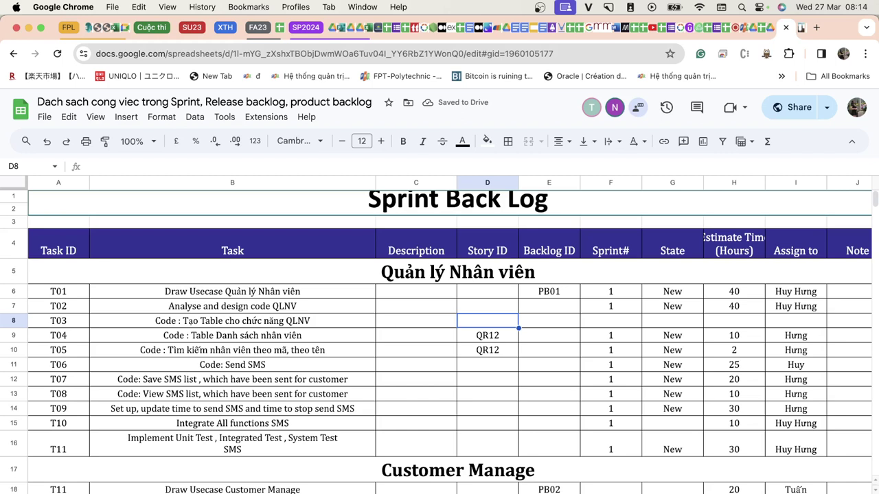
key("Tab")
key("Tab")
type("1")
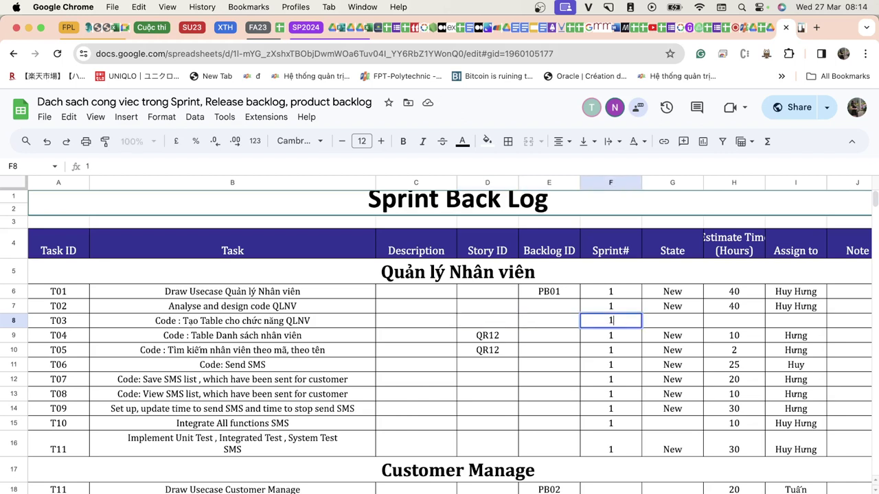
key("Tab")
key("shift+Tab")
key("shift+Tab")
key("shift+Tab")
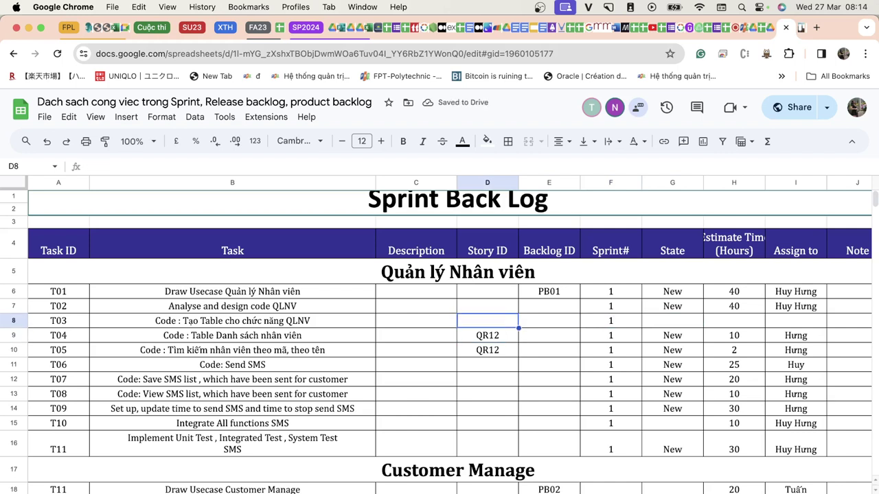
key("Up")
key("Up")
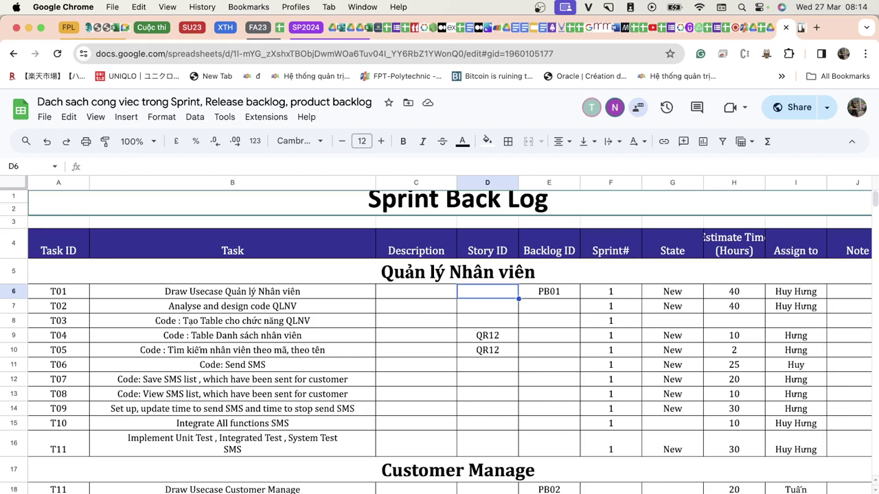
key("Down")
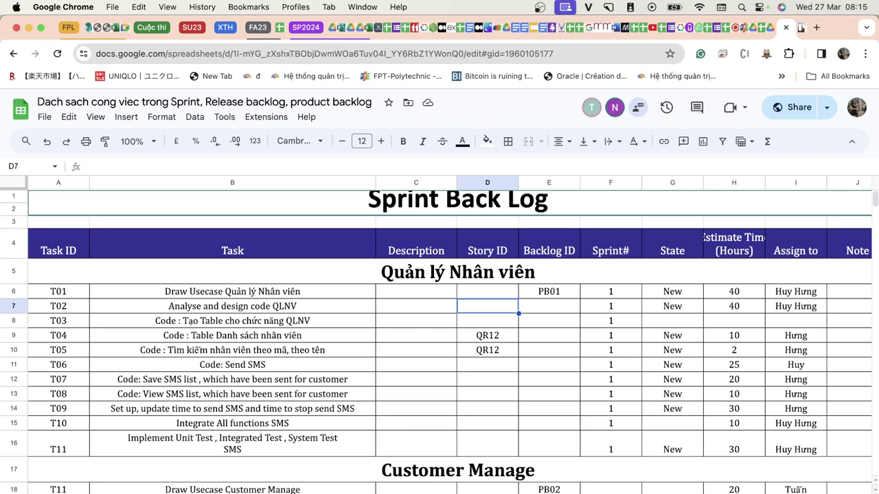
left_click(486, 320)
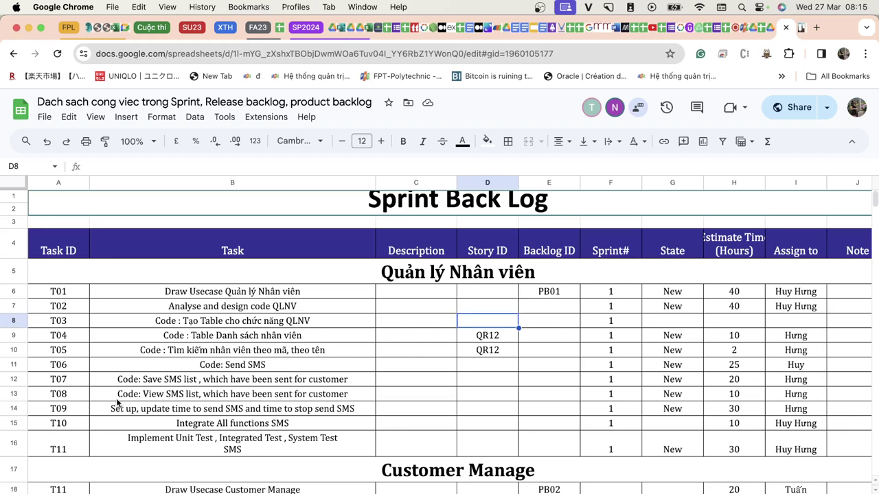
Step: Edit the T03 task text to read "Code : Tạo Tabble cho chức năng QLNV"
left_click(217, 322)
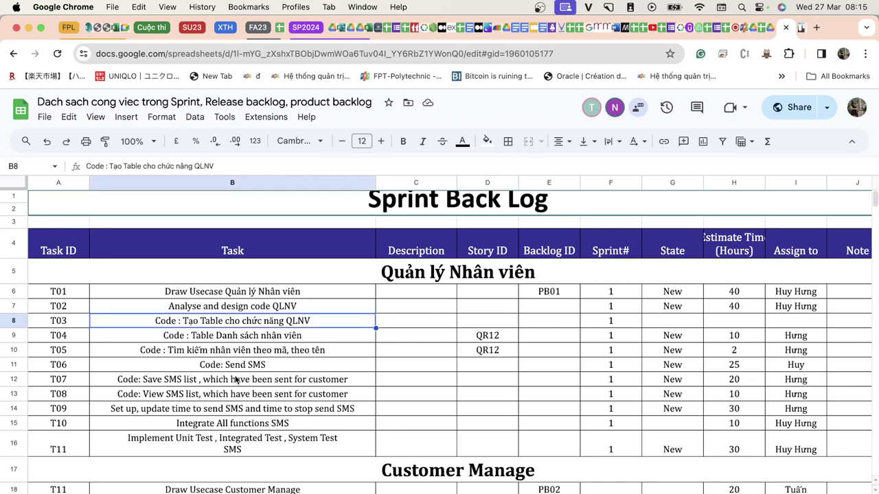
double_click(207, 326)
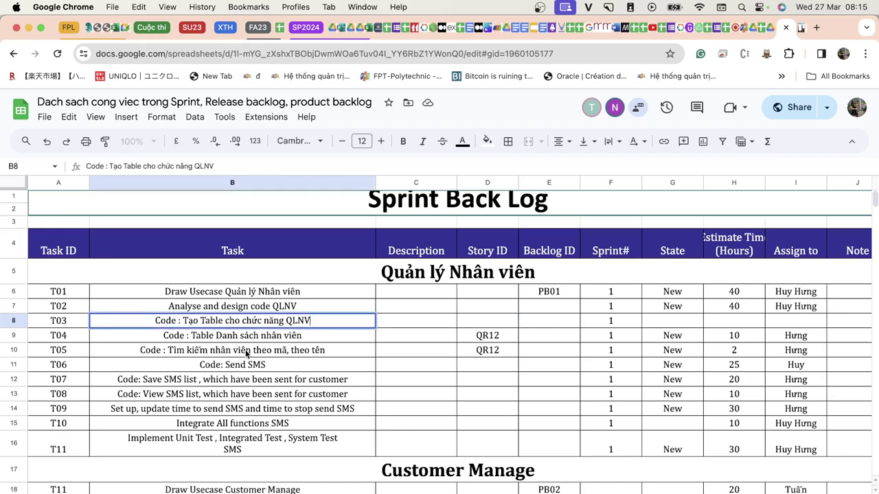
left_click(215, 321)
type("b")
key("Delete")
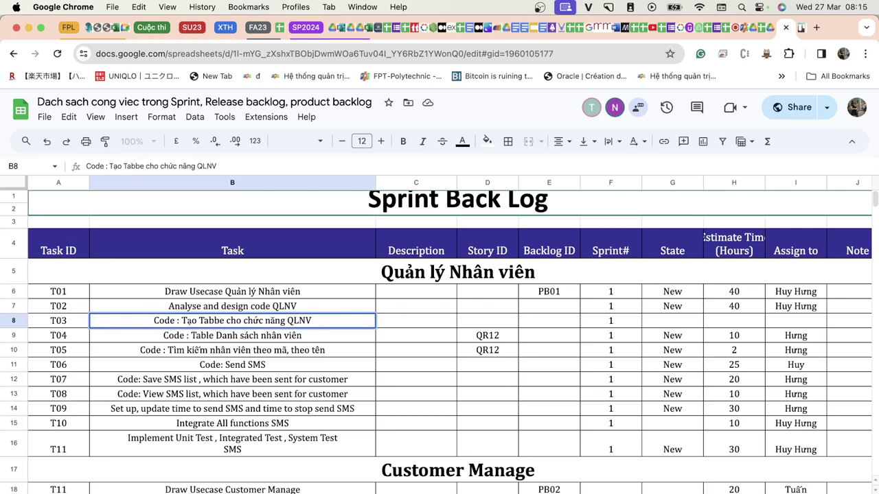
type("l")
key("Return")
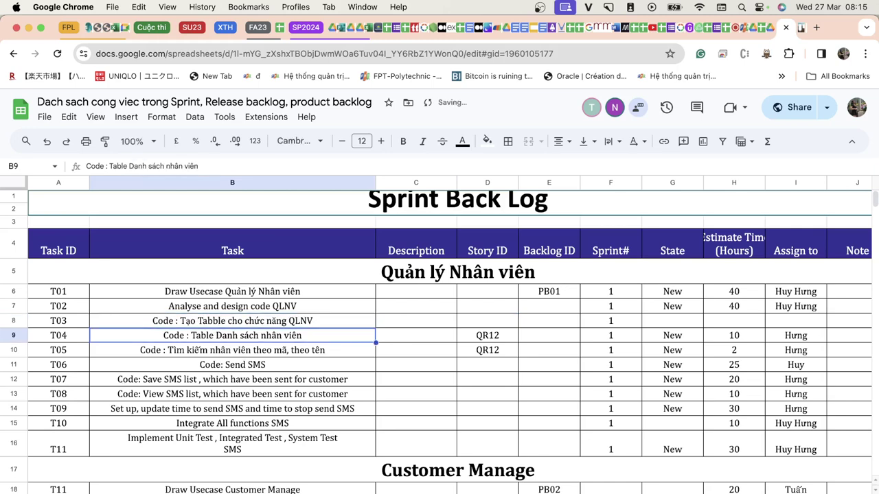
Step: Fill in the state of task T03 as New by copying it from task T02
key("Up")
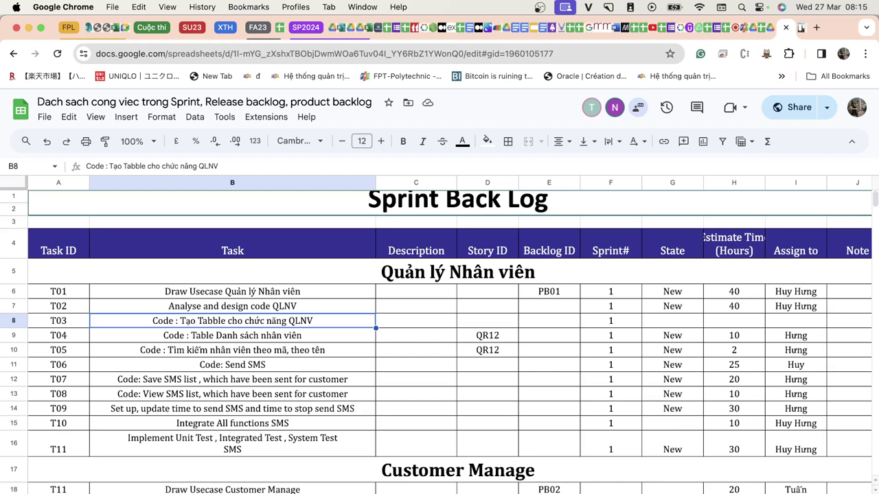
key("Right")
key("Right")
key("Right")
key("Right")
key("Right")
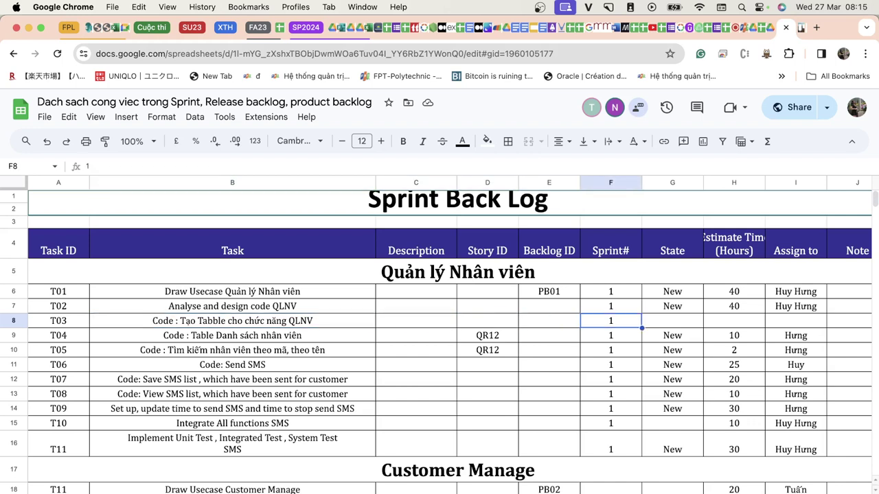
key("Up")
key("ctrl+c")
key("Down")
key("ctrl+v")
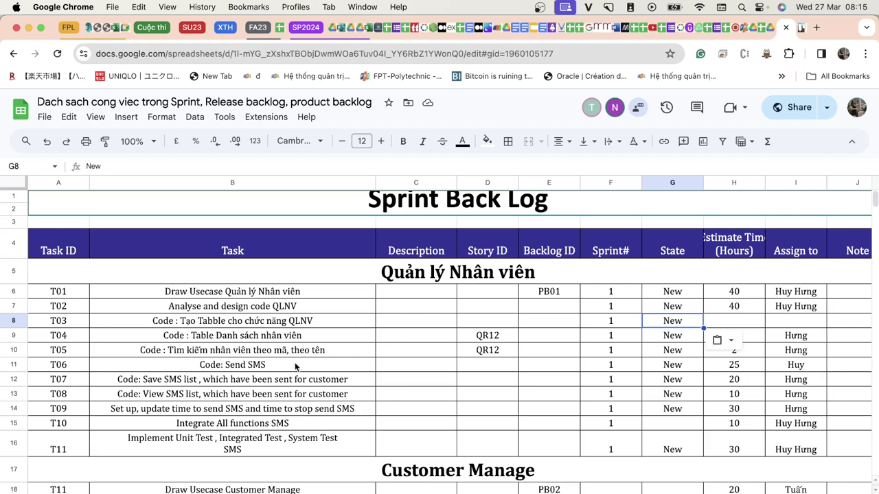
Step: Replace the T06 task text with a copy of T04's "Code : Table Danh sách nhân viên"
left_click(277, 351)
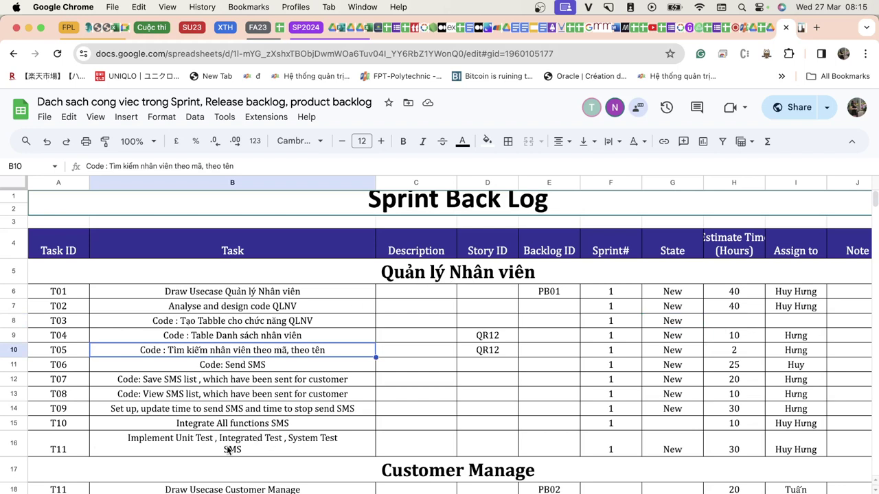
left_click(237, 336)
key("super+c")
left_click(220, 366)
key("super+v")
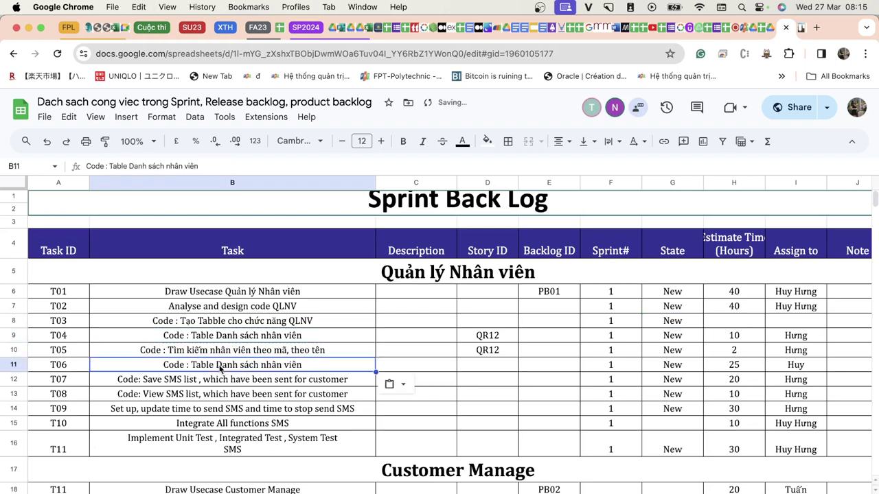
Step: Rewrite the T06 task text as "Code : Thêm mới Nhân viên"
double_click(194, 365)
left_click_drag(197, 365, 322, 364)
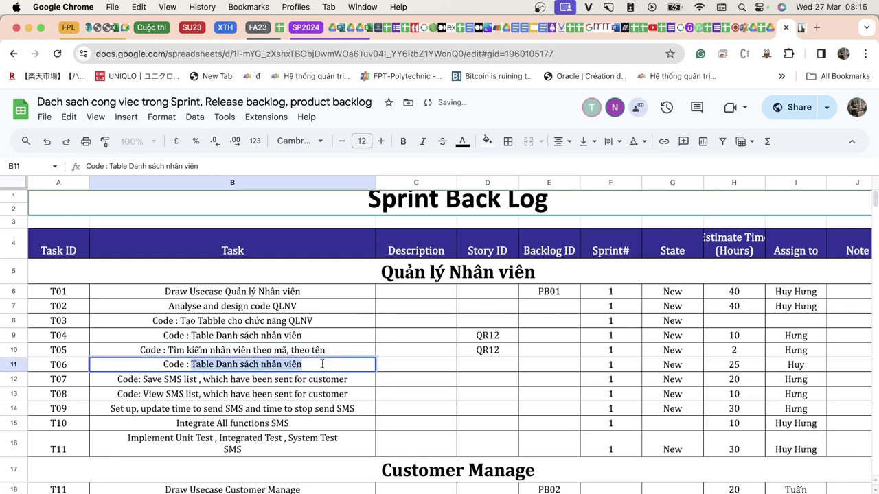
key("BackSpace")
type("hêm m")
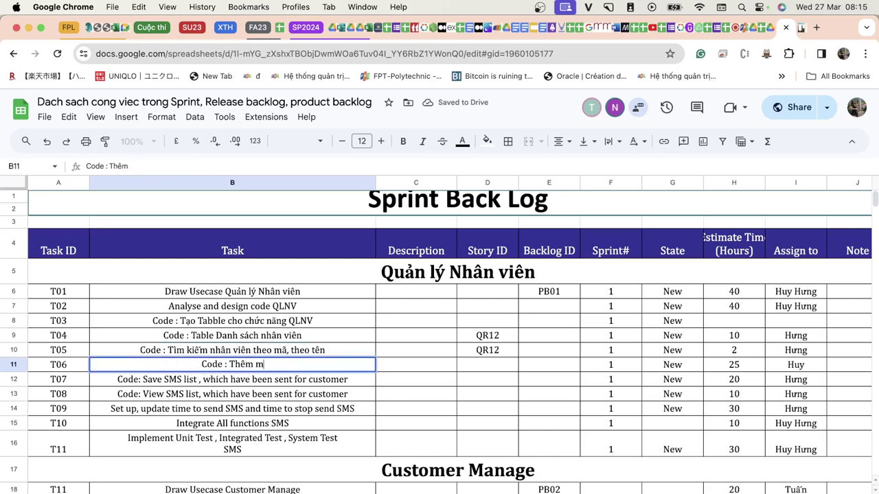
type("ới Nhân viên")
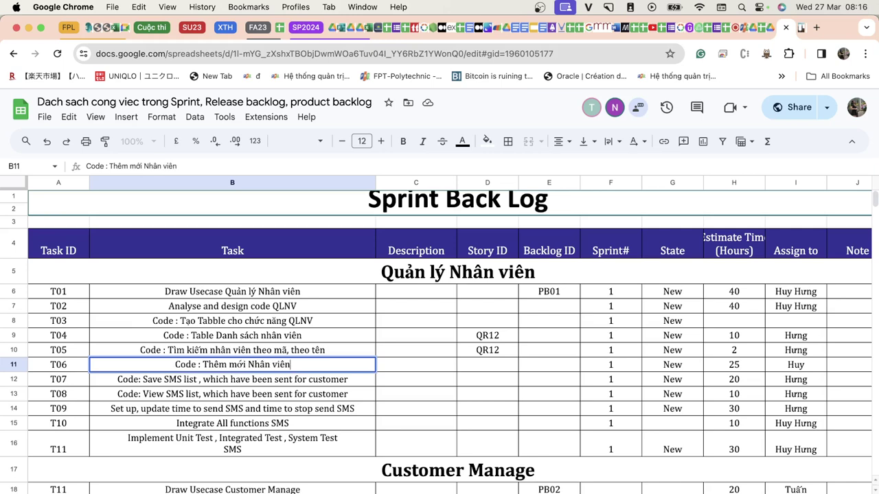
key("Return")
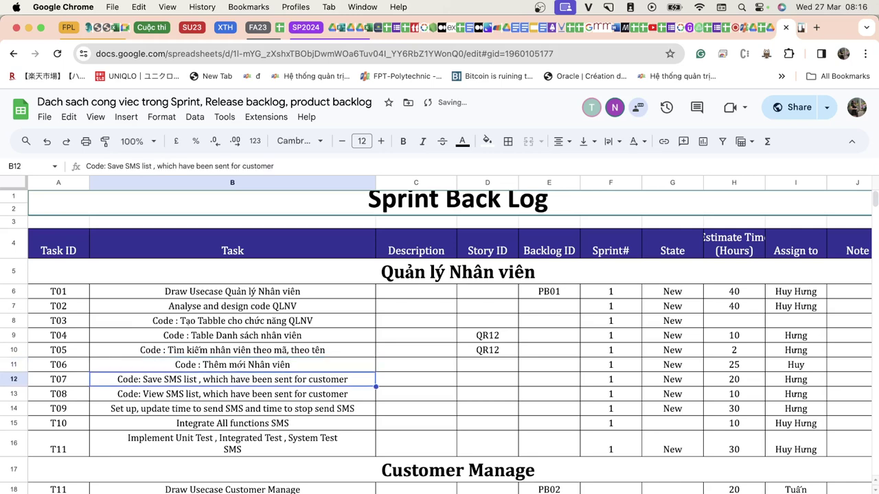
Step: Paste the copied story ID QR12 into the Story ID cell of task T06
key("Up")
key("Right")
key("Right")
key("Up")
key("Down")
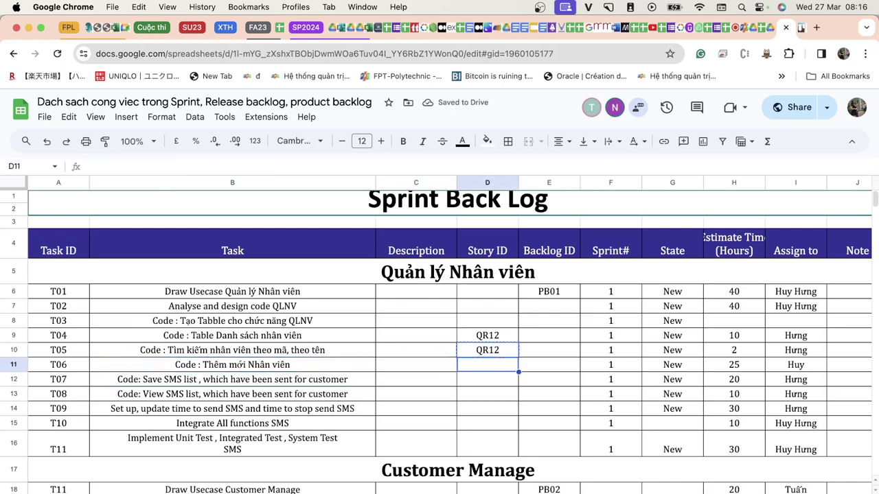
key("ctrl+v")
Step: Copy T06's task text, description and story ID over the matching cells of task T07
left_click(126, 364)
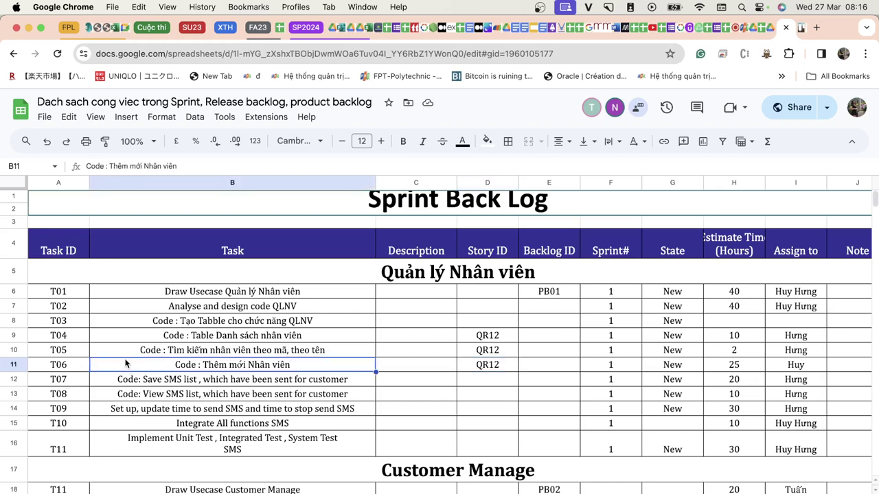
left_click(496, 364, "shift")
key("super+c")
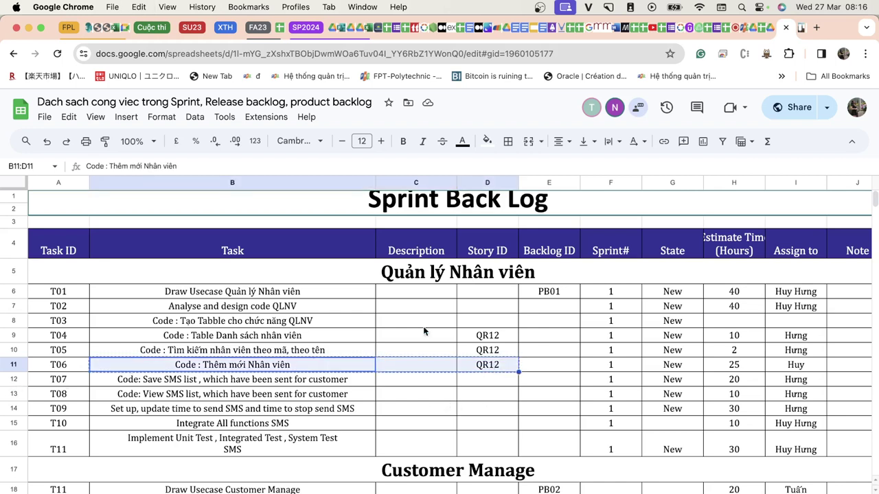
left_click(191, 382)
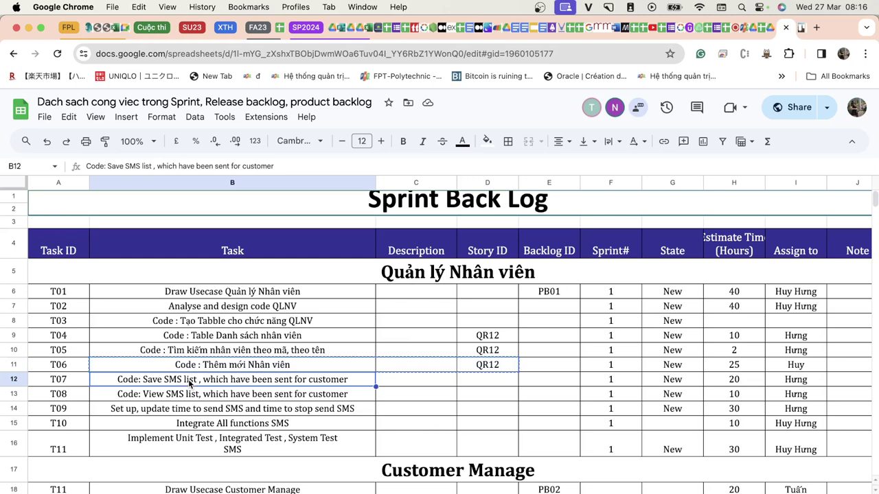
key("super+v")
Step: Change the T07 task text to "Code : Cập nhật Nhân viên"
left_click(253, 382)
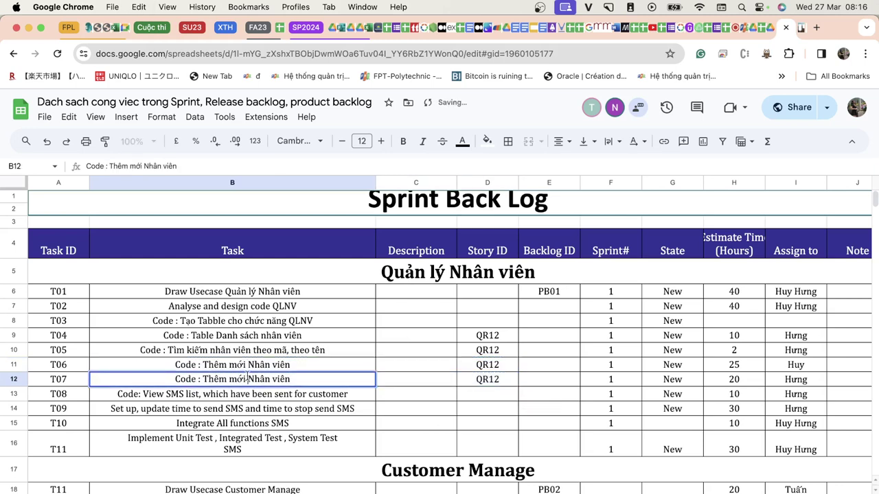
key("BackSpace")
key("BackSpace")
key("BackSpace")
key("BackSpace")
key("BackSpace")
key("BackSpace")
key("BackSpace")
key("BackSpace")
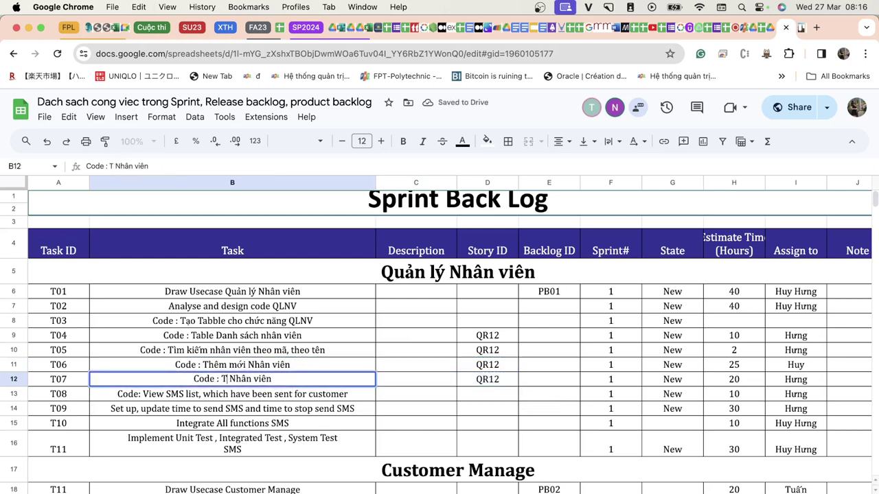
type("Cập nhật")
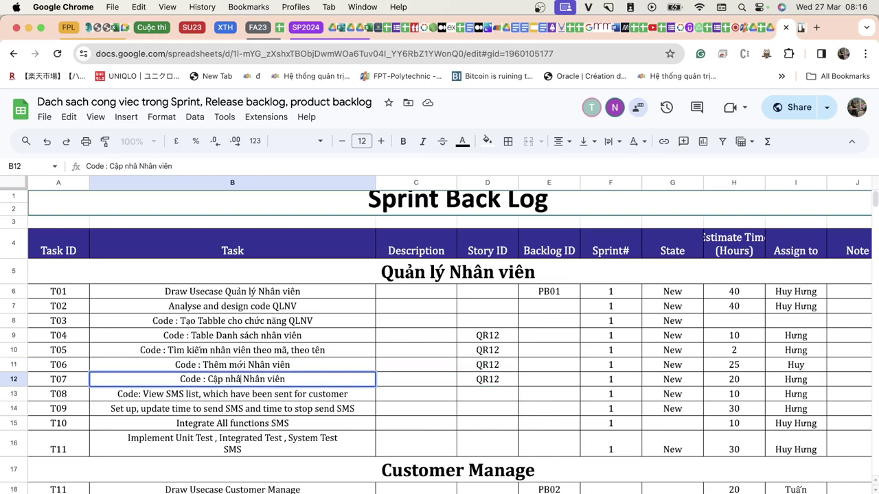
key("Return")
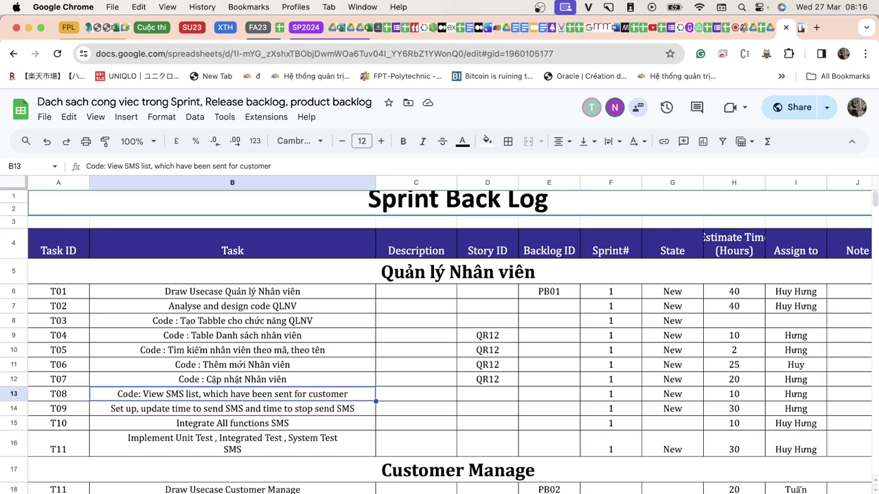
Step: Paste the copied "Code : Thêm mới Nhân viên" task and story ID QR12 into task T08's row
key("ctrl+v")
key("Right")
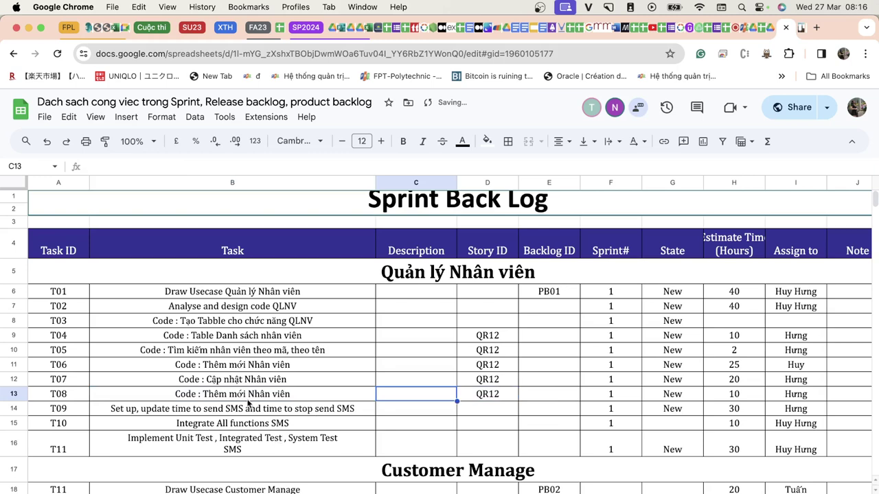
left_click(246, 396)
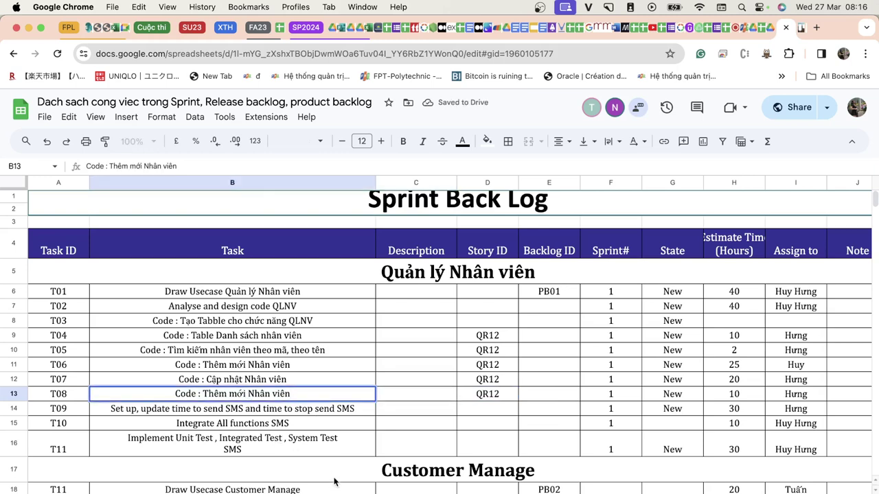
Step: Change the T08 task text to "Code : Disable Nhân viên"
double_click(245, 394)
key("BackSpace")
key("BackSpace")
key("BackSpace")
key("BackSpace")
key("BackSpace")
key("BackSpace")
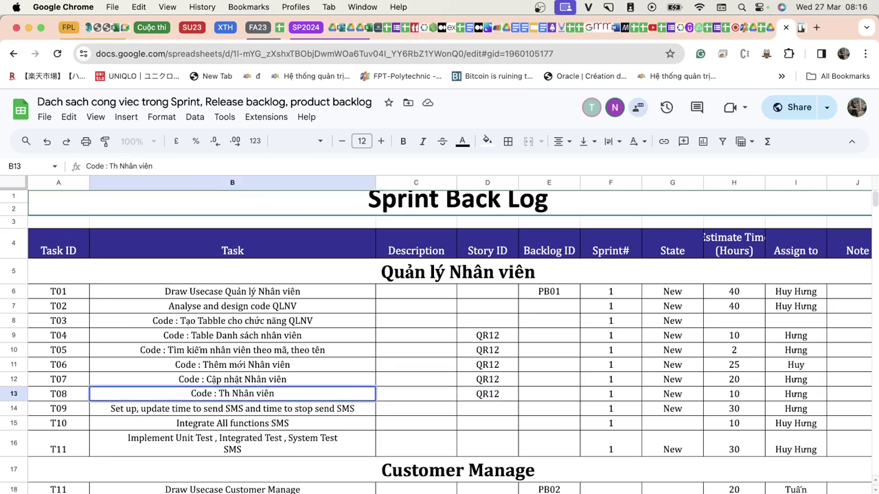
key("BackSpace")
key("BackSpace")
type("Disable")
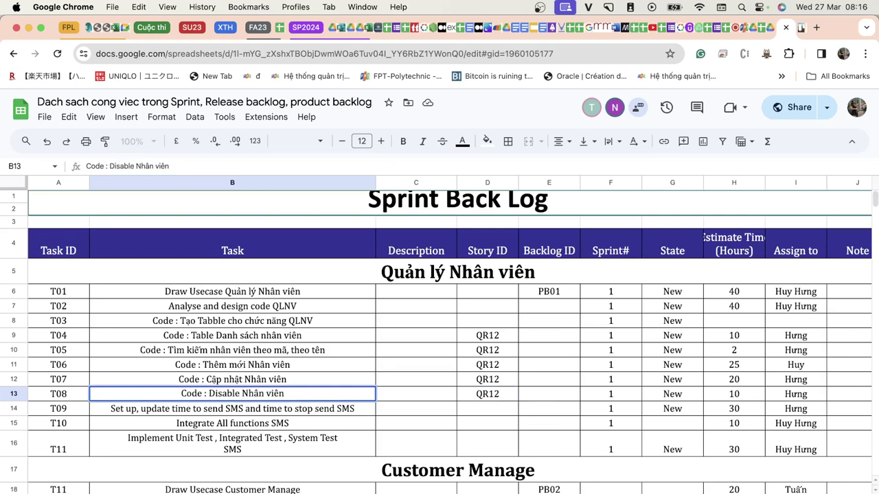
key("Return")
left_click(232, 394)
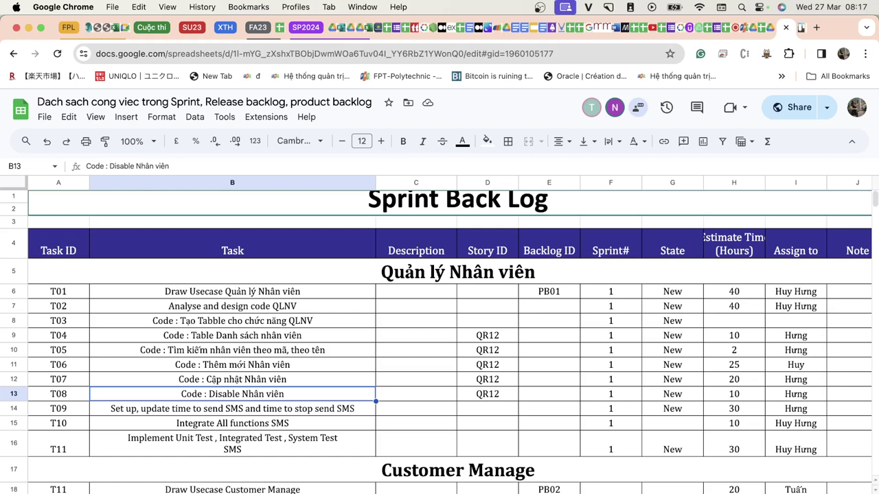
Step: Delete the whole row of task T09 about setting up and updating the SMS sending and stopping times
left_click(239, 409)
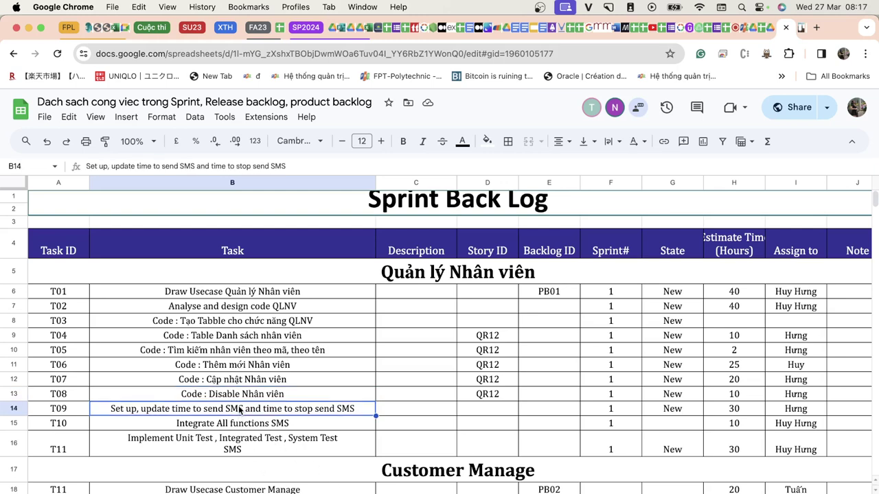
left_click(12, 407)
right_click(12, 407)
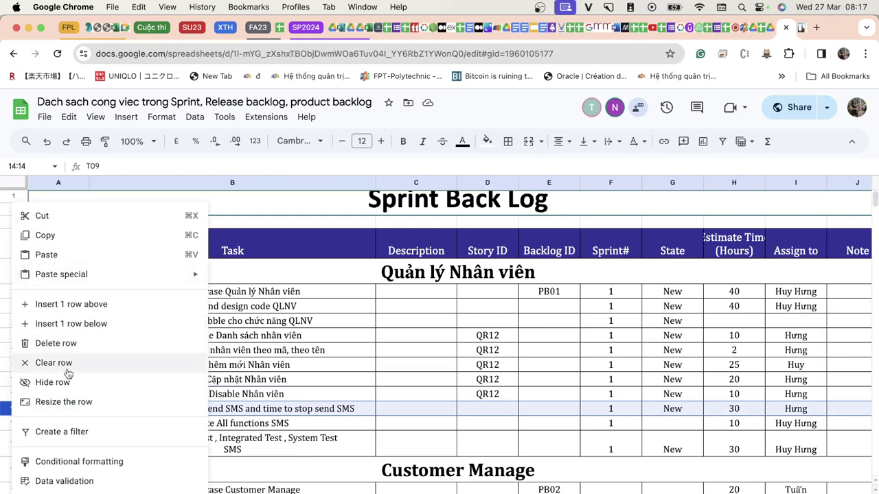
left_click(79, 342)
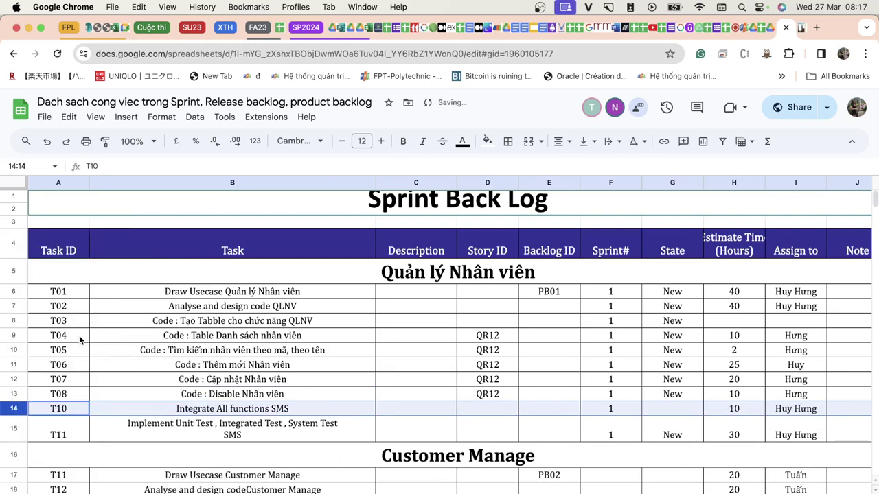
left_click(263, 369)
left_click(810, 293)
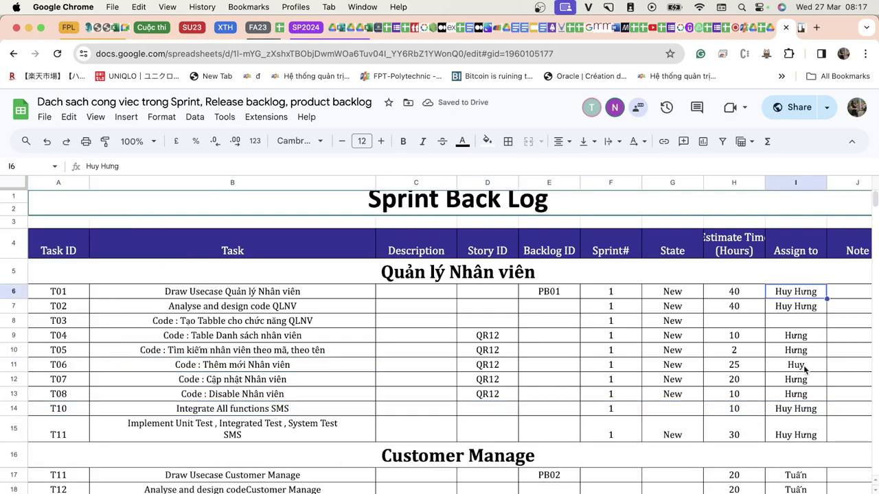
left_click(802, 440, "shift")
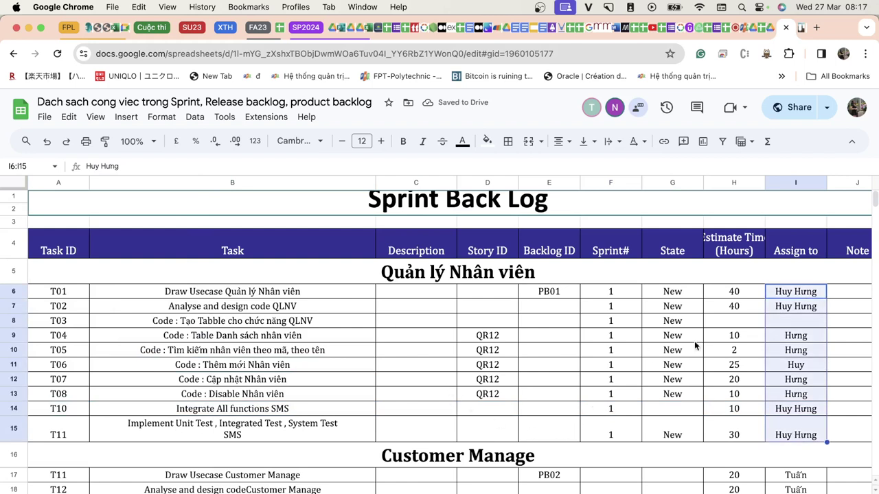
left_click(737, 297)
left_click(728, 355)
left_click(271, 369)
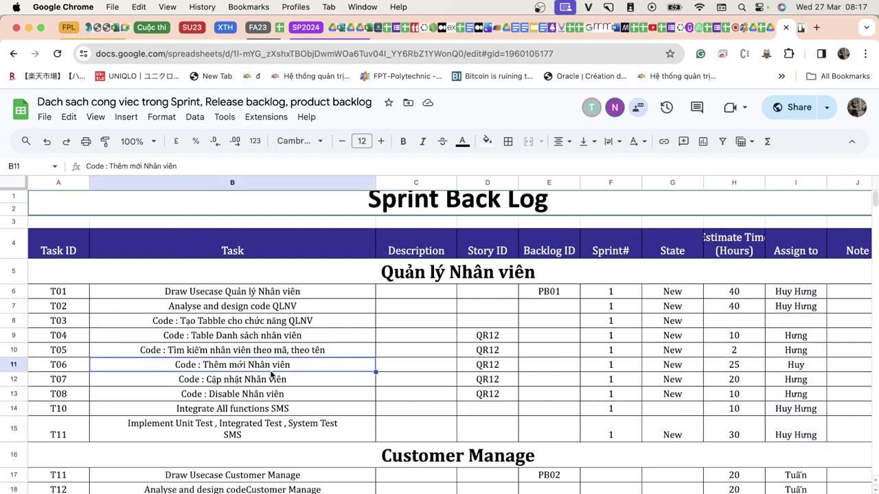
Step: Renumber the task IDs of the Quản lý Nhân viên section consecutively from T01 to T10 by filling the series down
left_click(66, 295)
left_click_drag(67, 297, 93, 439)
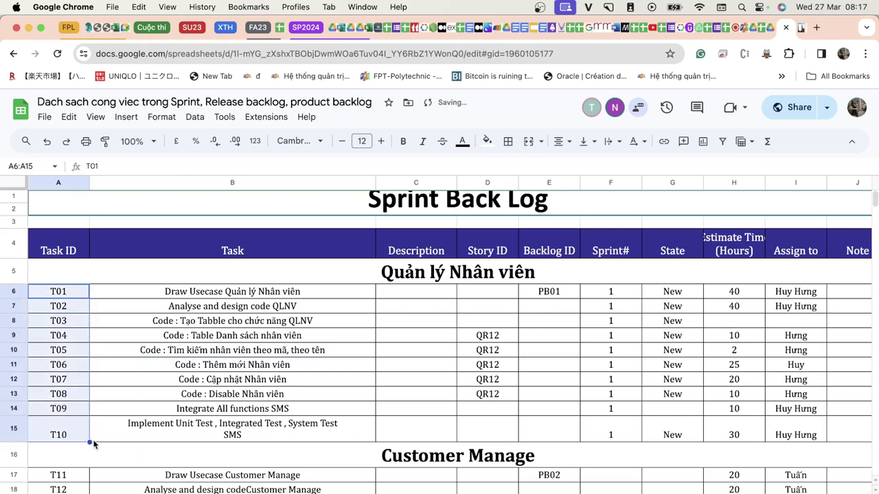
left_click(62, 384)
left_click_drag(62, 410, 225, 436)
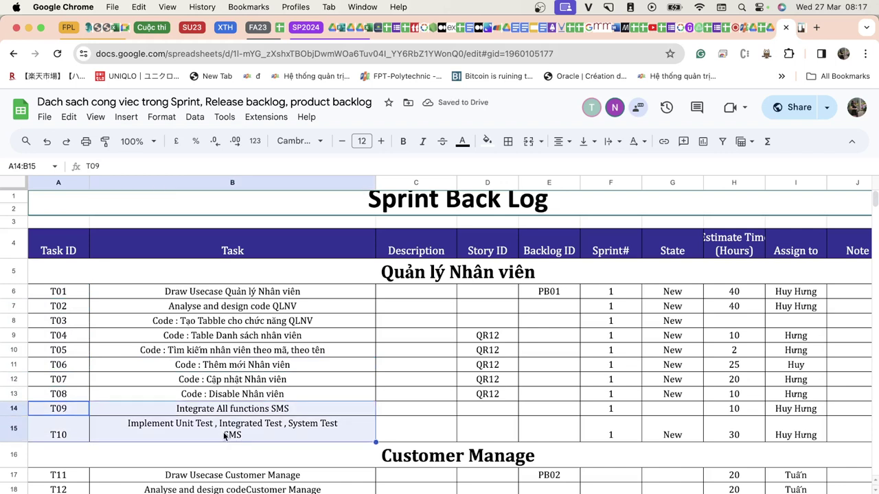
left_click(243, 434)
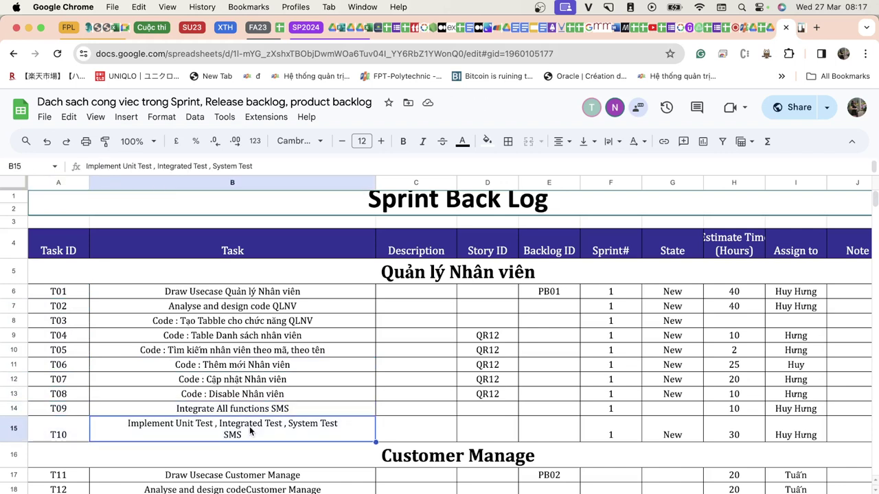
Step: Change the T09 task text to "Integrate All functions Nhân viên"
left_click(309, 405)
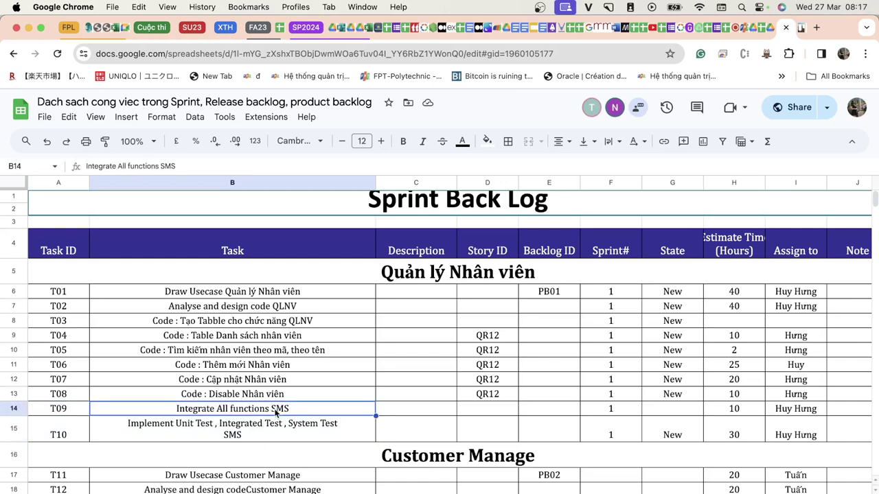
double_click(300, 409)
key("BackSpace")
key("BackSpace")
key("BackSpace")
type("N")
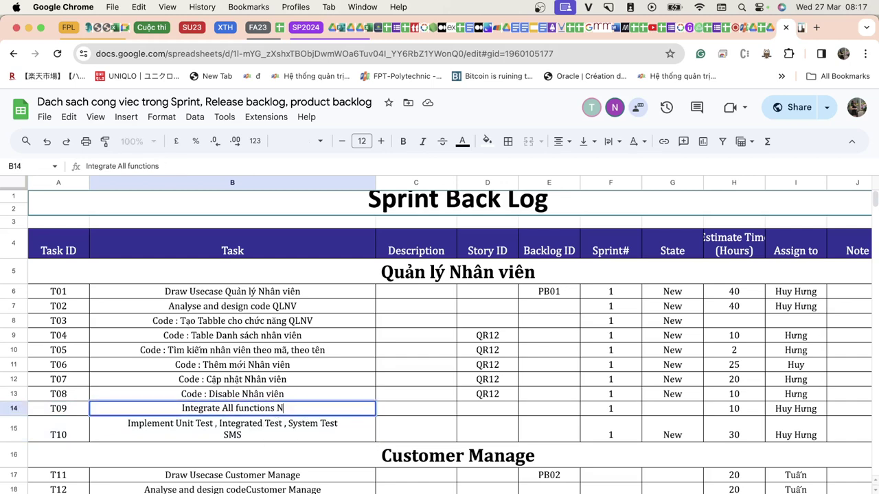
type("hân viên")
key("Return")
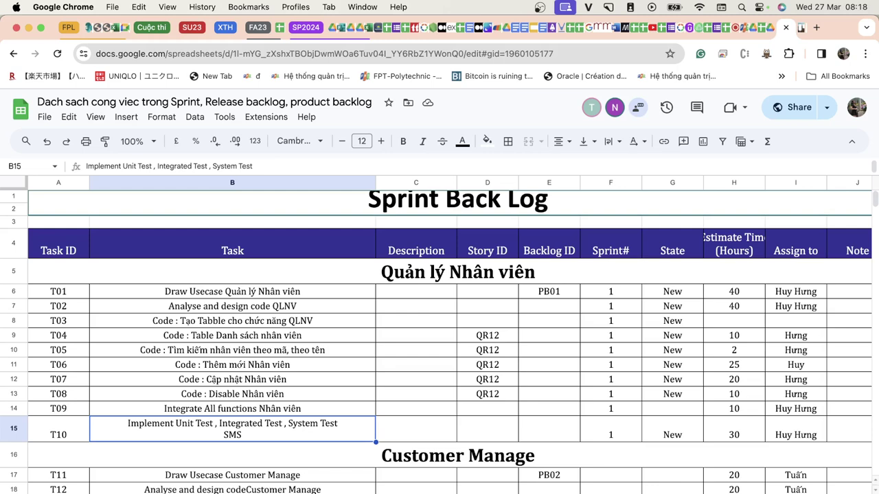
Step: Review the task texts of the Quản lý Nhân viên section from T01 through T10
key("Up")
key("Up")
key("Up")
key("Up")
key("Up")
key("Up")
key("Up")
key("Up")
key("Up")
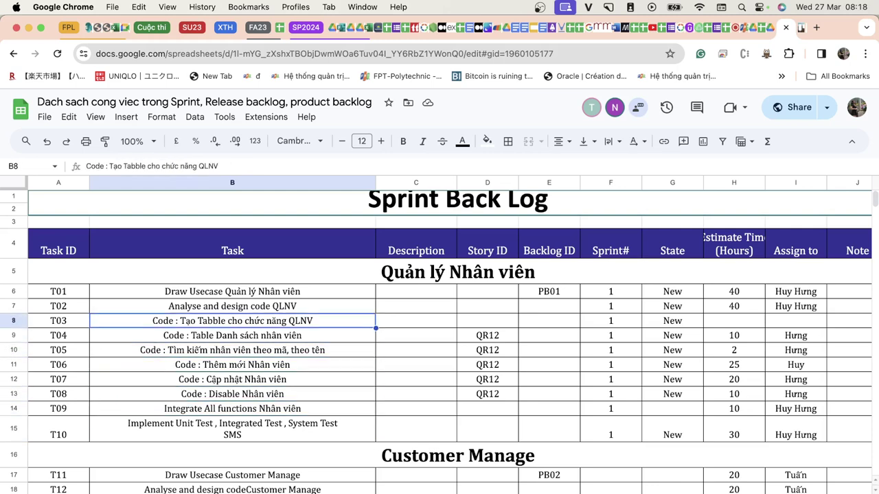
key("Down")
key("Down")
key("Down")
key("Down")
key("Down")
key("Down")
key("Down")
key("Down")
key("Down")
key("Down")
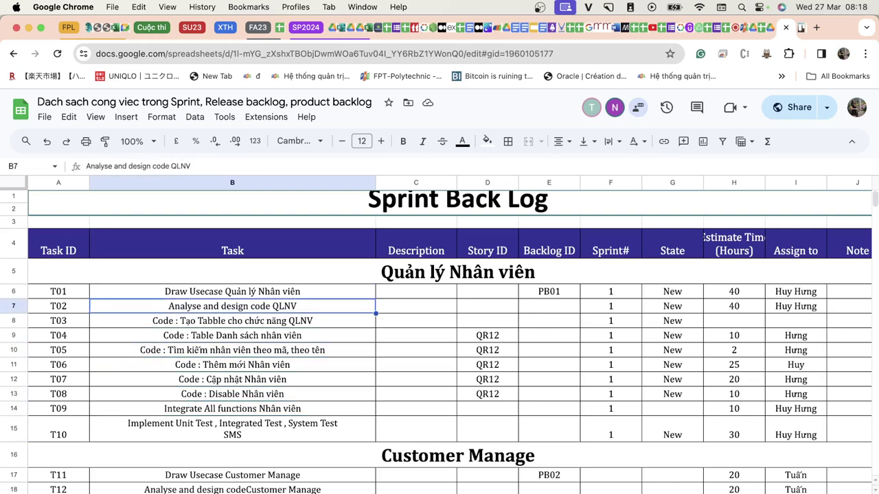
key("Up")
key("Up")
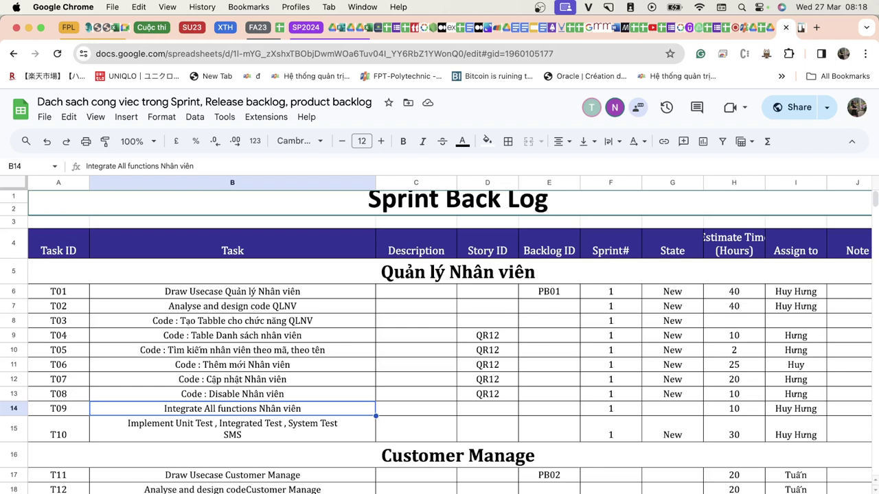
left_click(232, 429)
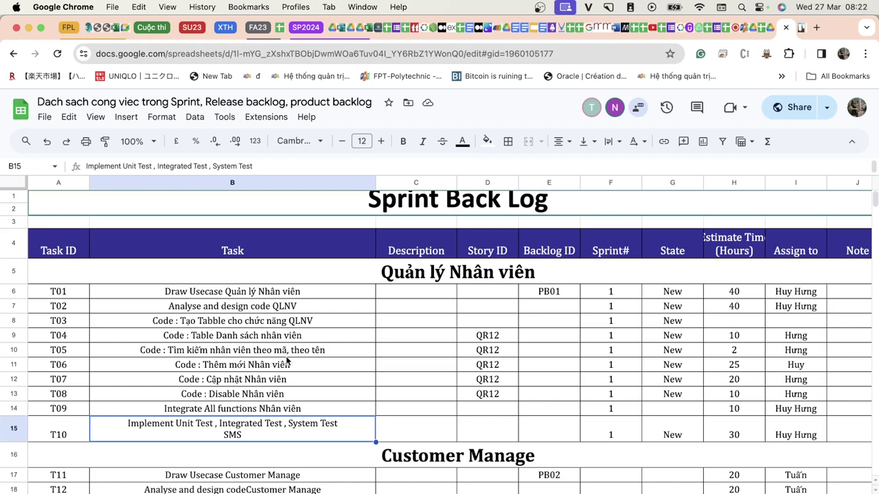
left_click_drag(241, 291, 305, 426)
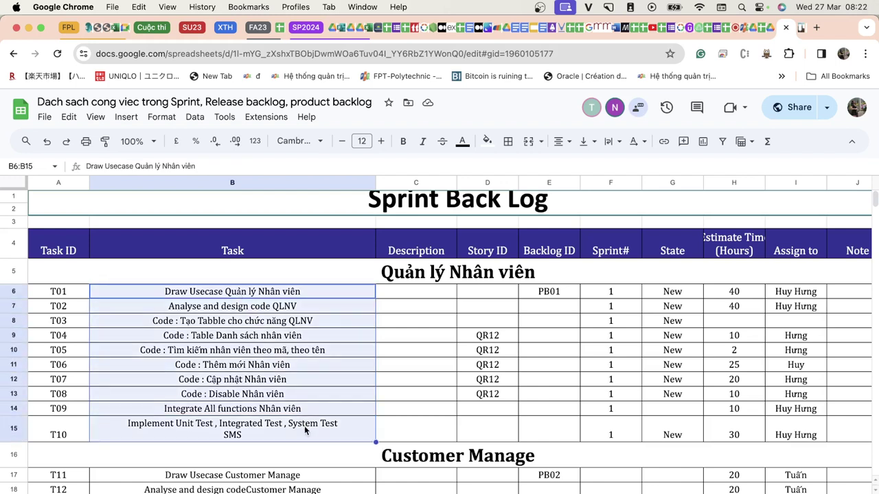
left_click(316, 410)
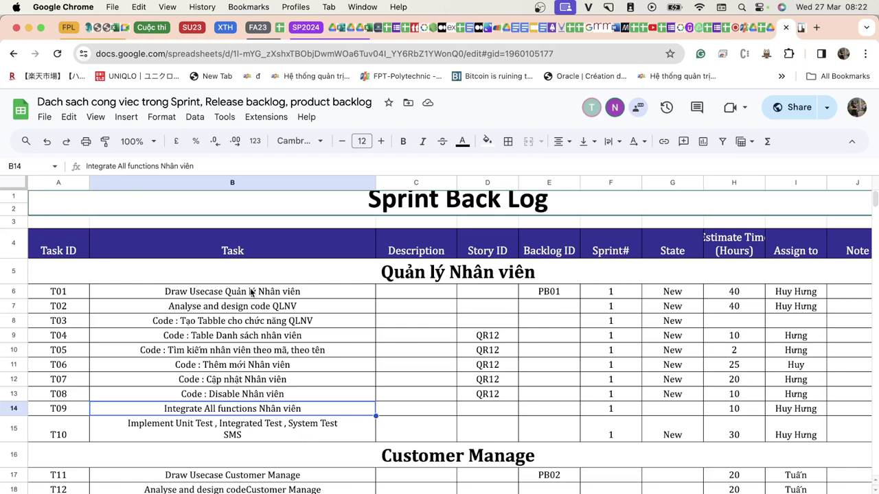
Step: Look over the Quản lý Nhân viên section heading and its drawing, design, coding and testing tasks
left_click(253, 292)
left_click(297, 435)
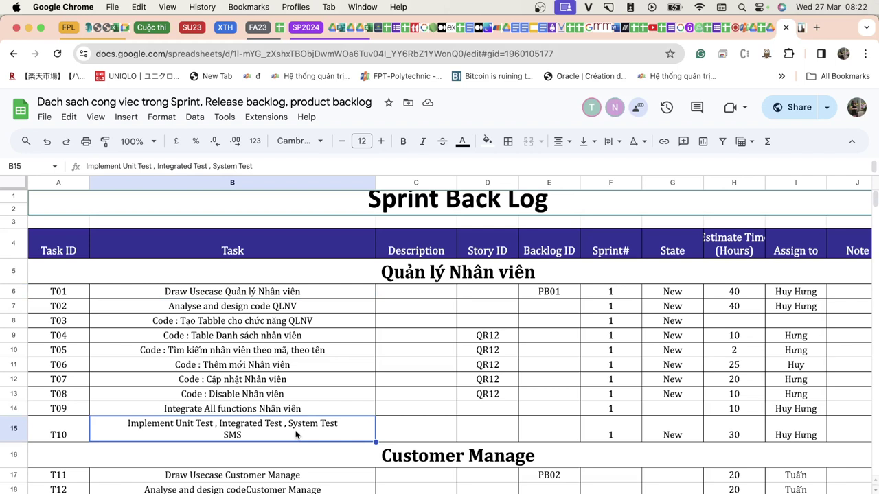
left_click(278, 292)
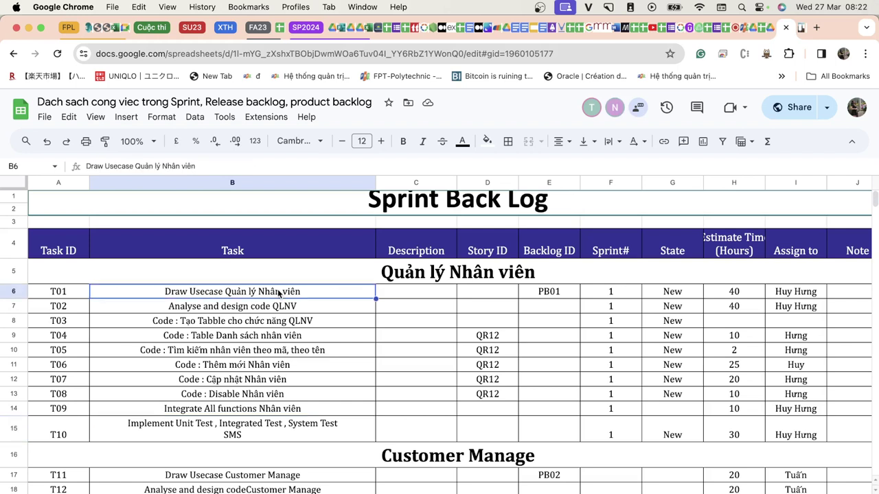
left_click(270, 352)
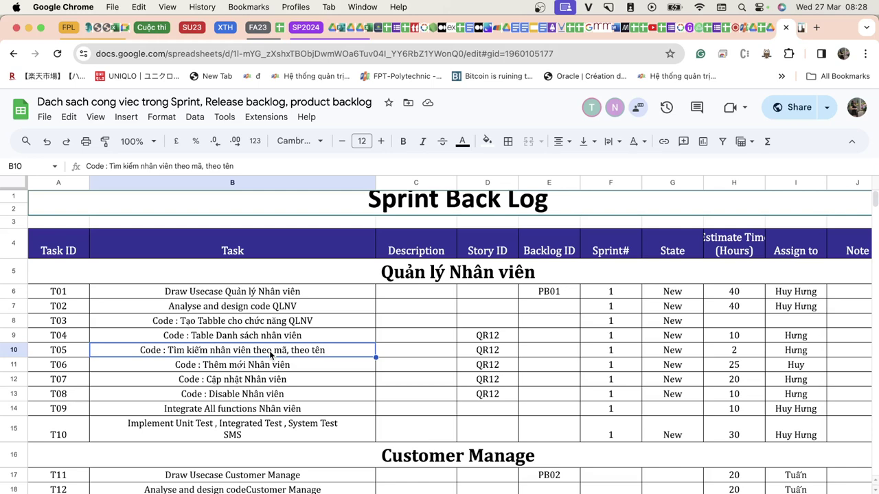
left_click(295, 370)
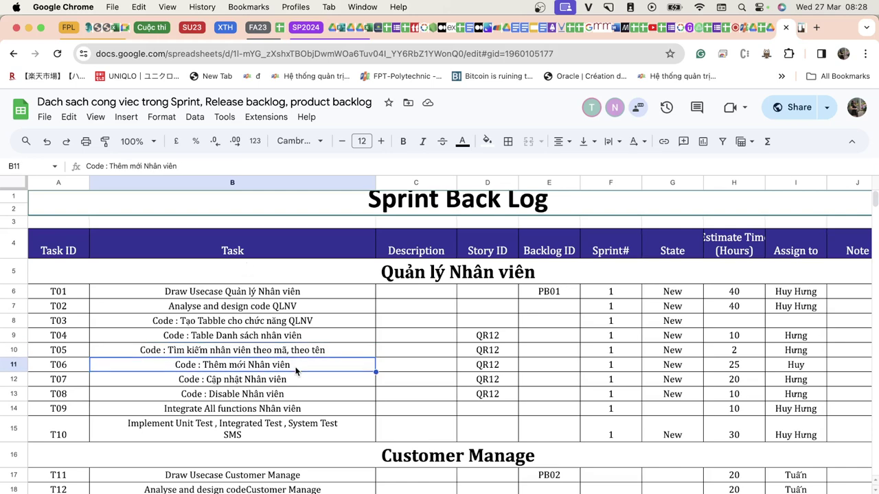
left_click(317, 296)
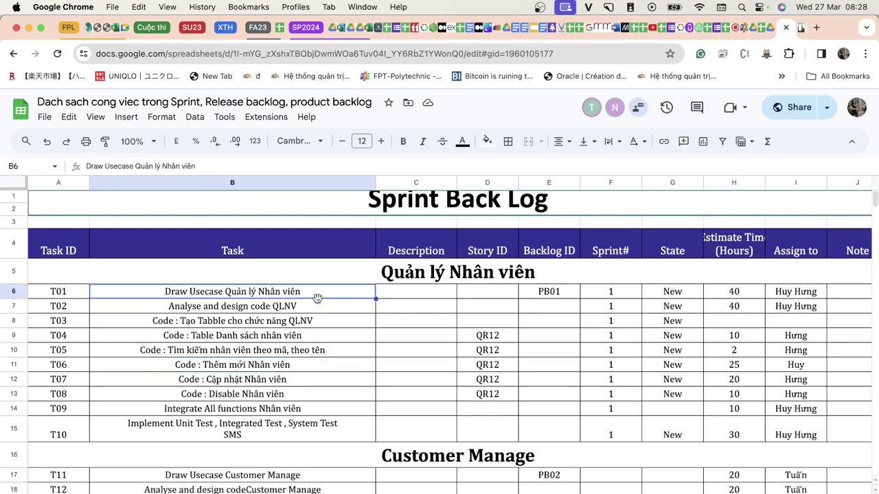
left_click(317, 310)
left_click(316, 341)
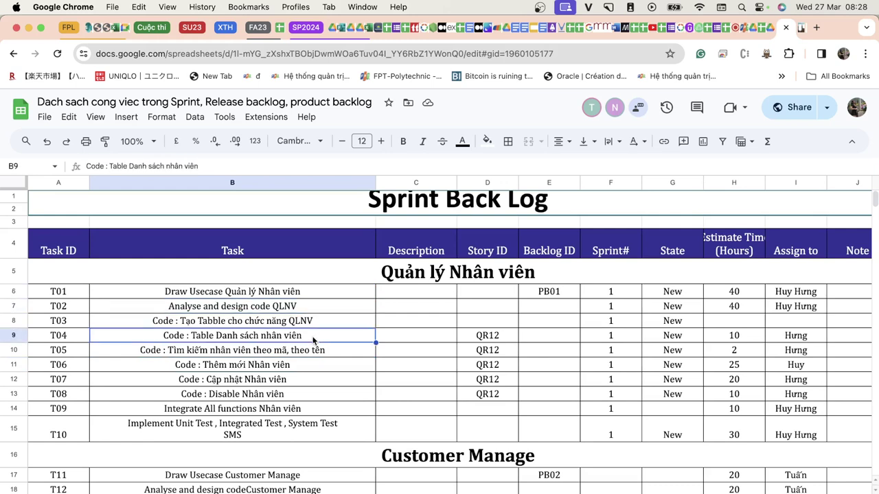
left_click(286, 381)
left_click(435, 276)
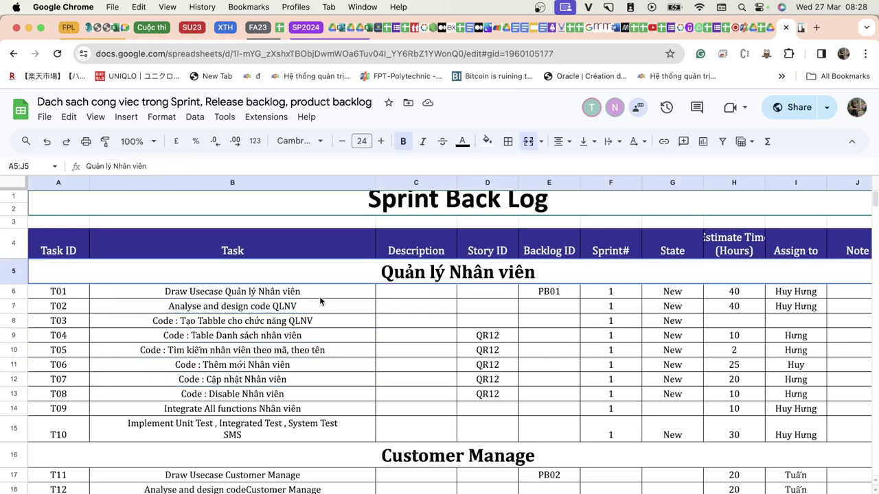
left_click(313, 306)
left_click(425, 283)
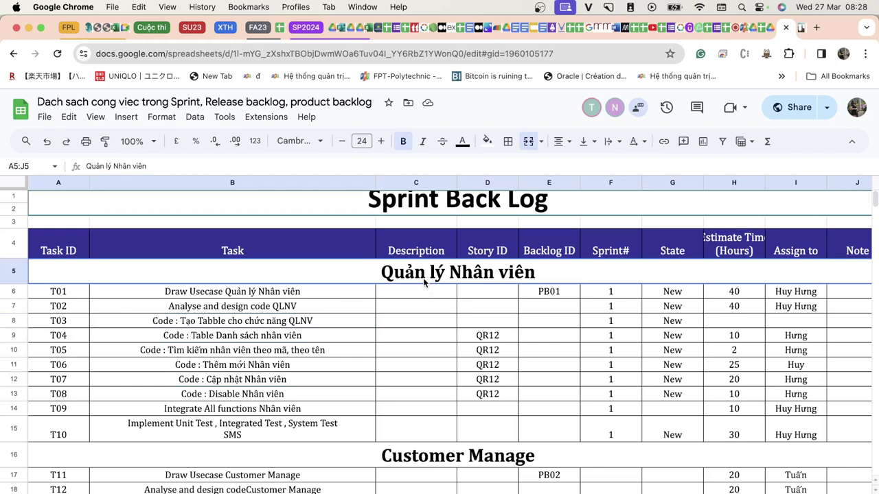
left_click(316, 332)
left_click(279, 294)
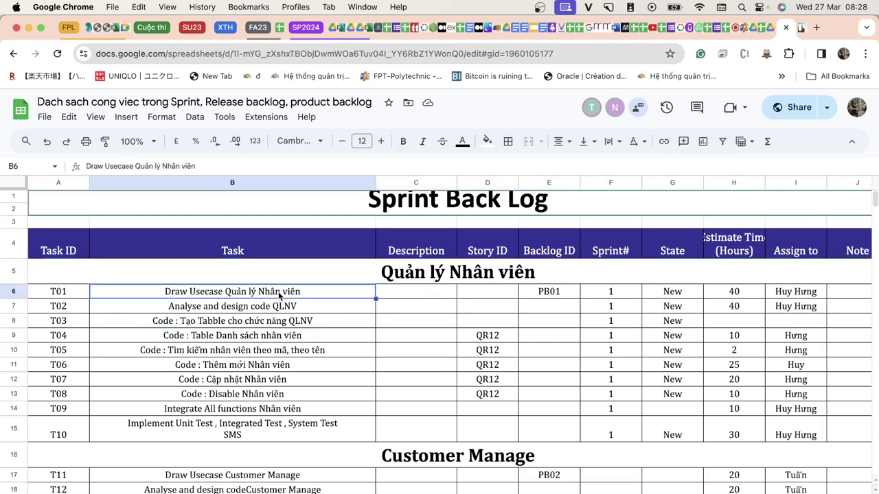
left_click(280, 306)
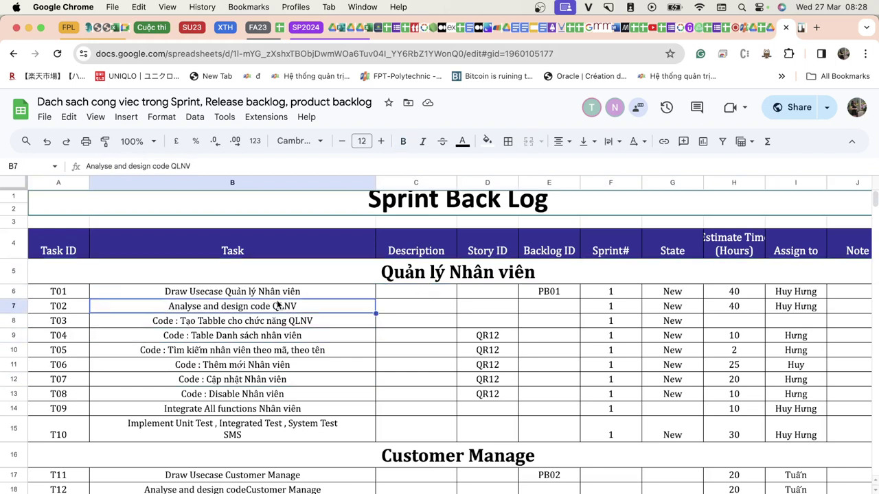
left_click(282, 294)
left_click(282, 308)
key("Right")
key("Right")
key("Right")
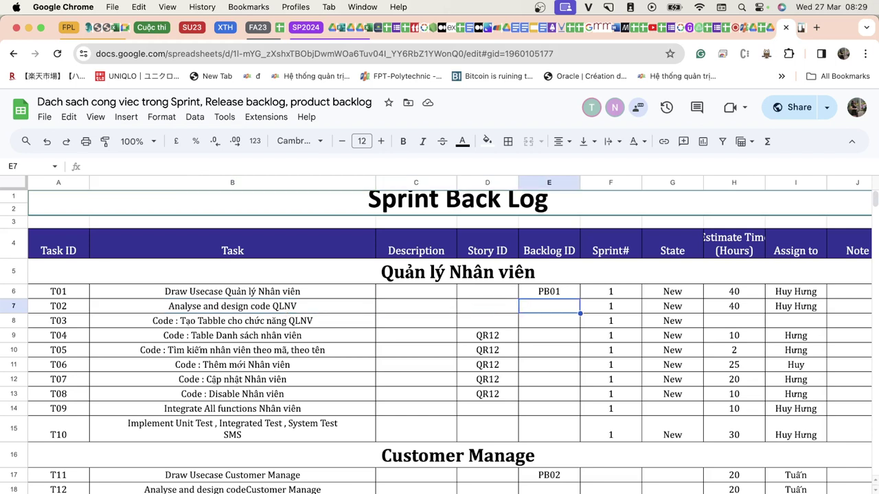
key("Right")
key("Right")
key("Right")
key("Up")
key("shift+Down")
key("shift+Down")
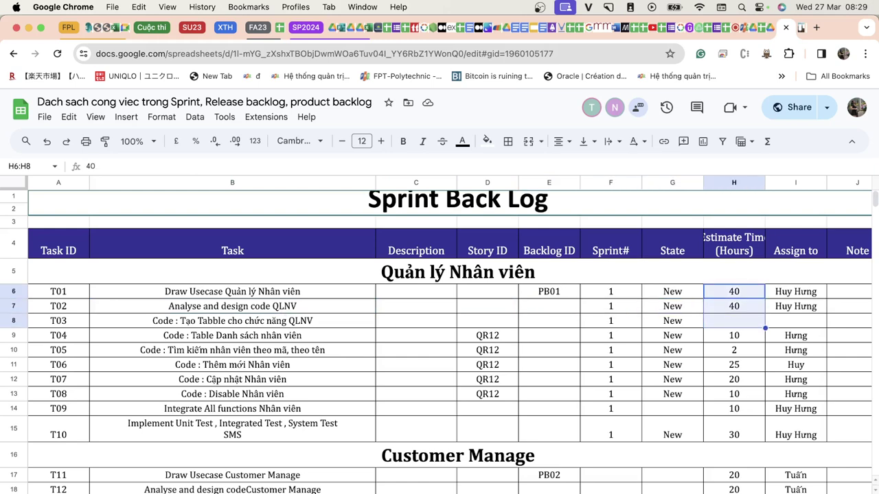
key("shift+Down")
key("shift+Down")
key("shift+Down")
key("shift+Down")
key("shift+Down")
key("shift+Down")
key("shift+Down")
key("super+a")
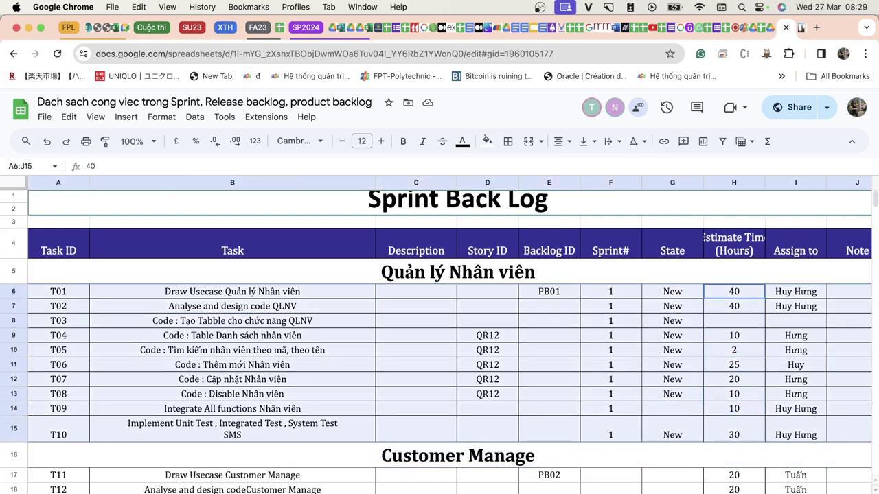
key("Right")
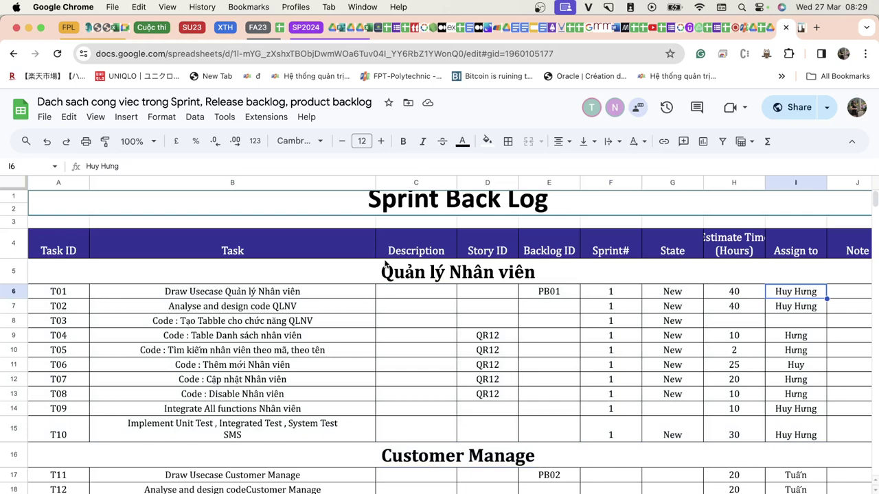
Step: Fit the Estimate Time (Hours) column's width to its content and clear the hour estimates of tasks T01 to T10
left_click(737, 245)
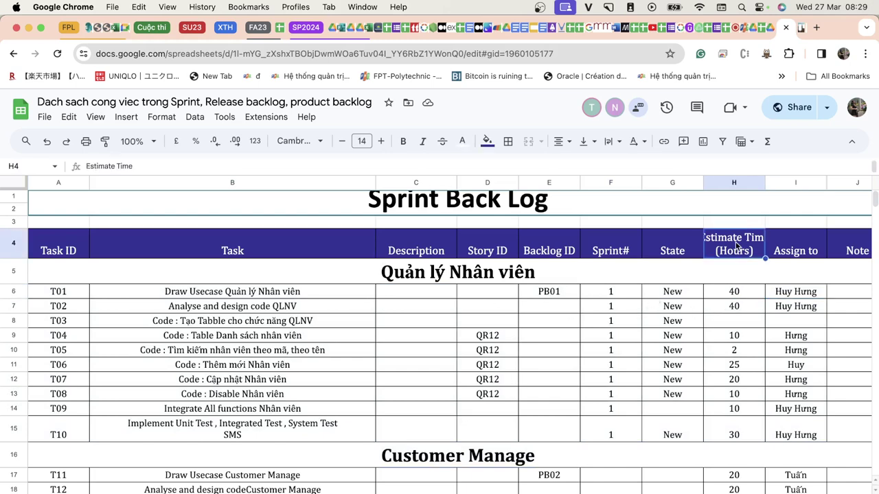
double_click(765, 182)
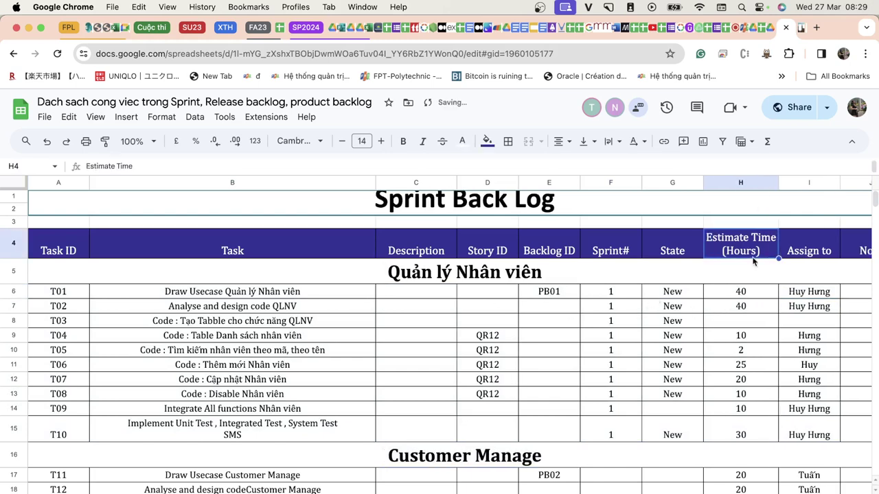
left_click(743, 295)
left_click(743, 438, "shift")
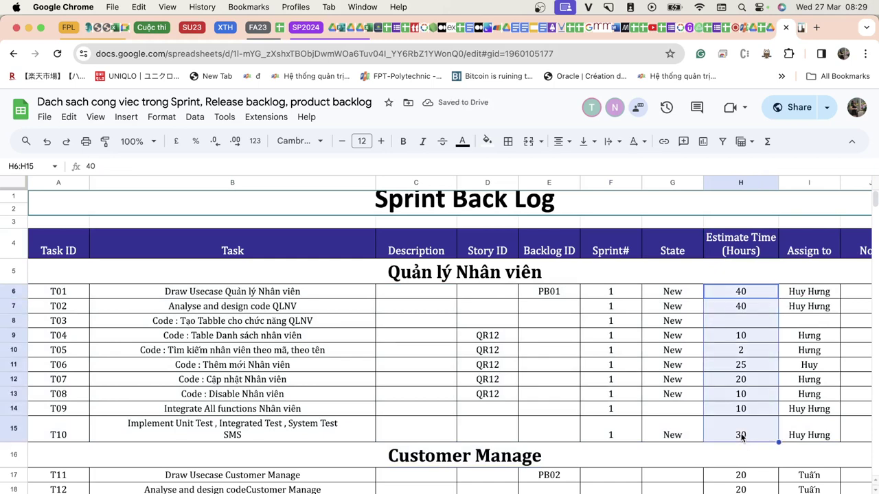
key("Delete")
left_click(621, 382)
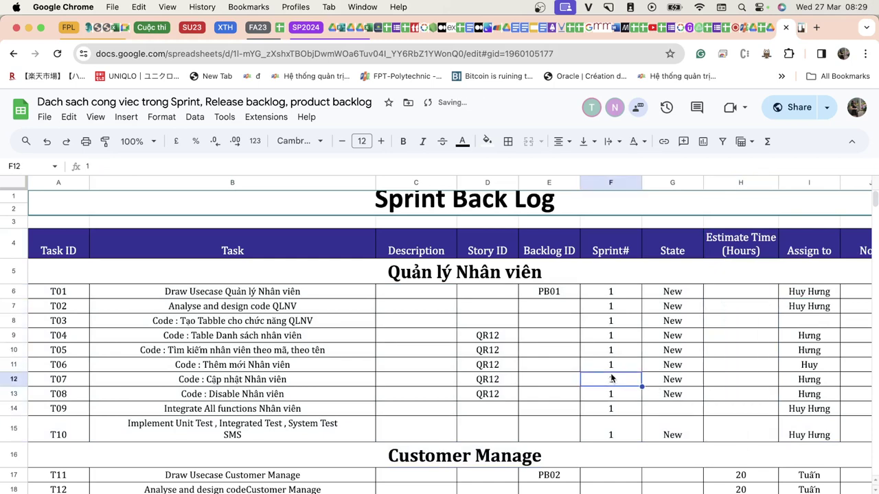
key("Tab")
key("Down")
key("Down")
type("v")
key("Return")
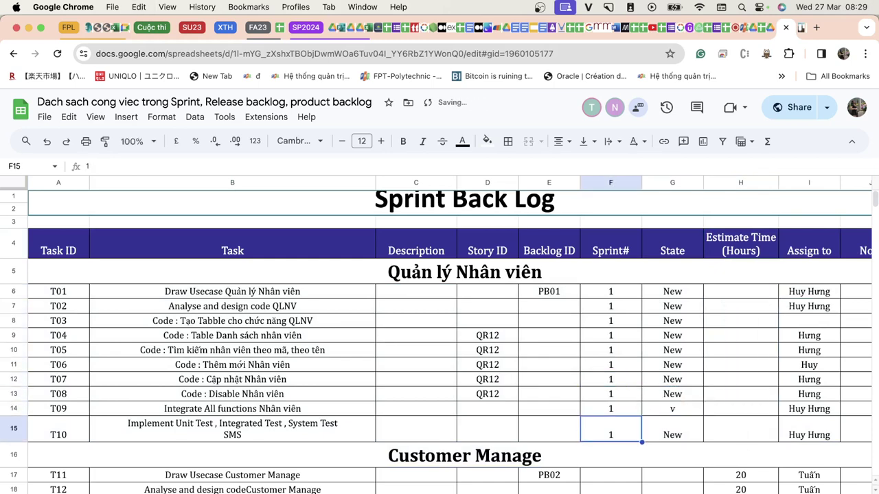
Step: Copy the State value New from task T08 into task T09
key("Up")
key("Up")
key("Right")
key("ctrl+c")
key("Down")
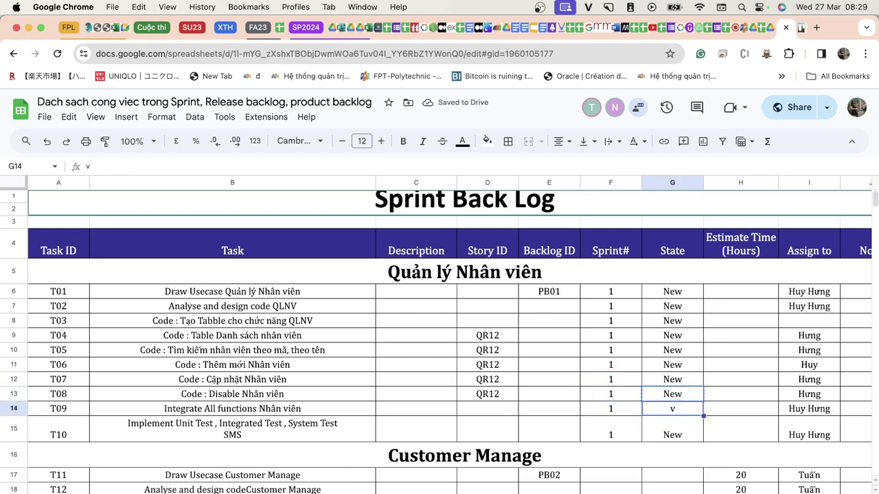
key("ctrl+v")
Step: Go back through the task texts of the Quản lý Nhân viên section from T10 up to T02
key("Down")
key("Left")
key("Left")
key("Left")
key("Left")
key("Left")
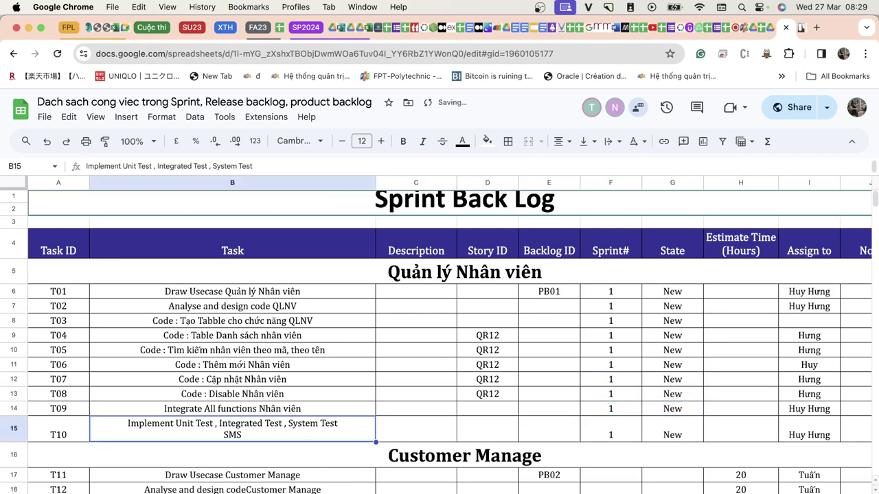
key("Left")
key("Right")
key("Up")
key("Up")
key("Up")
key("Up")
key("Up")
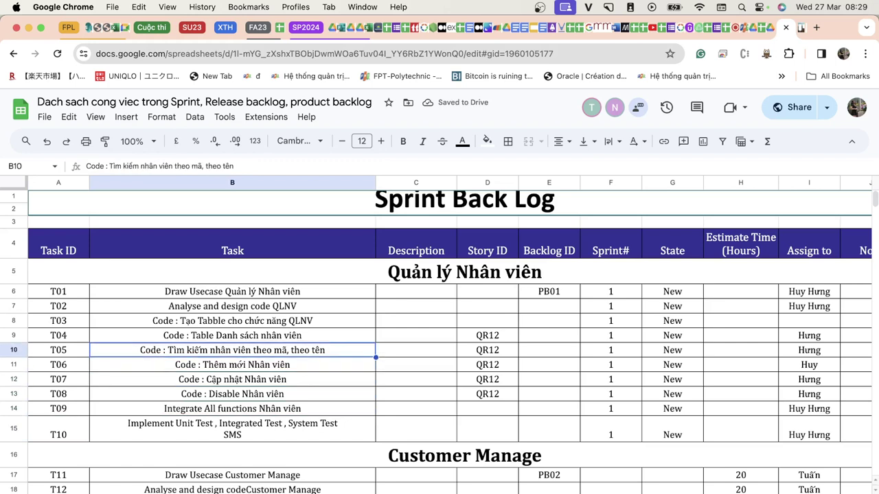
key("Up")
key("Up")
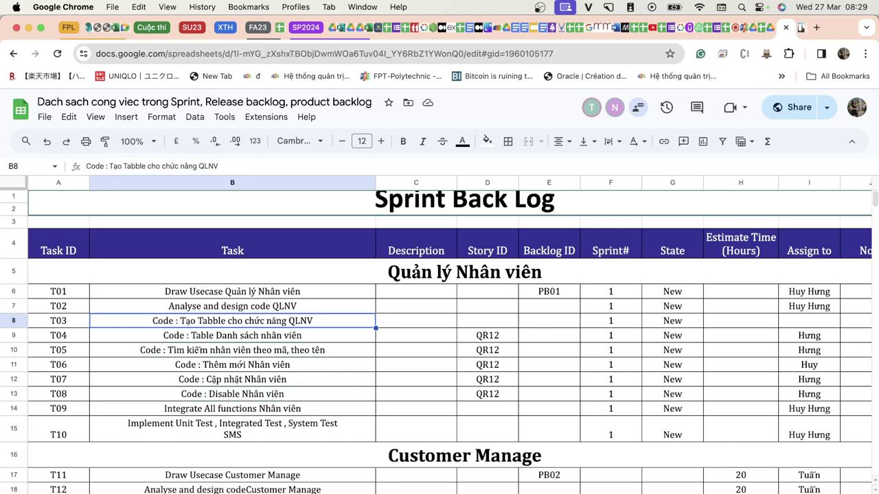
key("Up")
key("Down")
Step: Compare the task texts of T03 through T08 with their Story ID cells
left_click(488, 320)
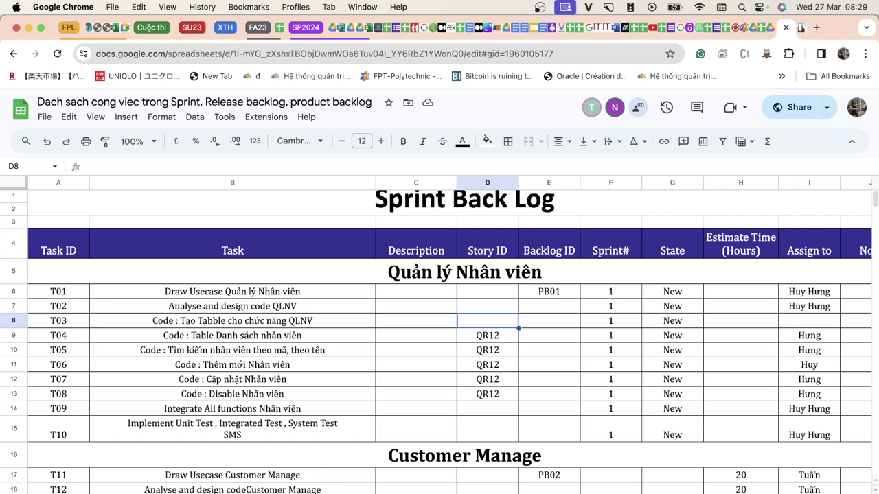
key("Down")
key("Left")
key("Left")
key("Left")
key("Right")
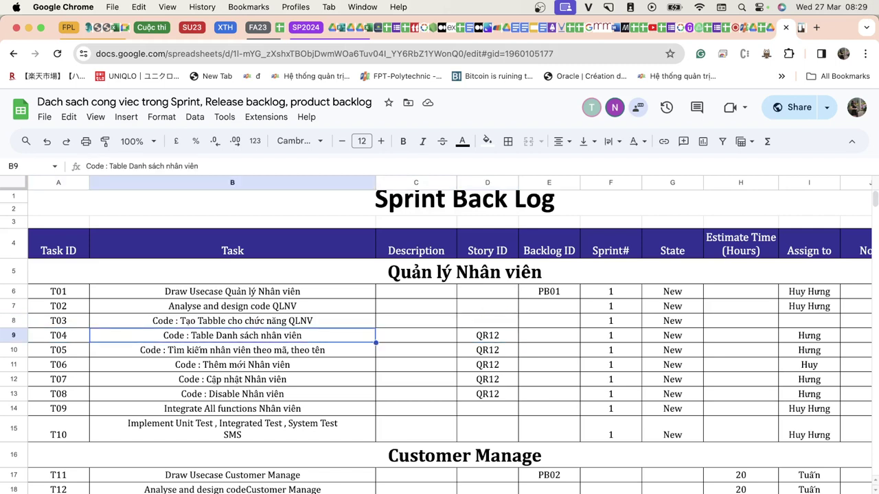
key("Right")
key("Right")
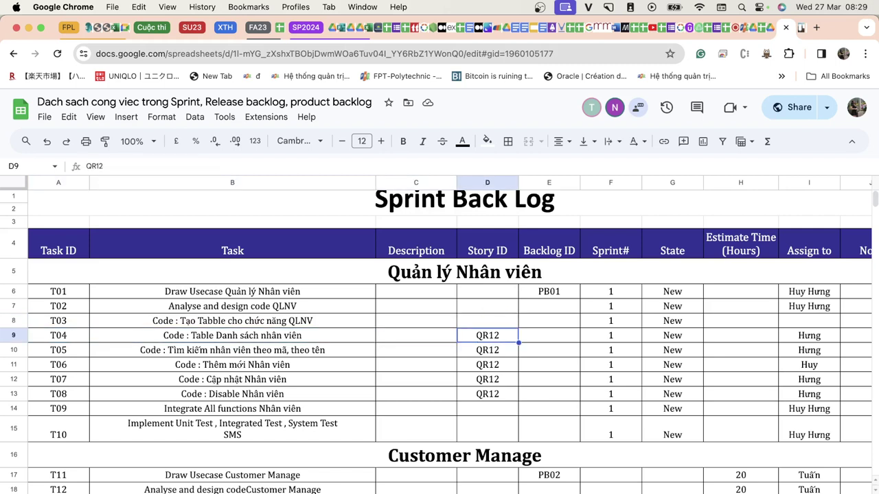
key("Down")
key("Left")
key("Left")
key("Right")
key("Down")
key("Left")
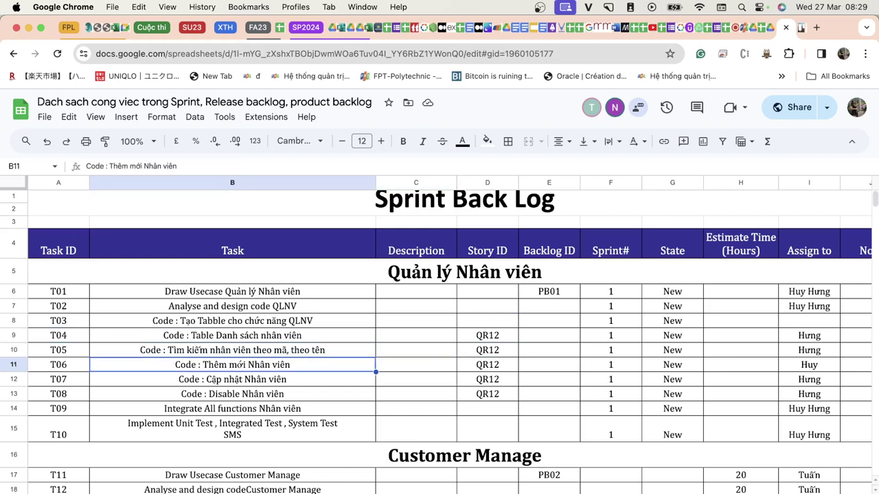
key("Down")
key("Down")
key("Right")
key("Right")
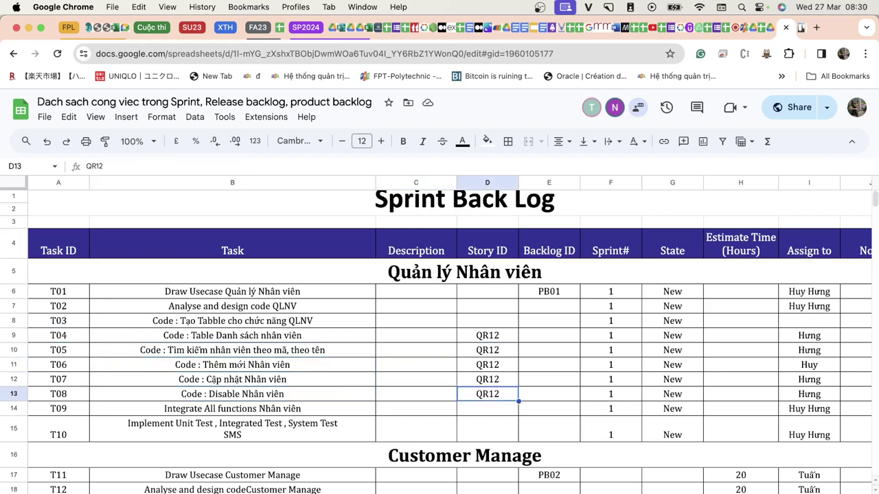
key("Left")
key("Left")
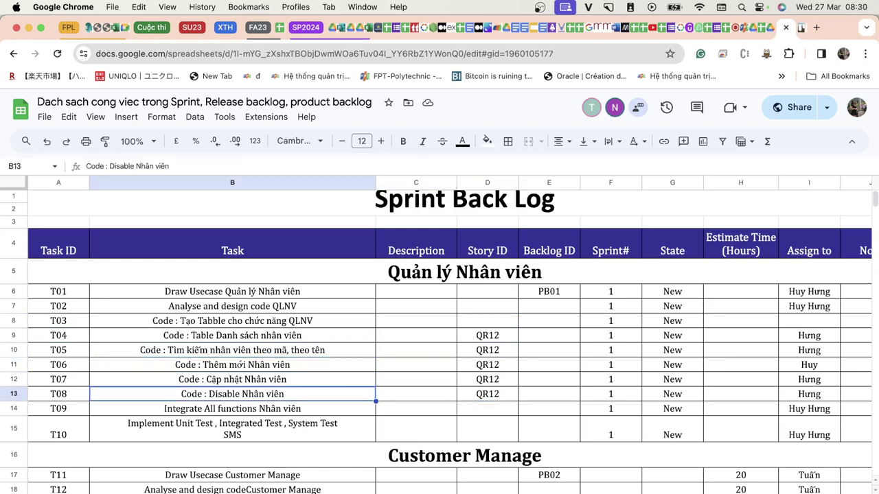
Step: Check the Description, Story ID and Backlog ID cells of integration task T09, and the text of test task T10
key("Down")
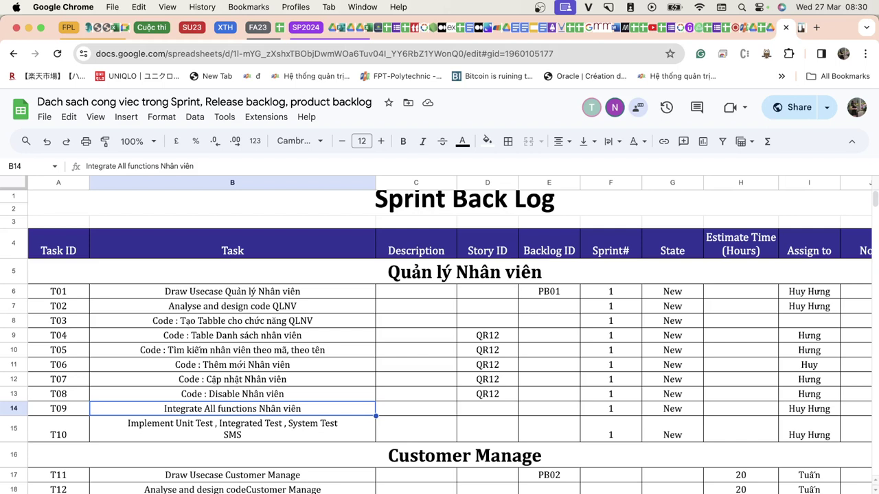
key("Right")
key("Right")
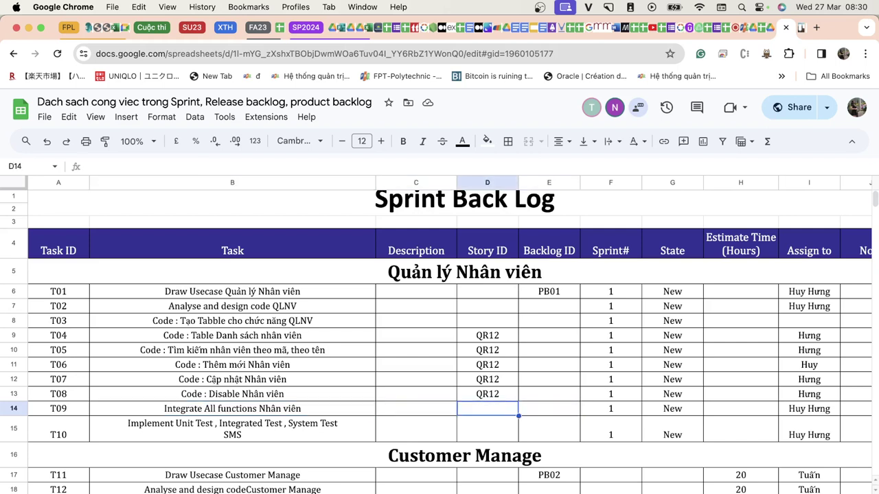
key("Right")
key("Left")
key("Left")
key("Left")
key("Right")
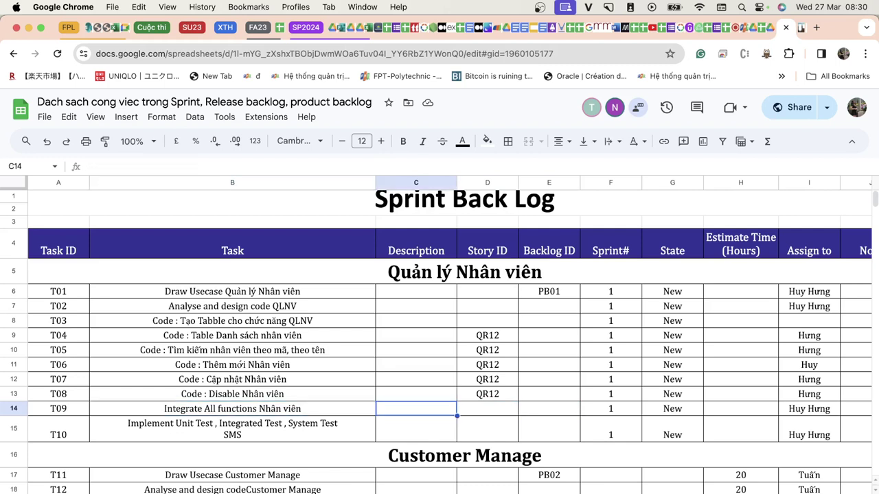
key("Right")
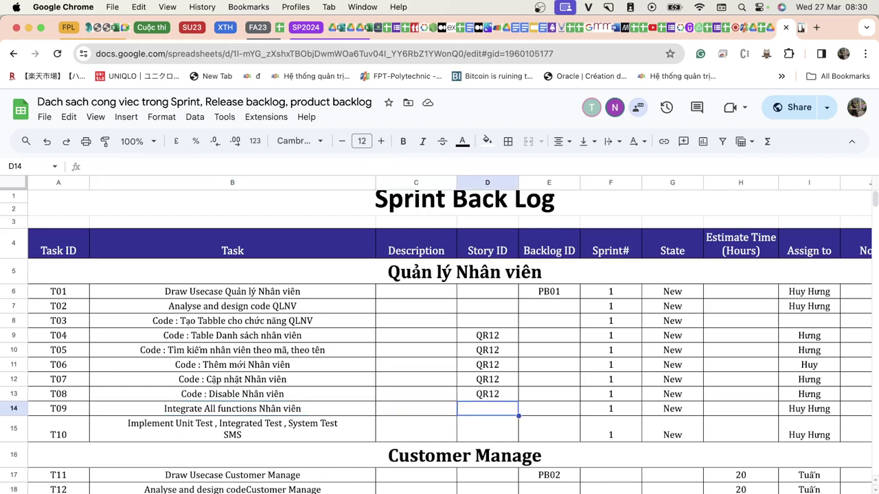
key("Right")
key("Left")
key("Left")
key("Left")
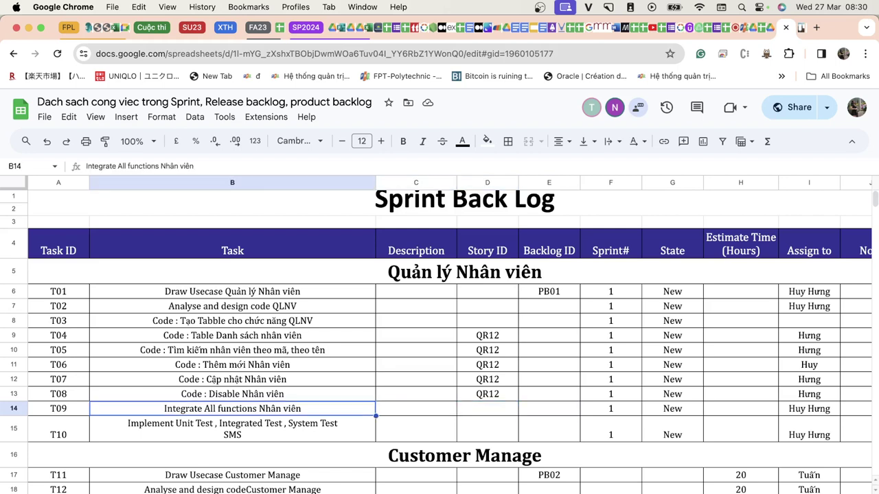
left_click(232, 429)
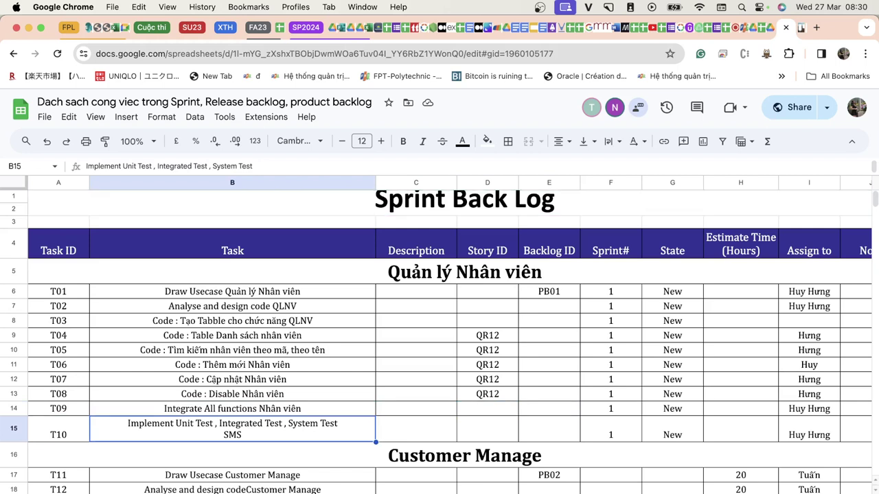
Step: Enter an Estimate Time of 4 hours for task T01 and 20 hours for task T02 in the Quản lý Nhân viên section
key("Right")
key("Right")
key("Right")
key("Right")
key("Right")
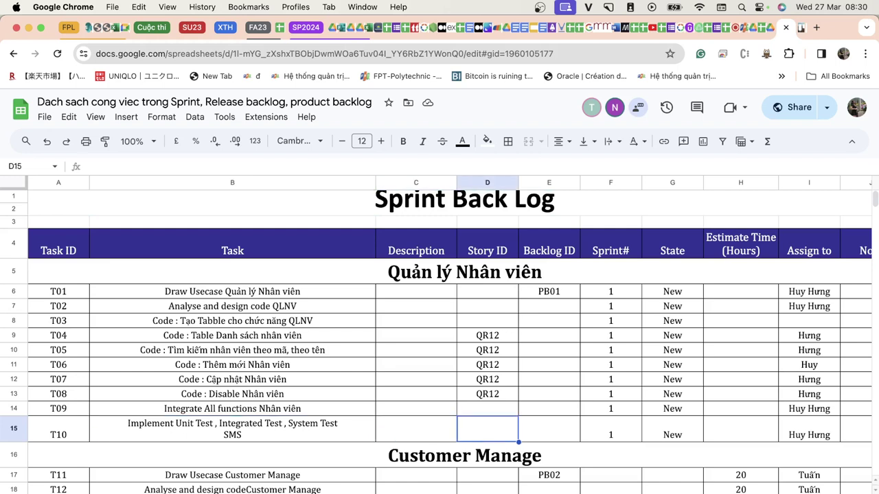
key("Right")
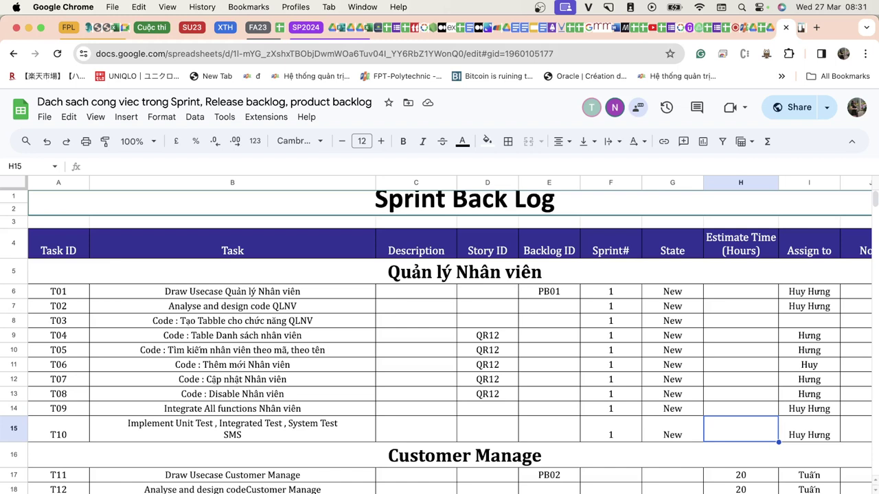
key("Up")
key("Up")
key("Up")
key("Up")
key("Up")
key("Up")
key("Up")
key("Up")
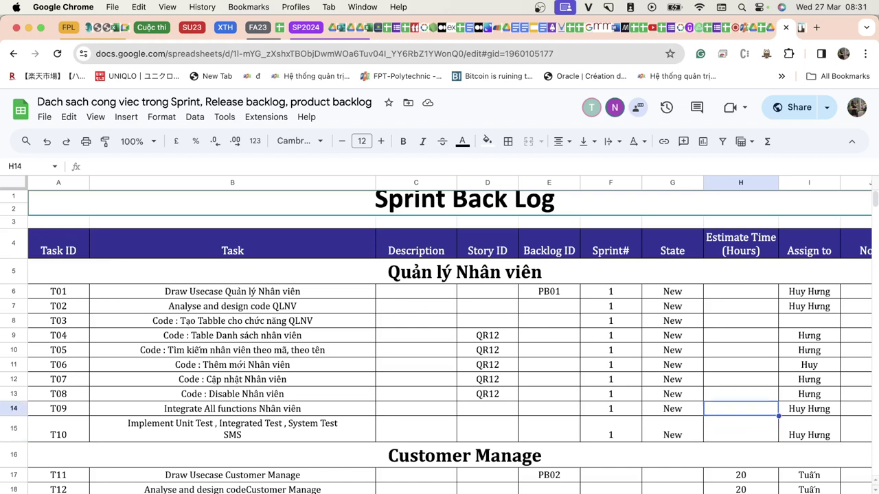
key("Up")
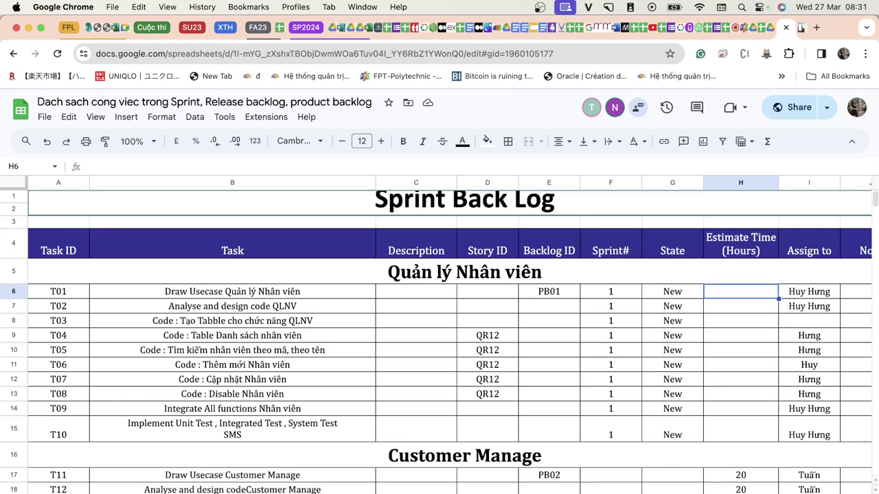
type("4")
key("Return")
key("Up")
key("Down")
type("20")
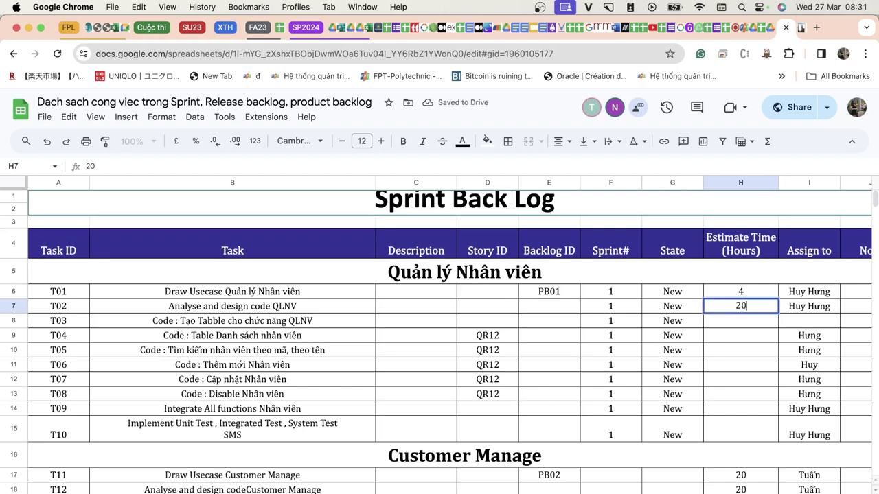
key("Return")
Step: Change the Estimate Time of use case task T01 to 5 hours
key("Up")
key("Up")
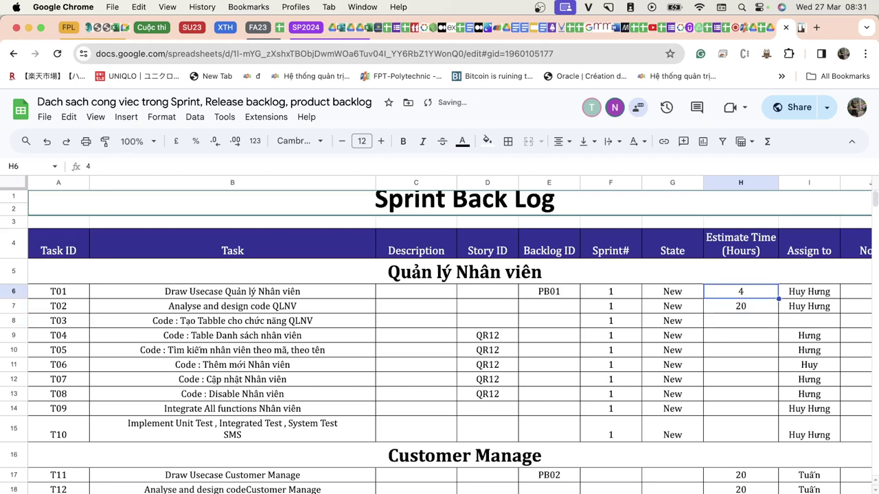
type("5")
key("Return")
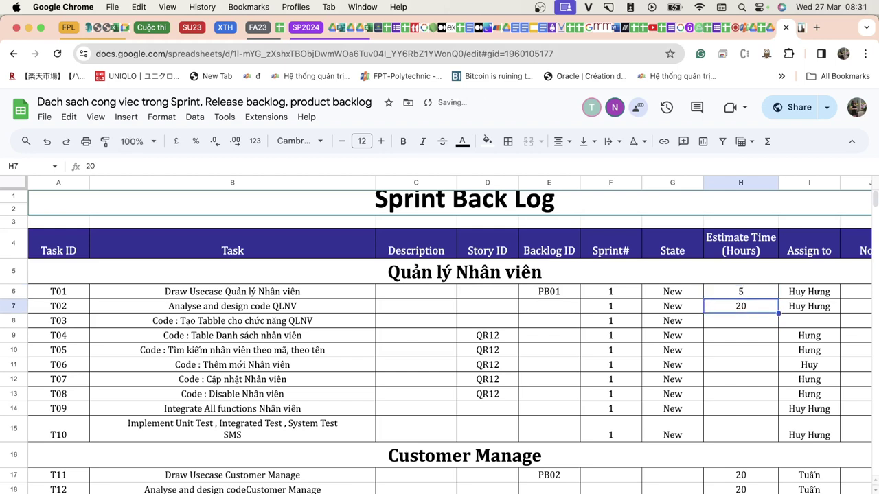
Step: Clear the Assign to cells of tasks T01 through T10 in the Quản lý Nhân viên section
left_click(740, 321)
key("Up")
key("Up")
key("Right")
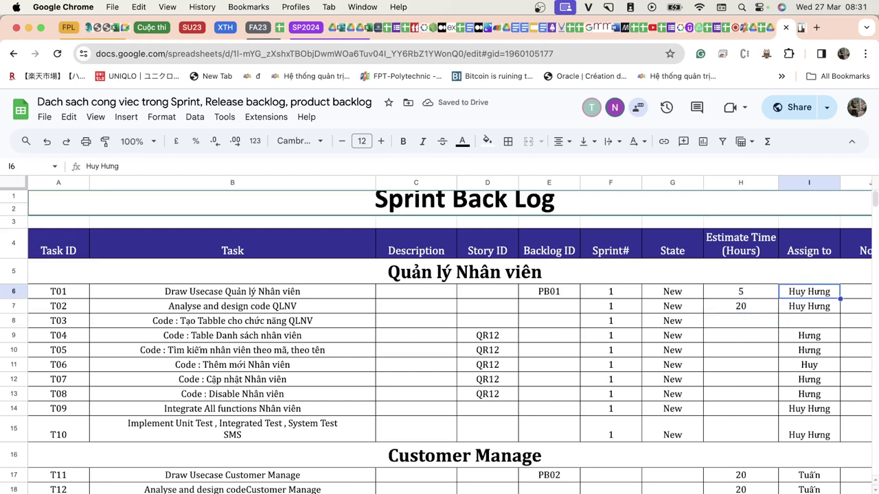
key("shift+Down")
key("shift+Down")
key("shift+Down")
key("shift+Down")
key("shift+Down")
key("shift+Down")
key("shift+Down")
key("shift+Down")
key("shift+Down")
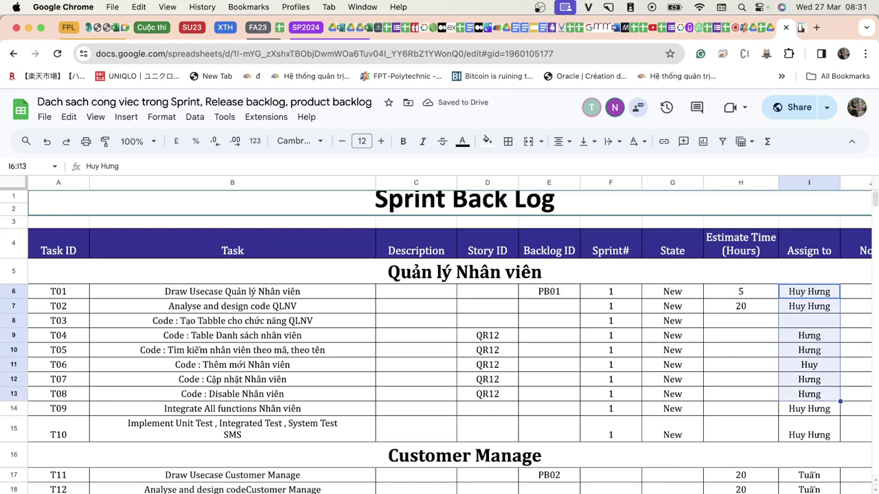
key("Delete")
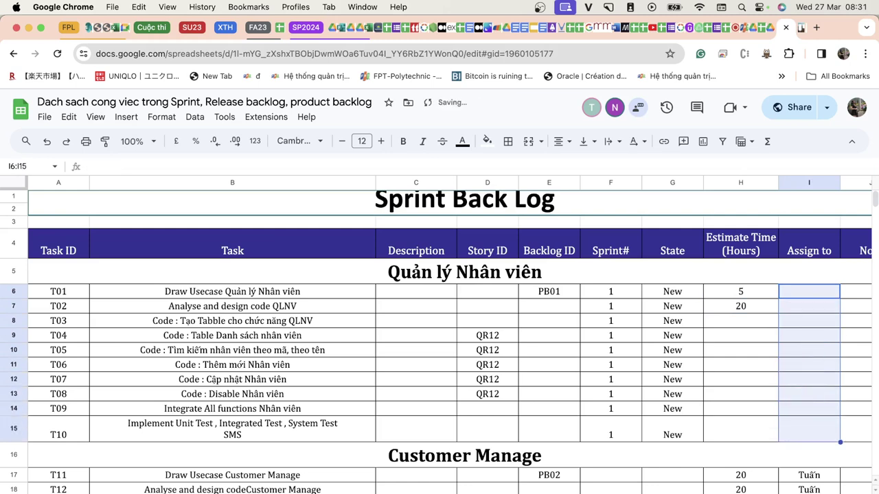
Step: Assign the analysis and design task T02 to all
left_click(808, 291)
key("Left")
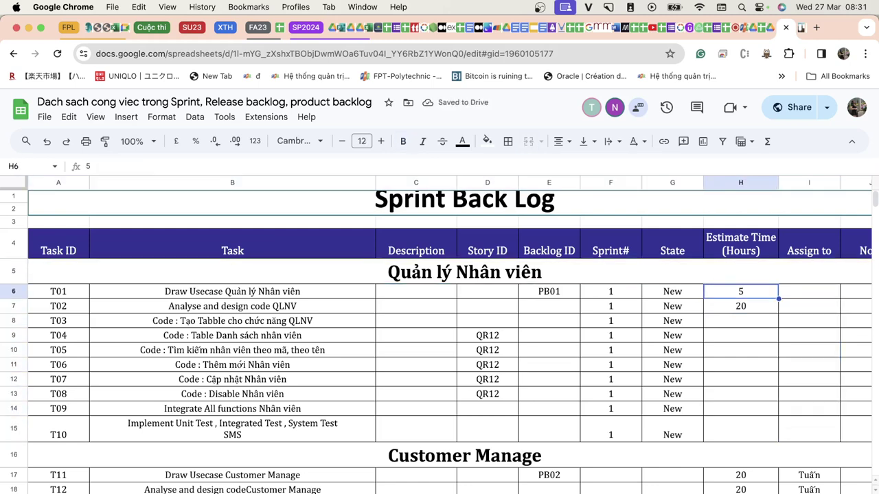
key("Right")
left_click(808, 306)
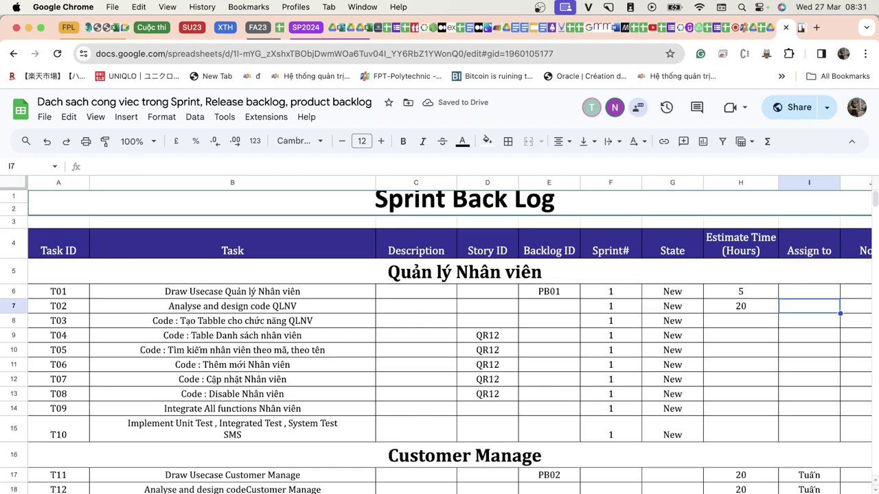
type("all")
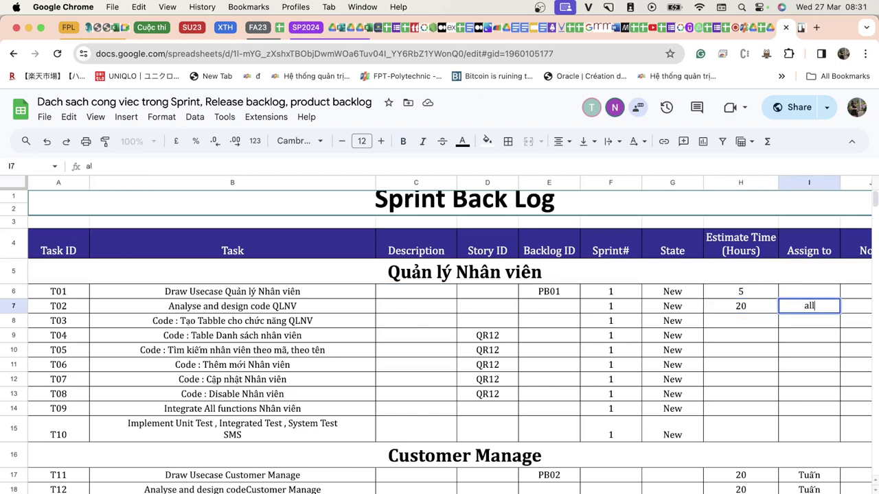
key("Return")
Step: Enter the team member's name as the assignee of use case task T01
left_click(809, 291)
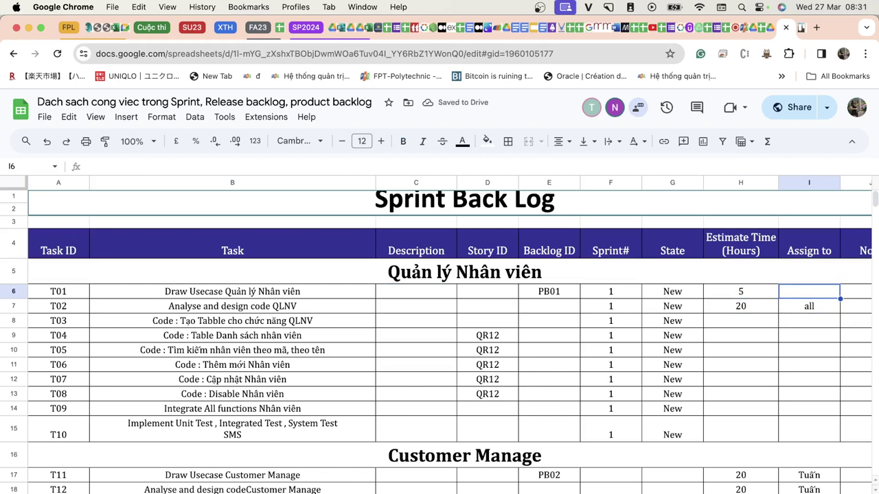
type("Nam")
key("Return")
Step: Set the Estimate Time of task T03 to 5 hours and of task T04 to 6 hours
key("Down")
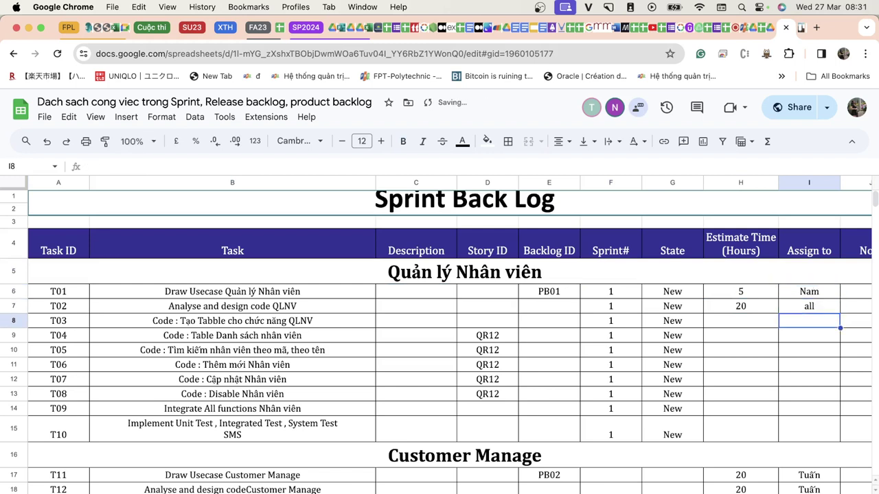
key("Left")
key("Left")
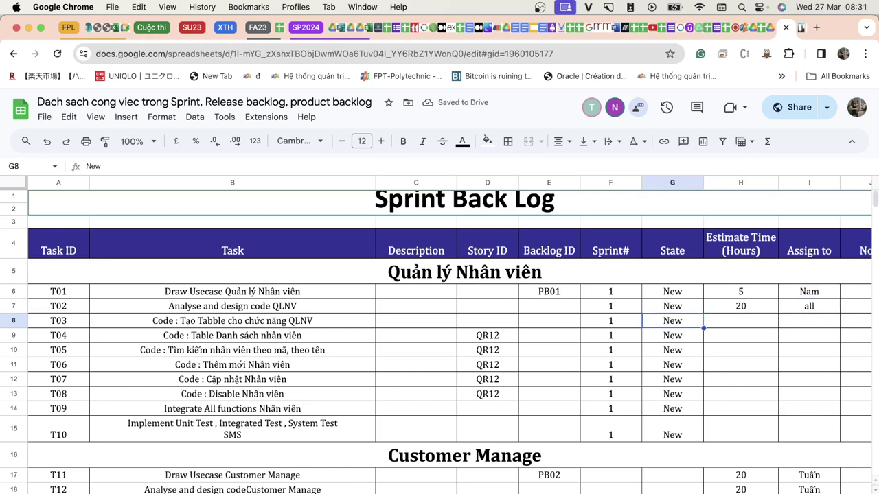
key("Right")
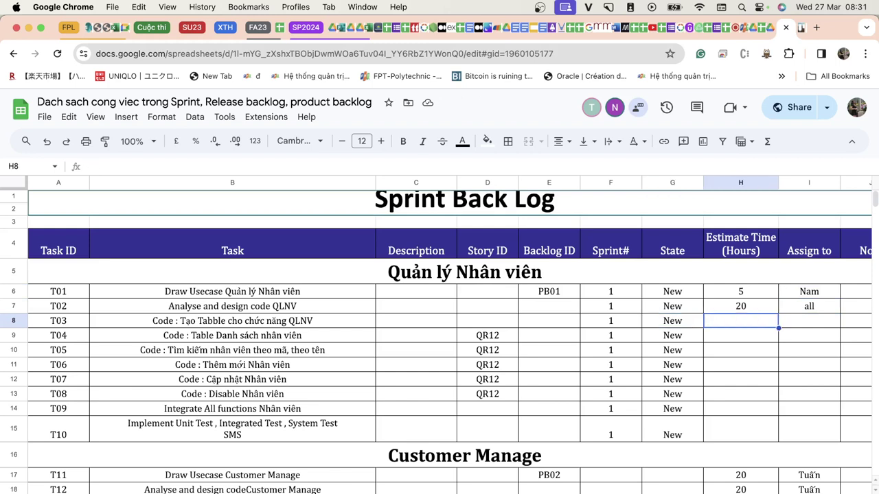
type("5")
key("Down")
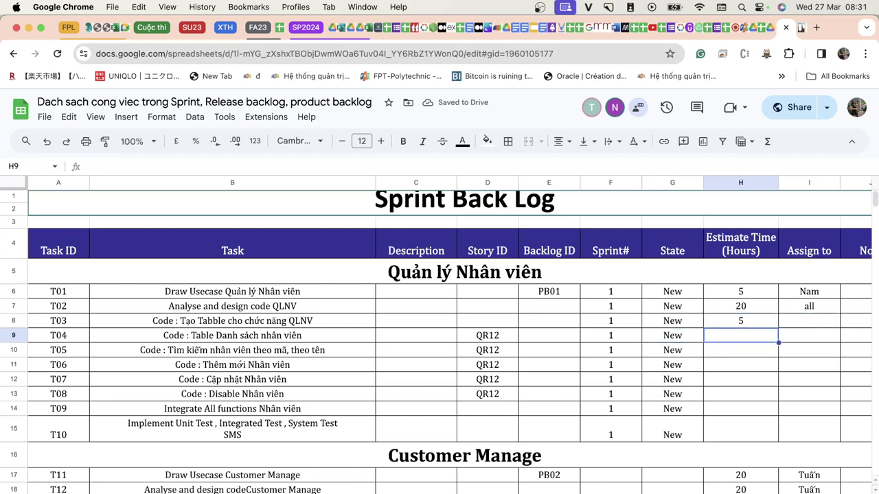
type("6")
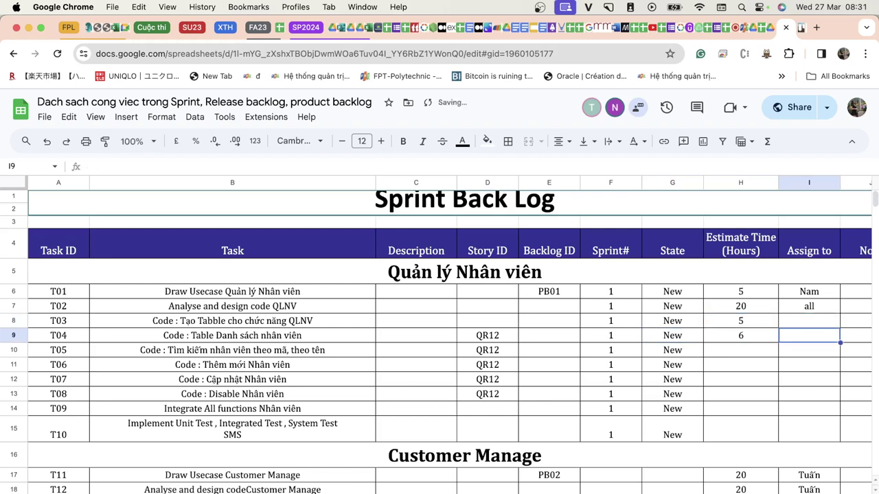
key("Down")
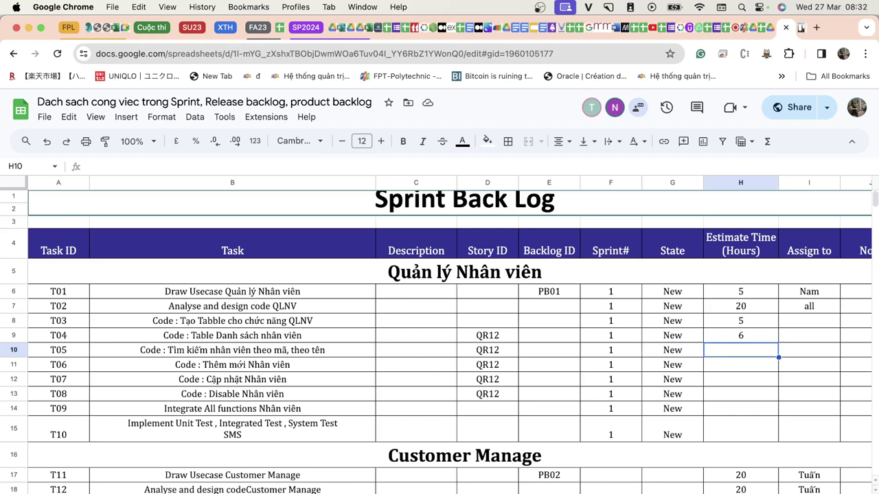
Step: Set the Estimate Time of search task T05 to 10 hours and change that of T04 to 10 hours
type("10")
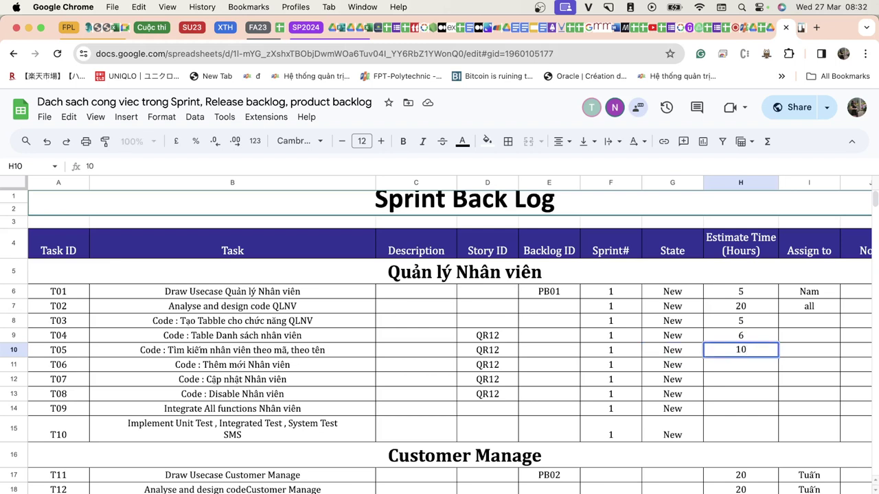
left_click(740, 335)
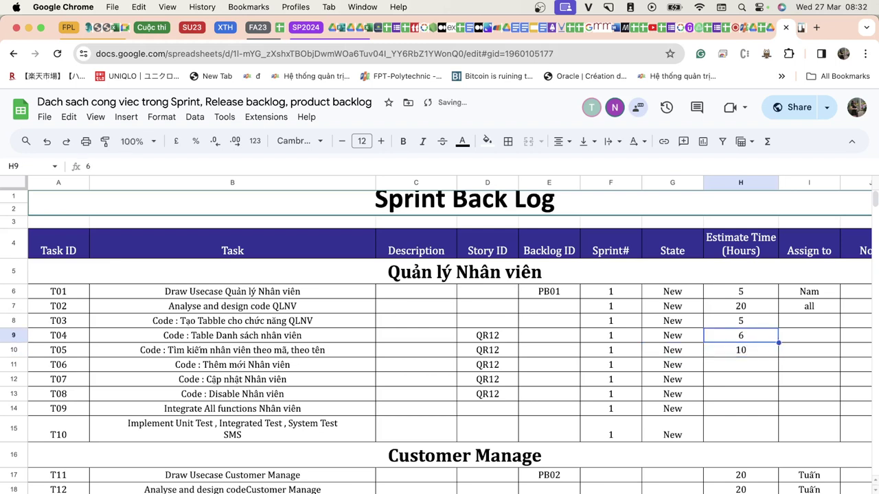
type("10")
key("Return")
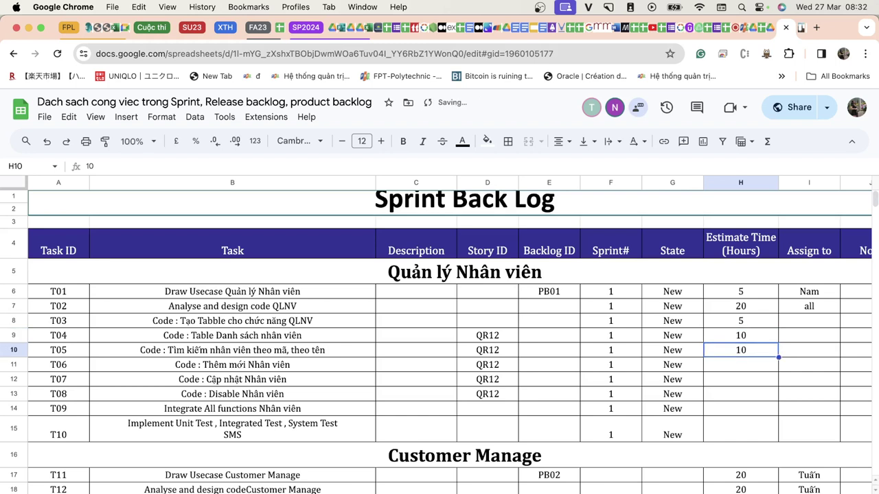
Step: Enter Estimate Times of 10 hours for tasks T06 and T07 and 5 hours for task T08
left_click(740, 364)
type("10")
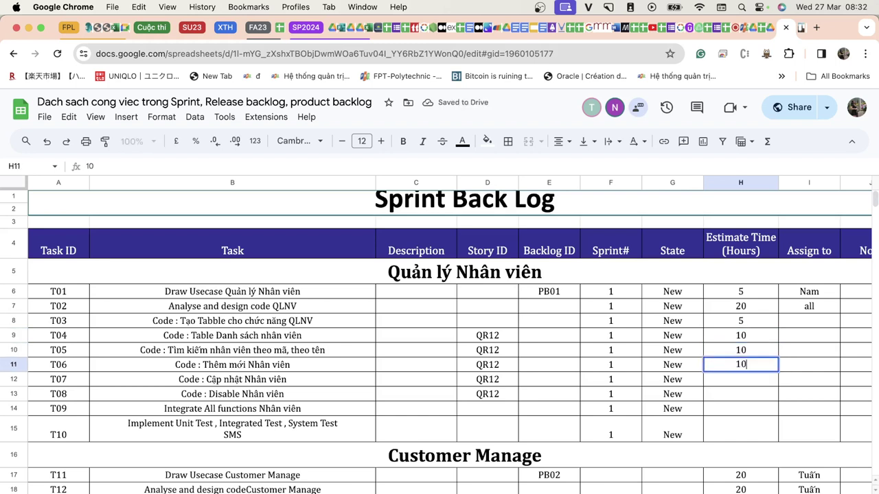
key("Return")
type("10")
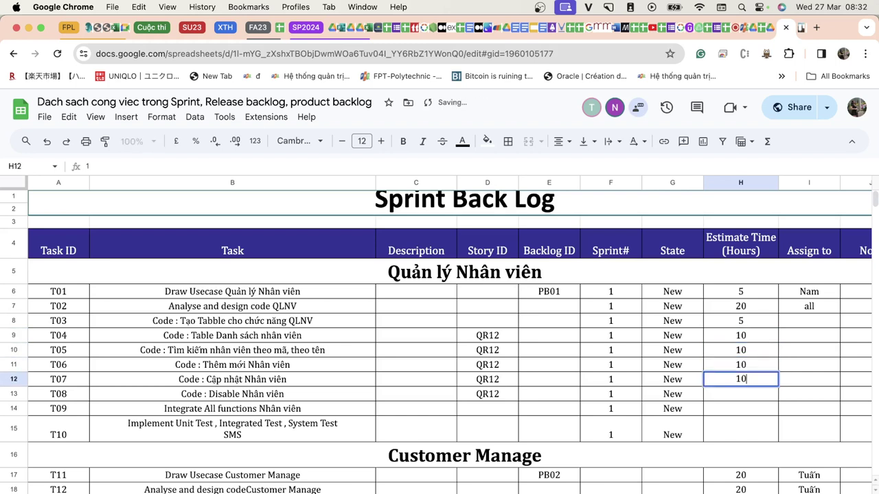
key("Return")
type("5")
key("Return")
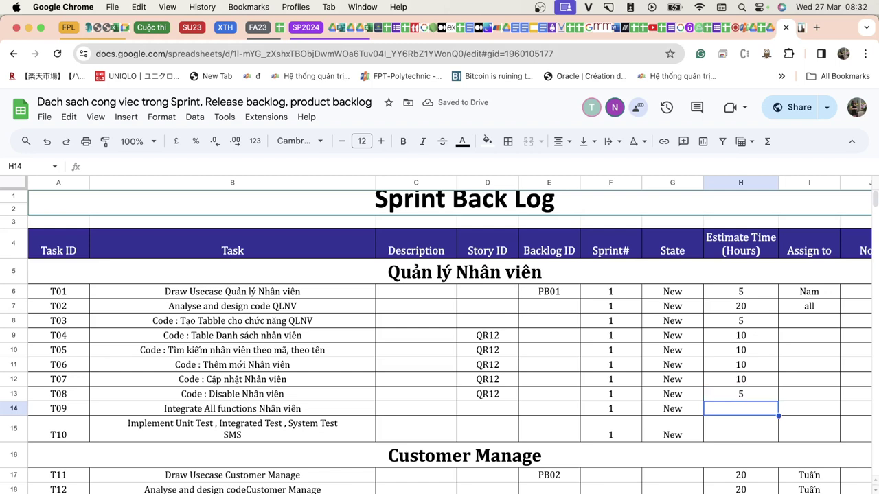
Step: Set the Estimate Time of integration task T09 and test task T10 to 20 hours each
type("20")
key("Return")
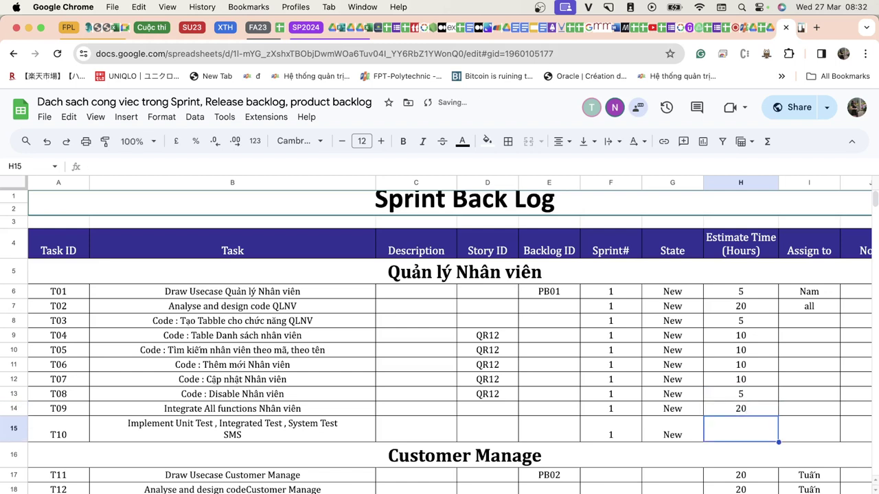
type("20")
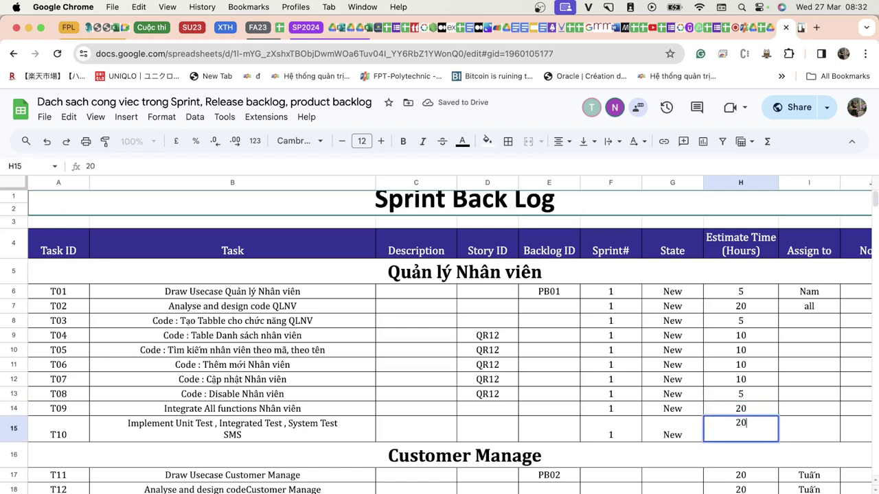
key("Return")
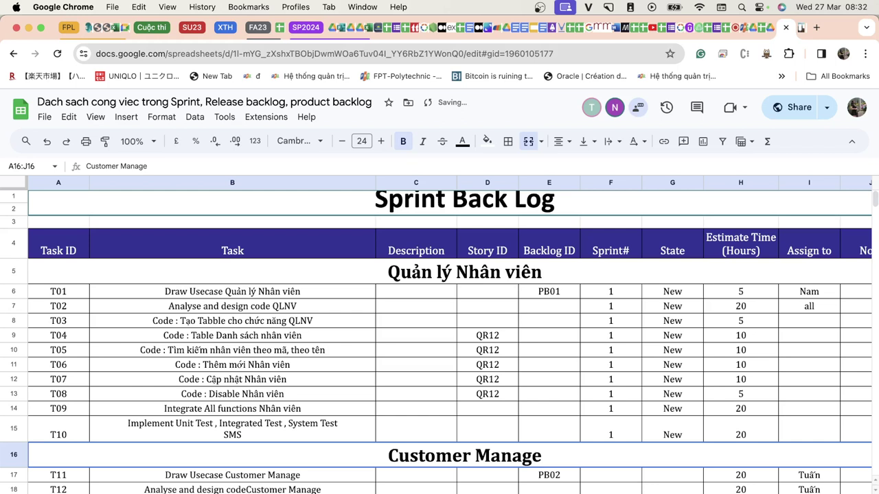
Step: Review the Estimate Time values of tasks T01 through T10, along with the Assign to and Note cells of T10
key("Up")
key("Up")
key("Up")
key("Up")
key("Up")
key("Up")
key("Up")
key("Up")
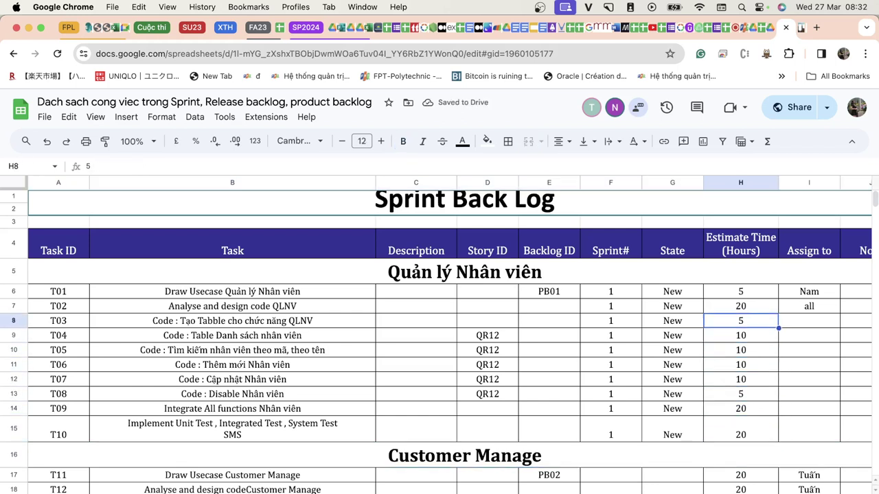
key("Up")
key("Up")
key("Down")
key("Down")
key("Down")
key("Down")
key("Down")
key("Down")
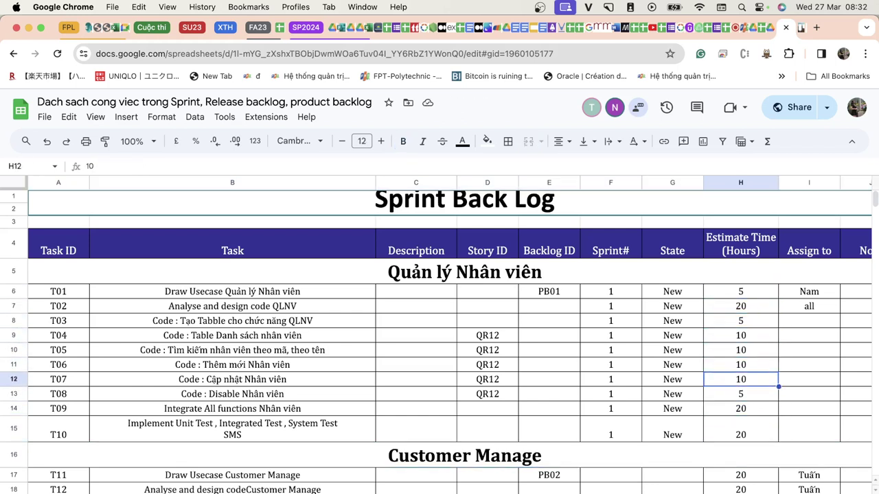
key("Down")
key("Down")
key("Down")
key("Right")
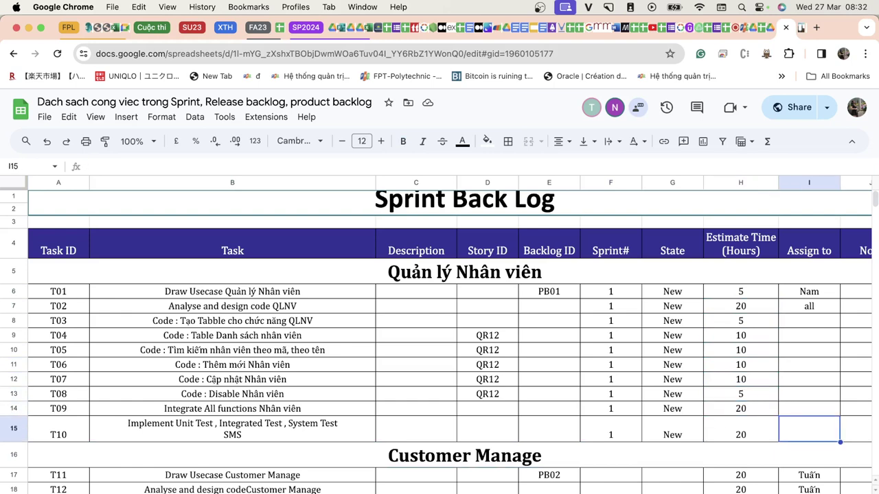
key("Left")
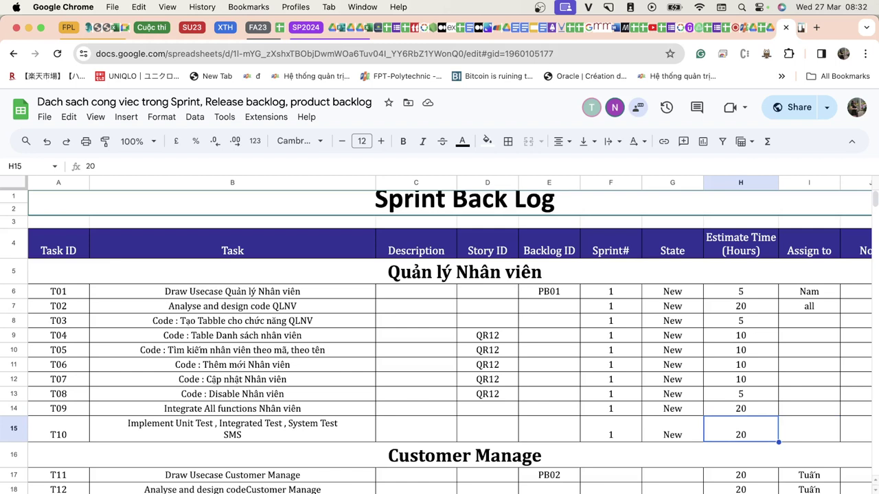
key("Right")
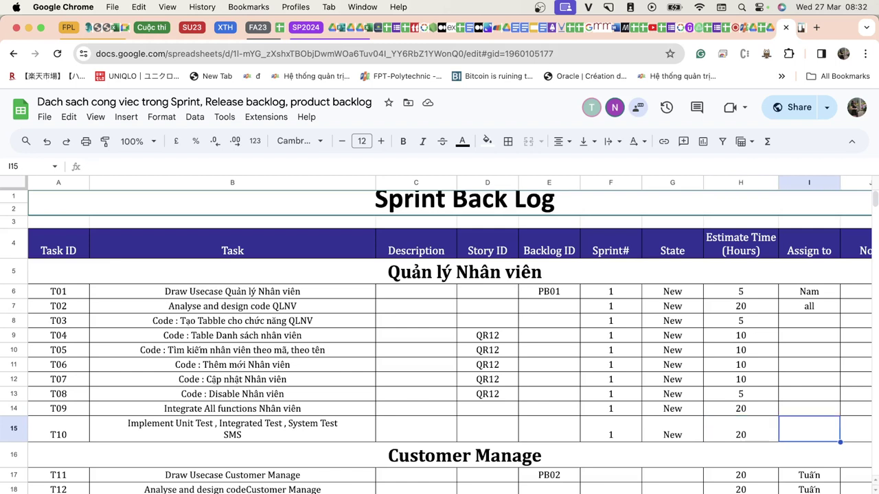
key("Right")
key("Left")
key("Left")
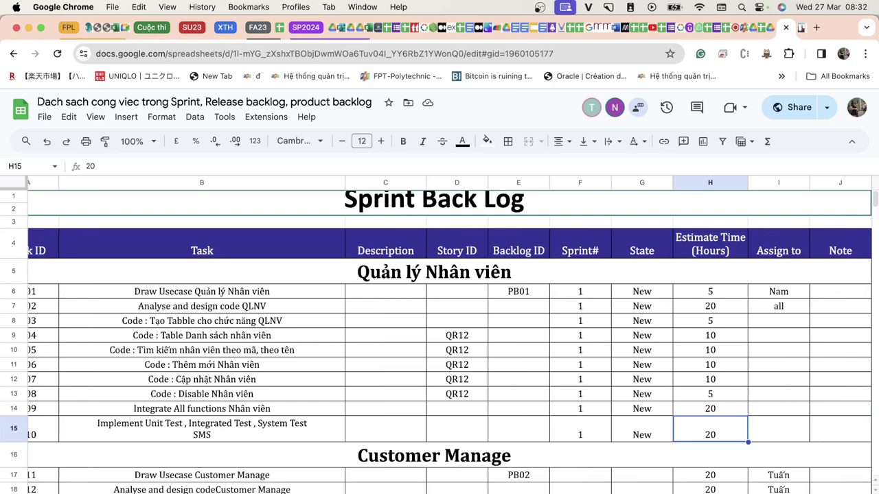
Step: Review the Estimate Time values from test task T10 back up to analysis and design task T02
key("Up")
key("Up")
key("Up")
key("Up")
key("Up")
key("Up")
key("Up")
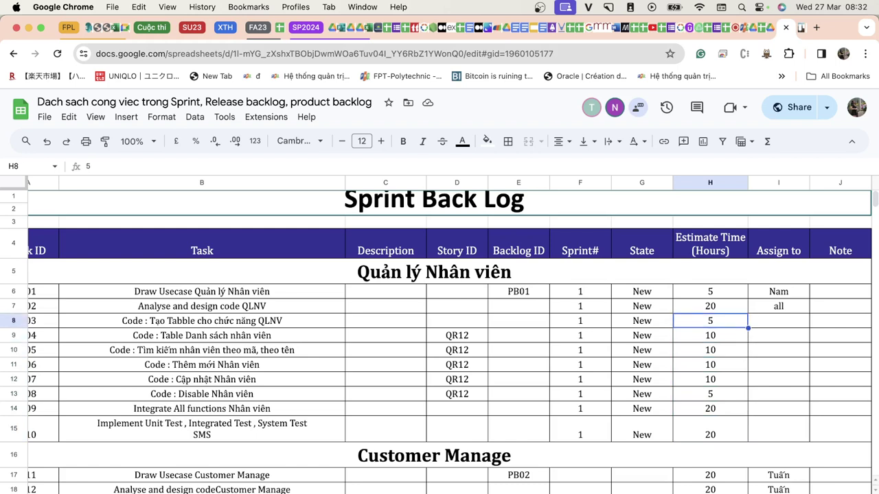
key("Up")
key("Up")
key("Down")
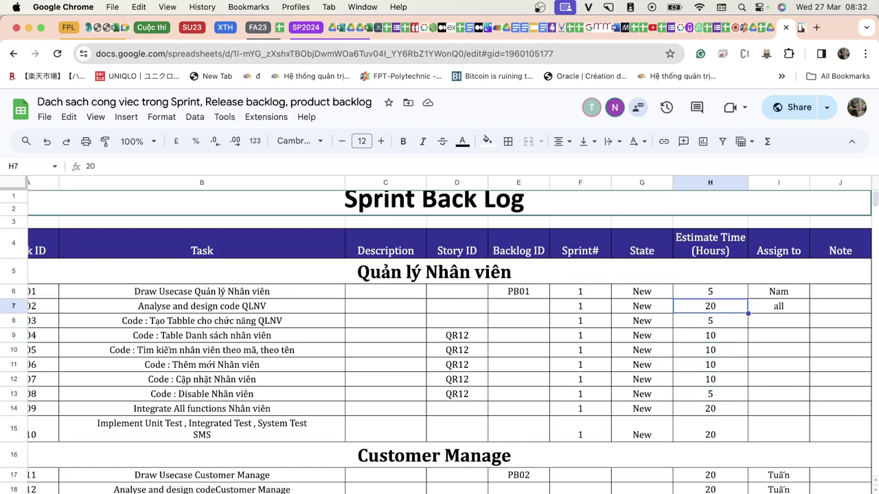
Step: Examine the row of analysis and design task T02 from its Task ID across to its Estimate Time
key("Left")
key("Left")
key("Left")
key("Left")
key("Left")
key("Left")
key("Left")
key("Right")
key("Right")
key("Right")
key("Right")
key("Right")
key("Right")
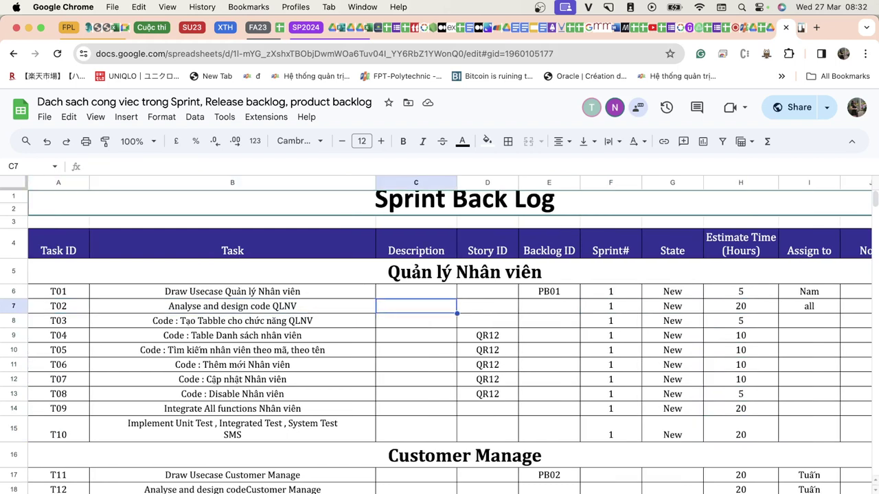
key("Right")
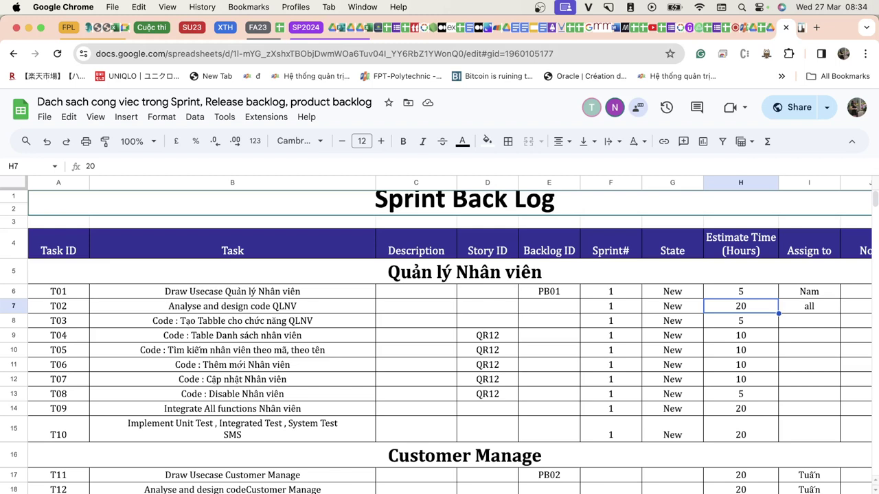
Step: Examine the Estimate Time range of tasks T01 through T10, the Assign to cell of T01, and the Sprint# values of T04, T02 and T07
left_click_drag(740, 291, 740, 435)
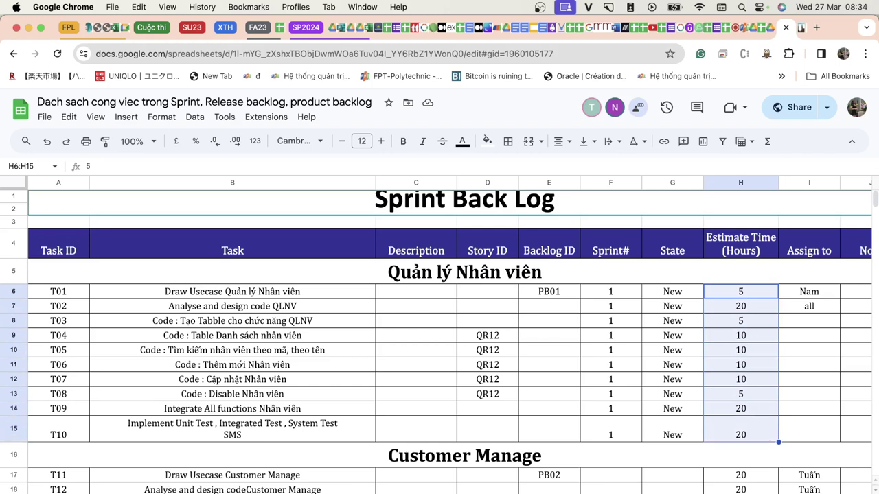
left_click(808, 291)
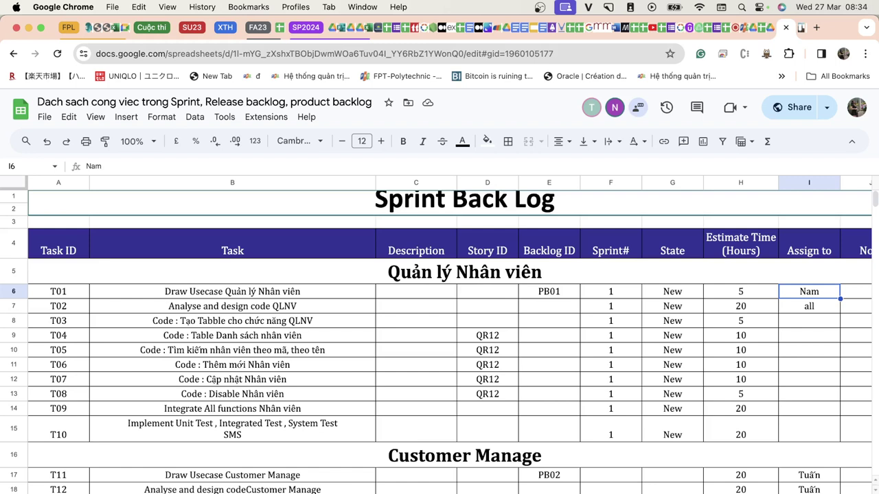
left_click_drag(740, 291, 740, 433)
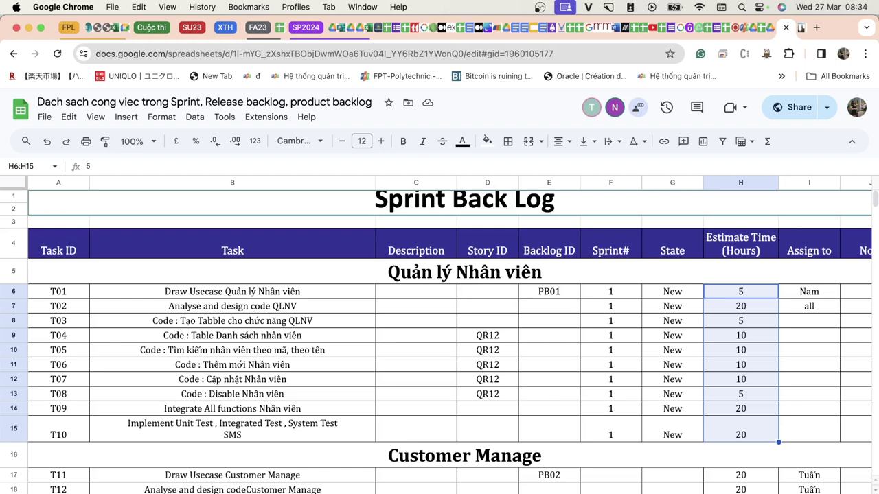
left_click(608, 336)
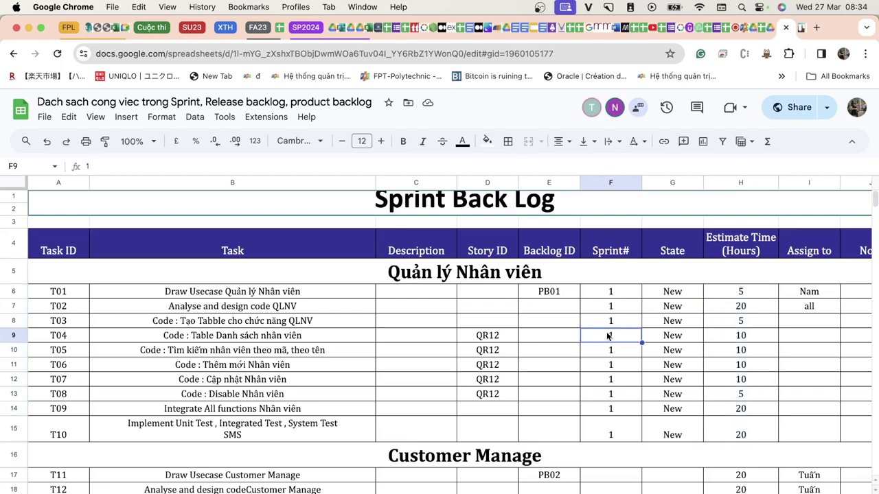
scroll(608, 336, "down", 2)
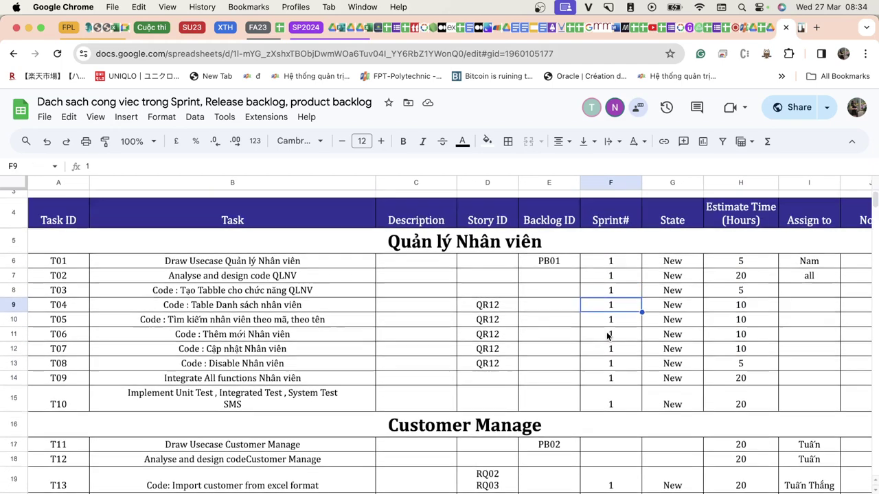
scroll(608, 336, "up", 1)
left_click(621, 289)
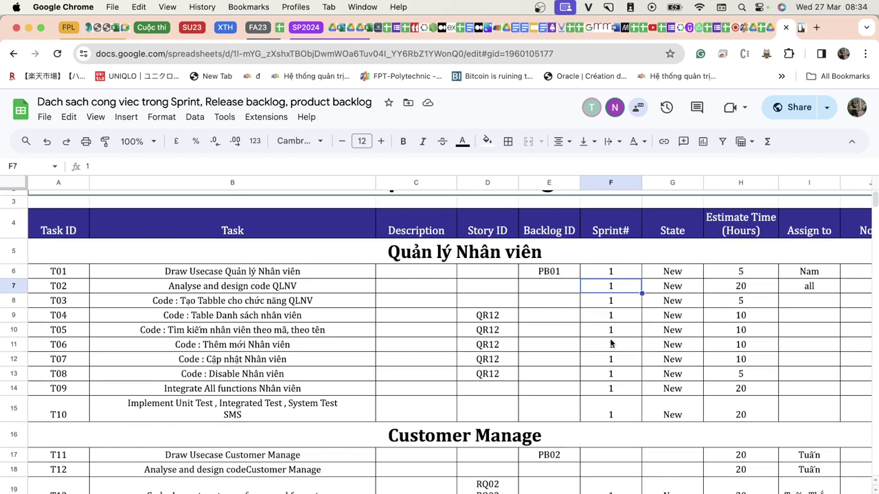
left_click(612, 361)
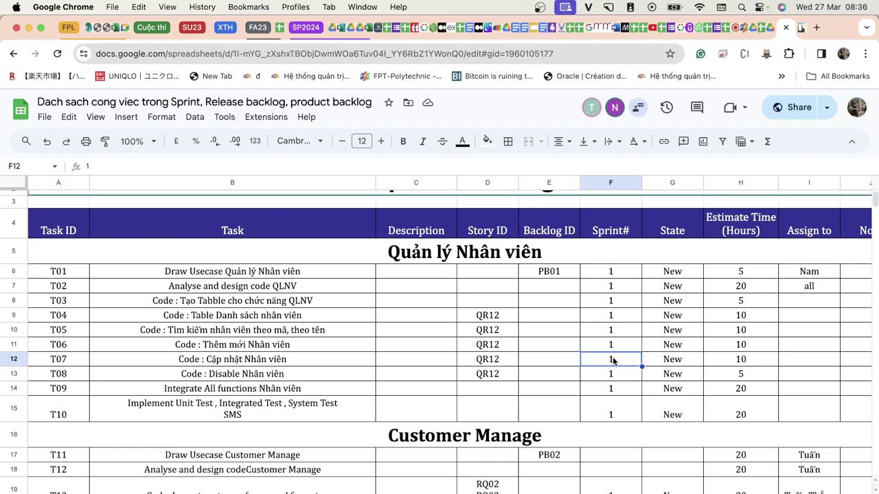
Step: Recheck the employee management estimates, looking at tasks T02 and T04, the whole T01 to T10 range, and tasks T09 and T10
left_click_drag(730, 263, 728, 294)
left_click(729, 291)
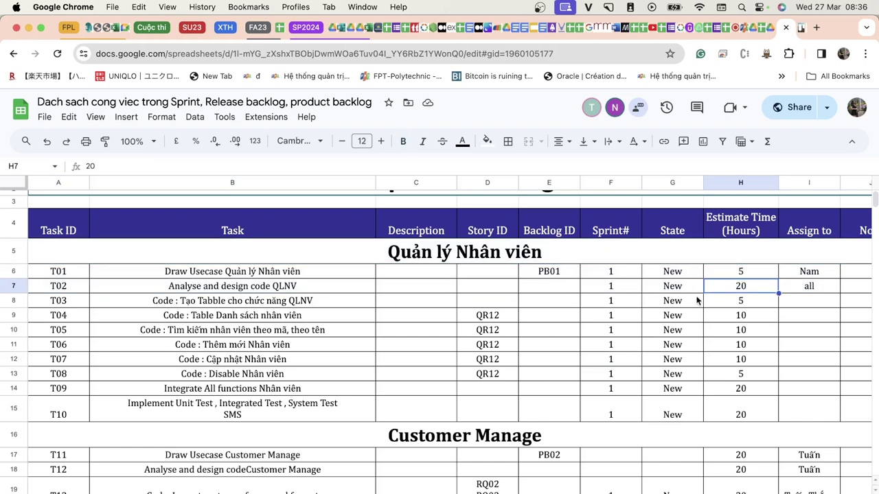
left_click(707, 317)
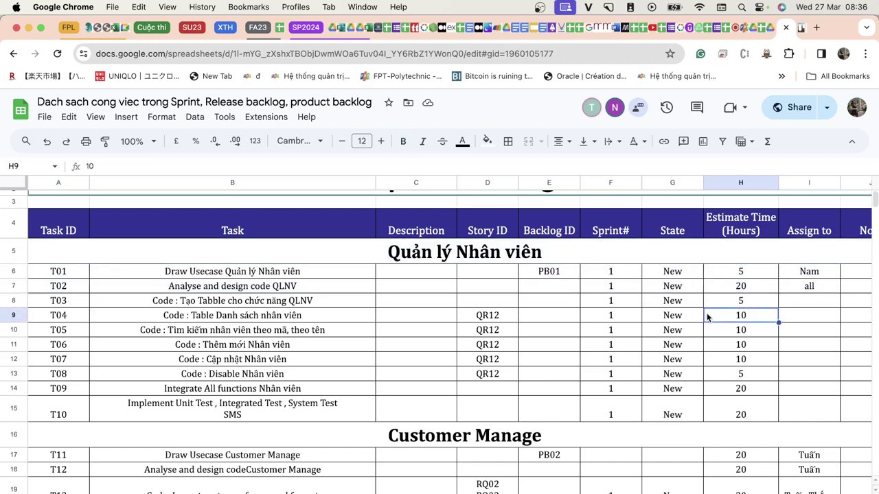
left_click_drag(721, 275, 722, 407)
left_click(735, 390)
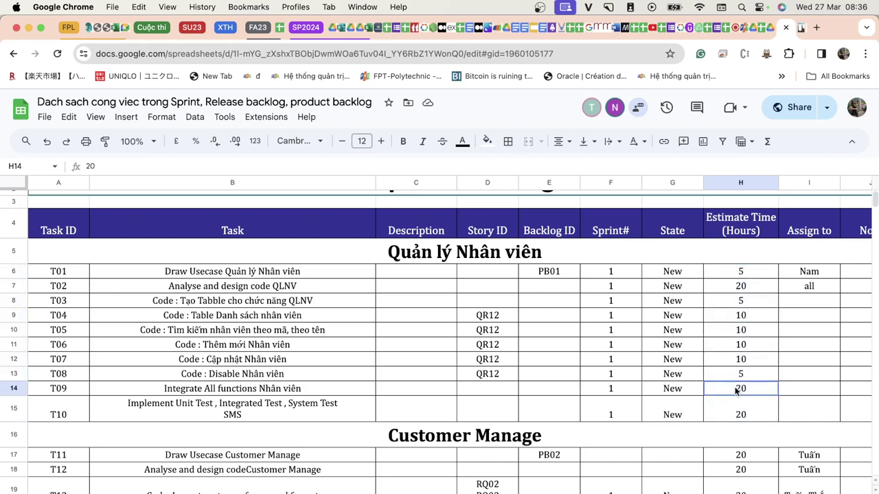
left_click(736, 413)
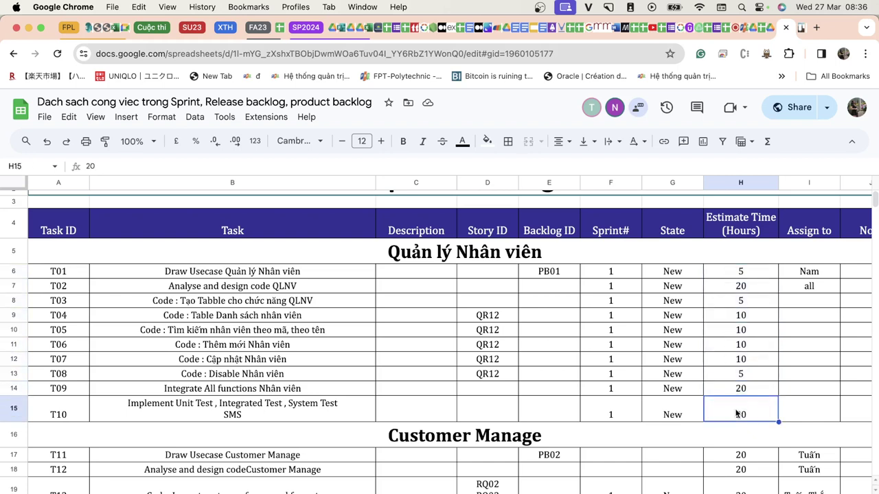